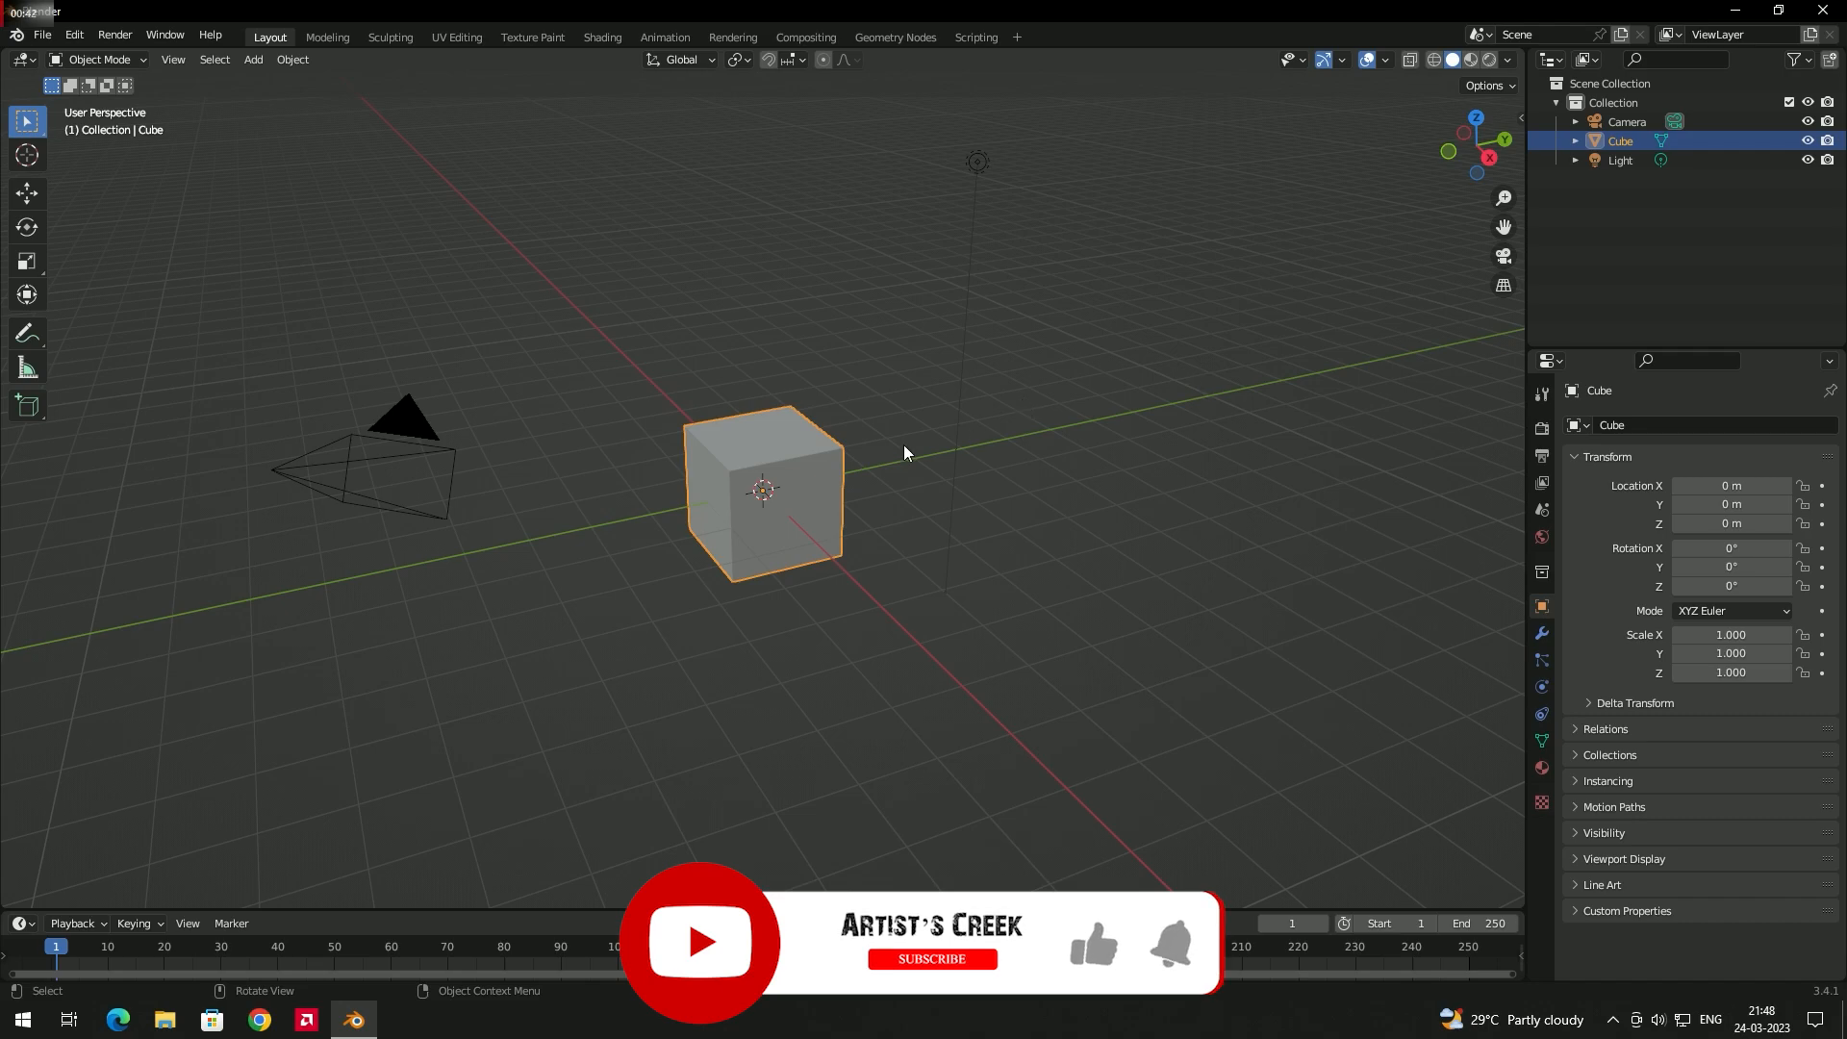
- Delete the default cube, camera and light, and add a plane mesh to the scene
{"action": "left_click_drag", "start_coordinate": [422, 228], "coordinate": [1203, 664]}
{"action": "key", "text": "Delete"}
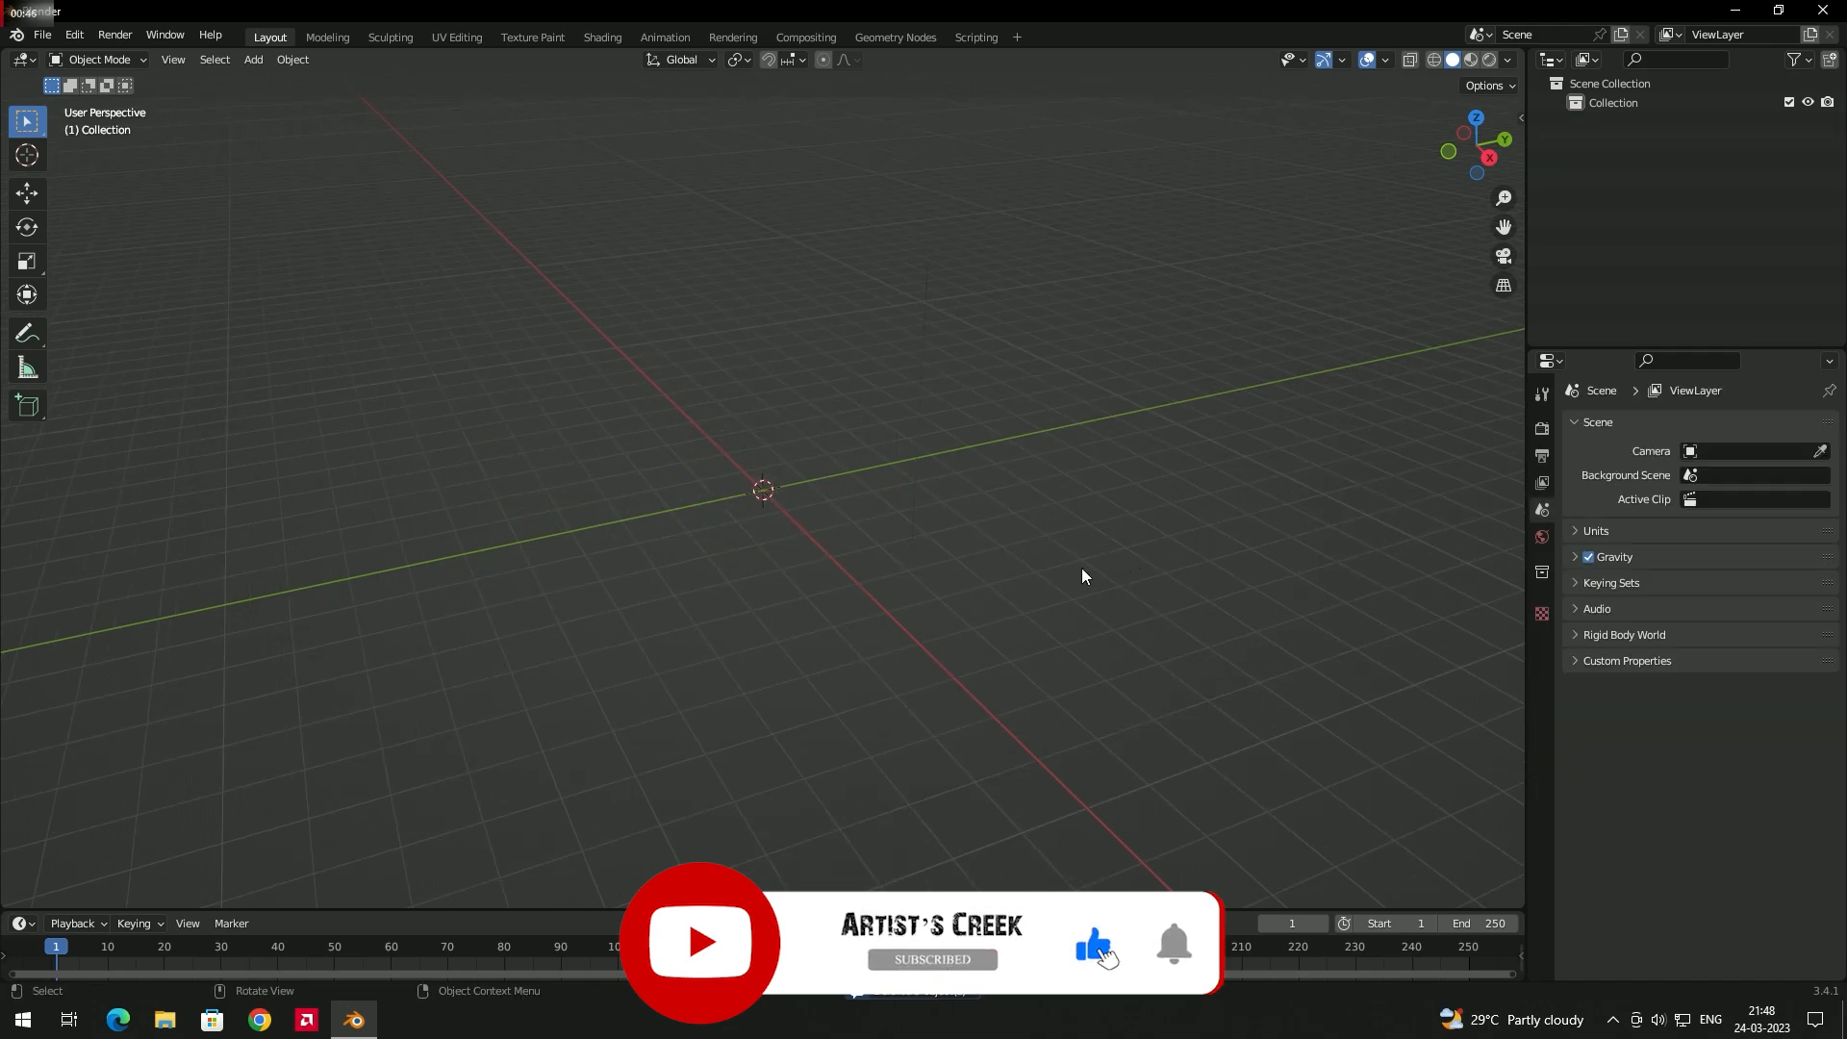
{"action": "middle_click_drag", "start_coordinate": [754, 483], "coordinate": [770, 499]}
{"action": "key", "text": "shift+a"}
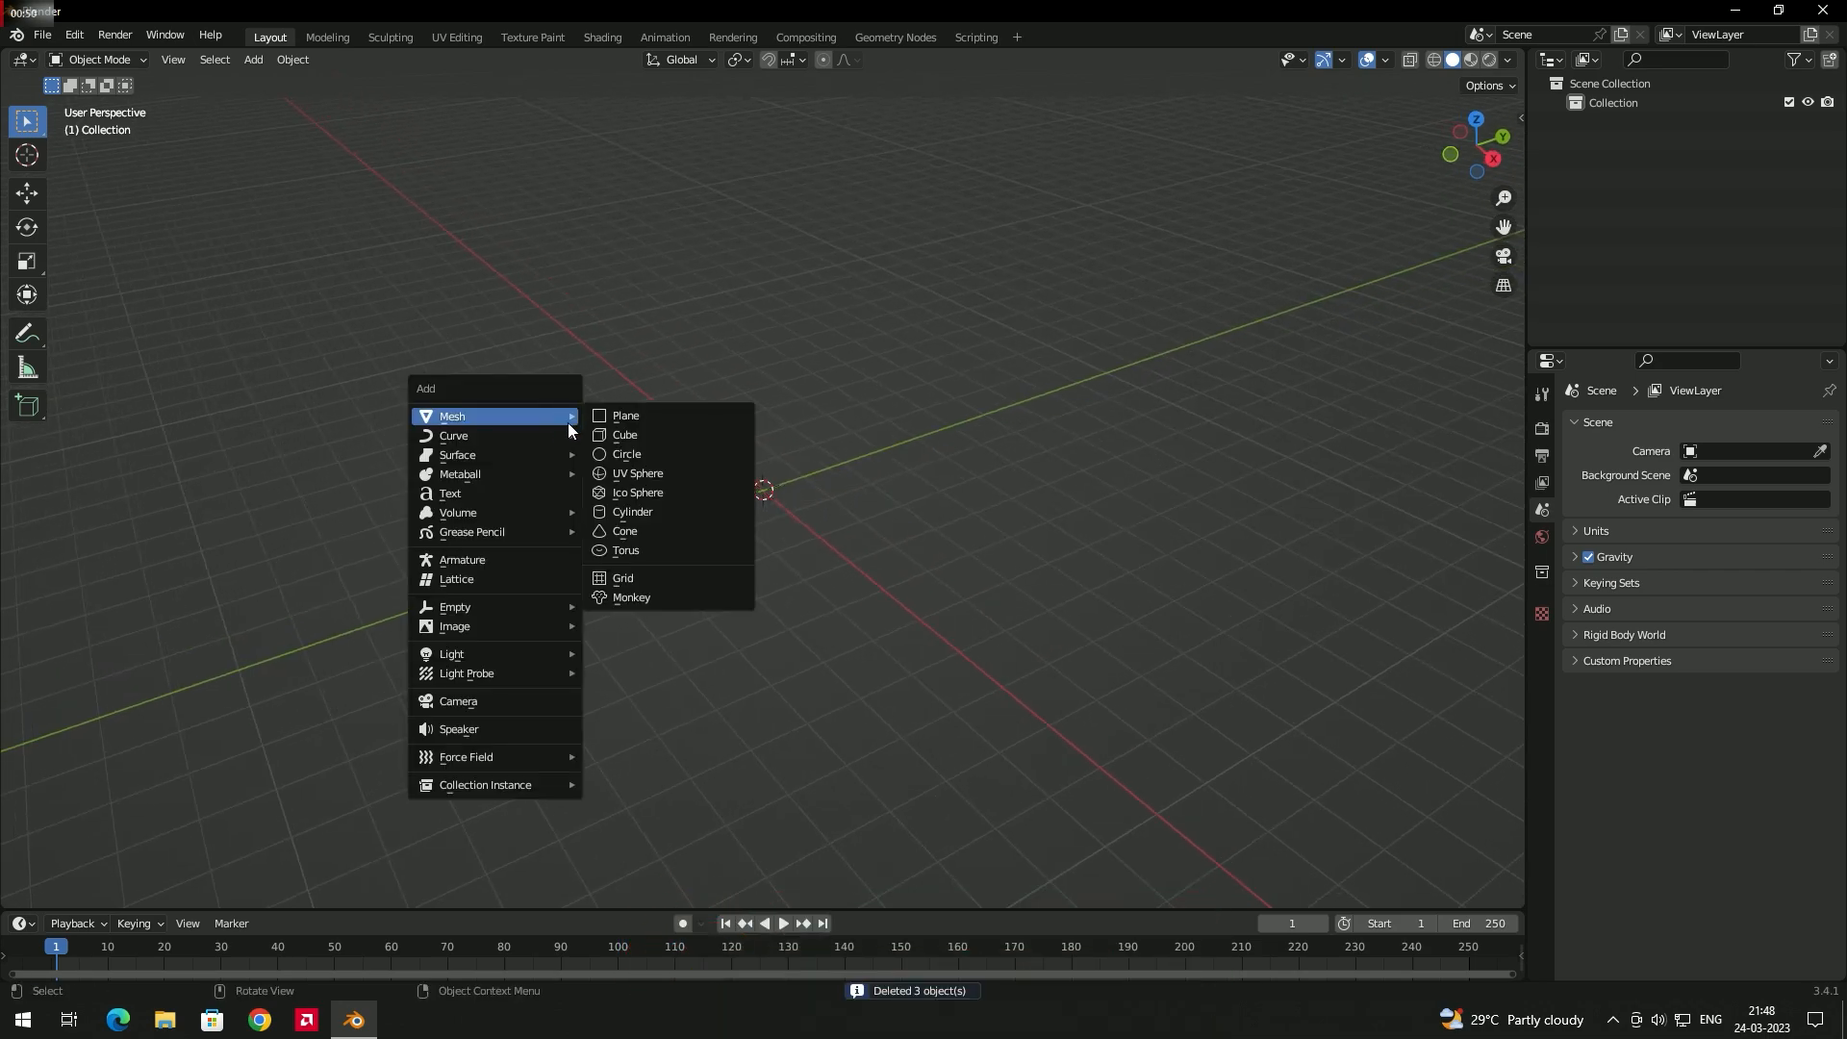
{"action": "mouse_move", "coordinate": [535, 420]}
{"action": "left_click", "coordinate": [637, 415]}
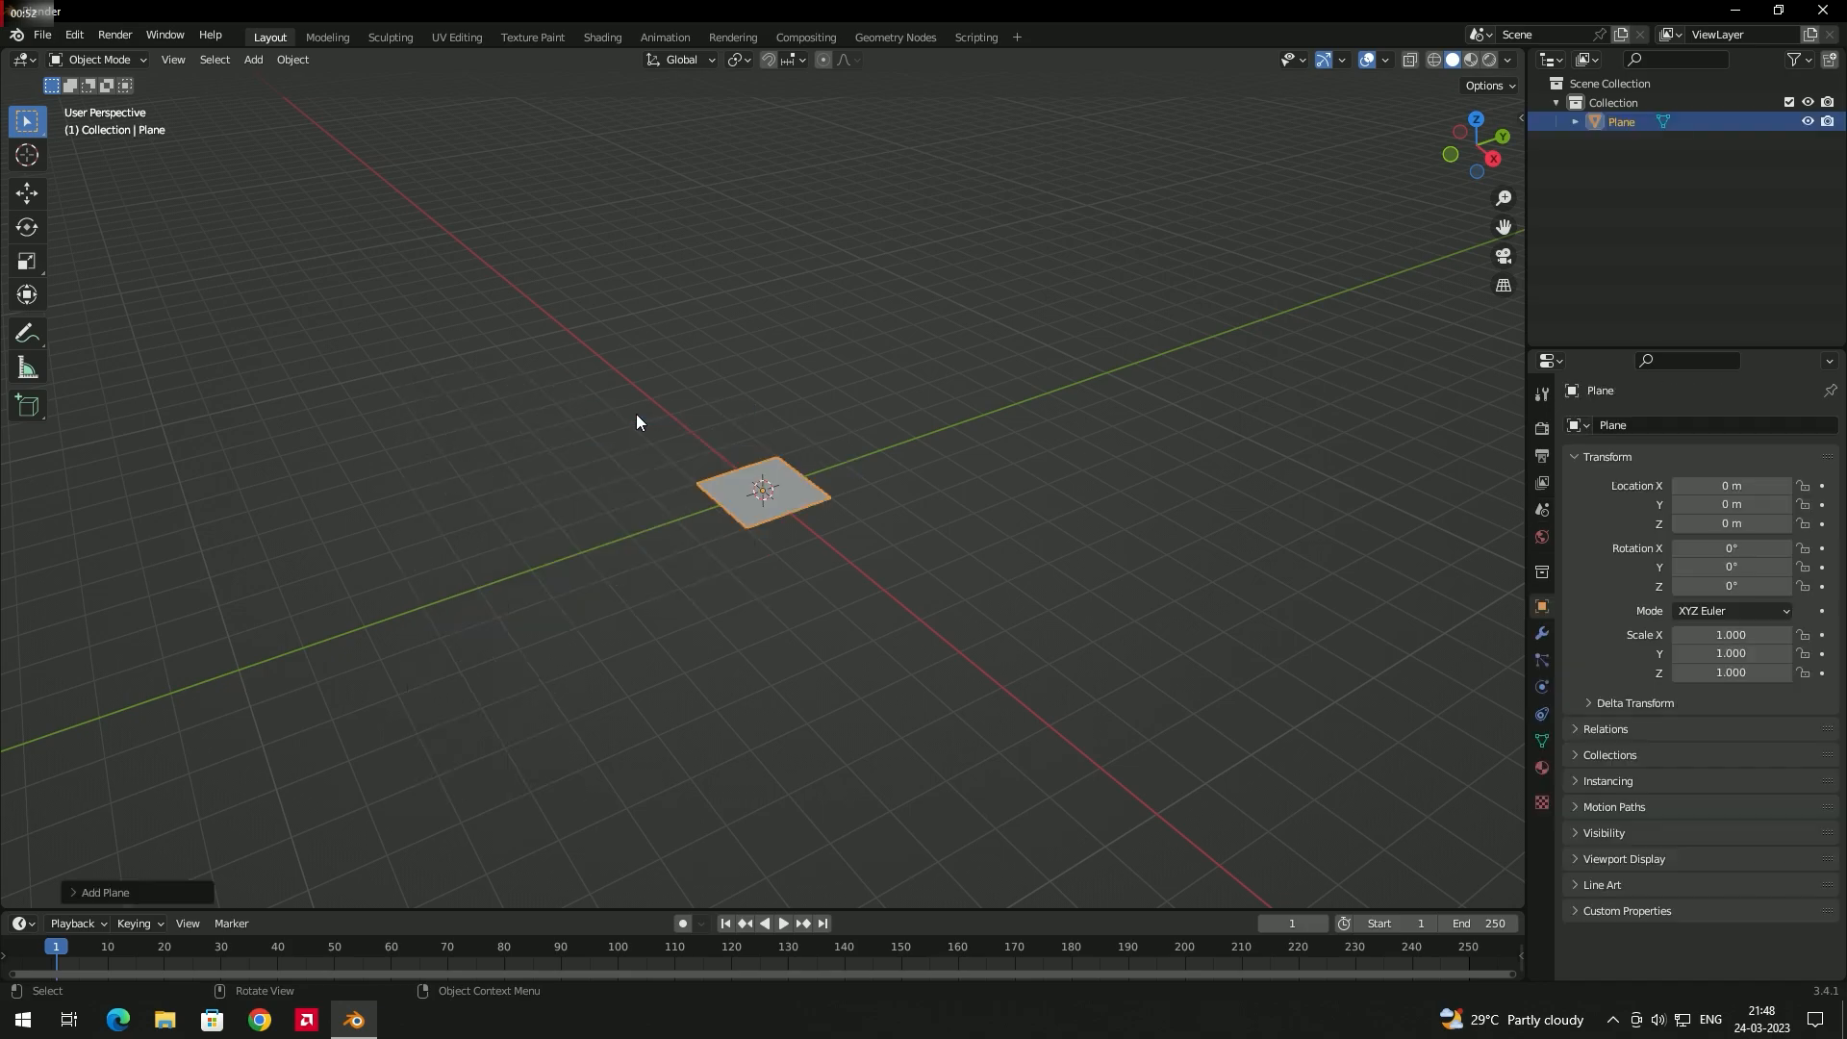
- Scale the plane into a rectangle, about 2.29 along X and 1.27 along Y
{"action": "middle_click_drag", "start_coordinate": [680, 500], "coordinate": [808, 531]}
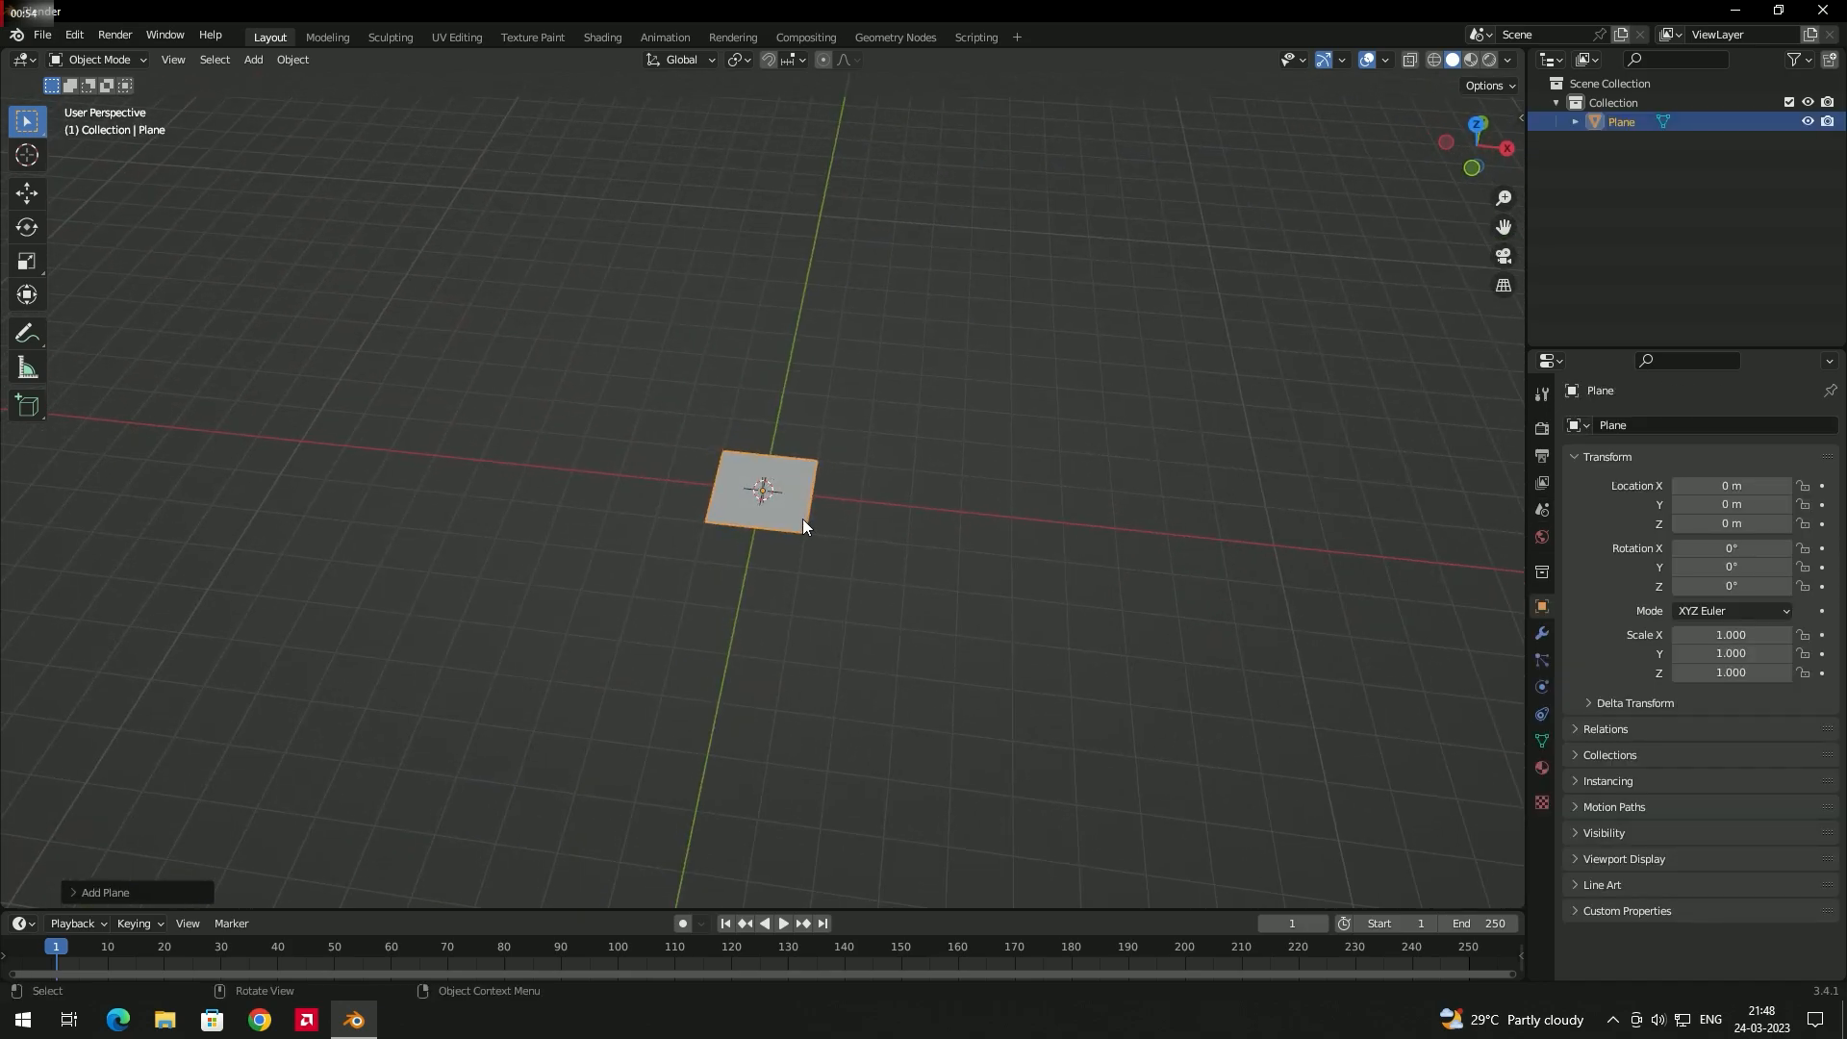
{"action": "key", "text": "s"}
{"action": "key", "text": "x"}
{"action": "left_click", "coordinate": [858, 504]}
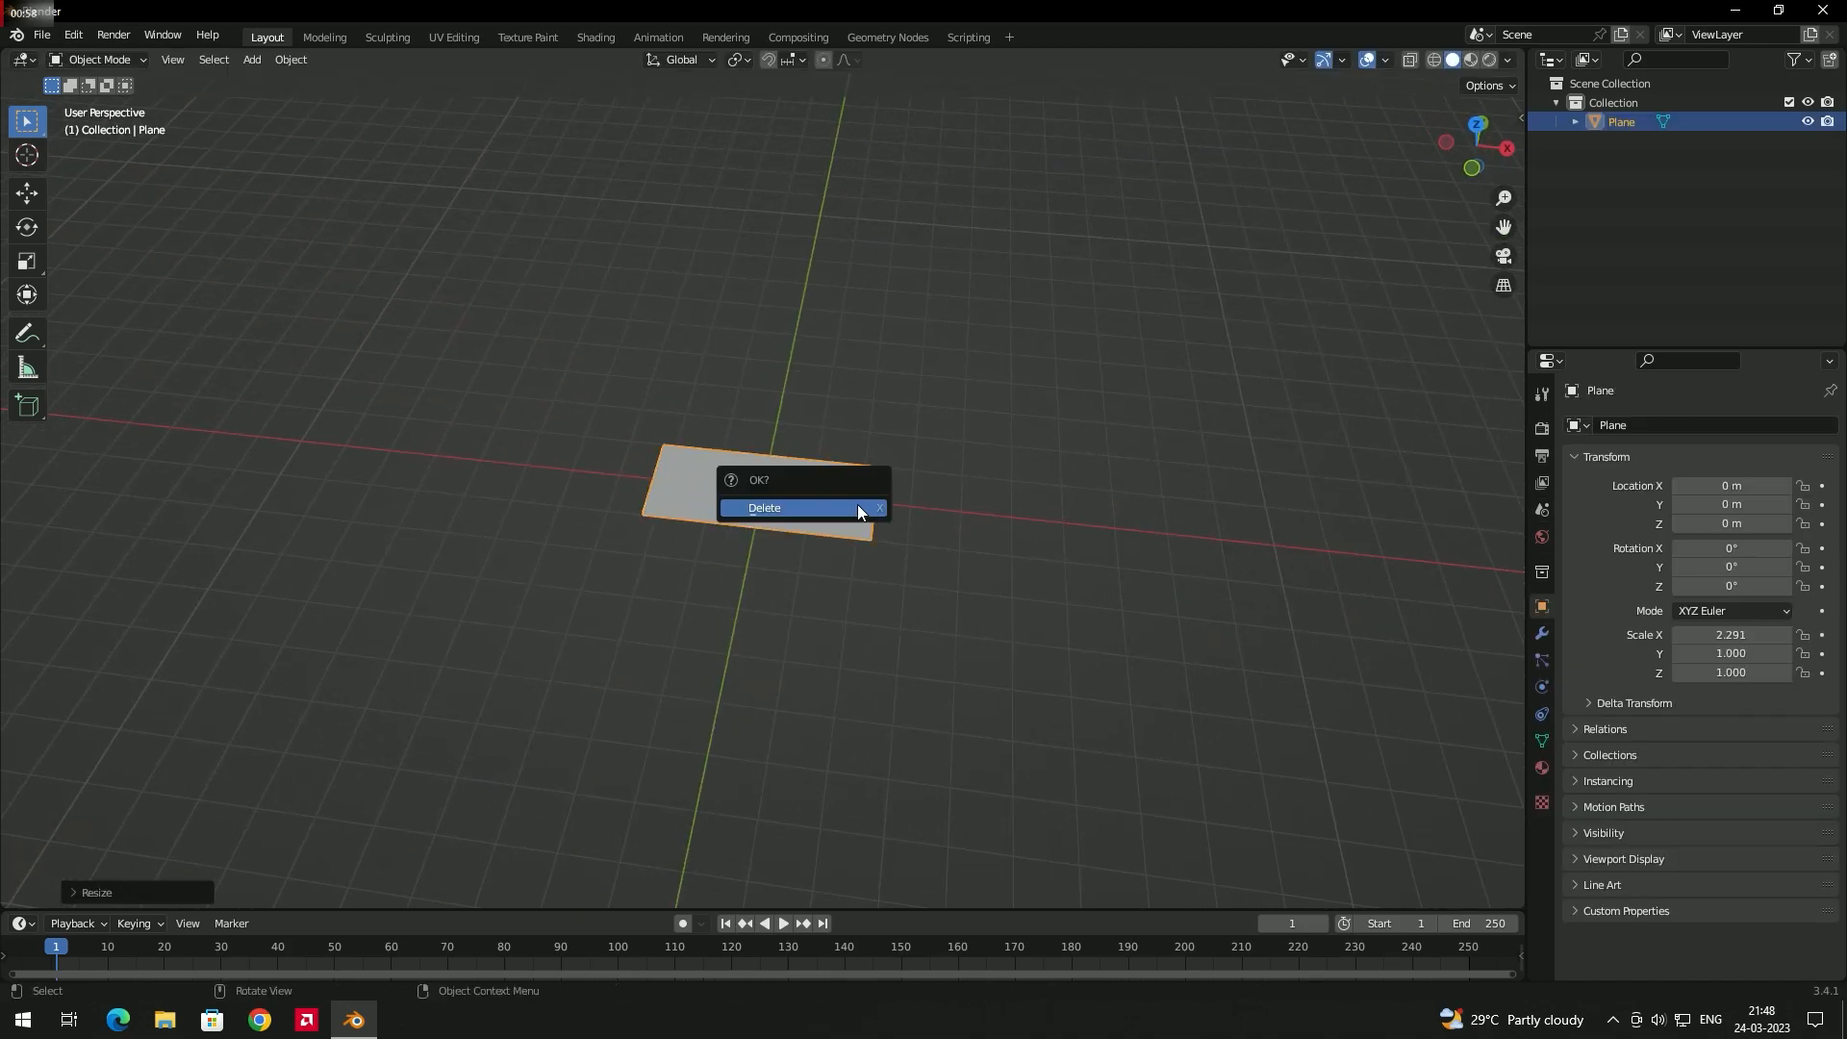
{"action": "key", "text": "s"}
{"action": "key", "text": "y"}
{"action": "left_click", "coordinate": [820, 543]}
{"action": "middle_click_drag", "start_coordinate": [819, 543], "coordinate": [863, 441]}
{"action": "left_click", "coordinate": [863, 439]}
{"action": "left_click", "coordinate": [781, 489]}
{"action": "middle_click_drag", "start_coordinate": [781, 489], "coordinate": [903, 411]}
{"action": "scroll", "coordinate": [761, 481], "scroll_direction": "up", "scroll_amount": 2}
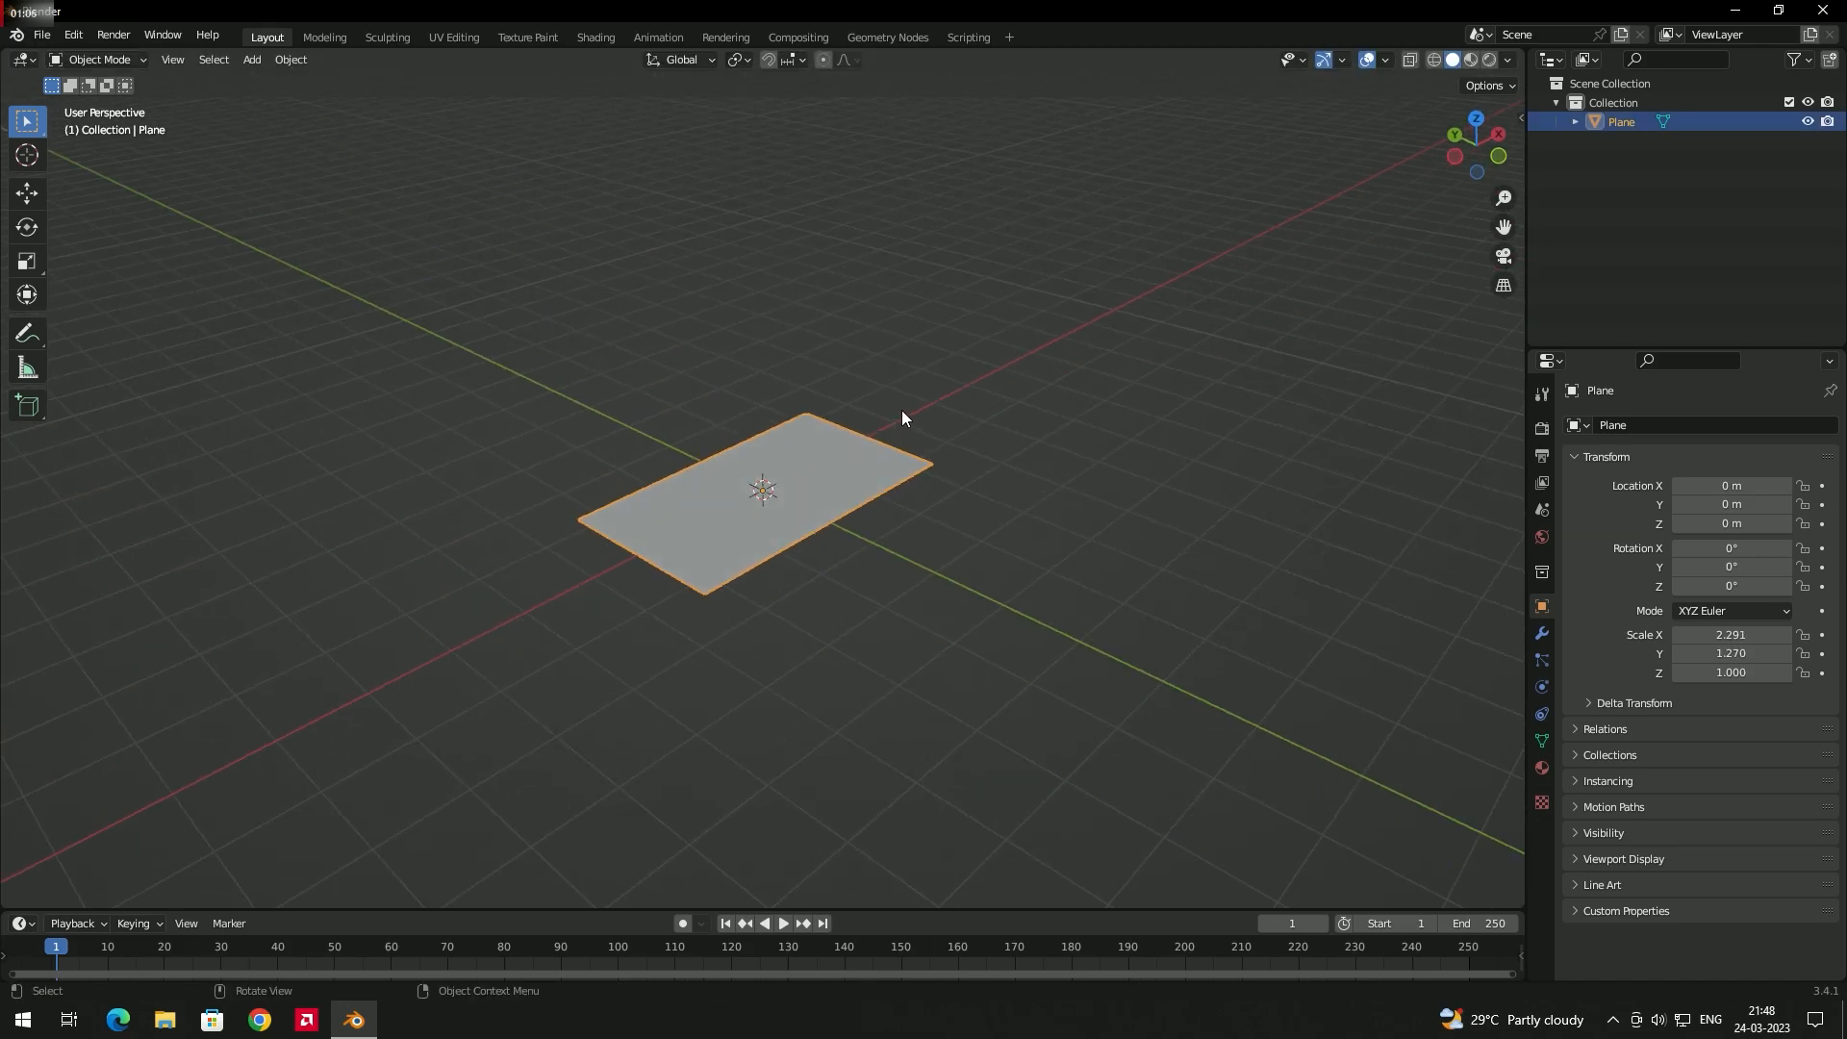
- Rotate the plane freely around the global X axis by about 18°
{"action": "key", "text": "r"}
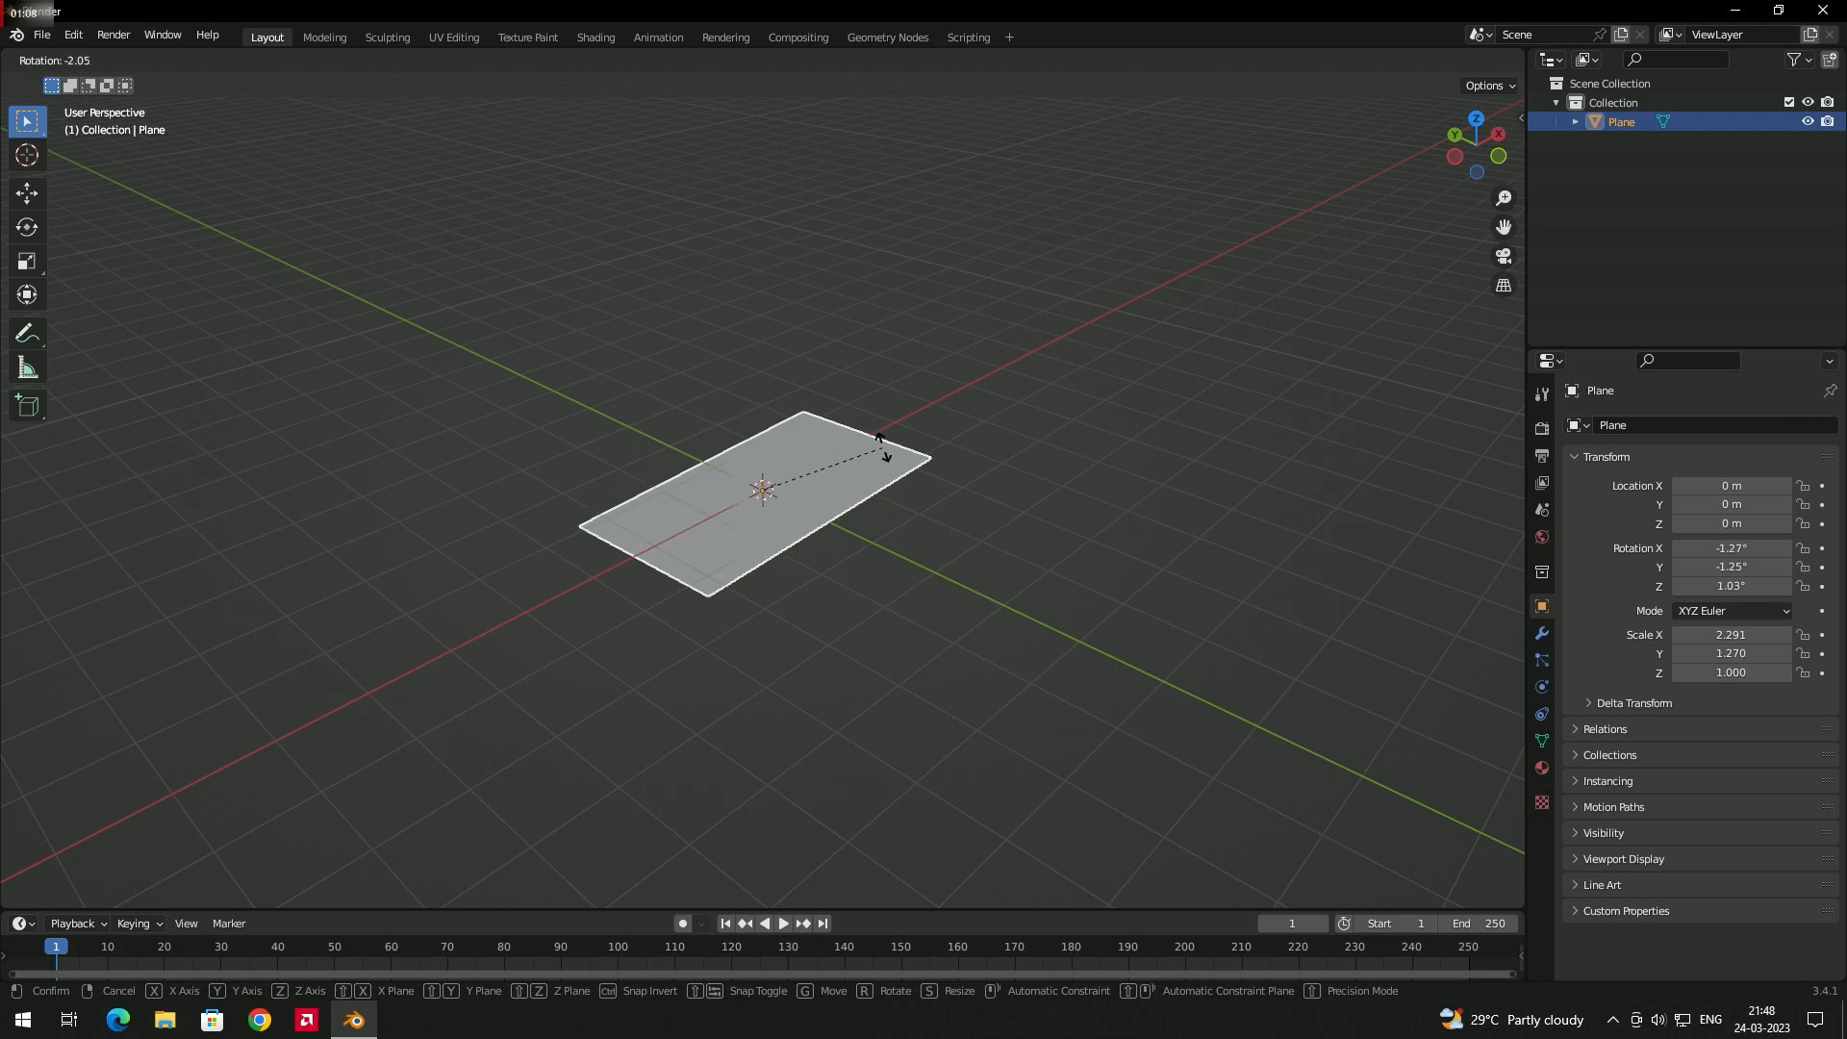
{"action": "key", "text": "x"}
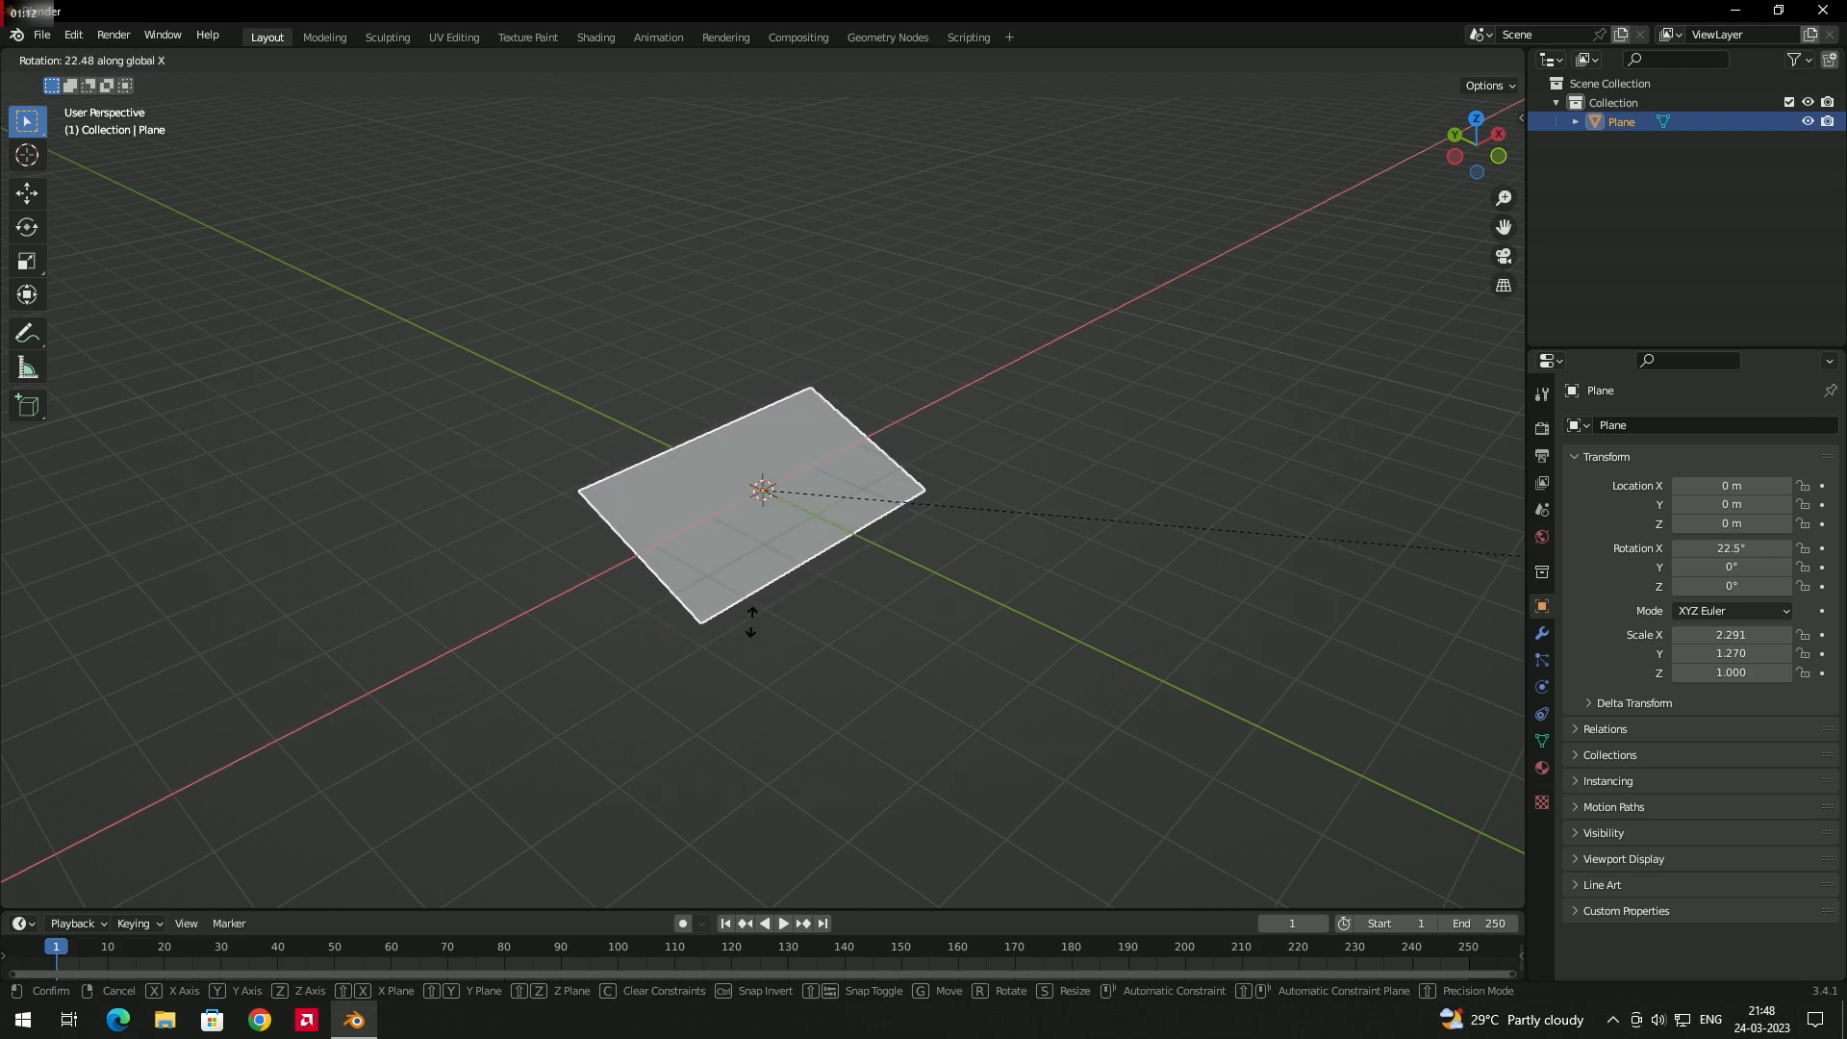
{"action": "left_click", "coordinate": [1790, 577]}
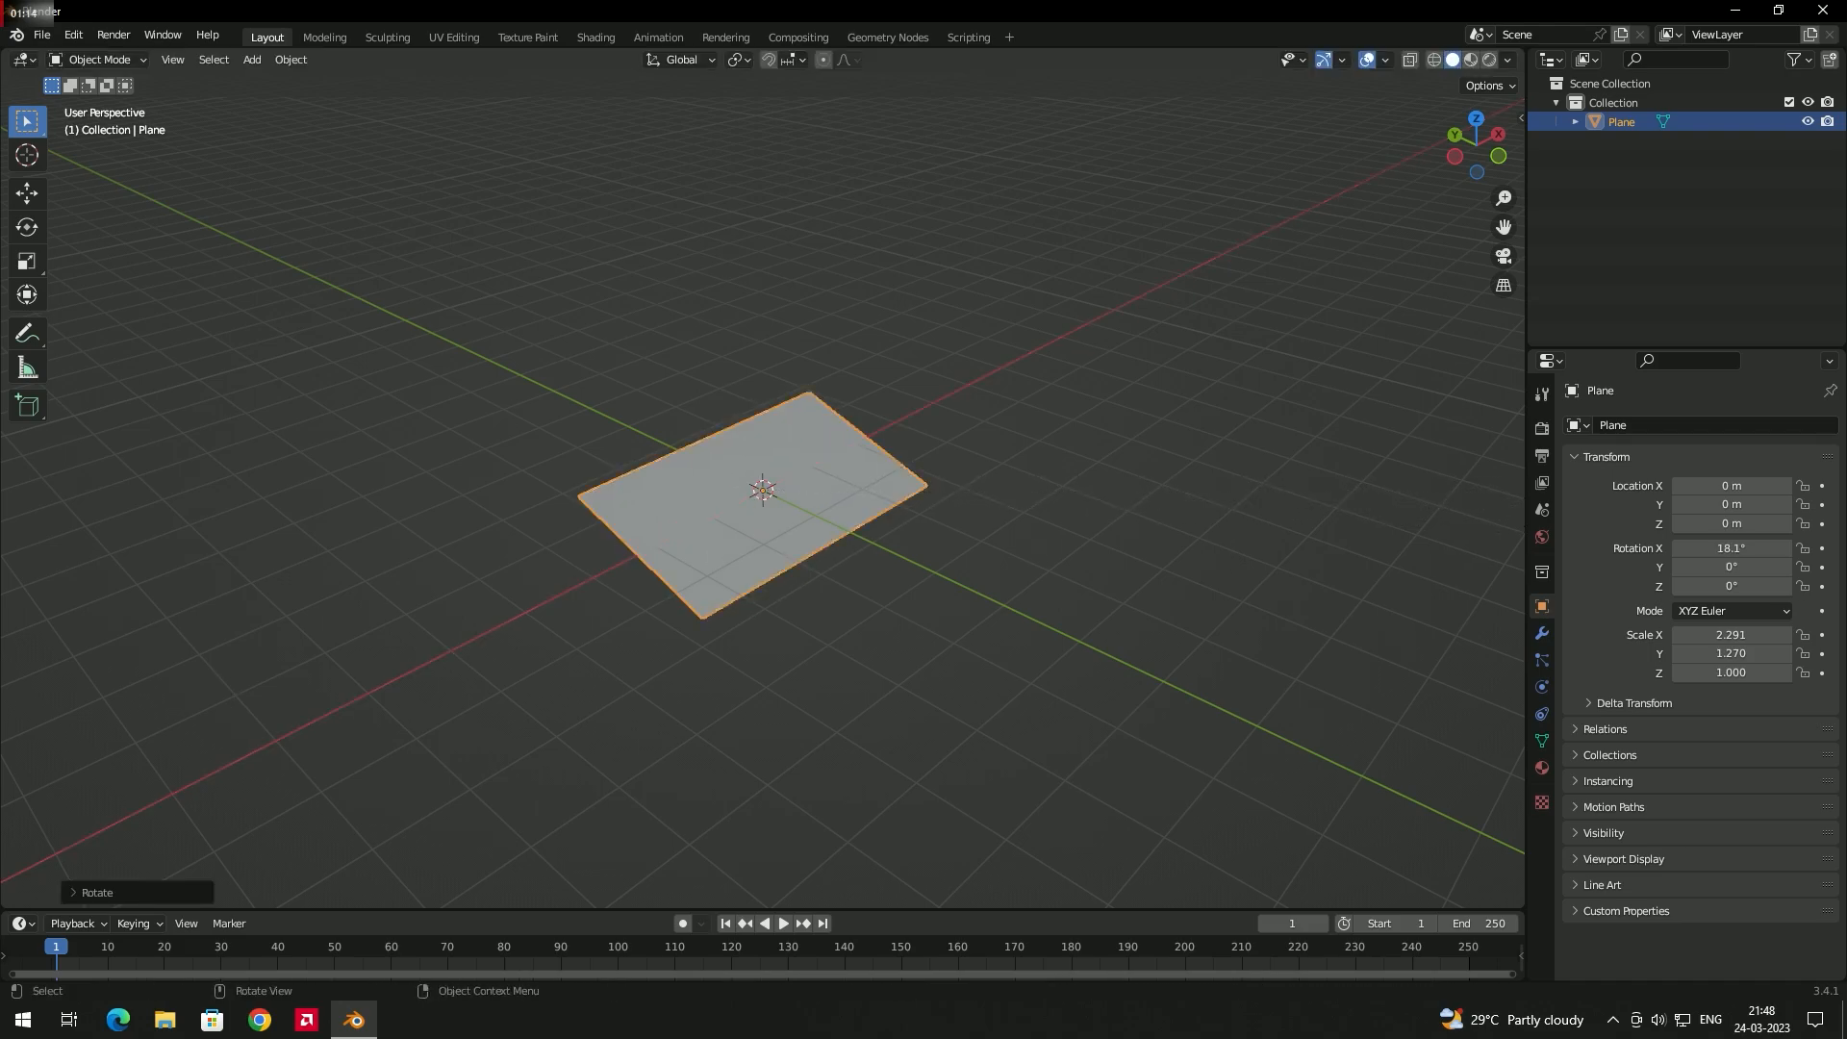
- Set the plane's X rotation to 90° so it stands upright
{"action": "left_click", "coordinate": [1753, 547]}
{"action": "type", "text": "90"}
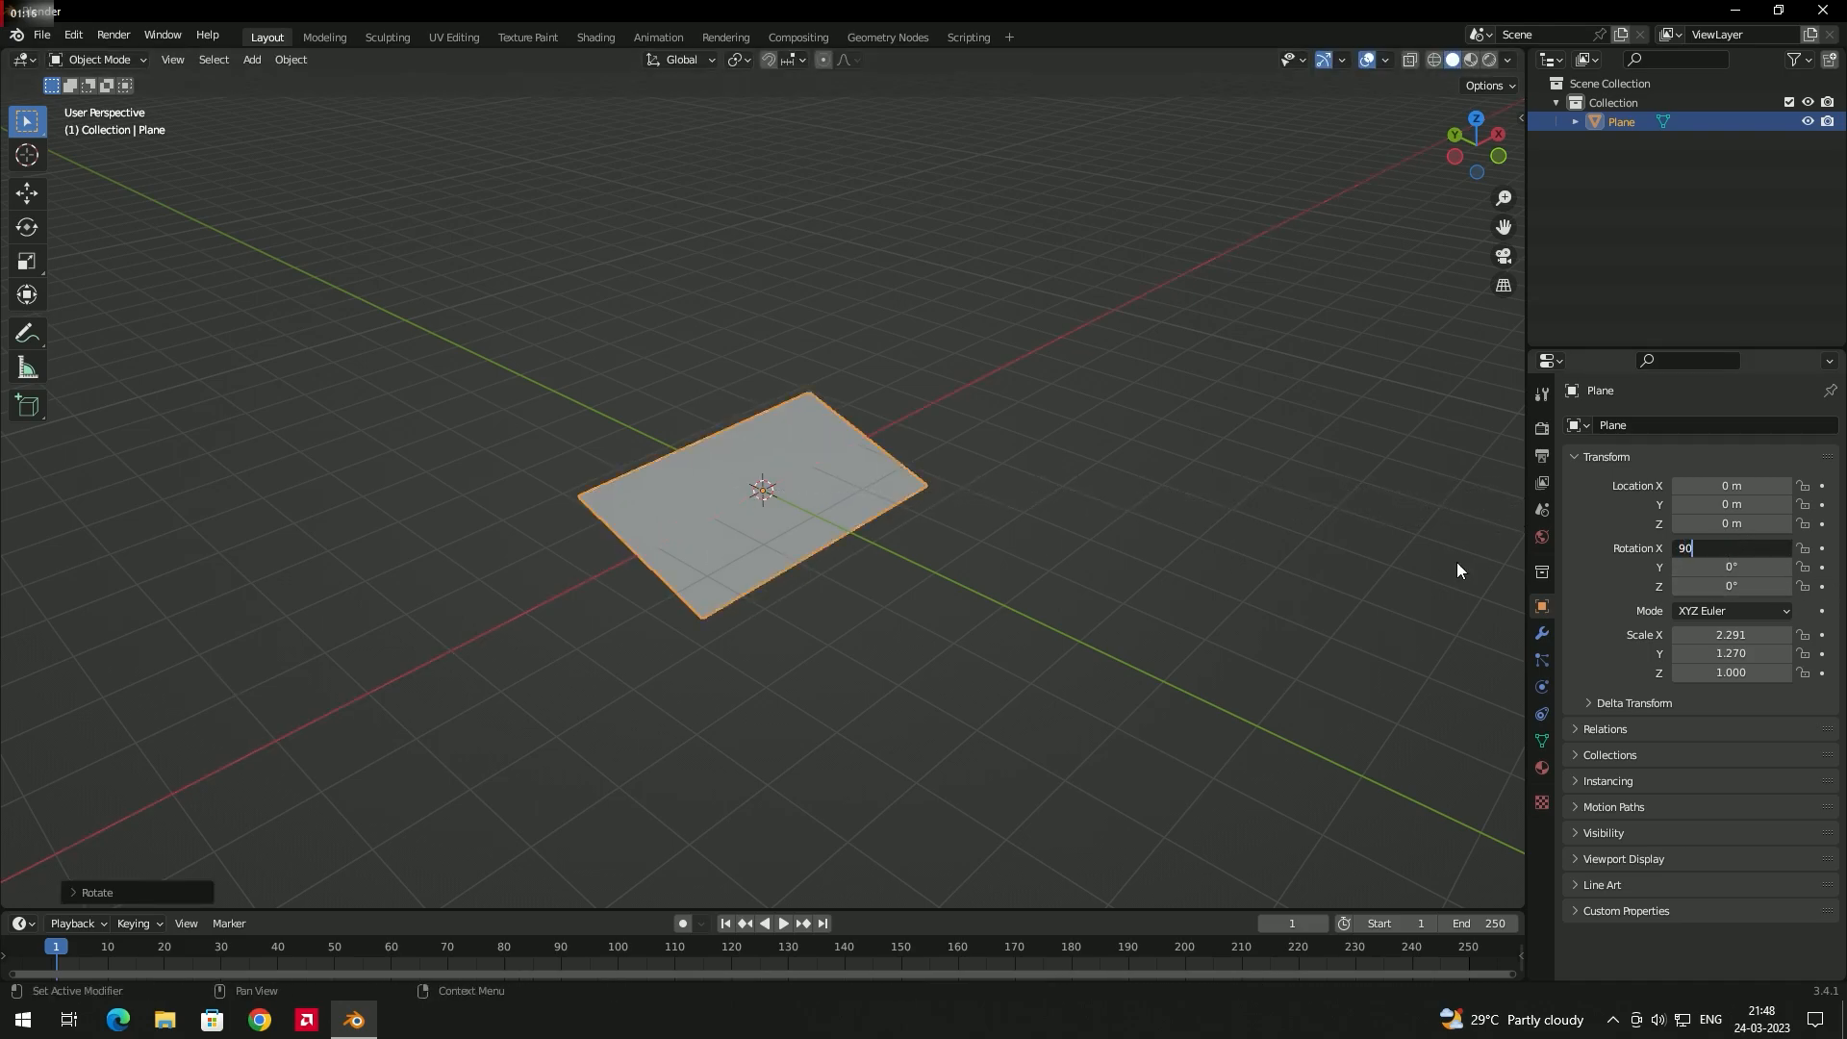
{"action": "key", "text": "Return"}
{"action": "left_click", "coordinate": [1273, 506]}
{"action": "left_click", "coordinate": [820, 465]}
{"action": "scroll", "coordinate": [870, 475], "scroll_direction": "down", "scroll_amount": 3}
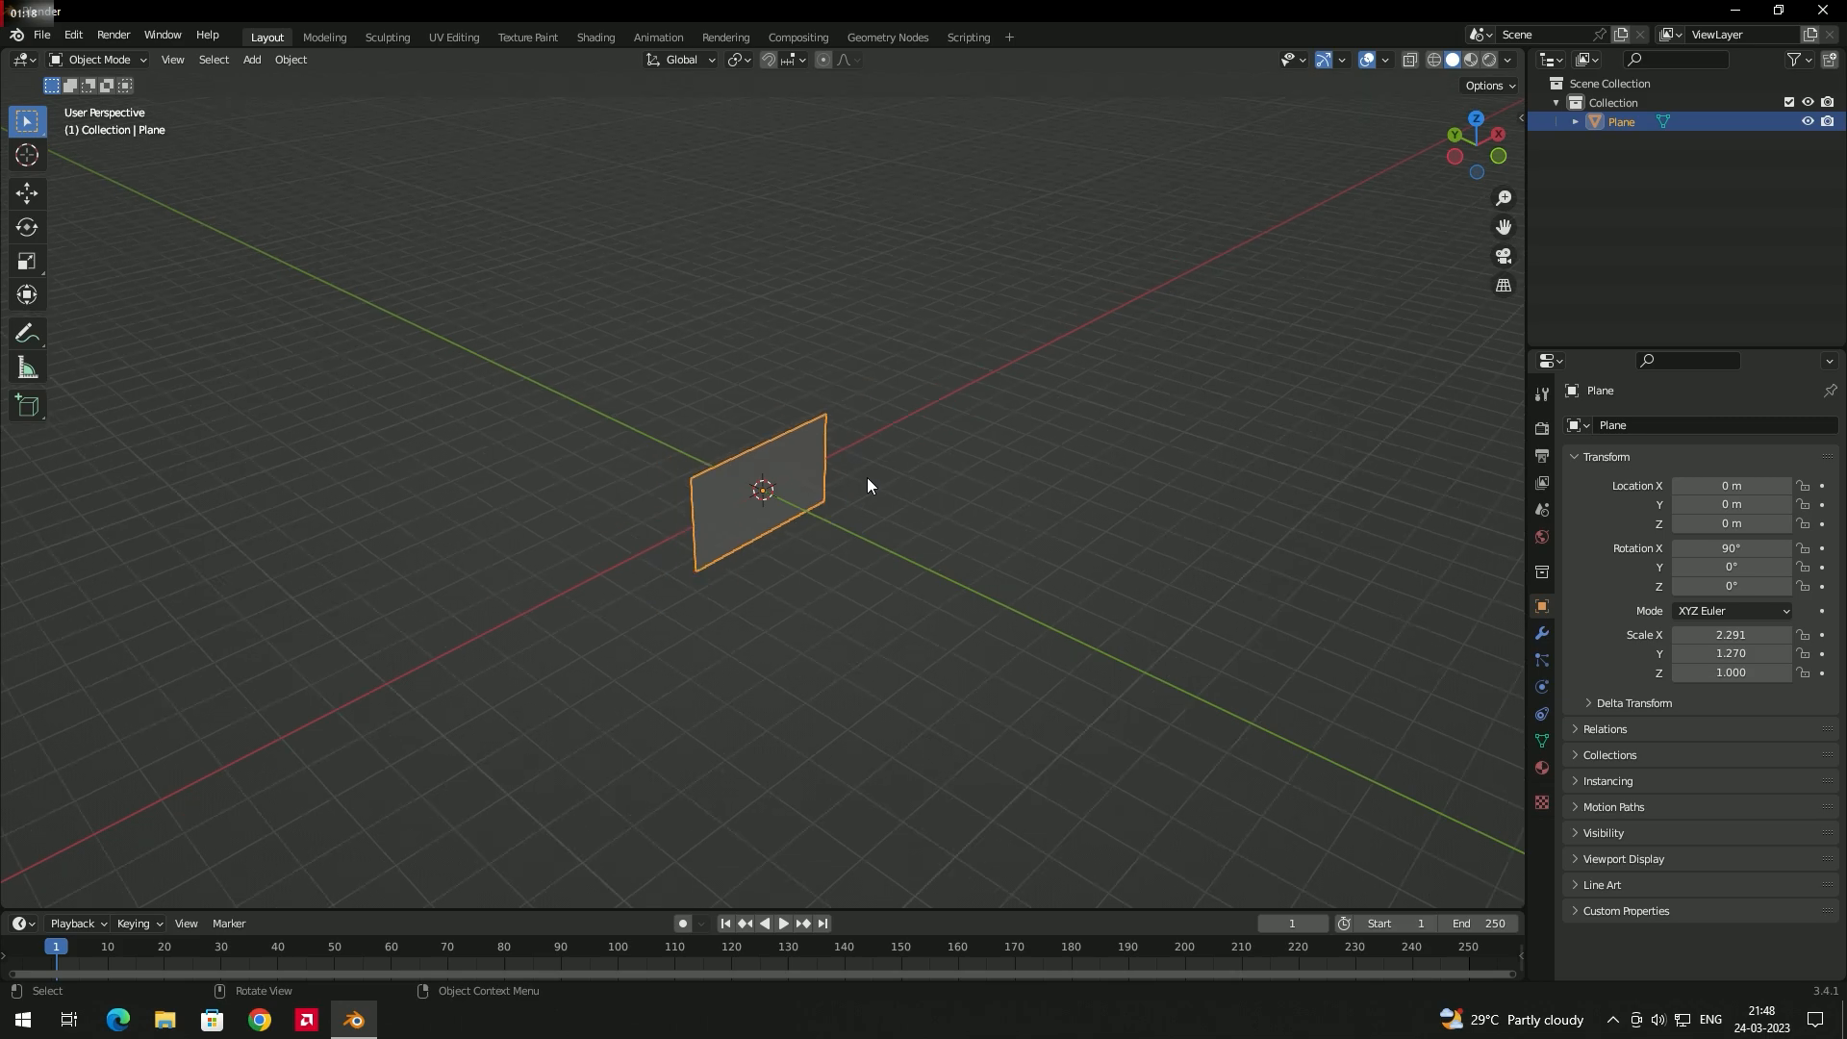
- Move the plane up along the Z axis by about 4.26 m and deselect it
{"action": "middle_click_drag", "start_coordinate": [870, 475], "coordinate": [718, 558]}
{"action": "key", "text": "g"}
{"action": "key", "text": "z"}
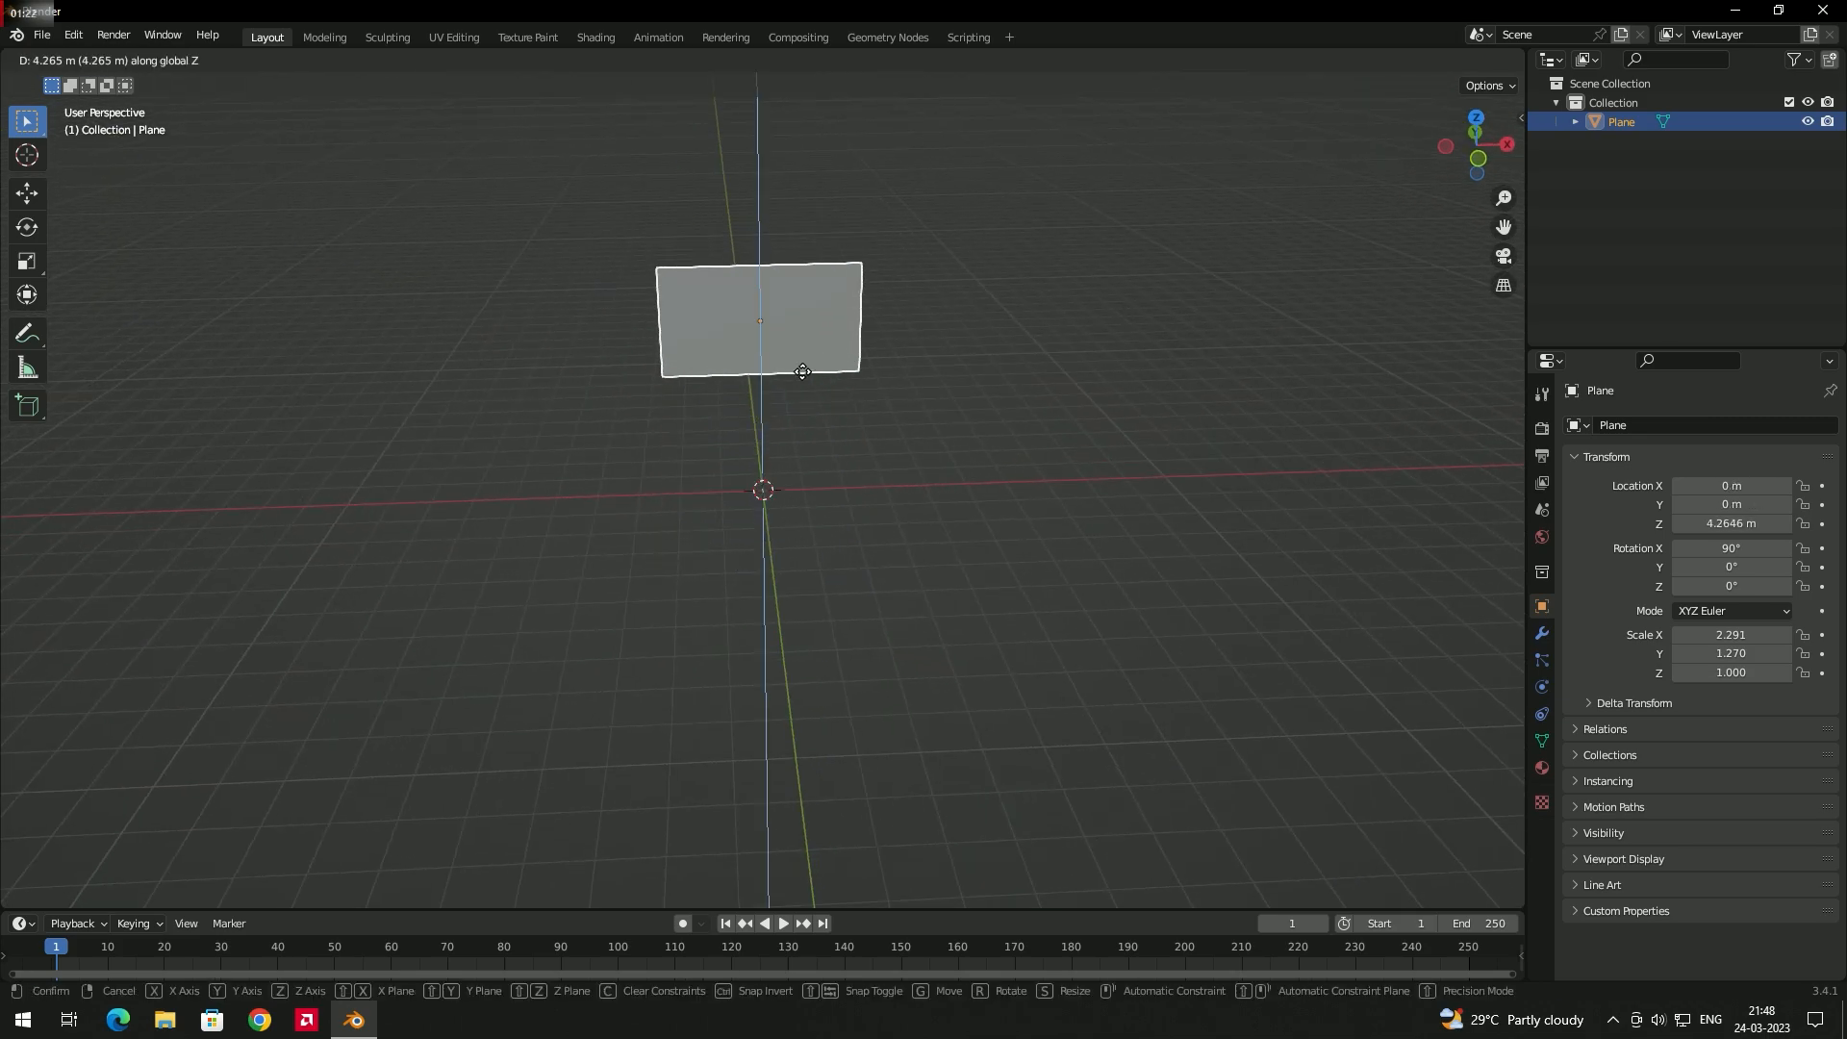
{"action": "left_click", "coordinate": [804, 372]}
{"action": "left_click", "coordinate": [945, 364]}
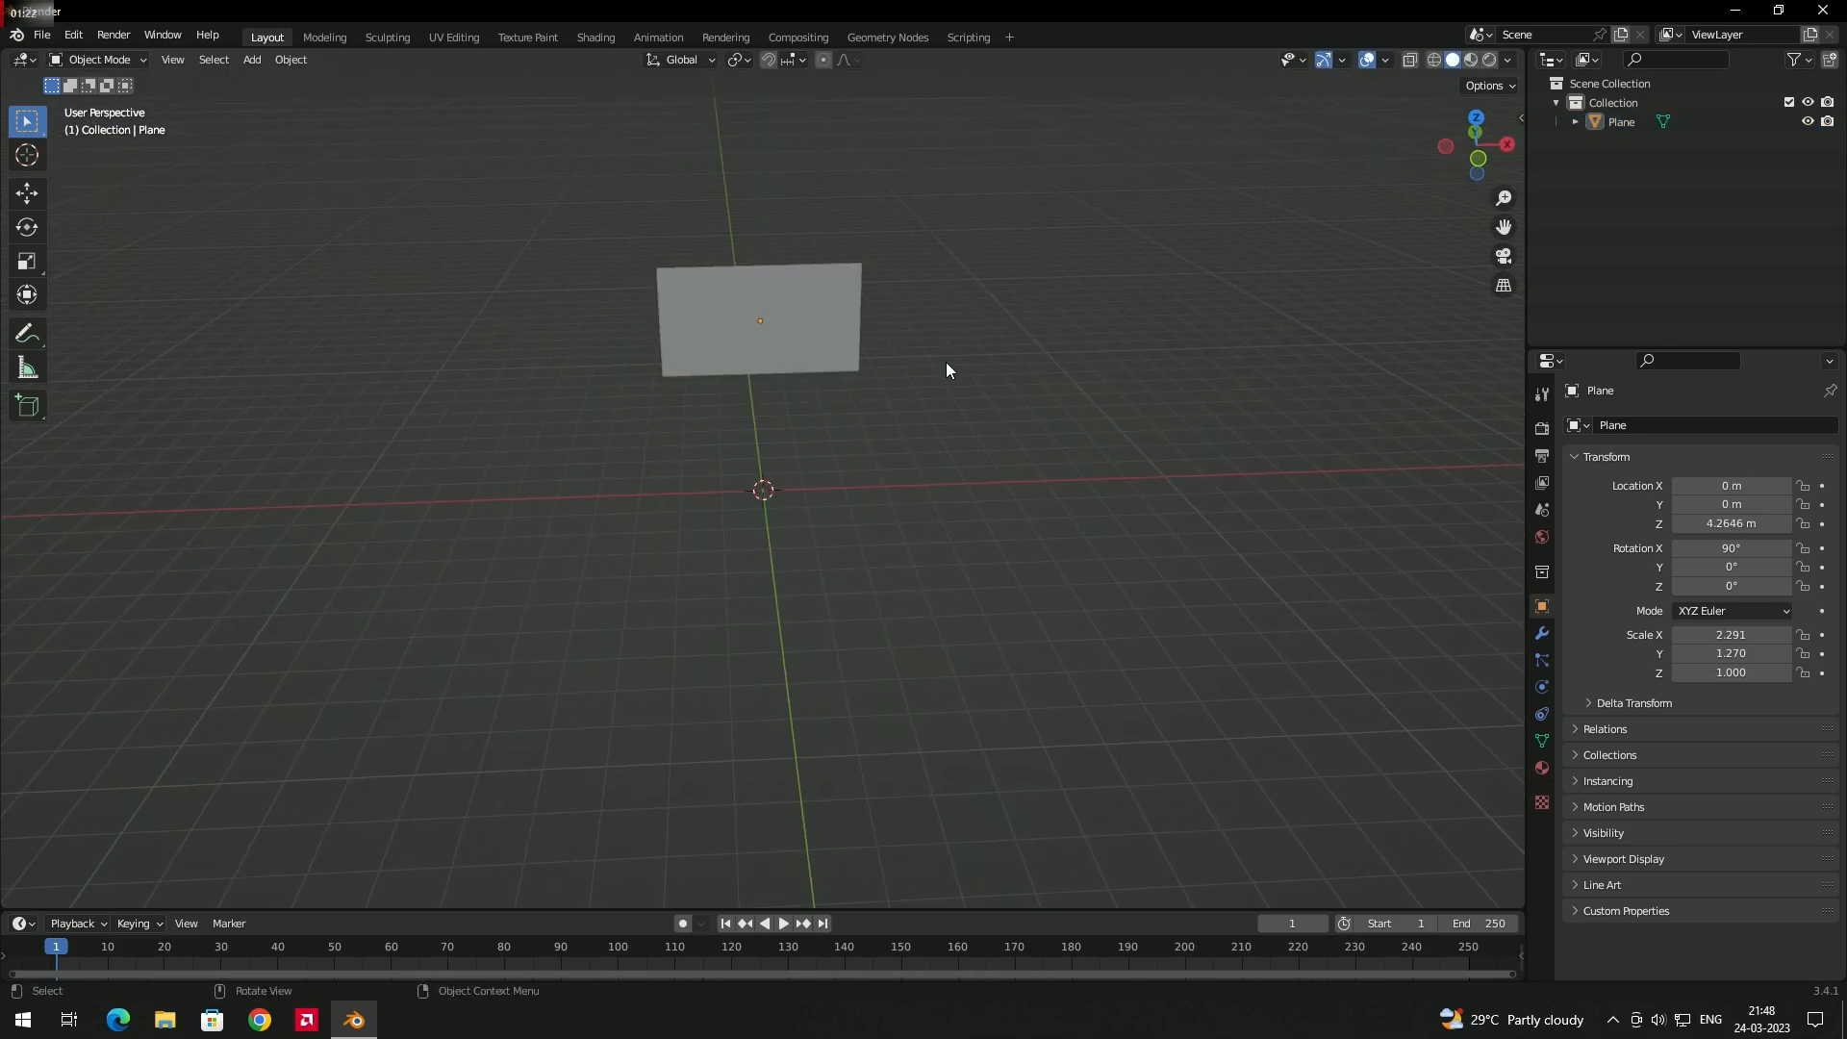
{"action": "middle_click_drag", "start_coordinate": [945, 363], "coordinate": [898, 390]}
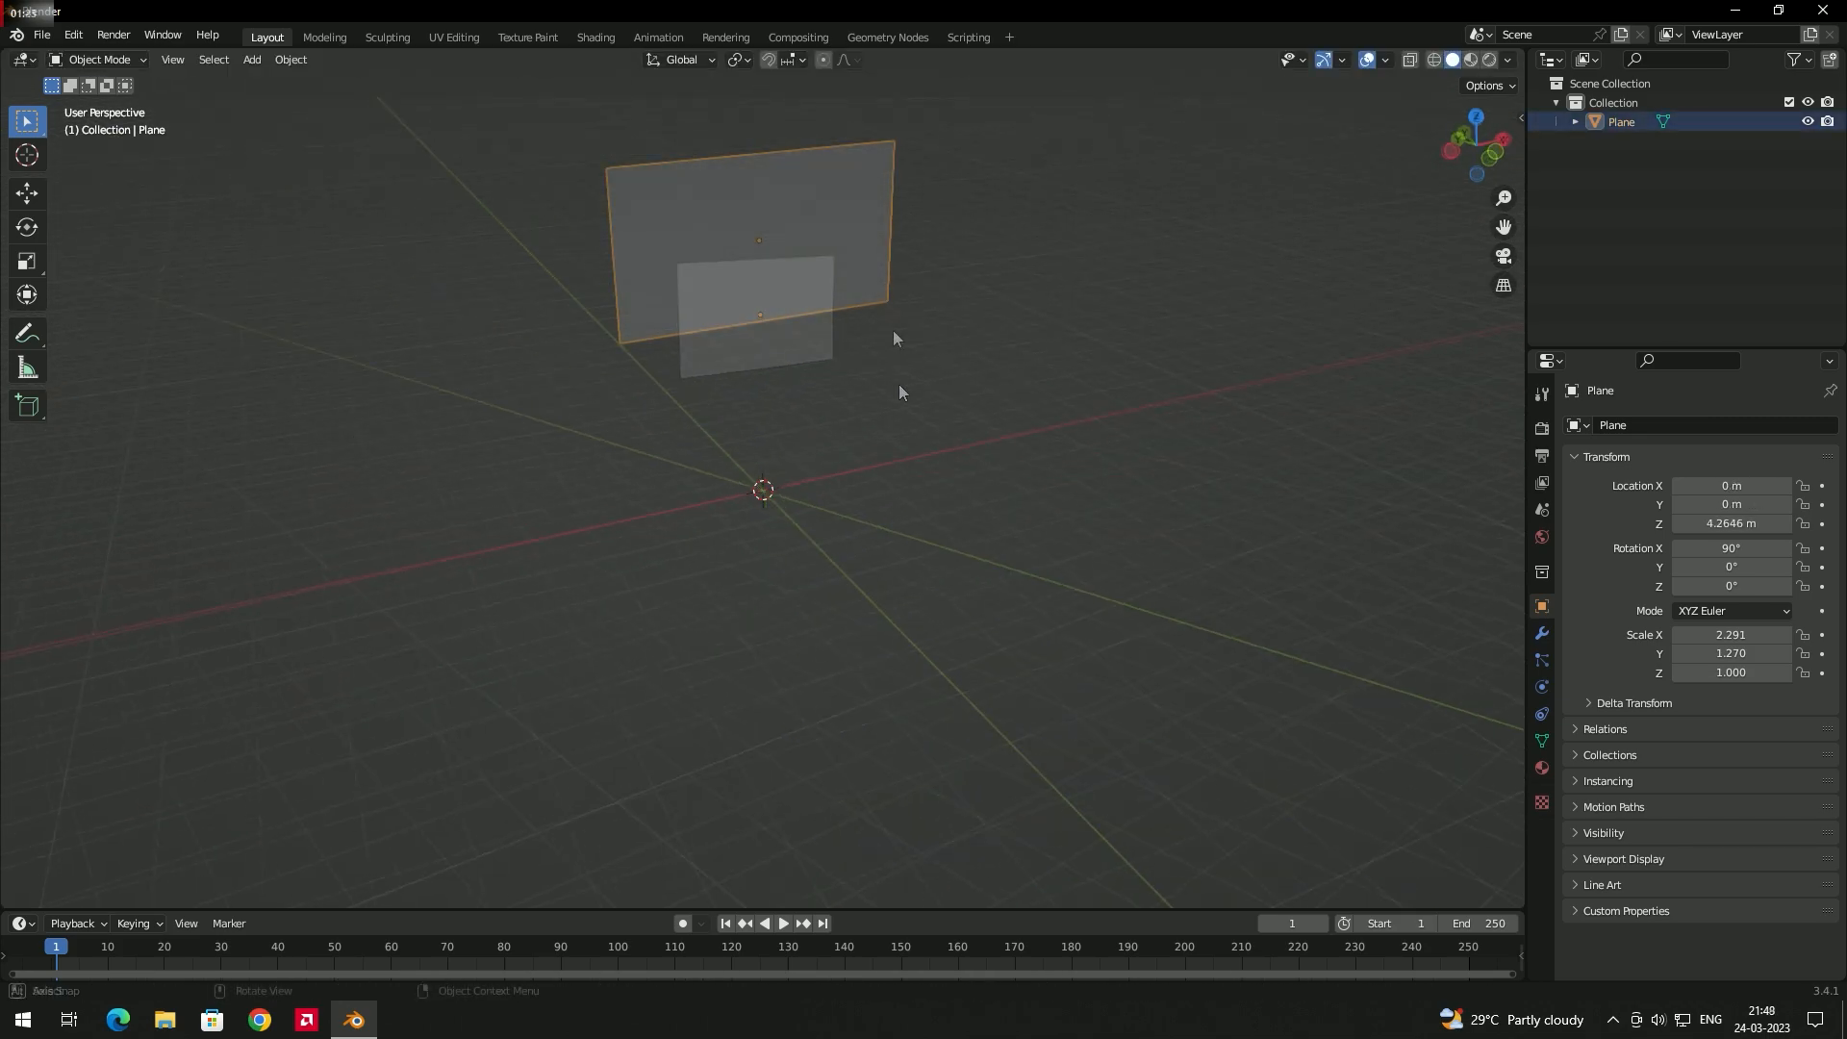
{"action": "left_click", "coordinate": [893, 333]}
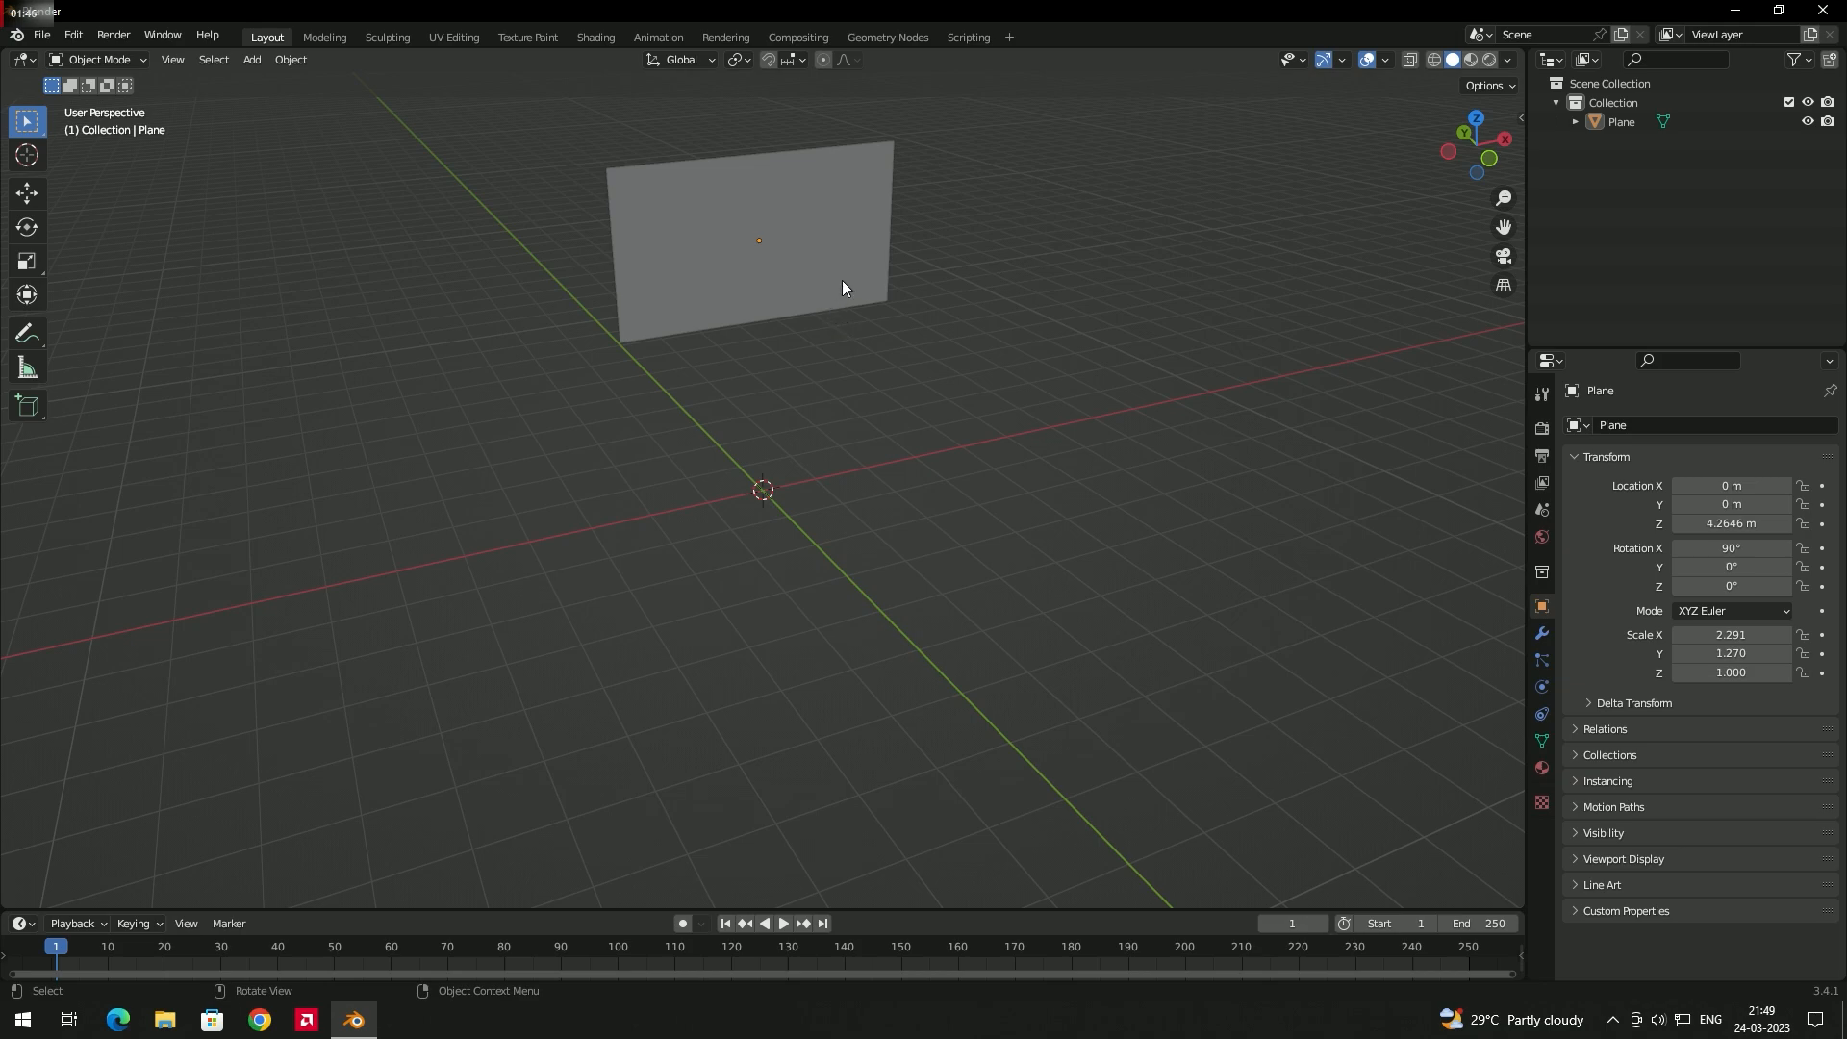
{"action": "left_click", "coordinate": [843, 286]}
{"action": "left_click", "coordinate": [991, 236]}
{"action": "left_click", "coordinate": [843, 266]}
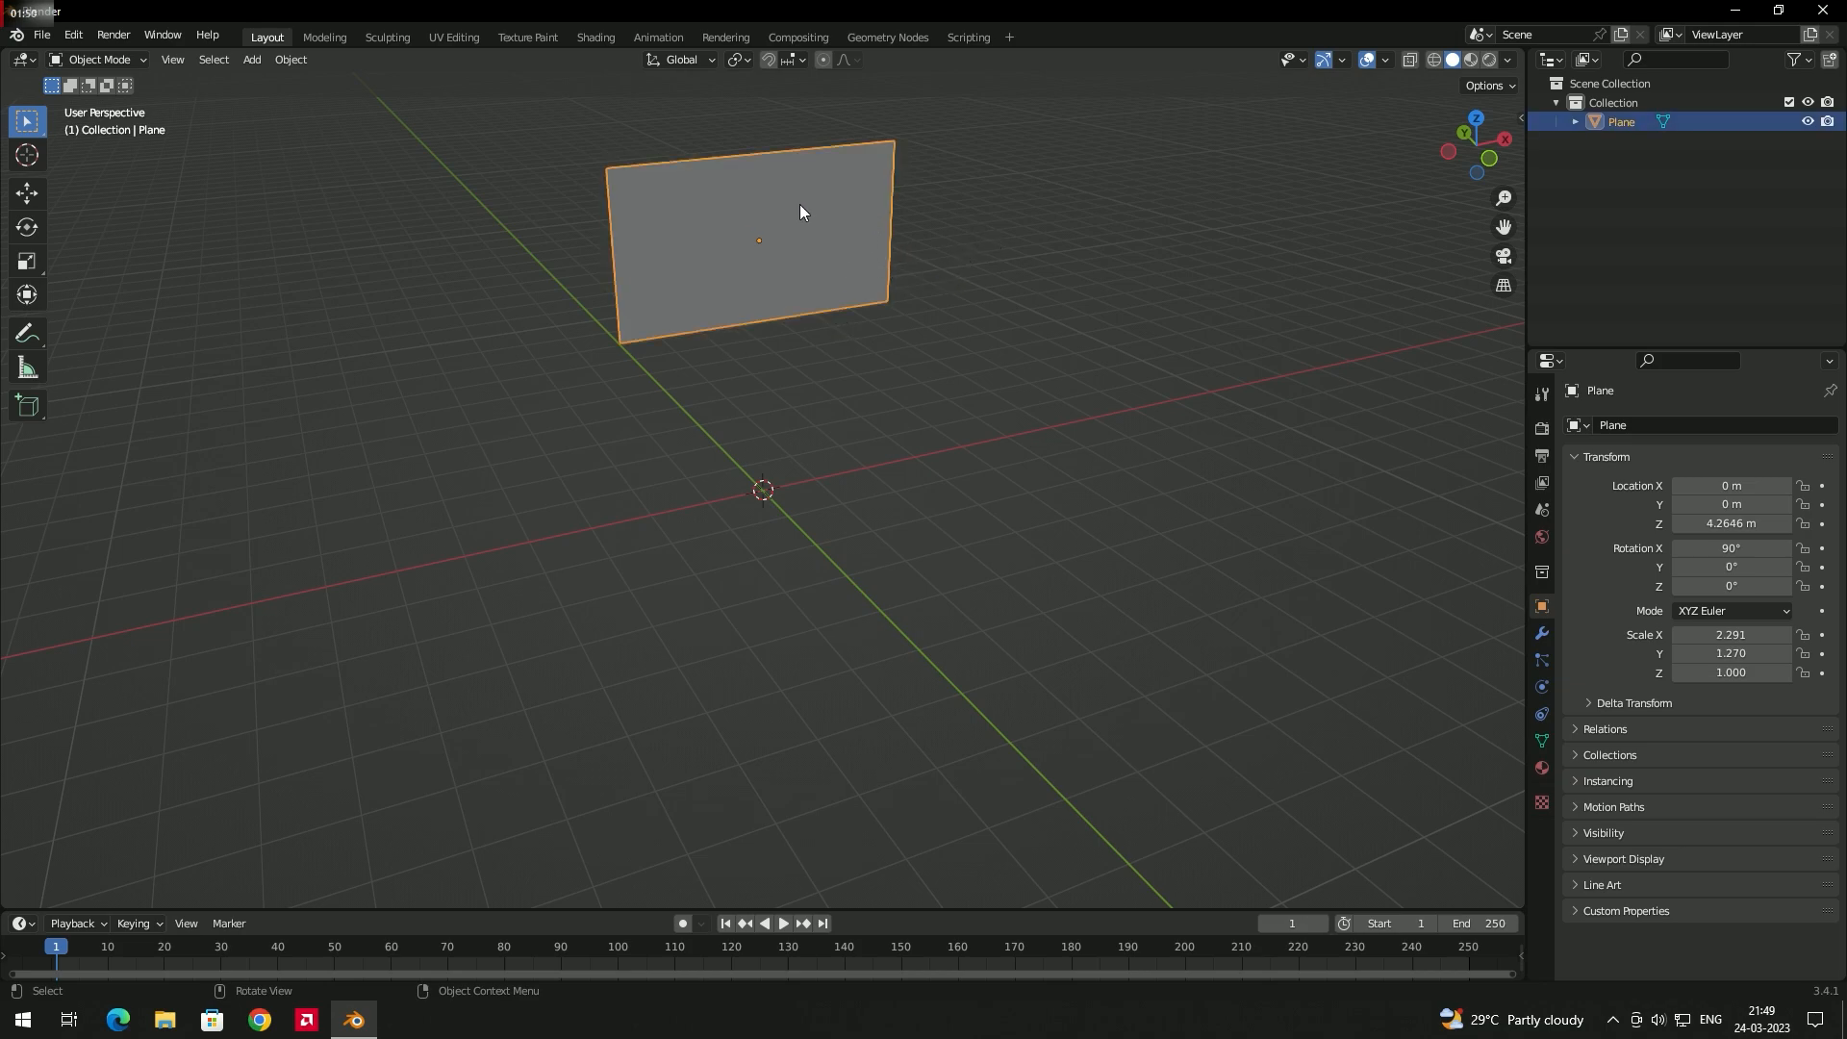
{"action": "left_click", "coordinate": [959, 244]}
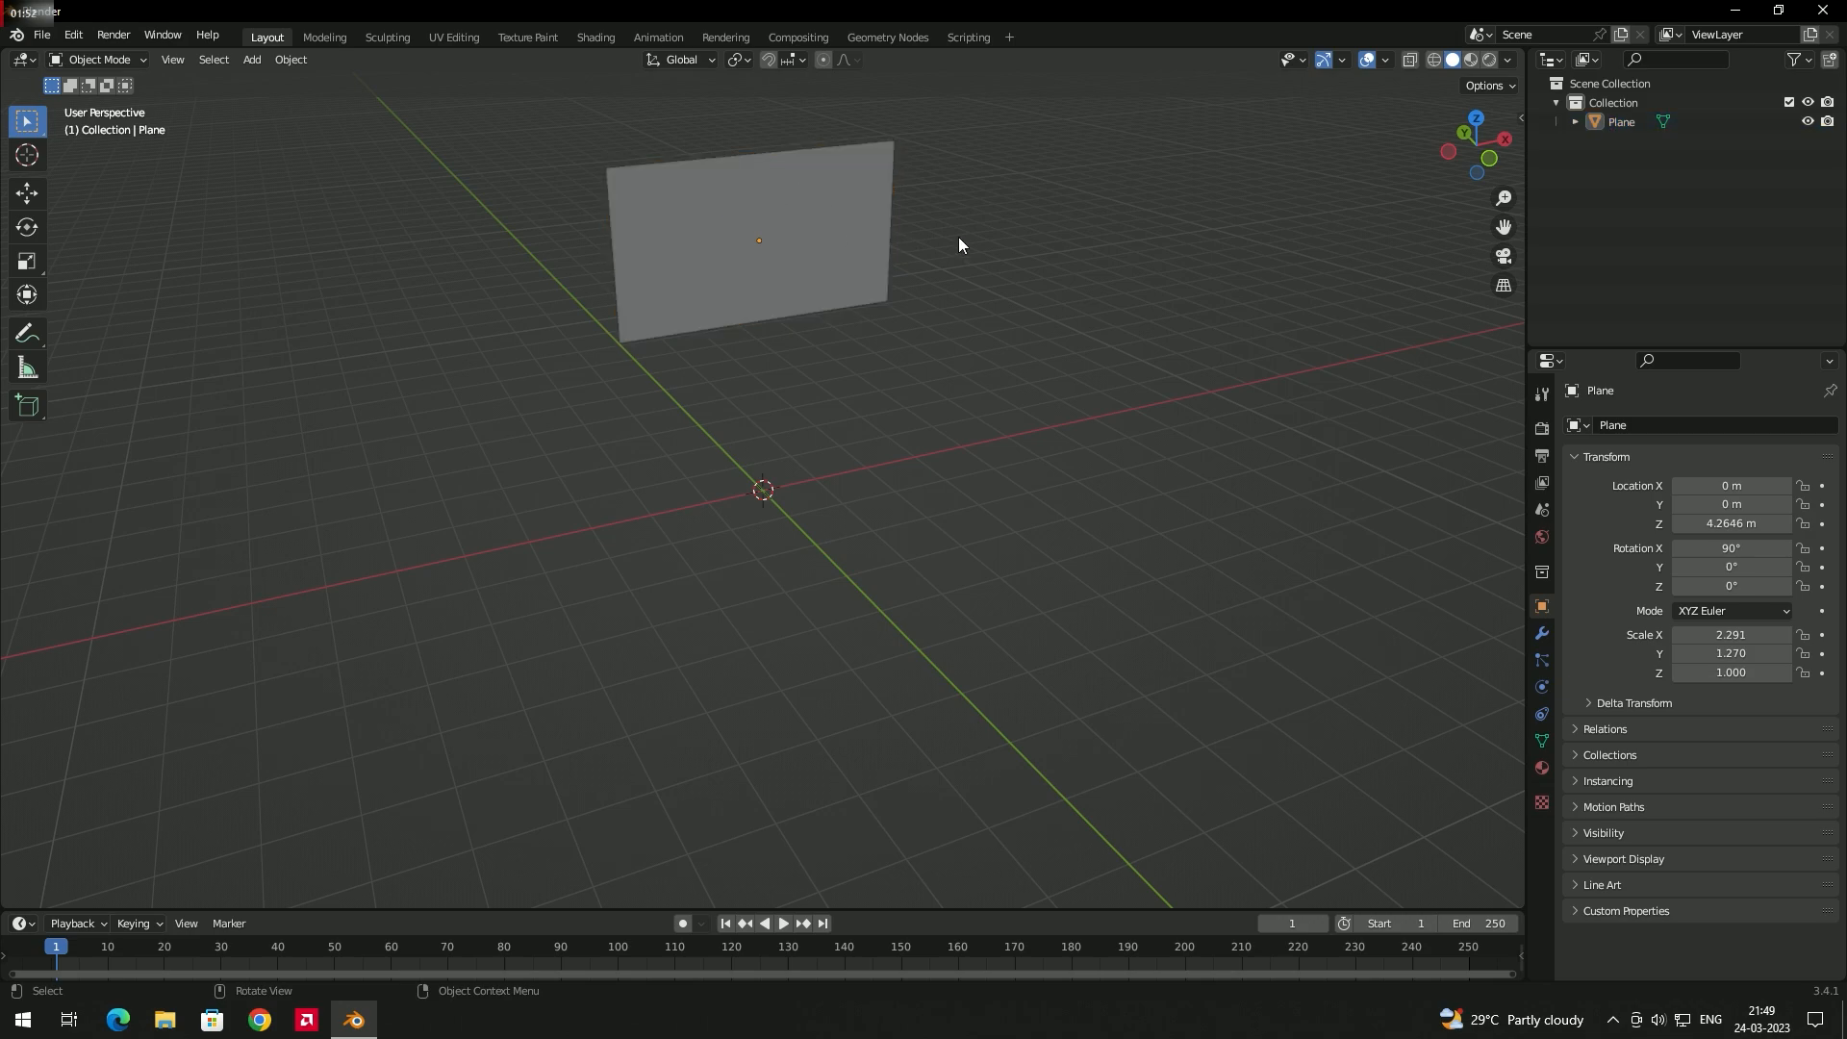
- Subdivide the plane's mesh with 15 cuts in Edit Mode and return to Object Mode
{"action": "left_click", "coordinate": [824, 260]}
{"action": "middle_click_drag", "start_coordinate": [953, 272], "coordinate": [936, 284]}
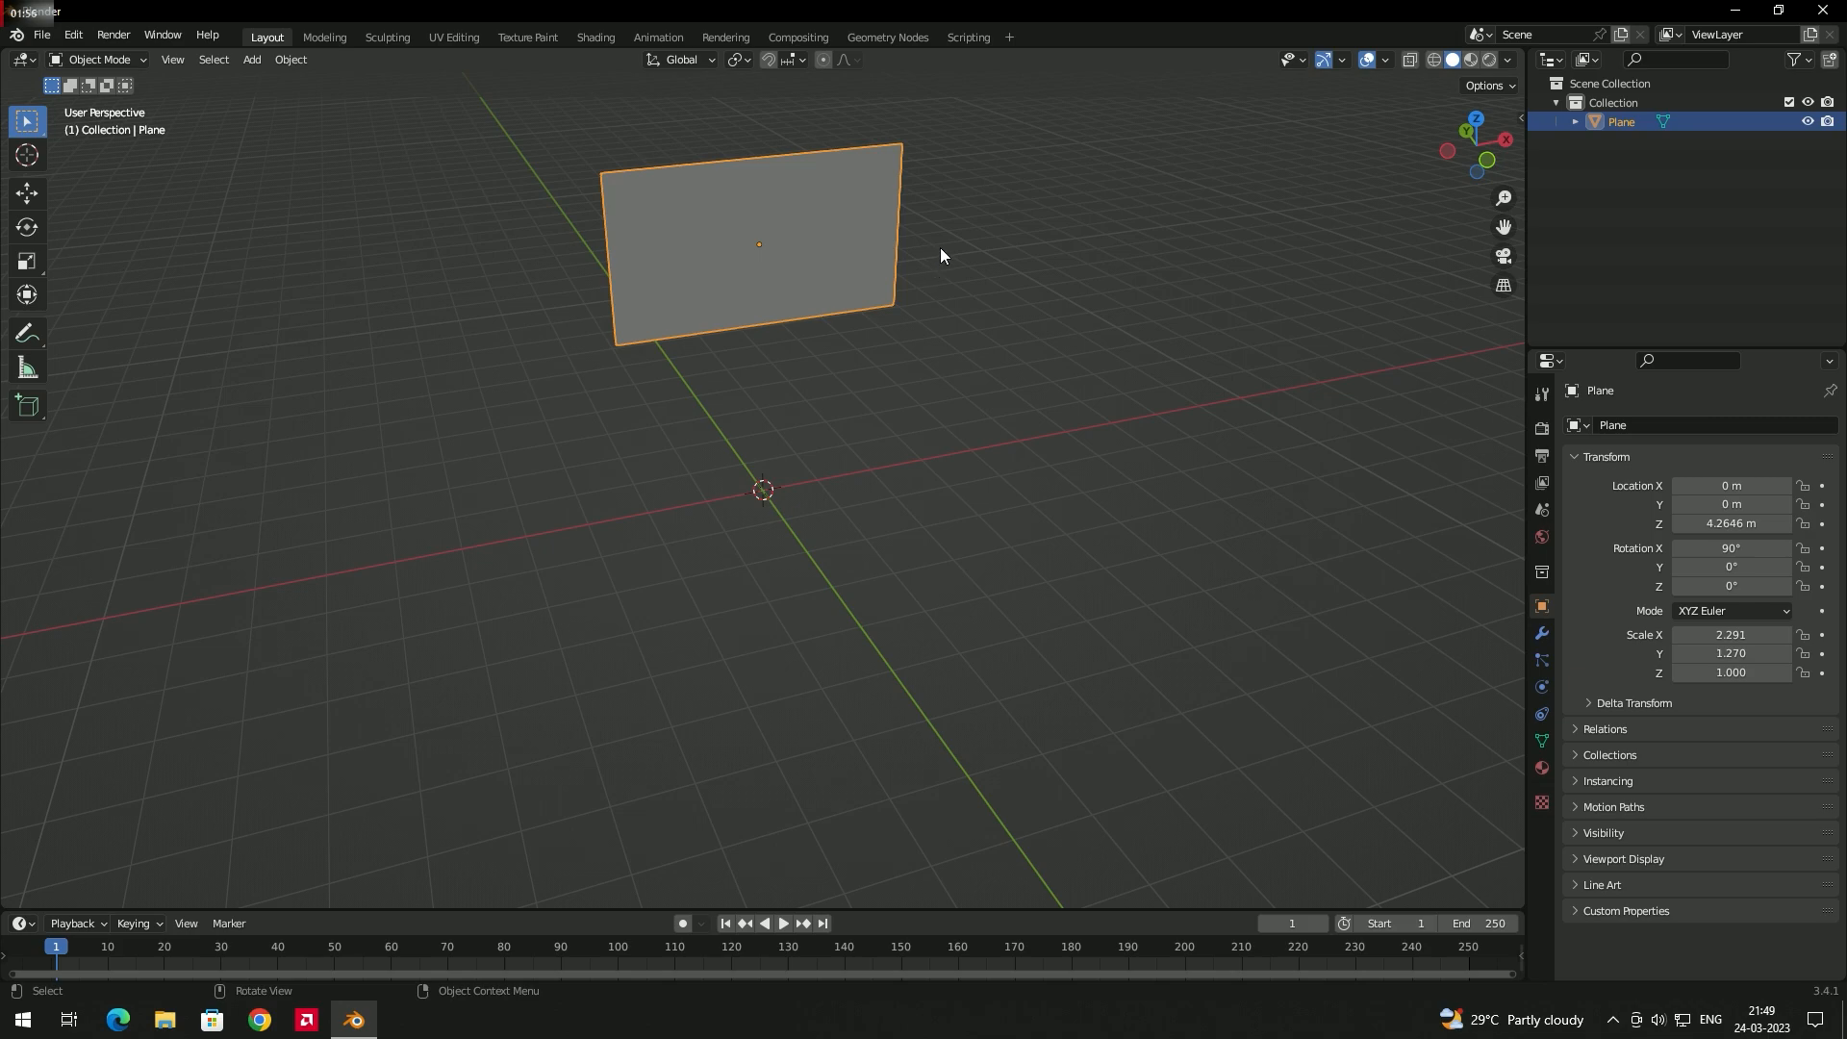
{"action": "key", "text": "Tab"}
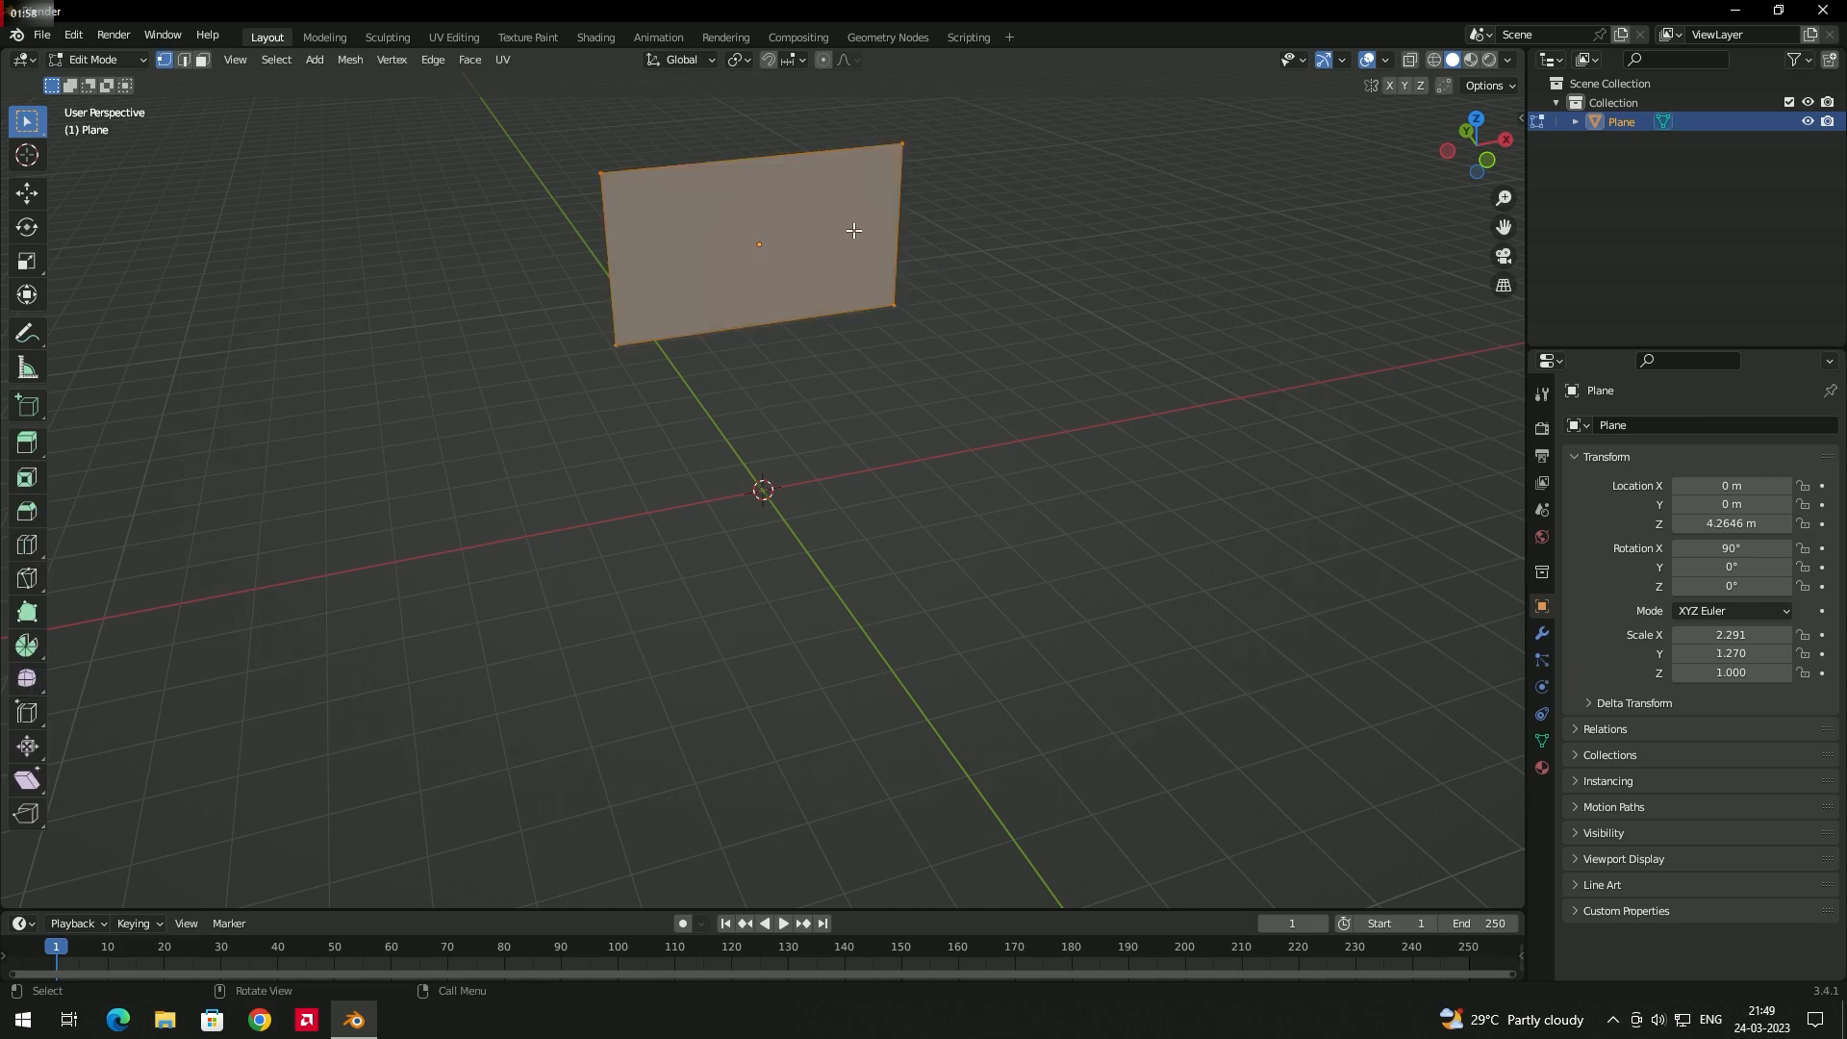
{"action": "right_click", "coordinate": [824, 228]}
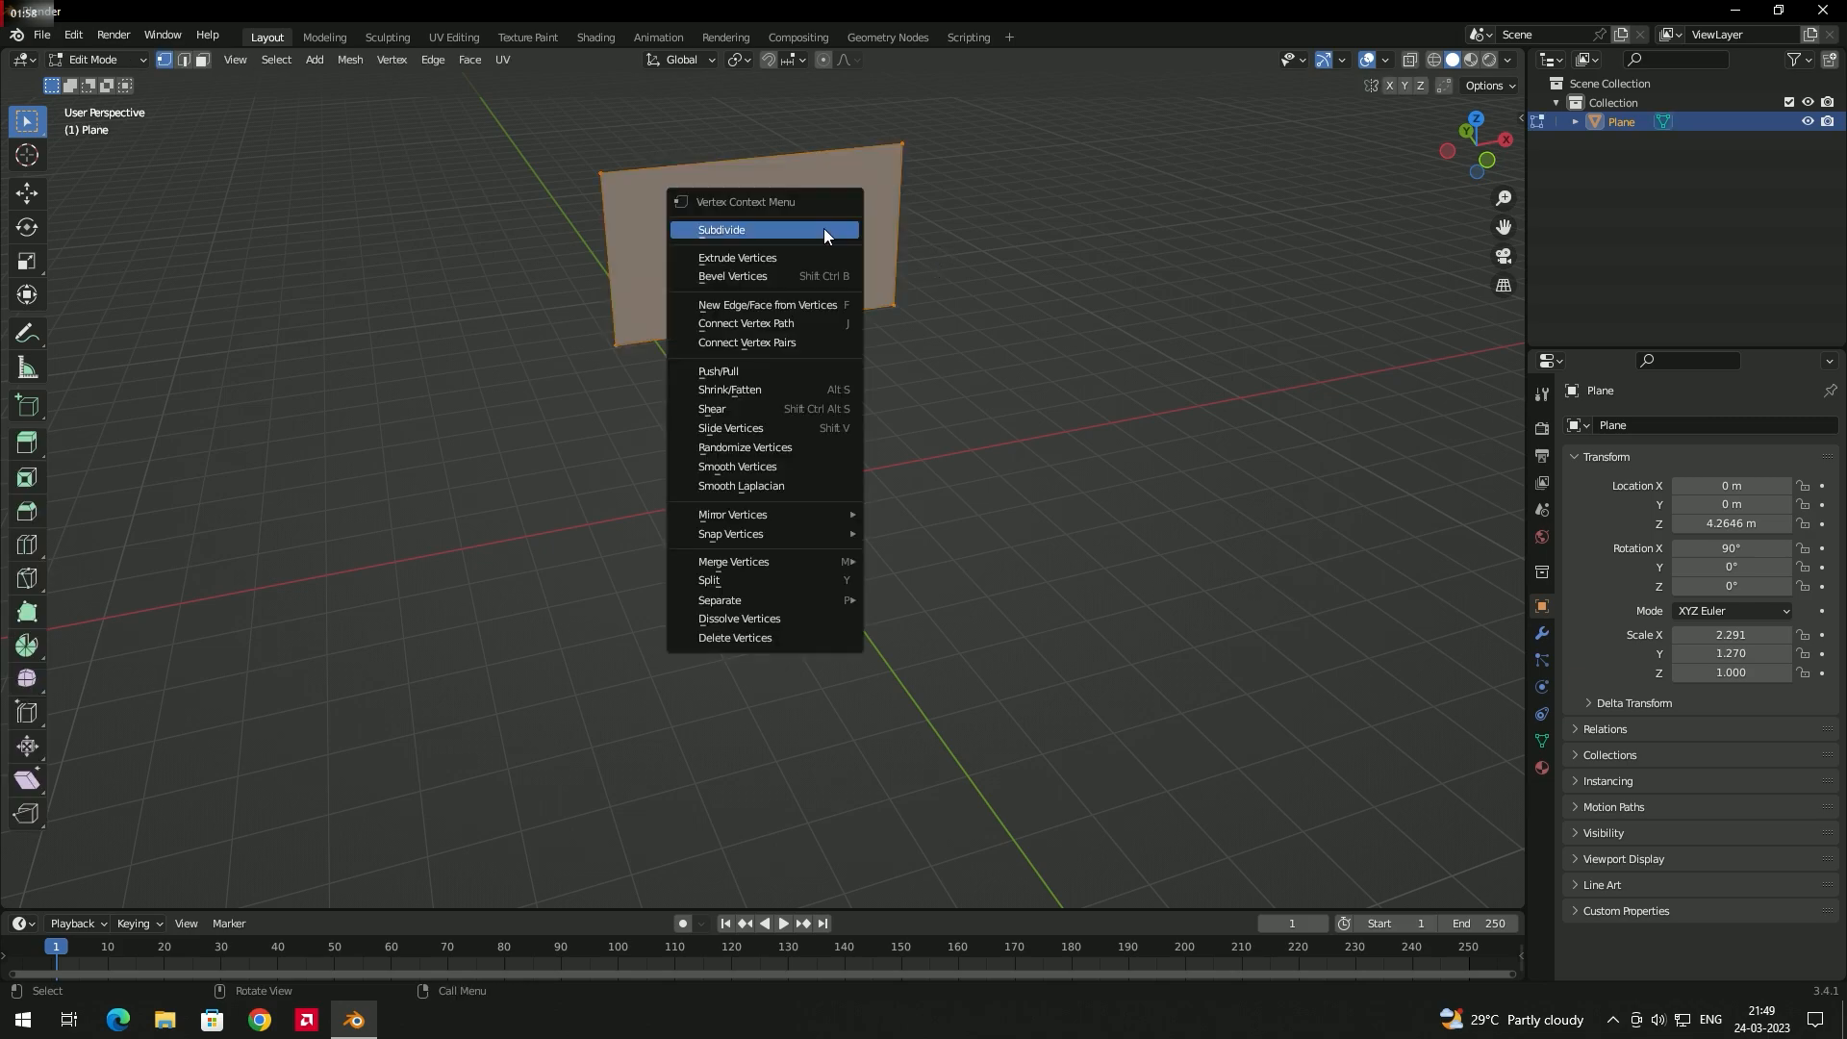
{"action": "left_click", "coordinate": [747, 229]}
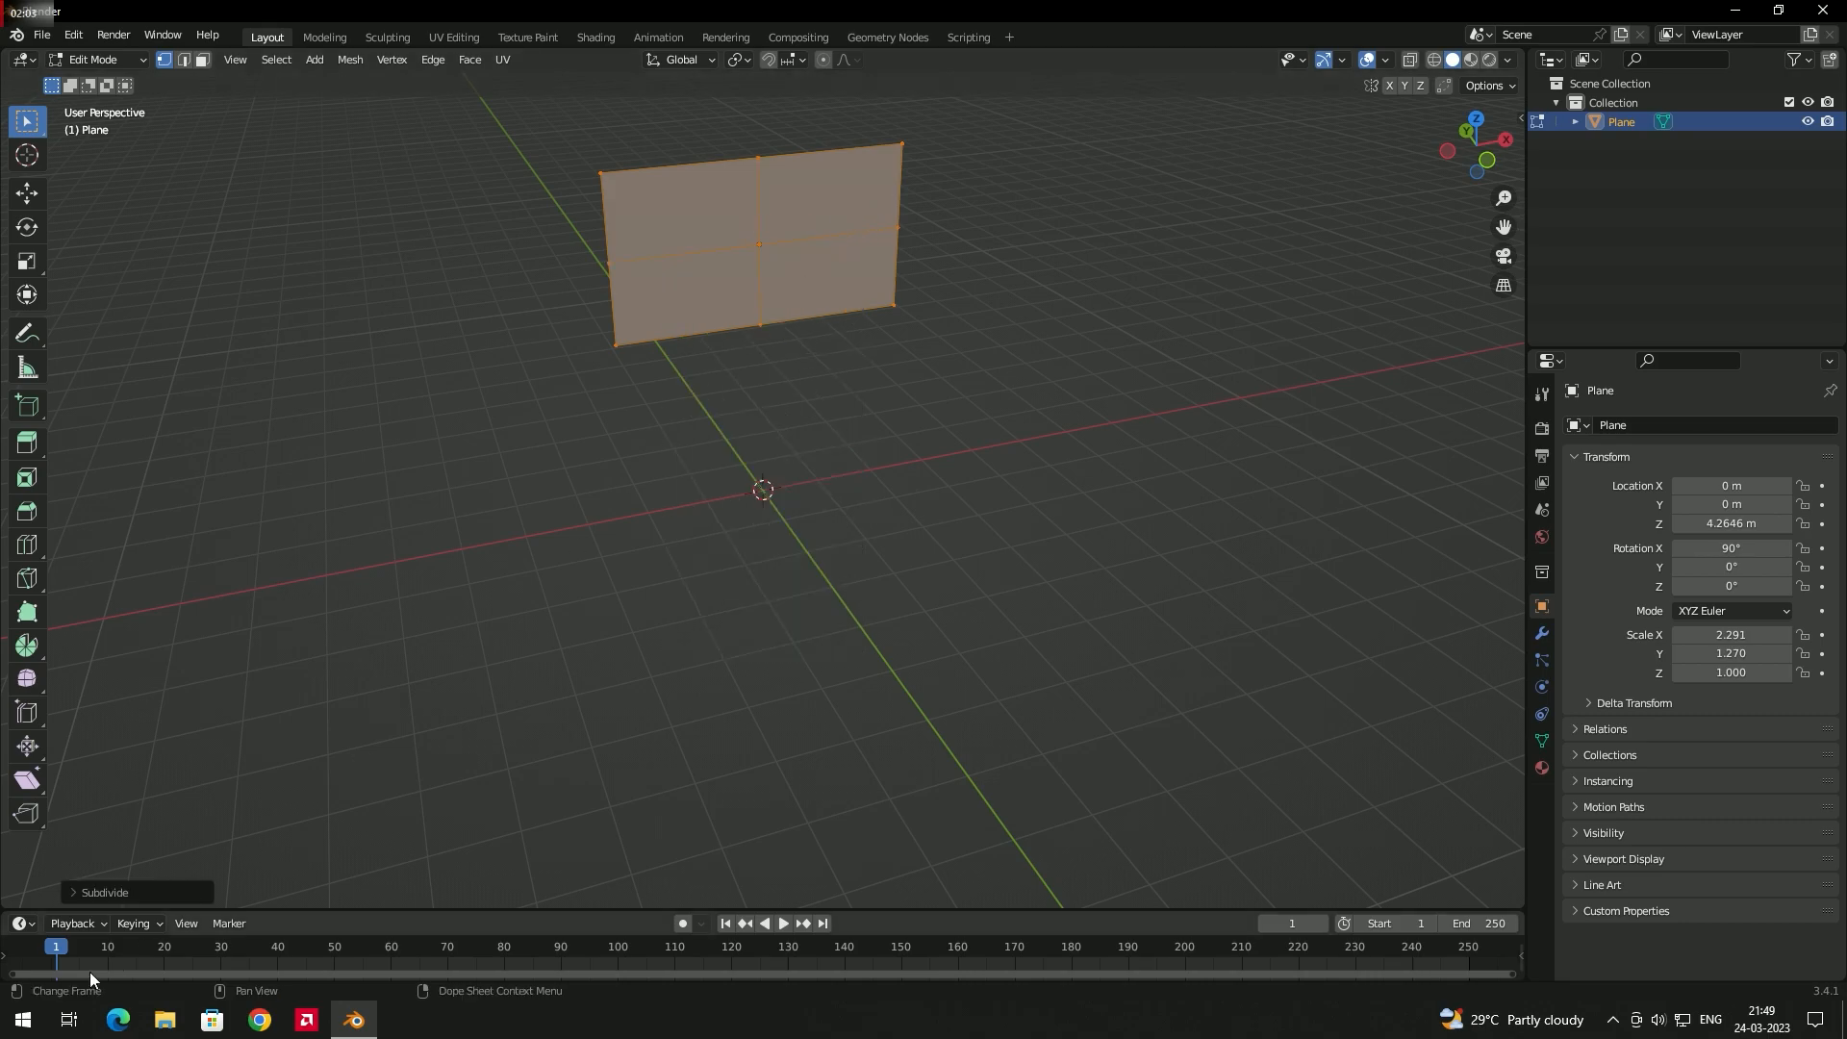
{"action": "left_click", "coordinate": [70, 893]}
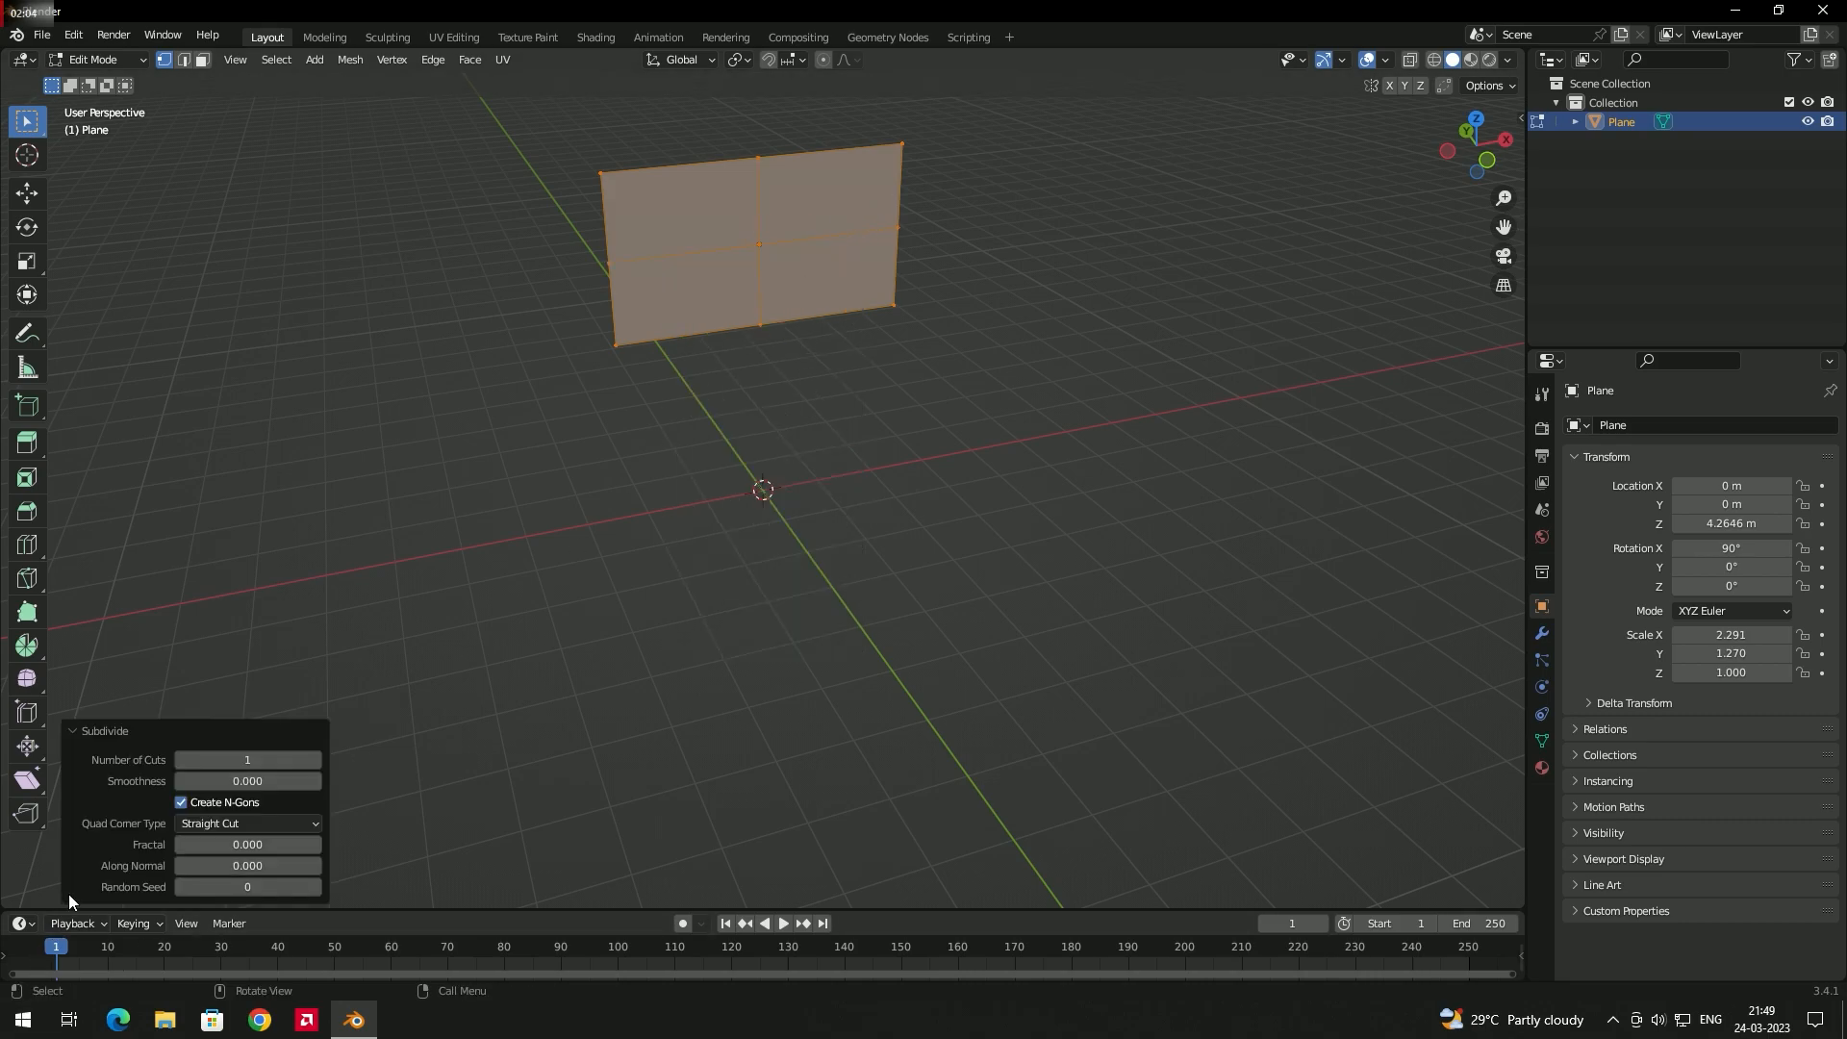
{"action": "left_click", "coordinate": [258, 761]}
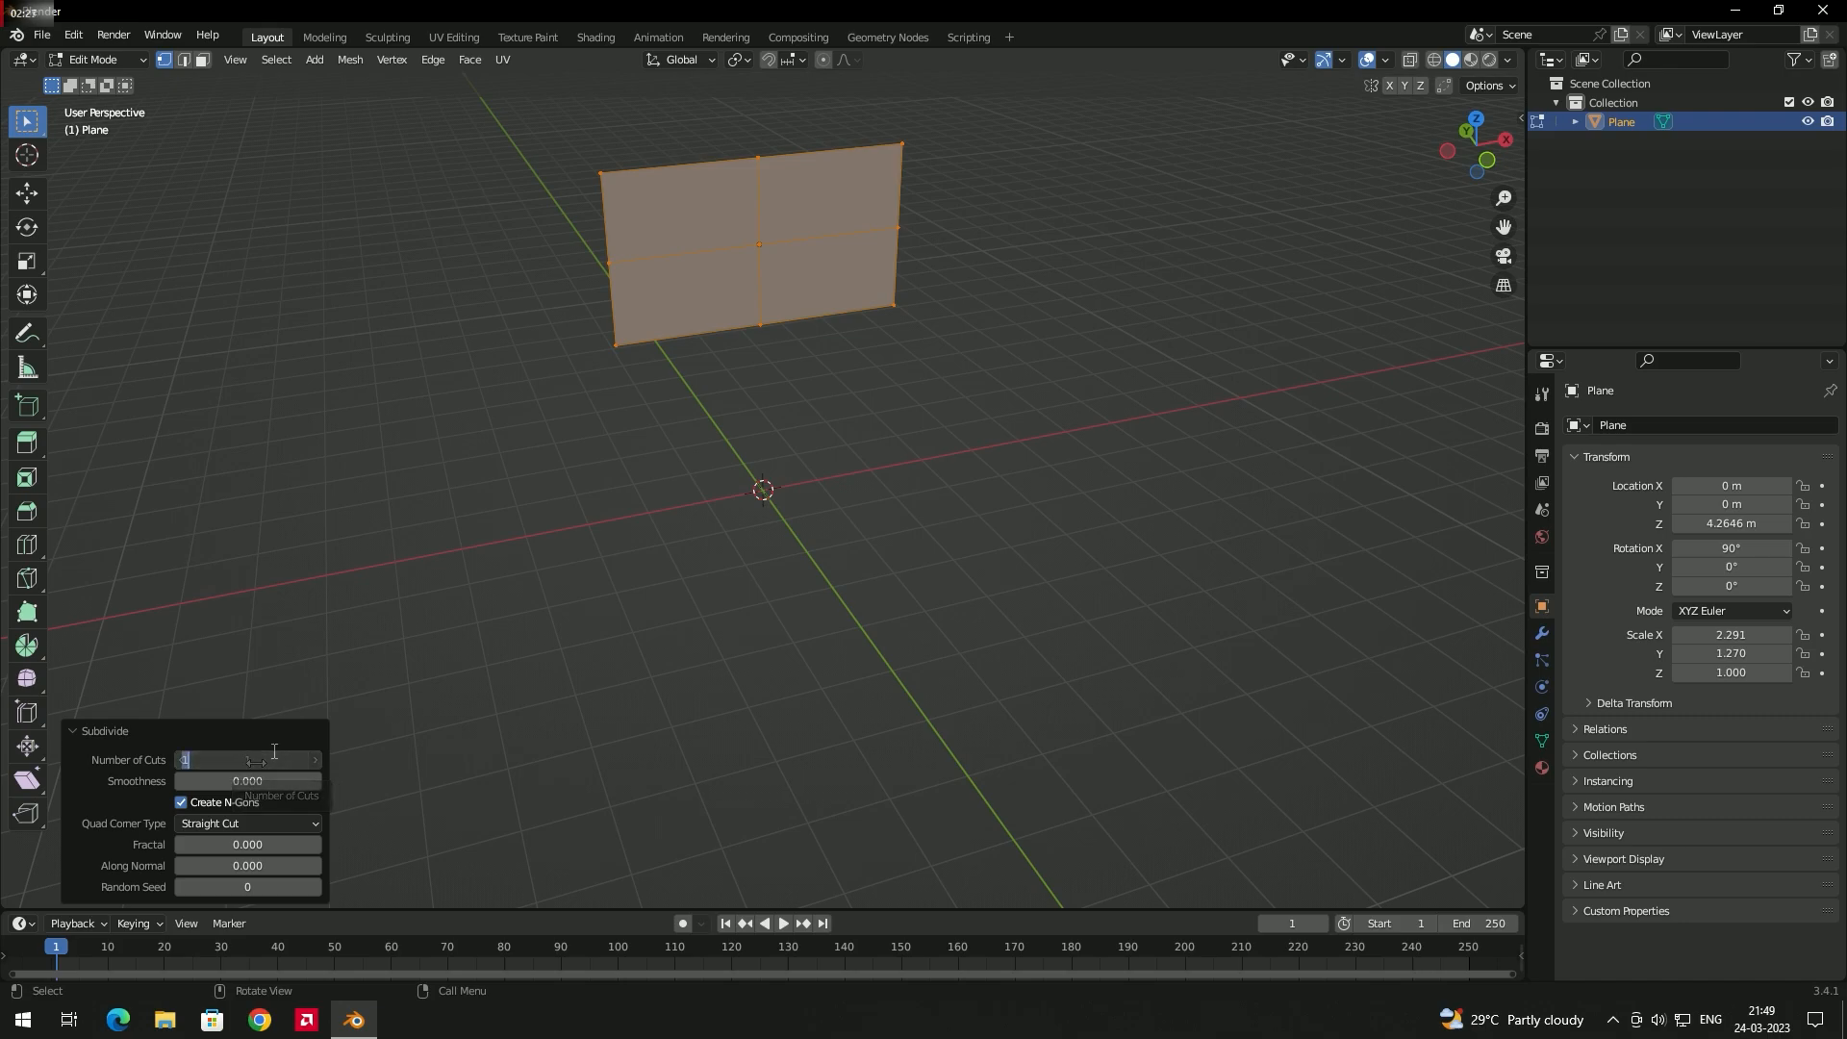
{"action": "type", "text": "15"}
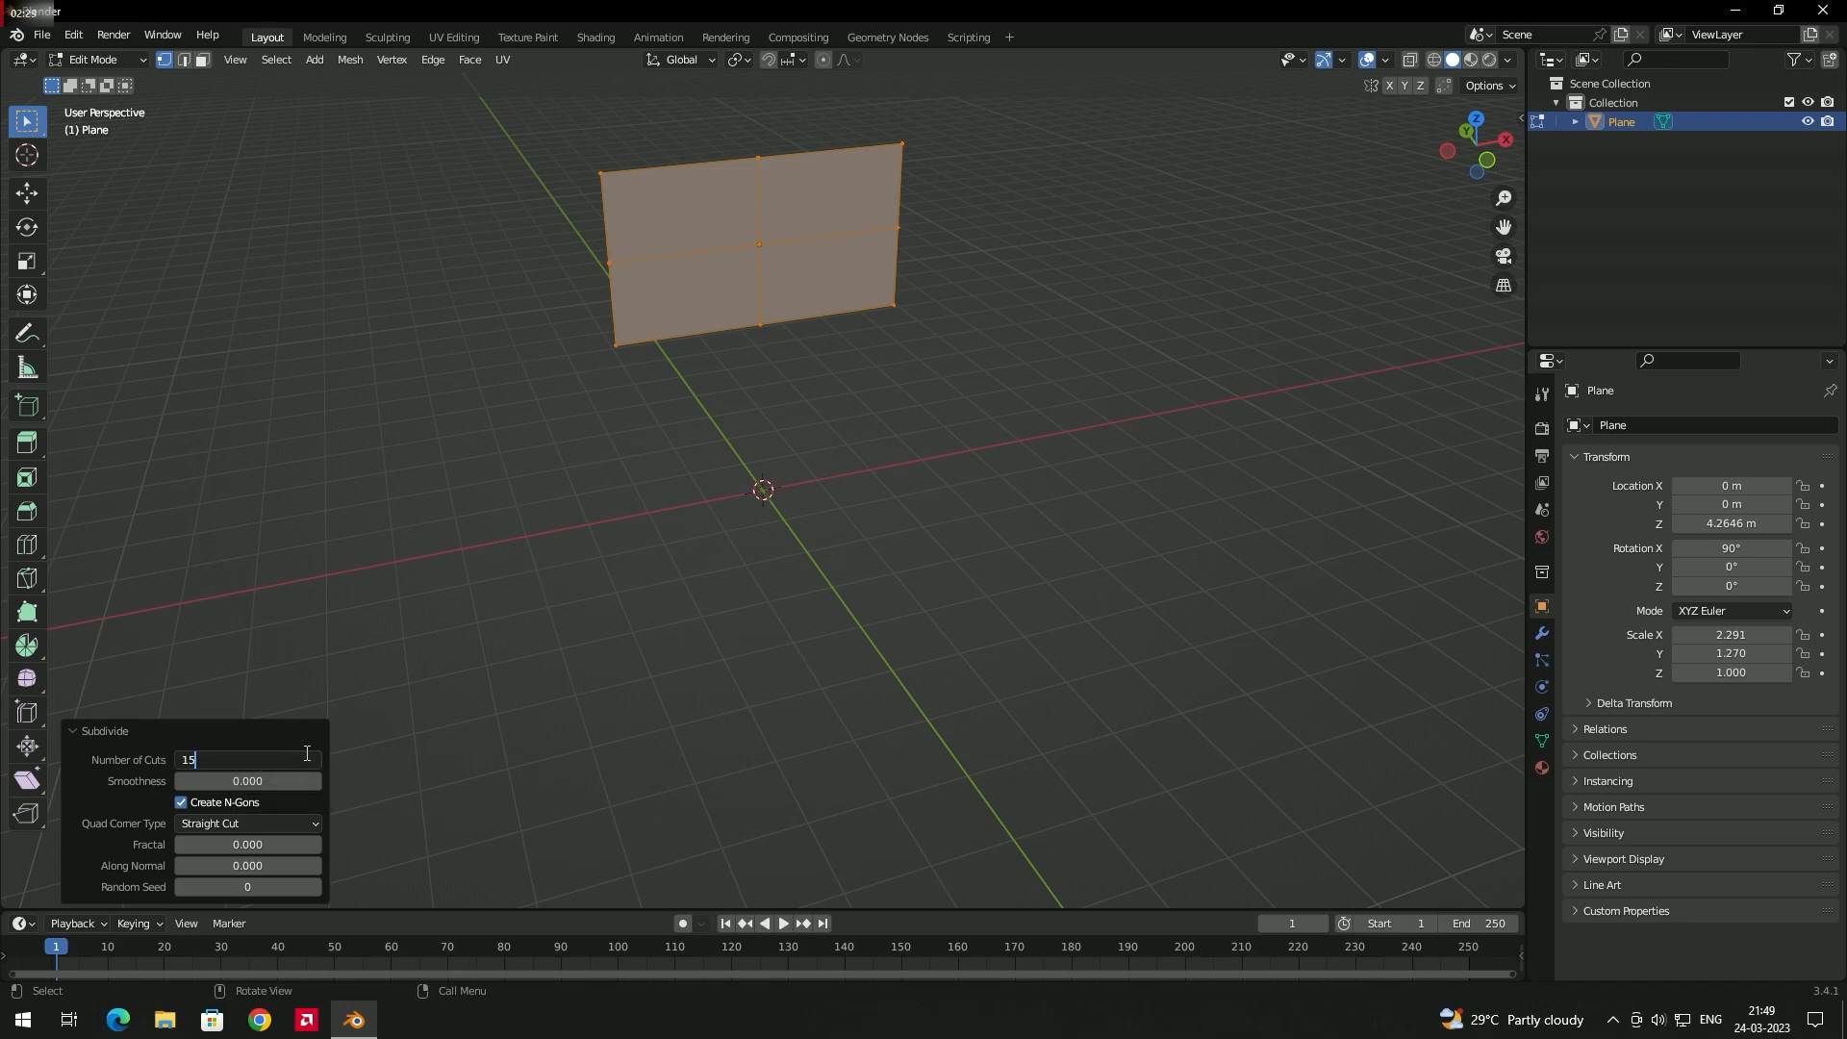
{"action": "key", "text": "Return"}
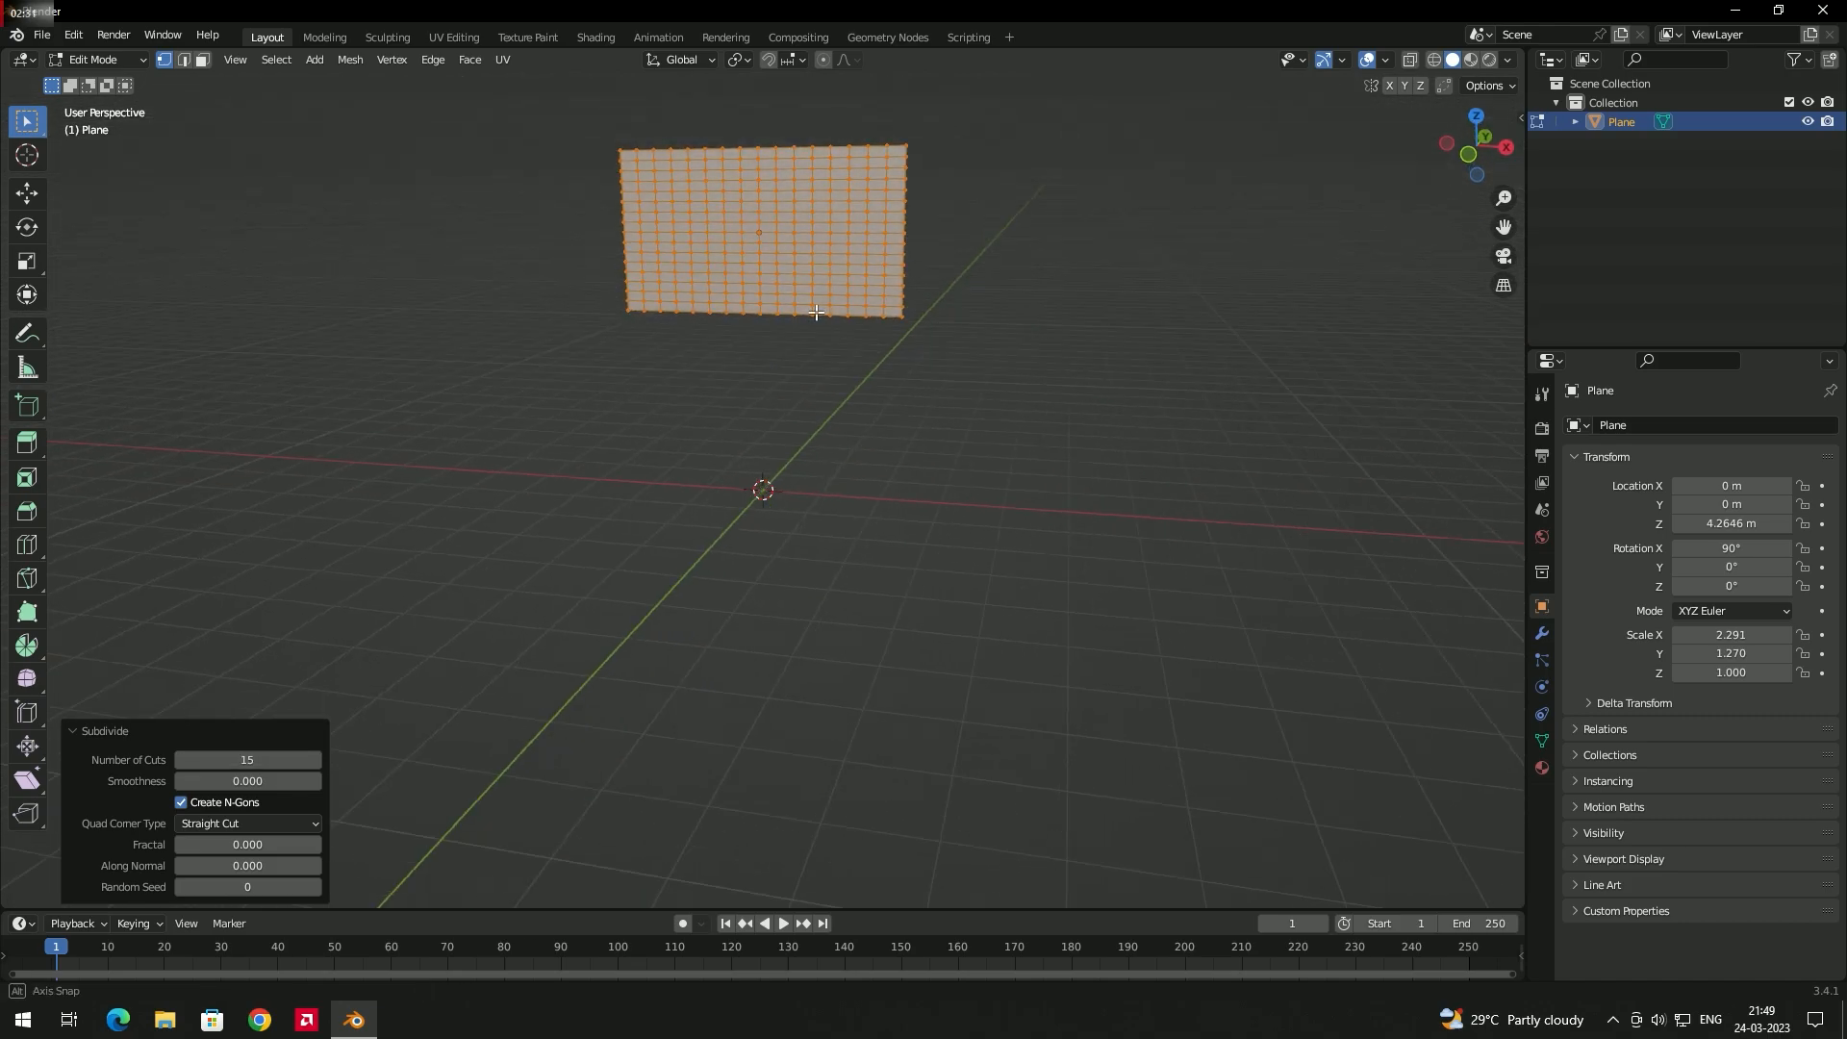
{"action": "left_click", "coordinate": [861, 332]}
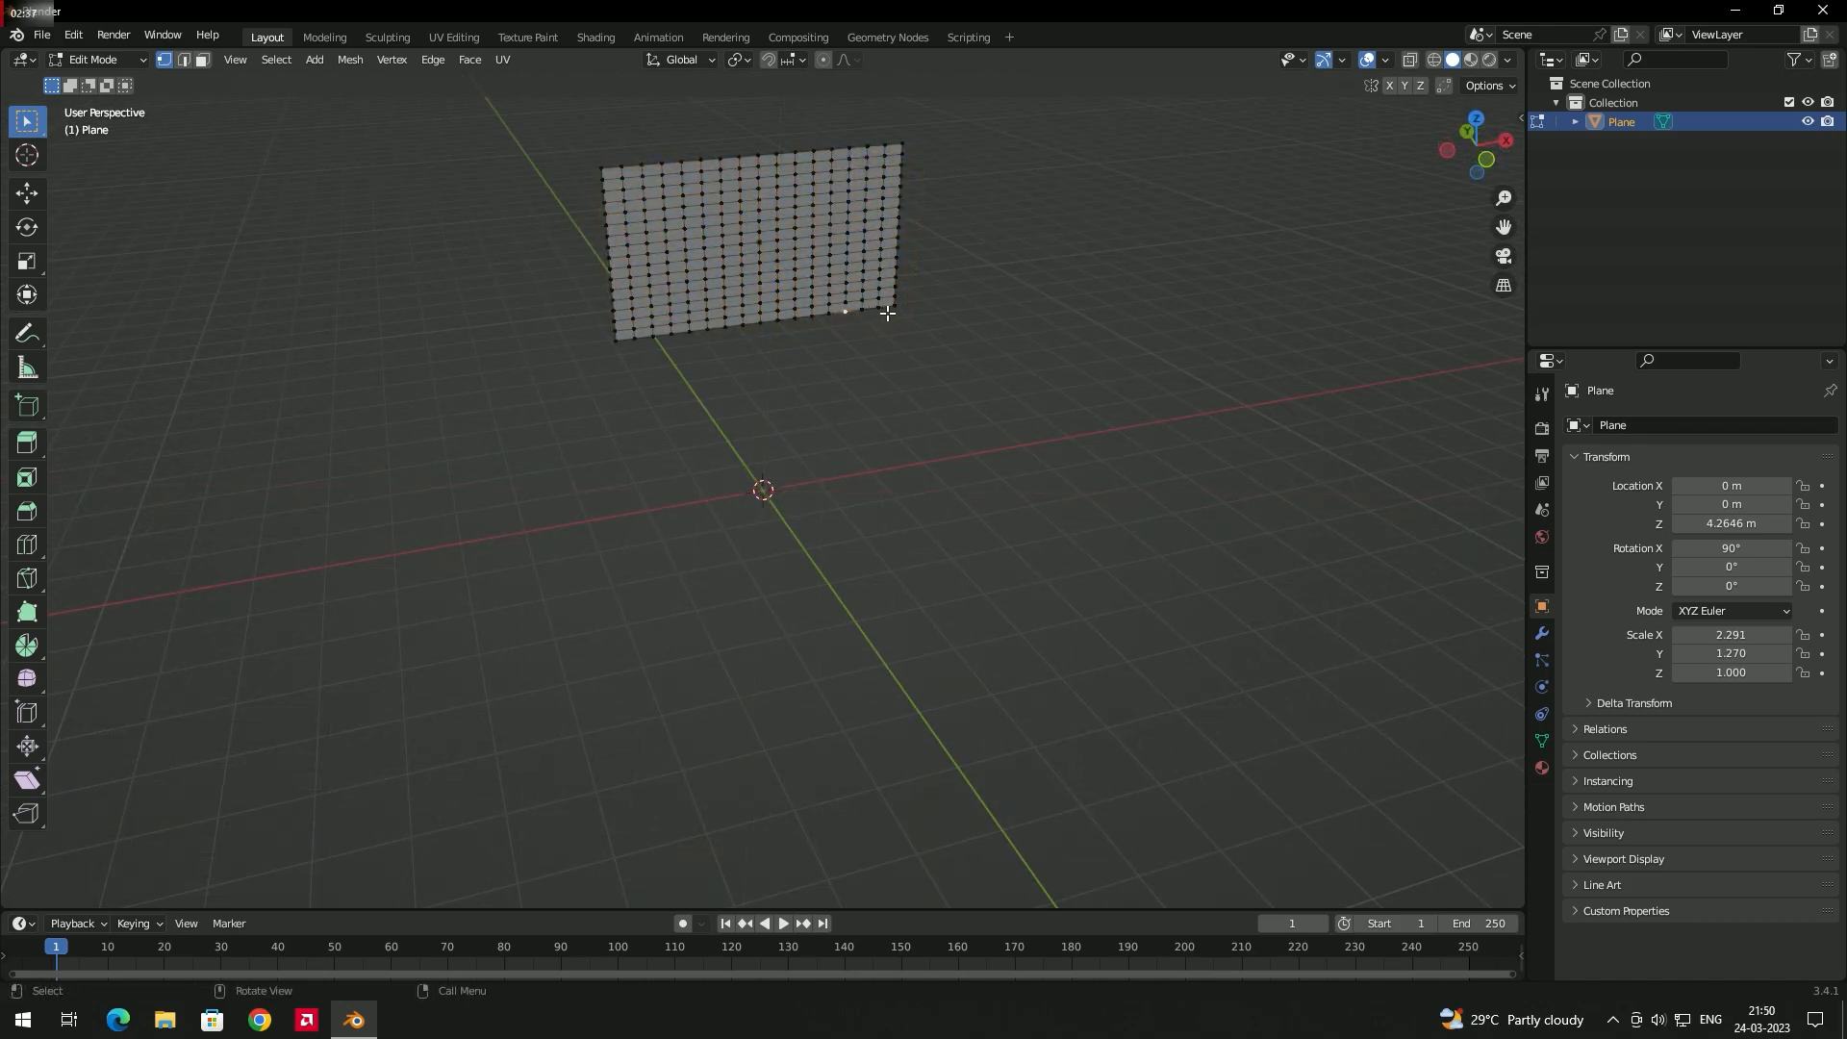
{"action": "key", "text": "Tab"}
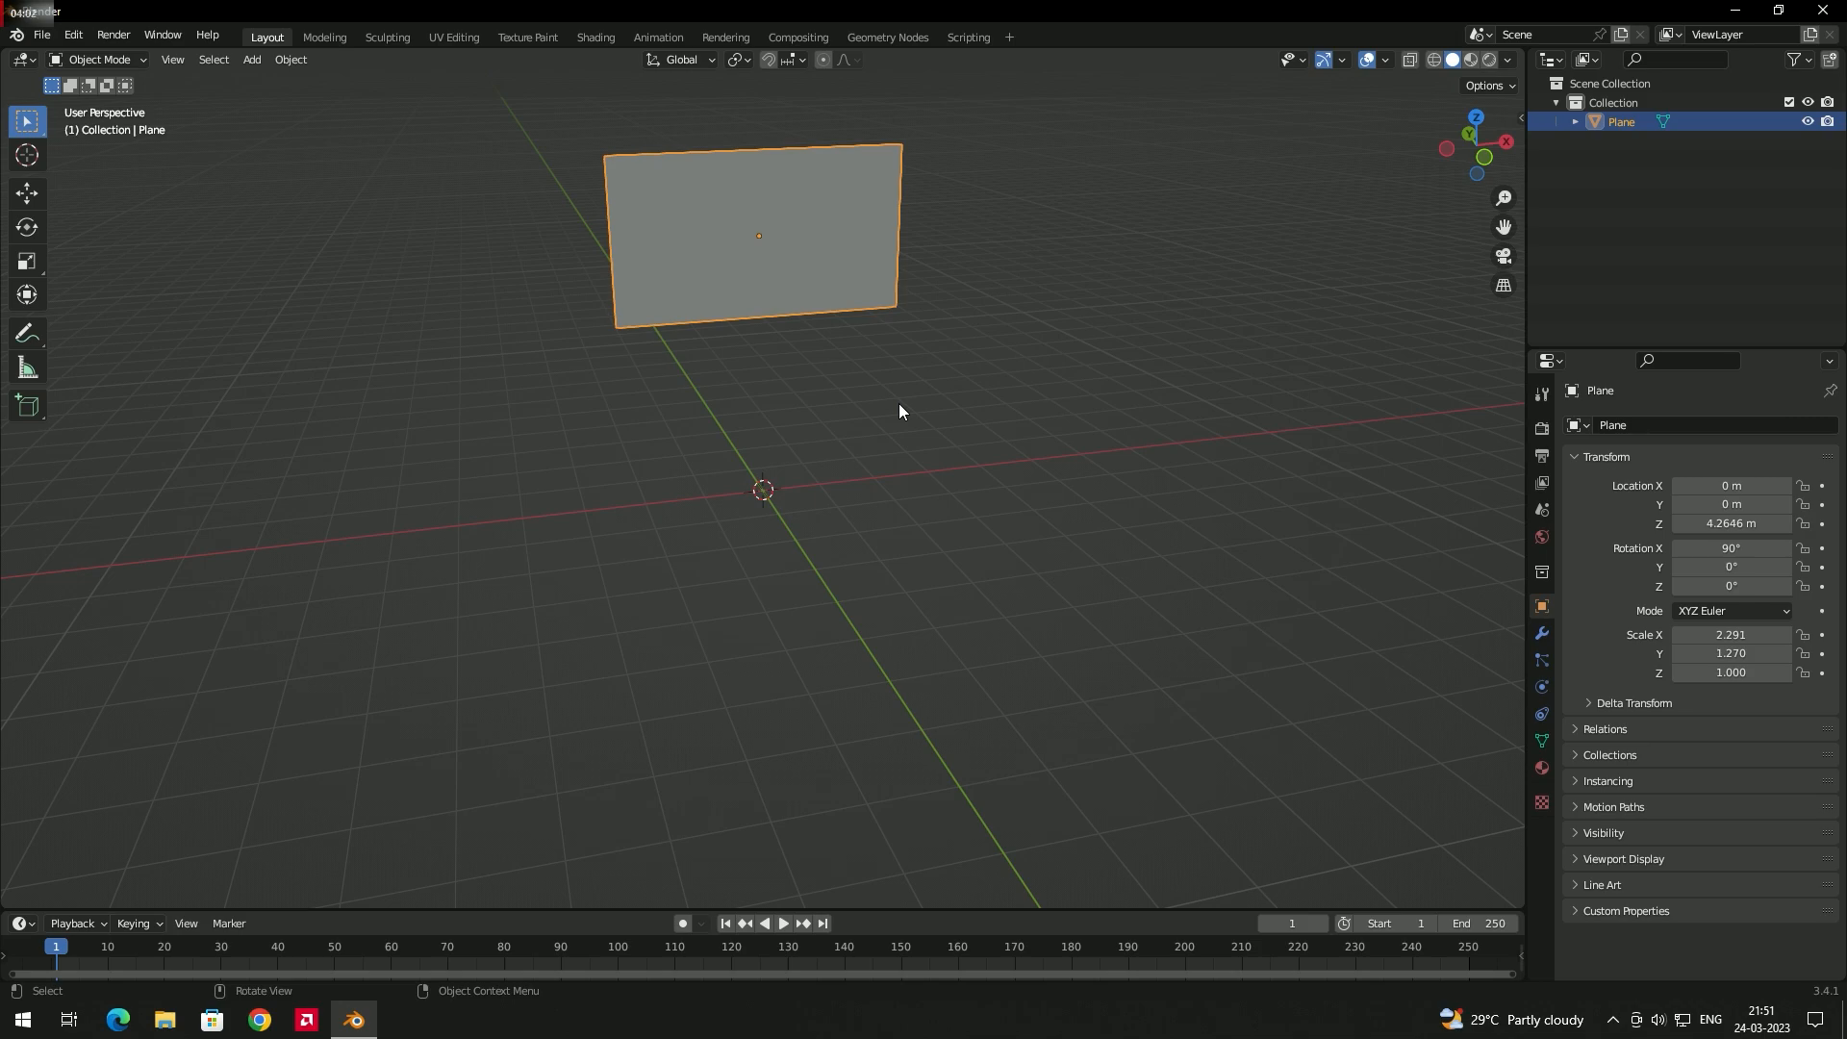
- Add Cloth physics to the plane
{"action": "left_click", "coordinate": [947, 344]}
{"action": "left_click", "coordinate": [901, 241]}
{"action": "left_click", "coordinate": [1543, 688]}
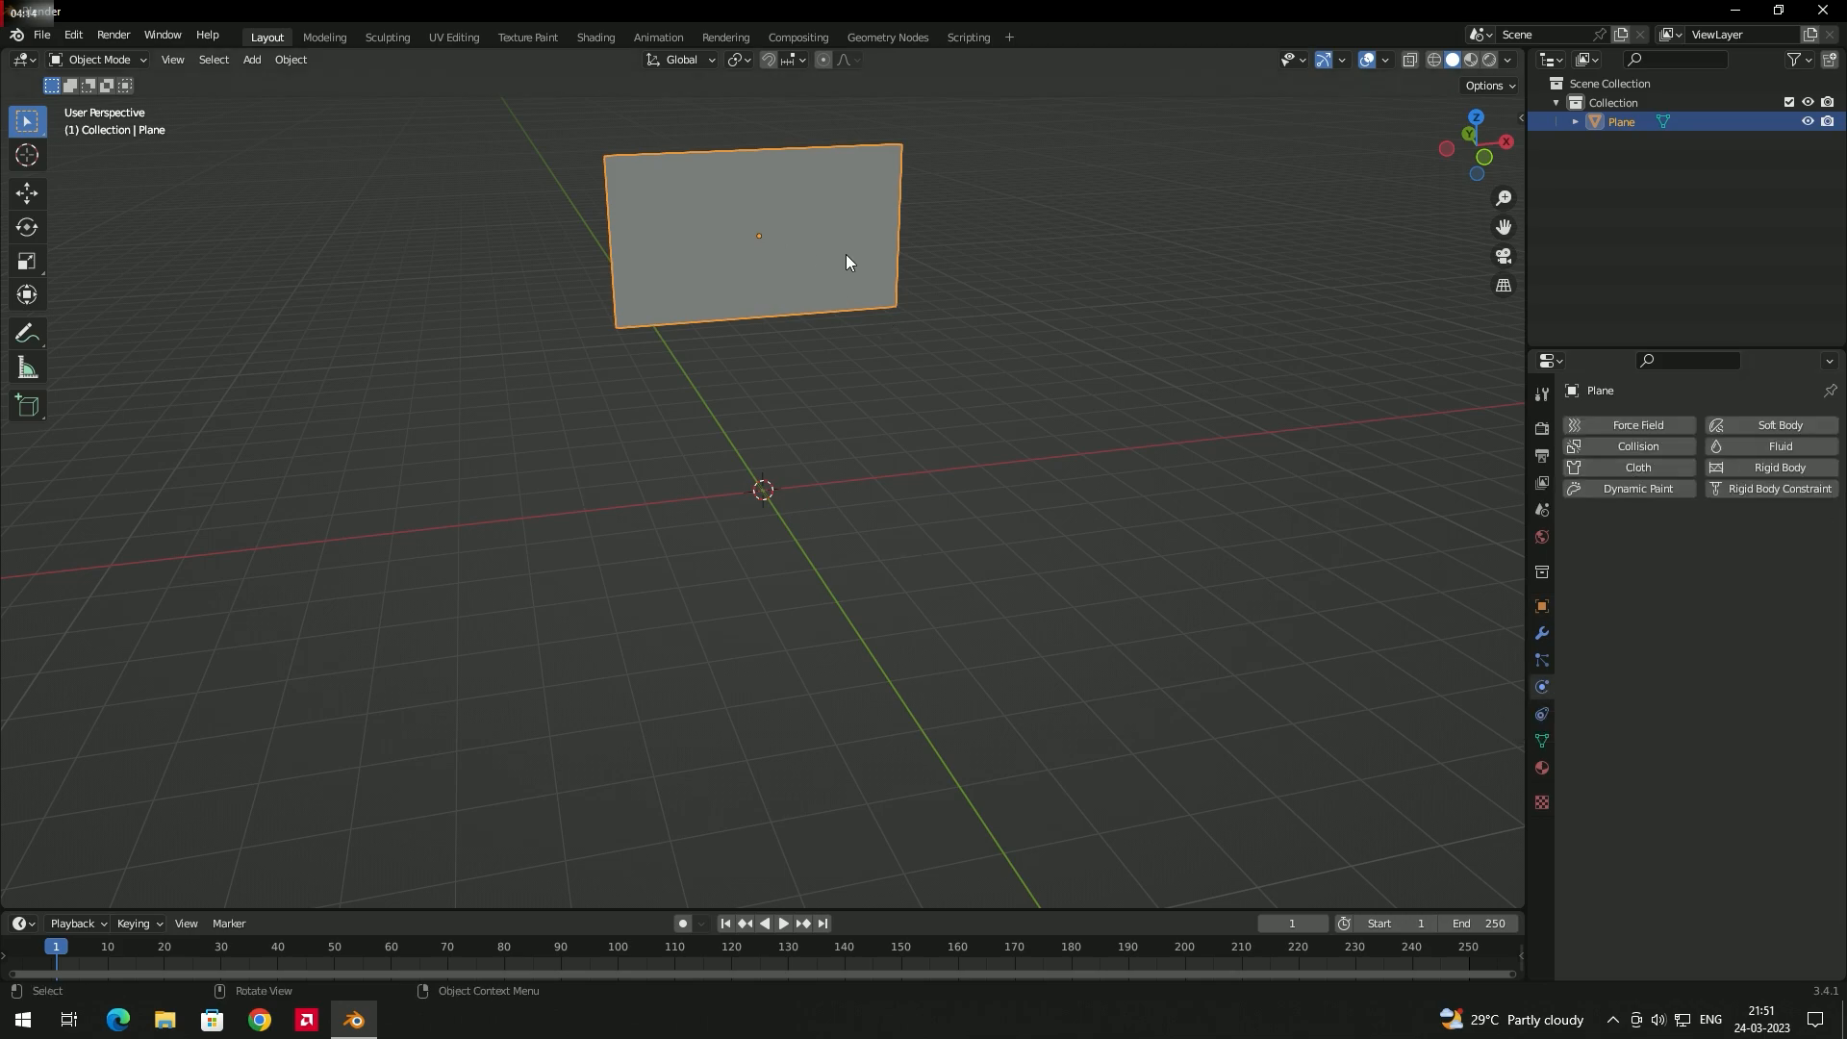
{"action": "left_click", "coordinate": [1639, 468]}
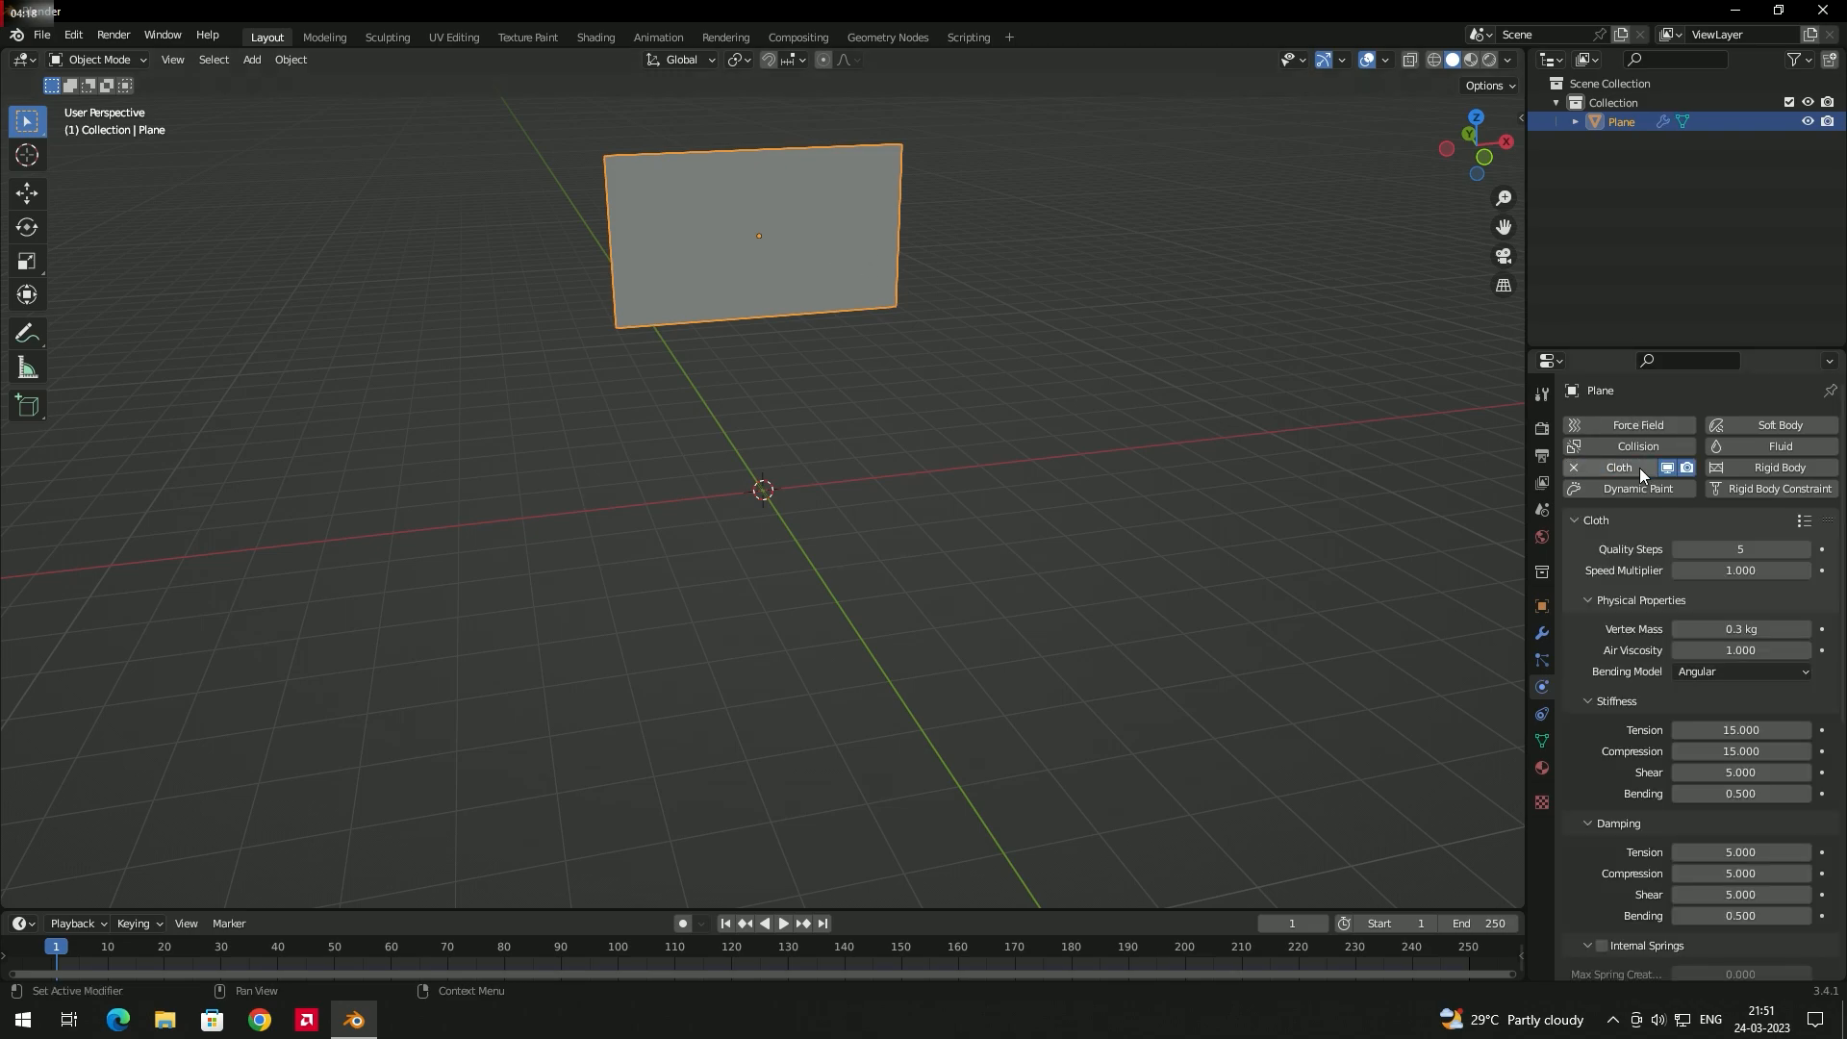
- Play the cloth simulation to check how the plane moves, stop it and return to frame 1
{"action": "left_click", "coordinate": [787, 924]}
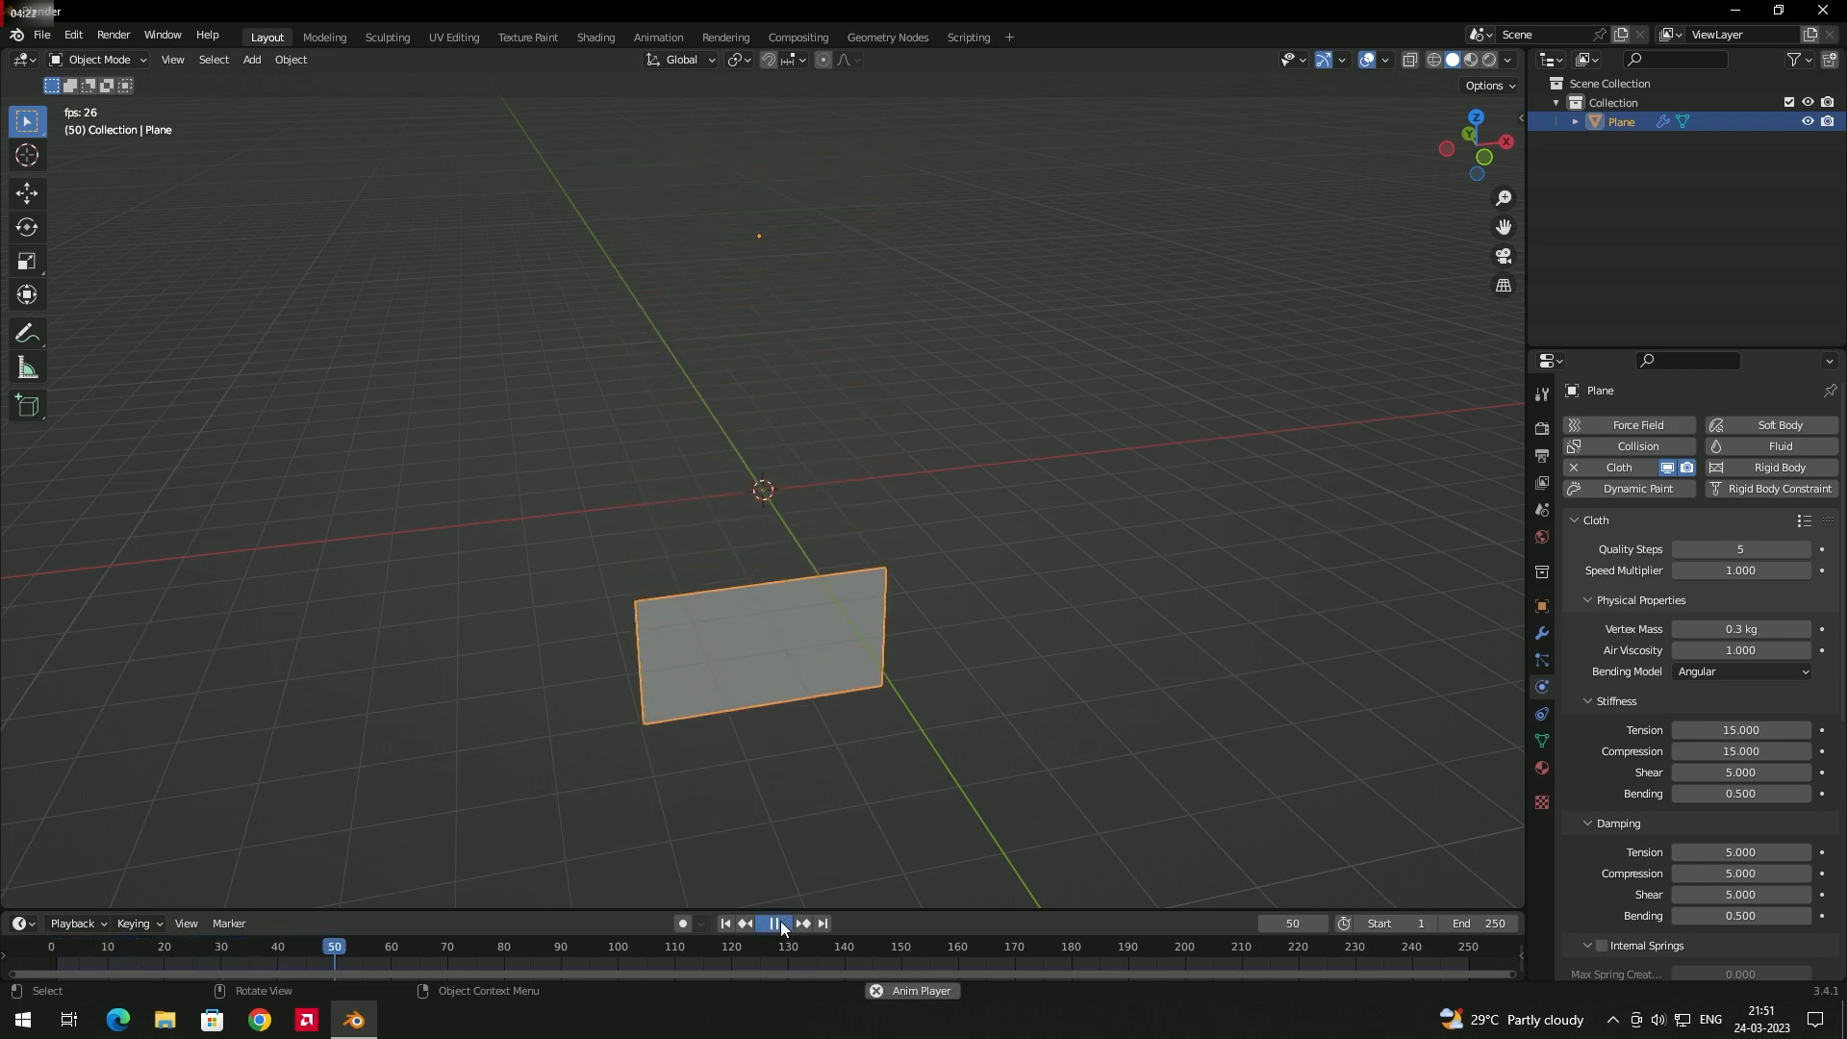
{"action": "key", "text": "space"}
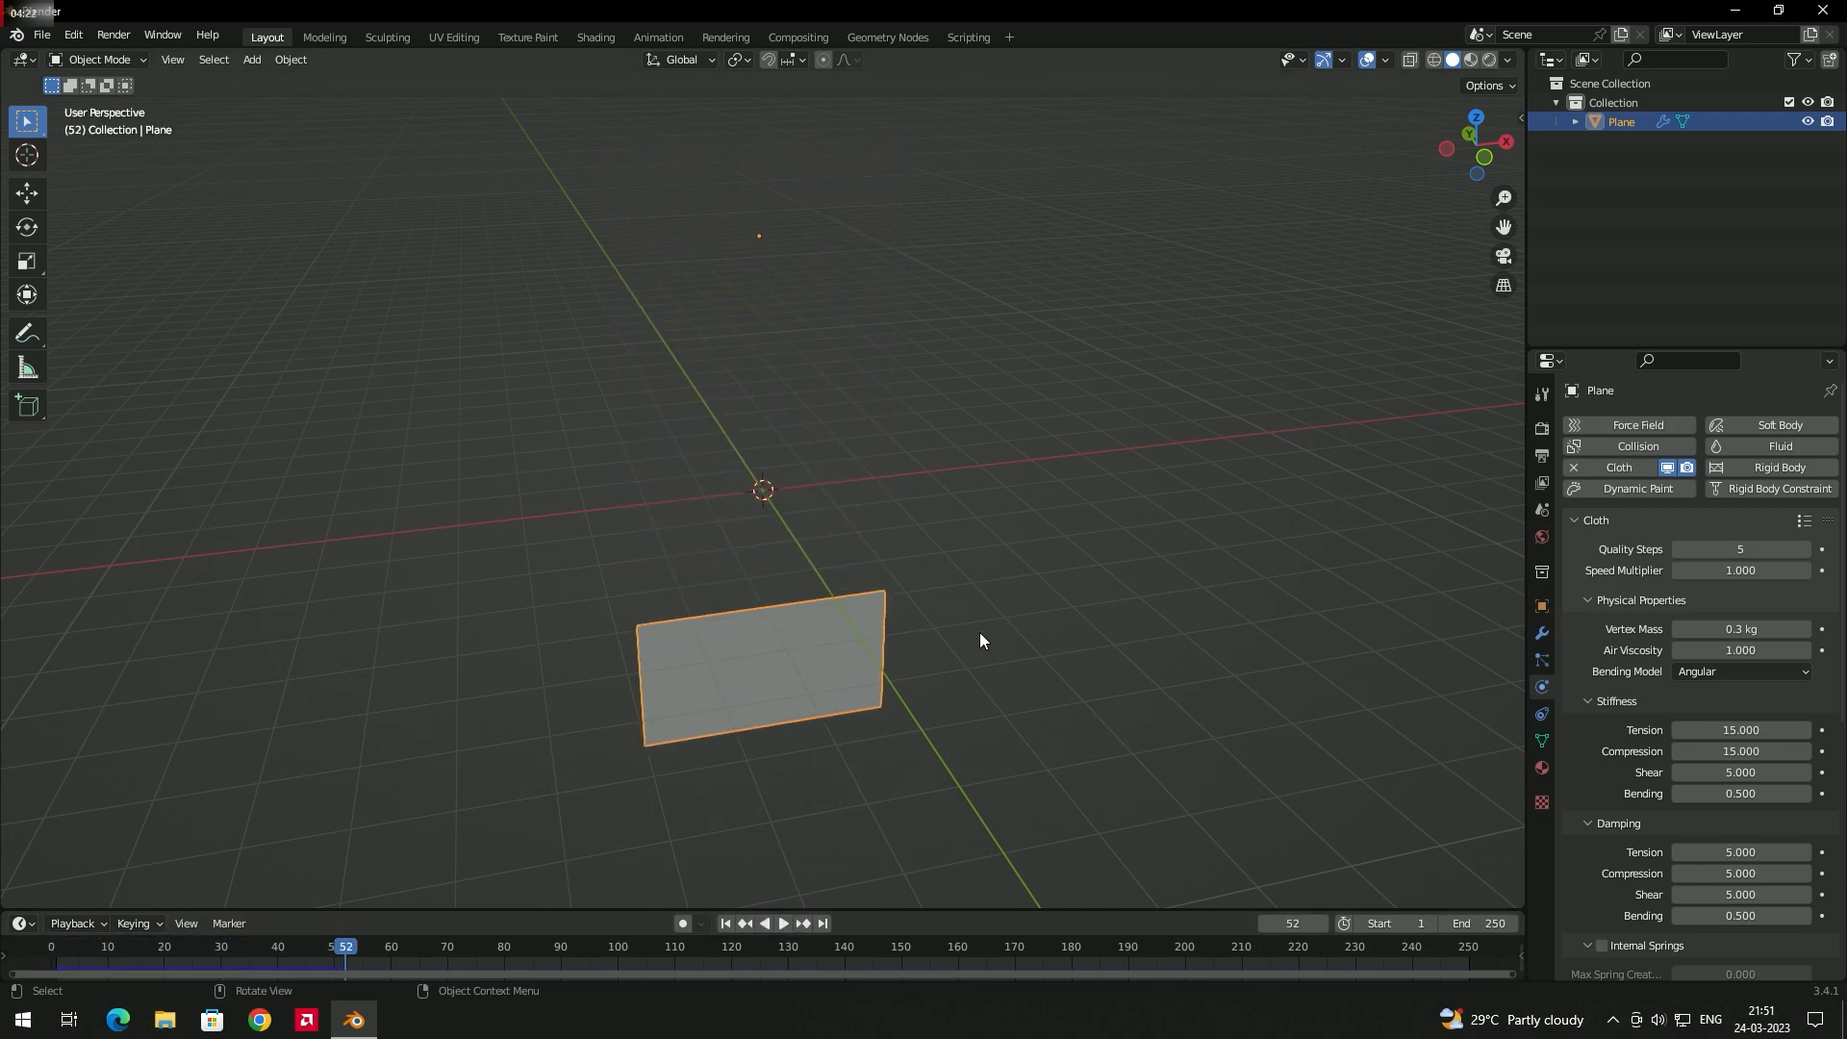
{"action": "left_click", "coordinate": [728, 925]}
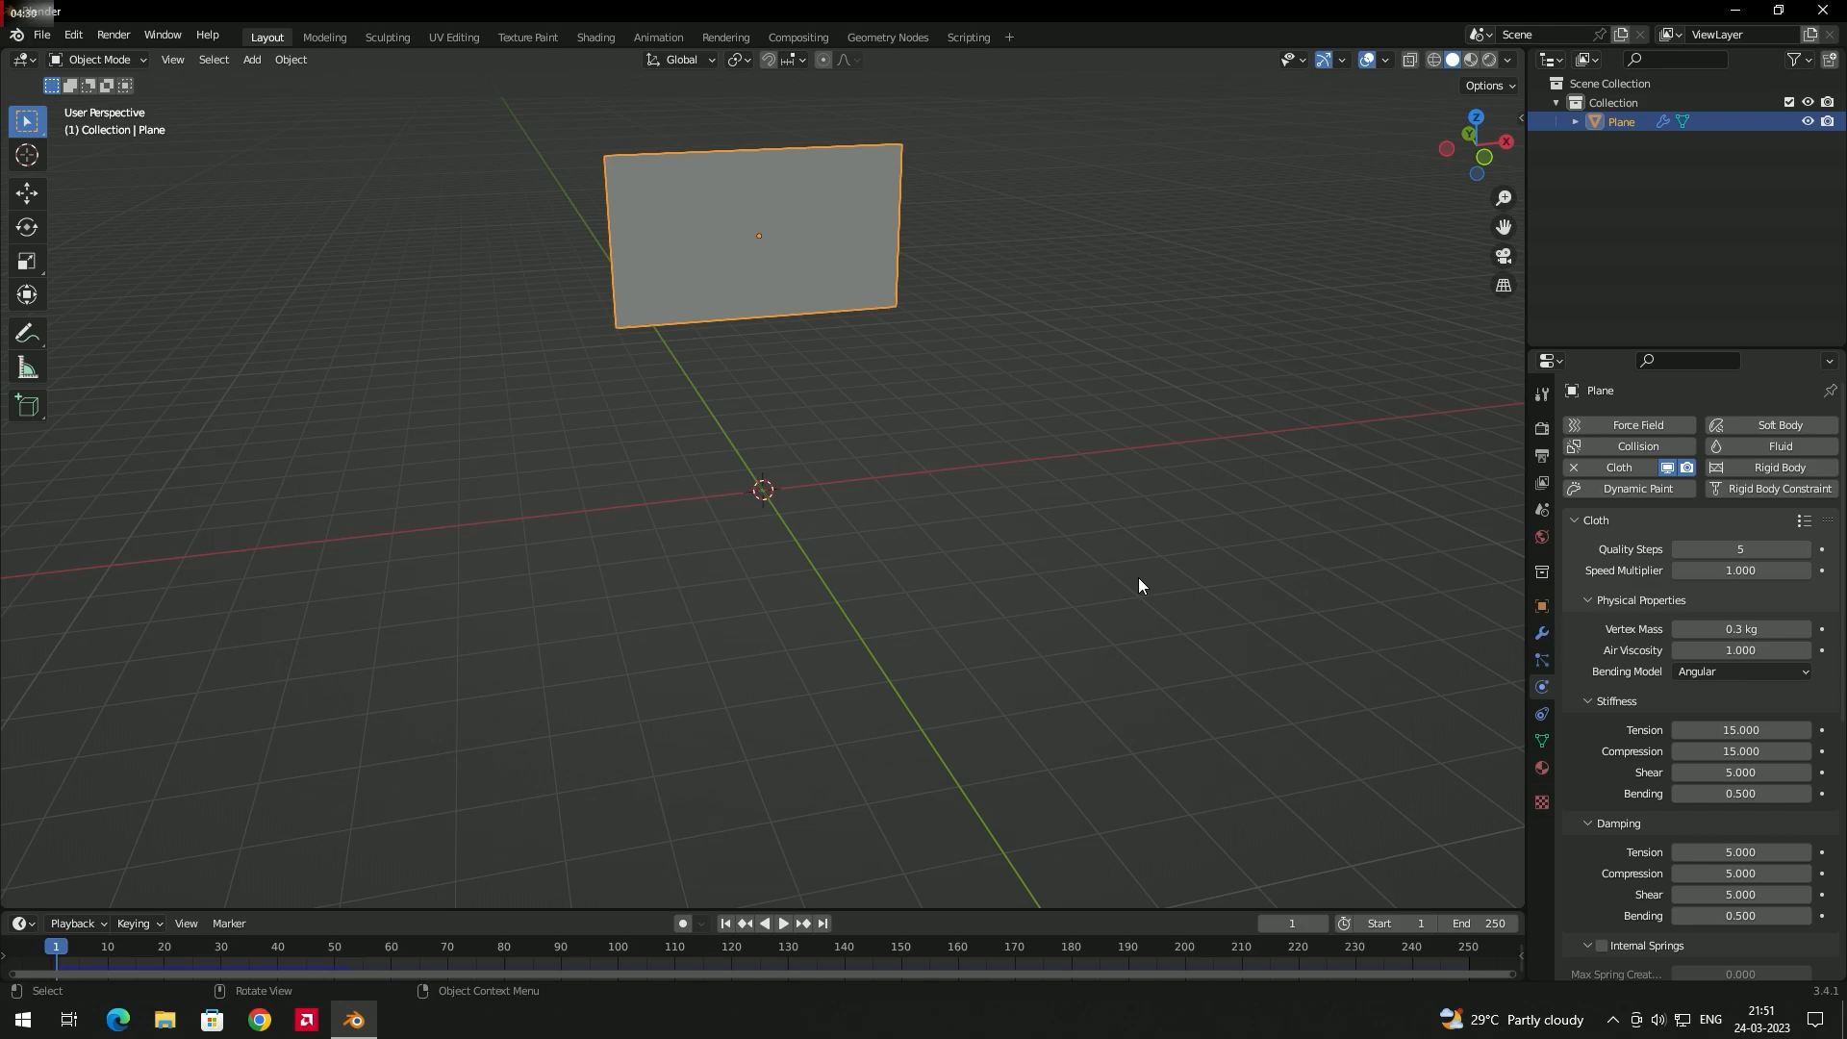
- Show the plane's vertex group settings and, in Edit Mode, select the column of vertices along its left vertical edge
{"action": "left_click", "coordinate": [1541, 739]}
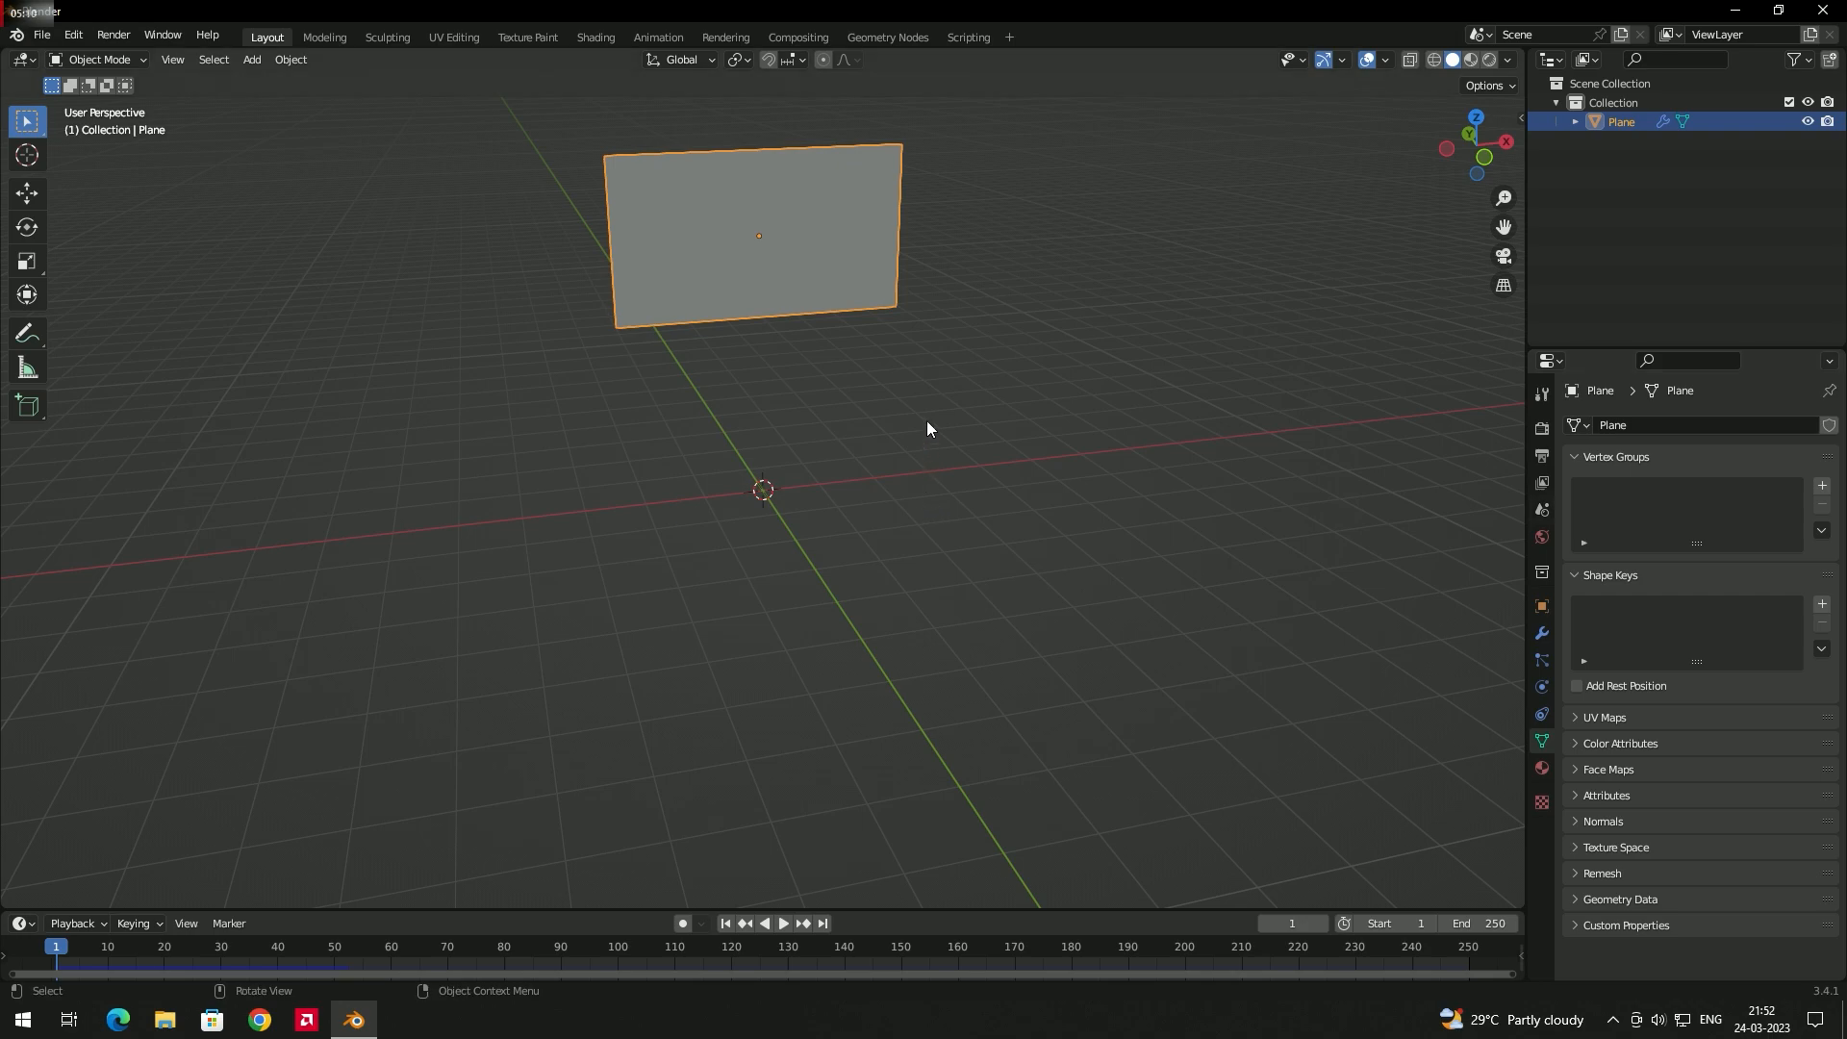
{"action": "key", "text": "Tab"}
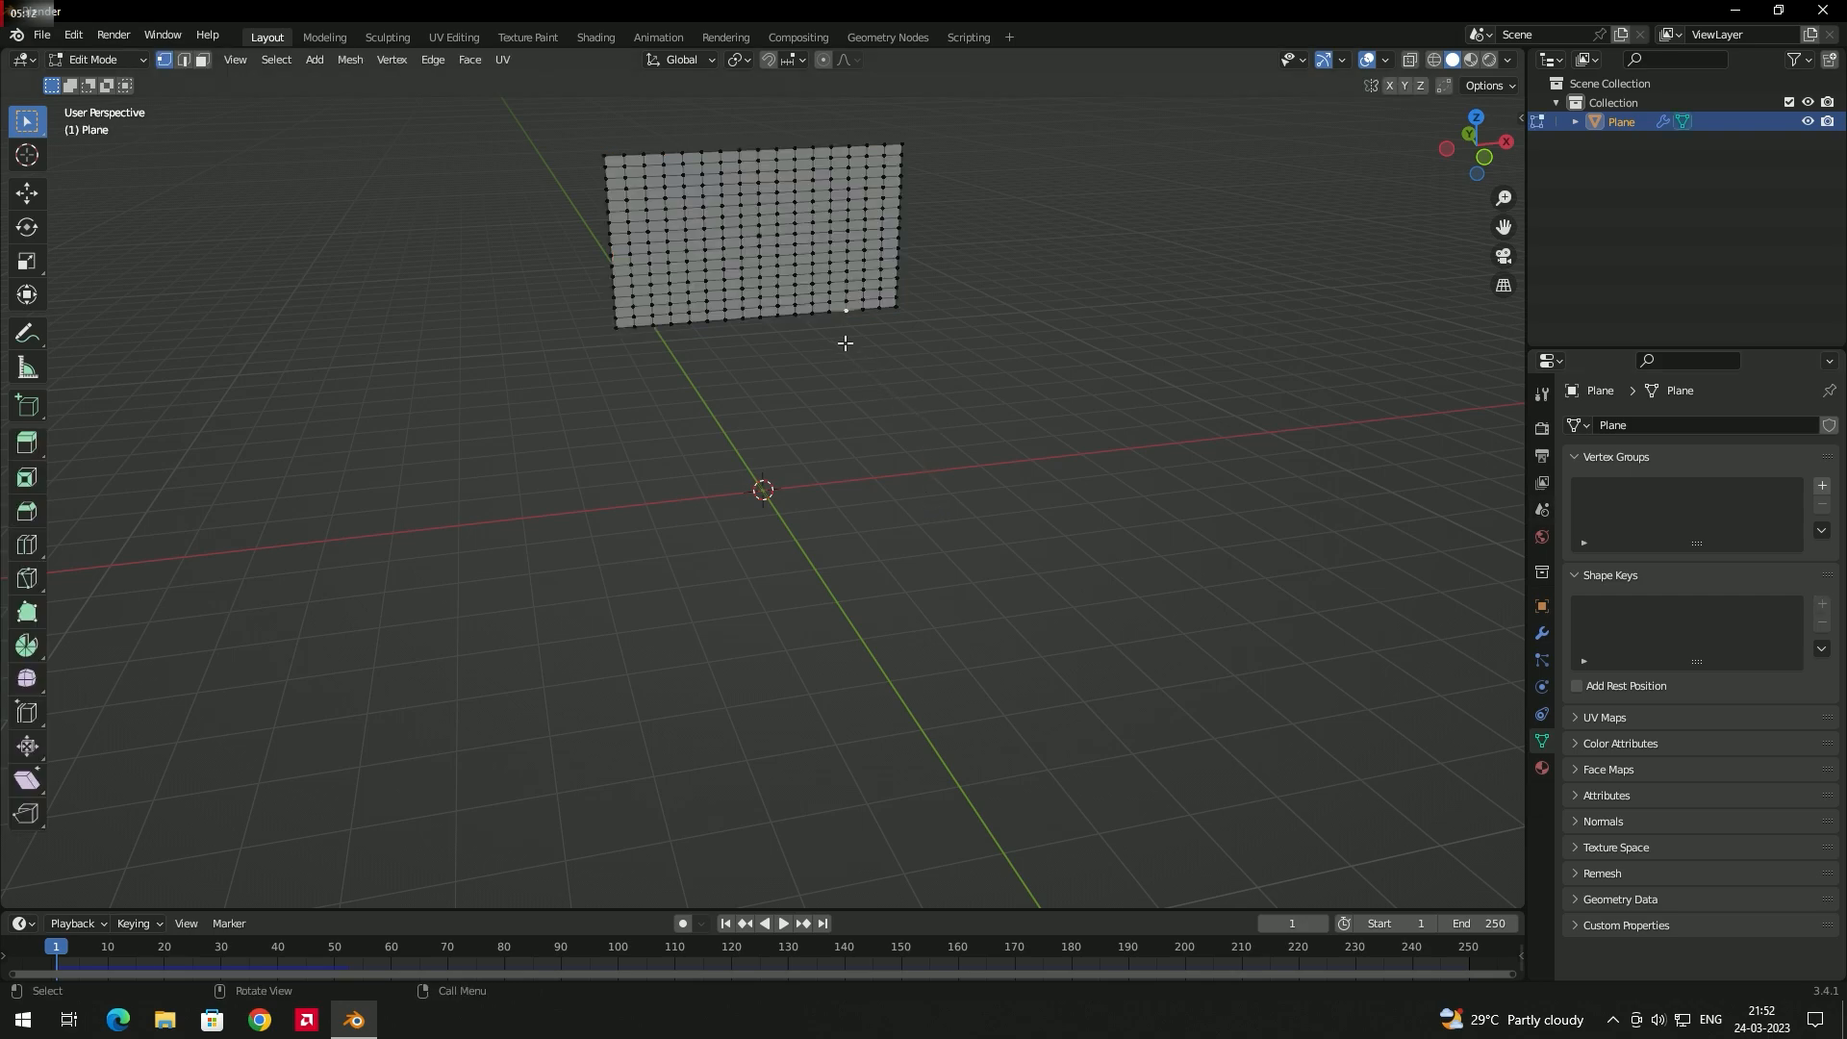
{"action": "middle_click_drag", "start_coordinate": [751, 493], "coordinate": [723, 468]}
{"action": "left_click_drag", "start_coordinate": [549, 116], "coordinate": [628, 379]}
{"action": "mouse_move", "coordinate": [628, 379]}
{"action": "middle_mouse_down"}
{"action": "mouse_move", "coordinate": [660, 372]}
{"action": "mouse_move", "coordinate": [658, 398]}
{"action": "middle_mouse_up"}
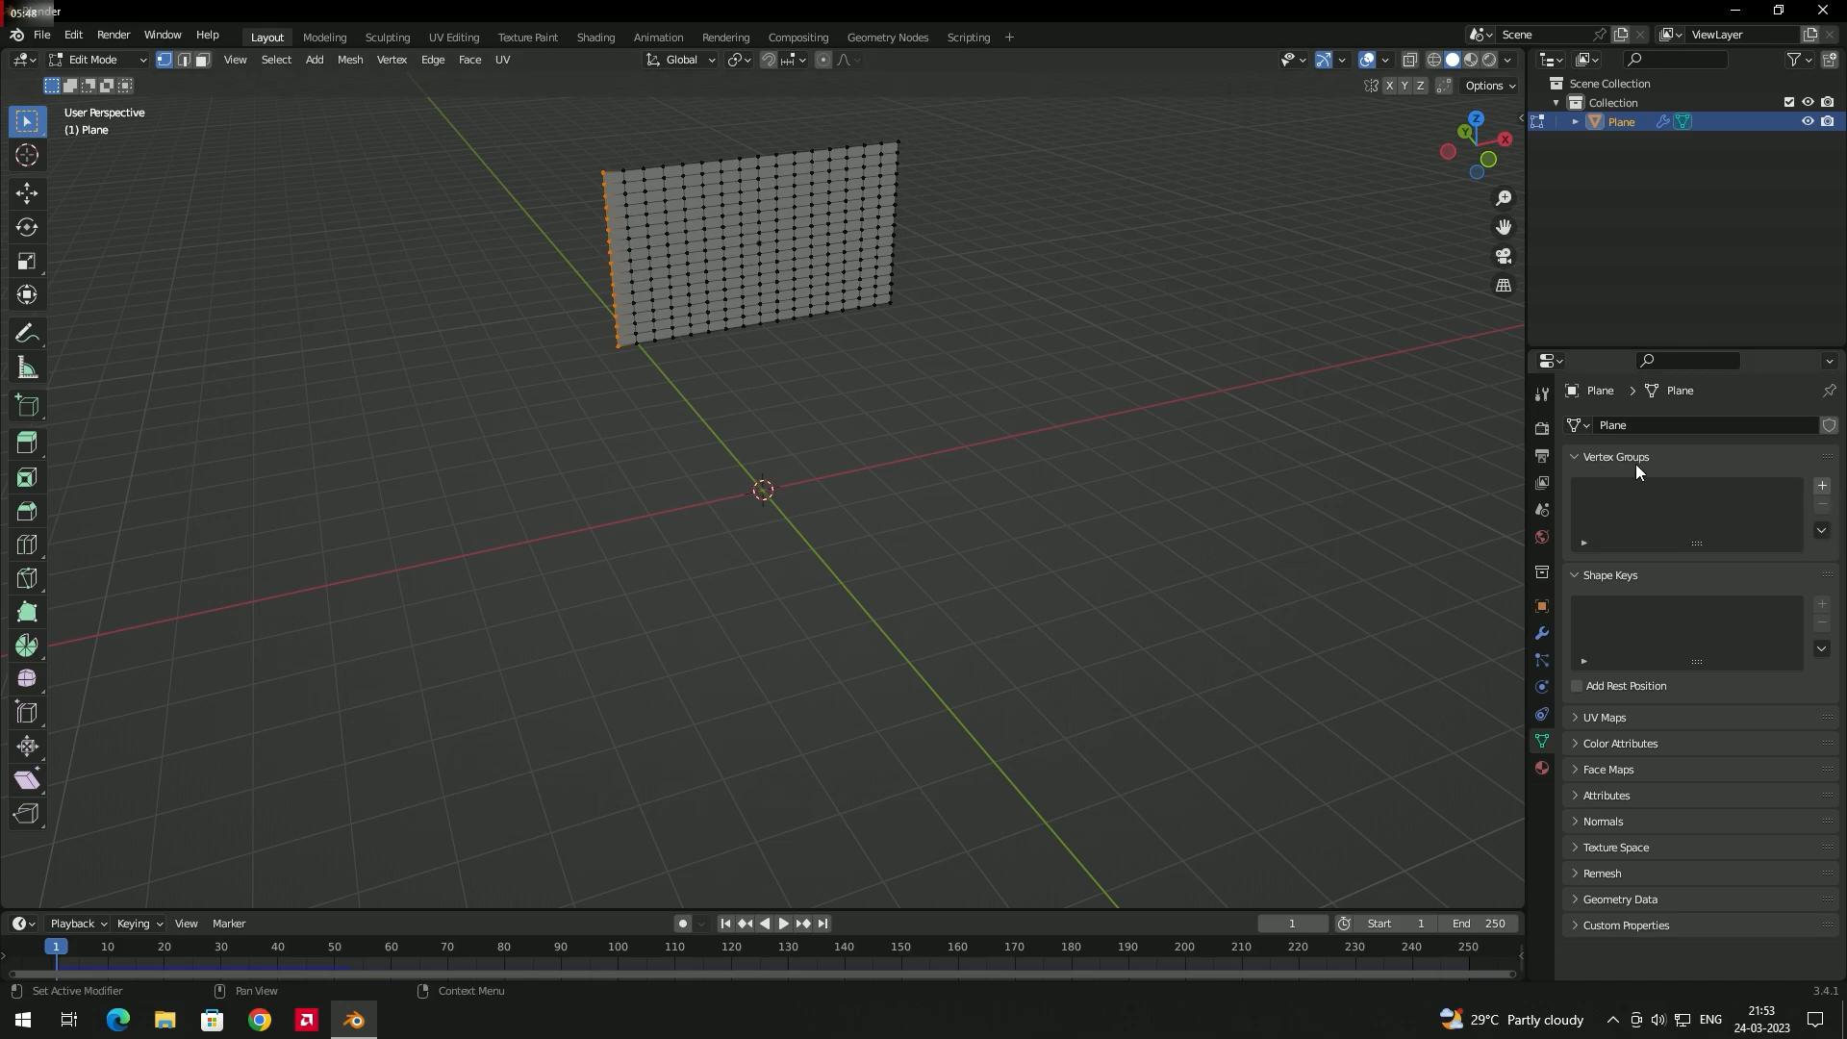
- Create a vertex group named Points for the selected edge vertices
{"action": "left_click", "coordinate": [1822, 485]}
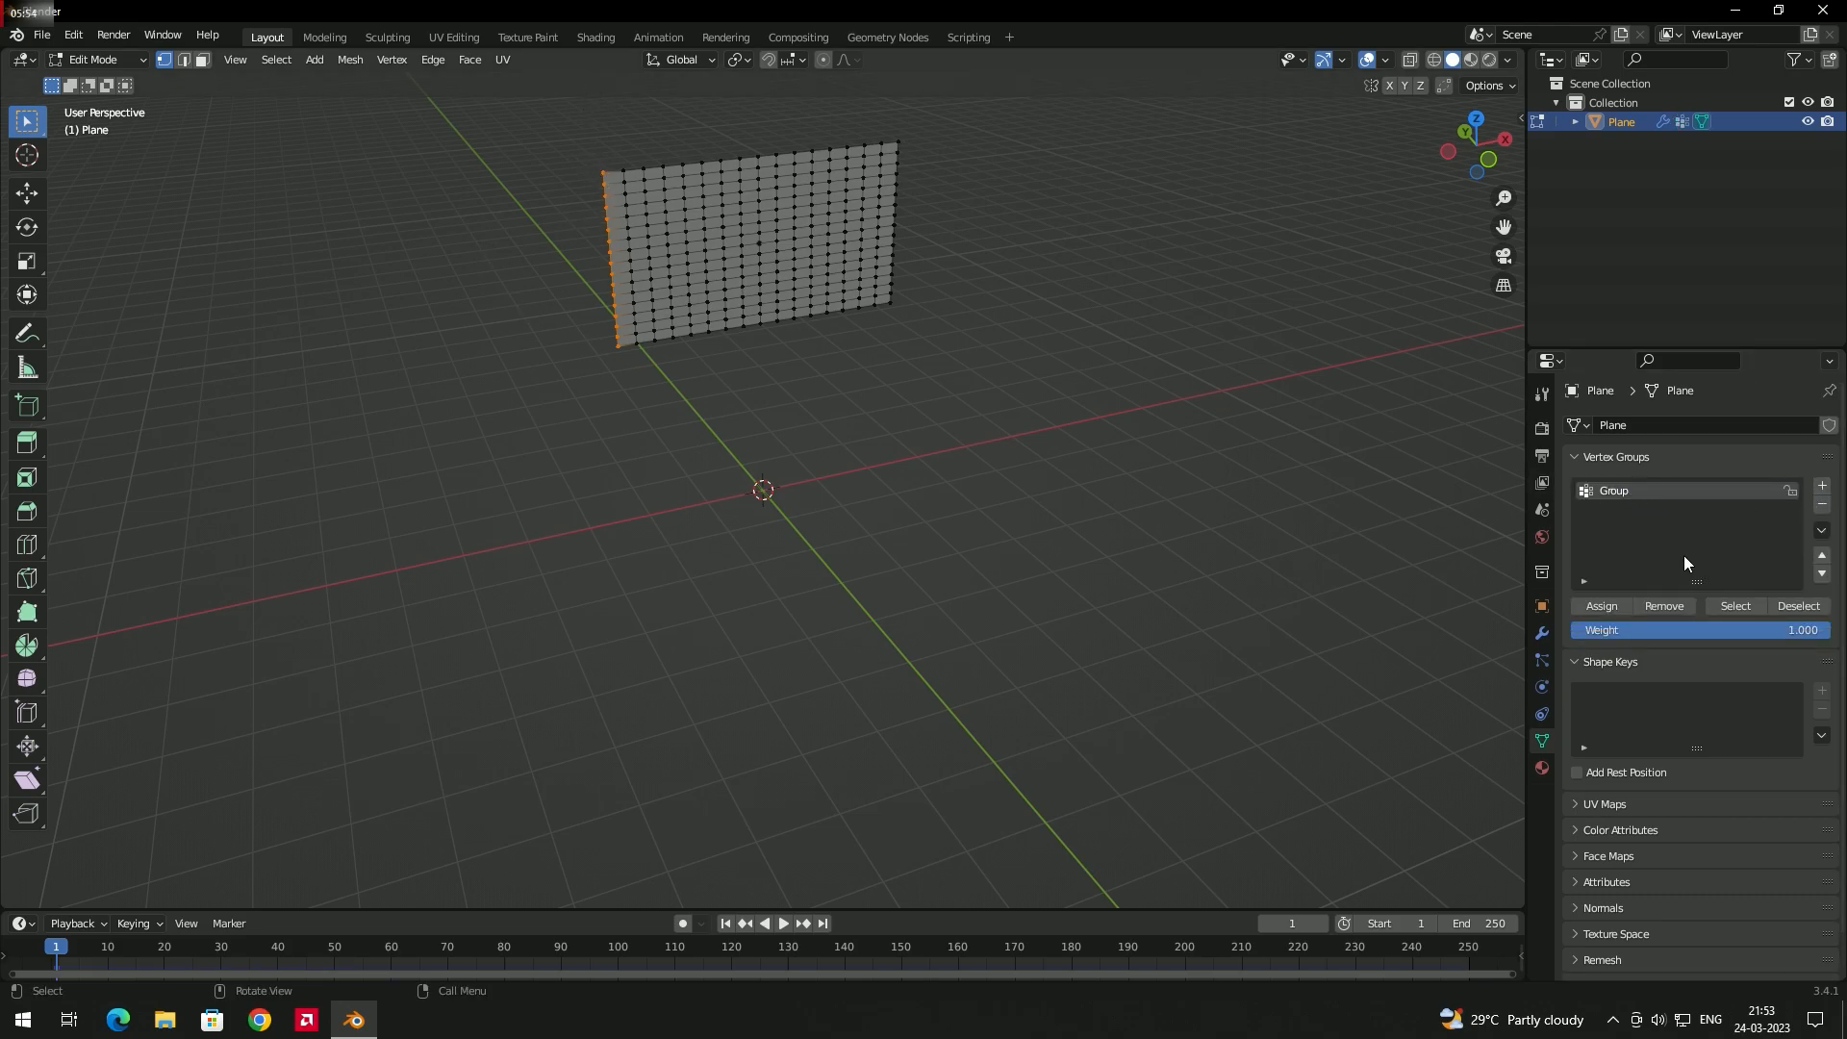
{"action": "double_click", "coordinate": [1631, 493]}
{"action": "type", "text": "Points"}
{"action": "key", "text": "Return"}
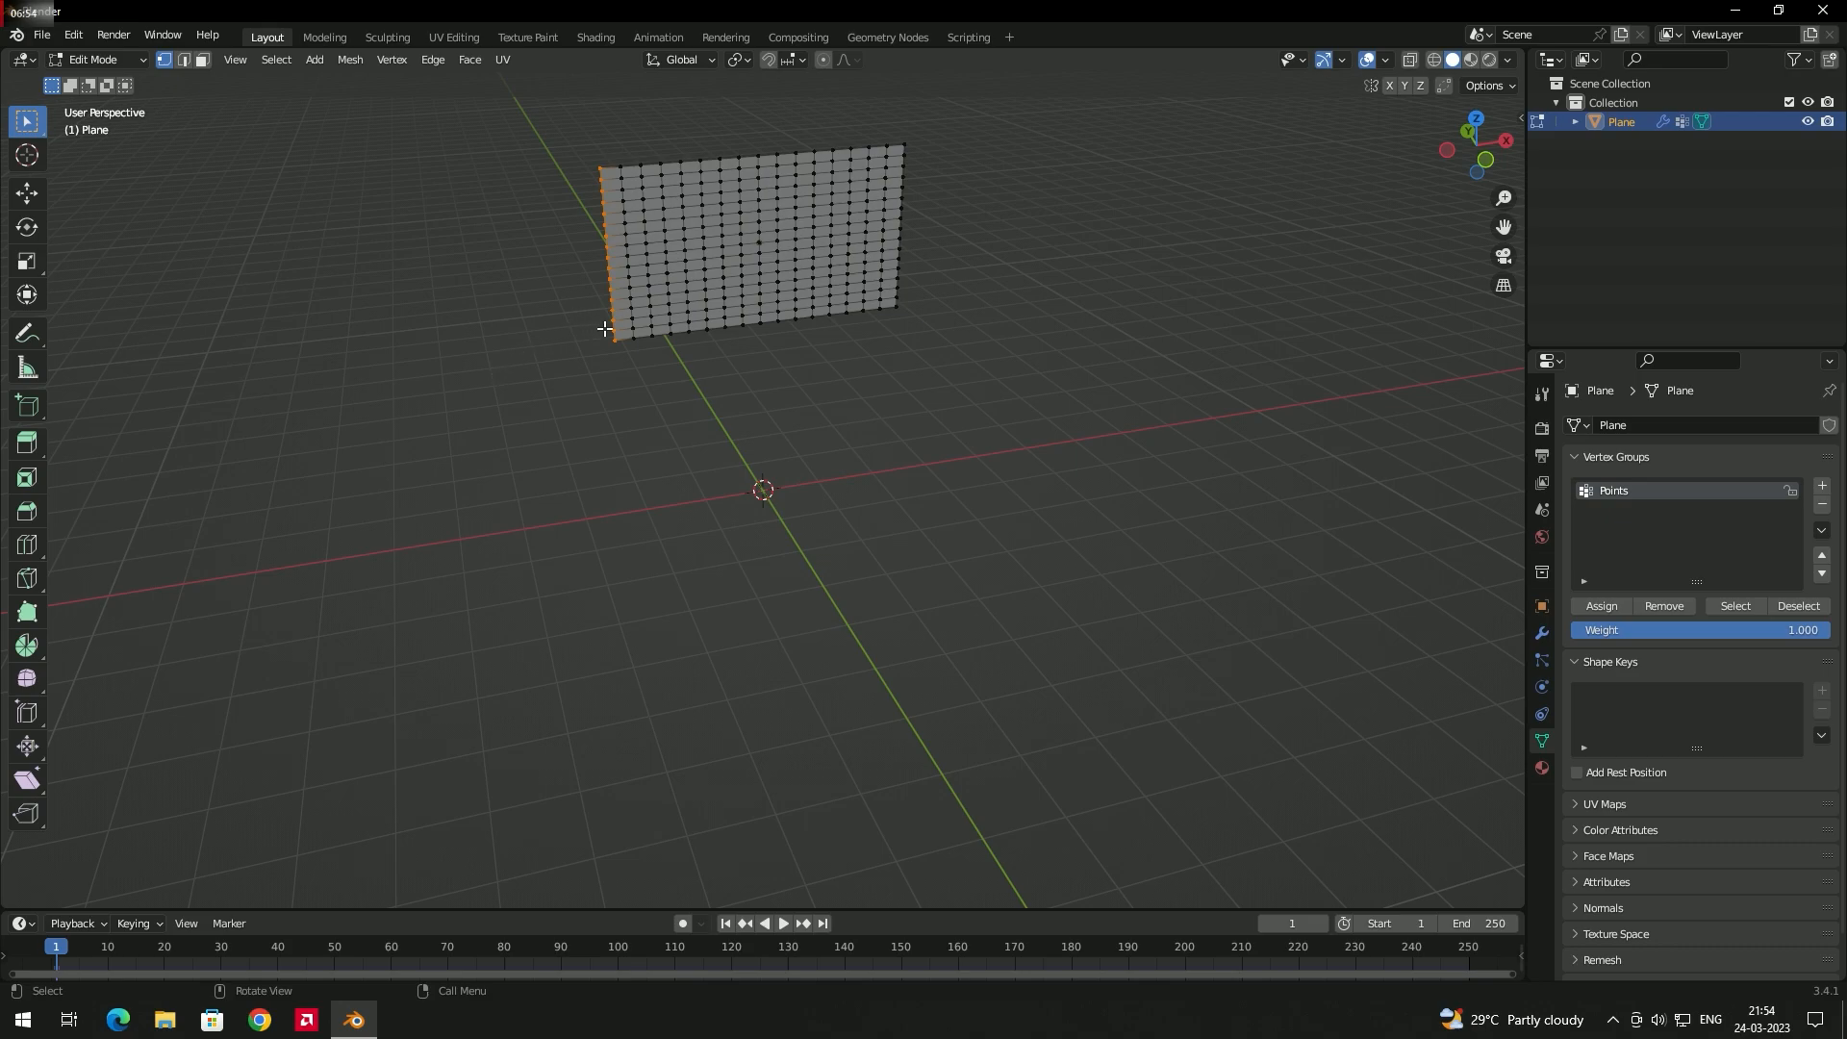
- Return to Object Mode, briefly play the cloth simulation and cancel playback to go back to frame 1
{"action": "key", "text": "Tab"}
{"action": "left_click", "coordinate": [784, 924]}
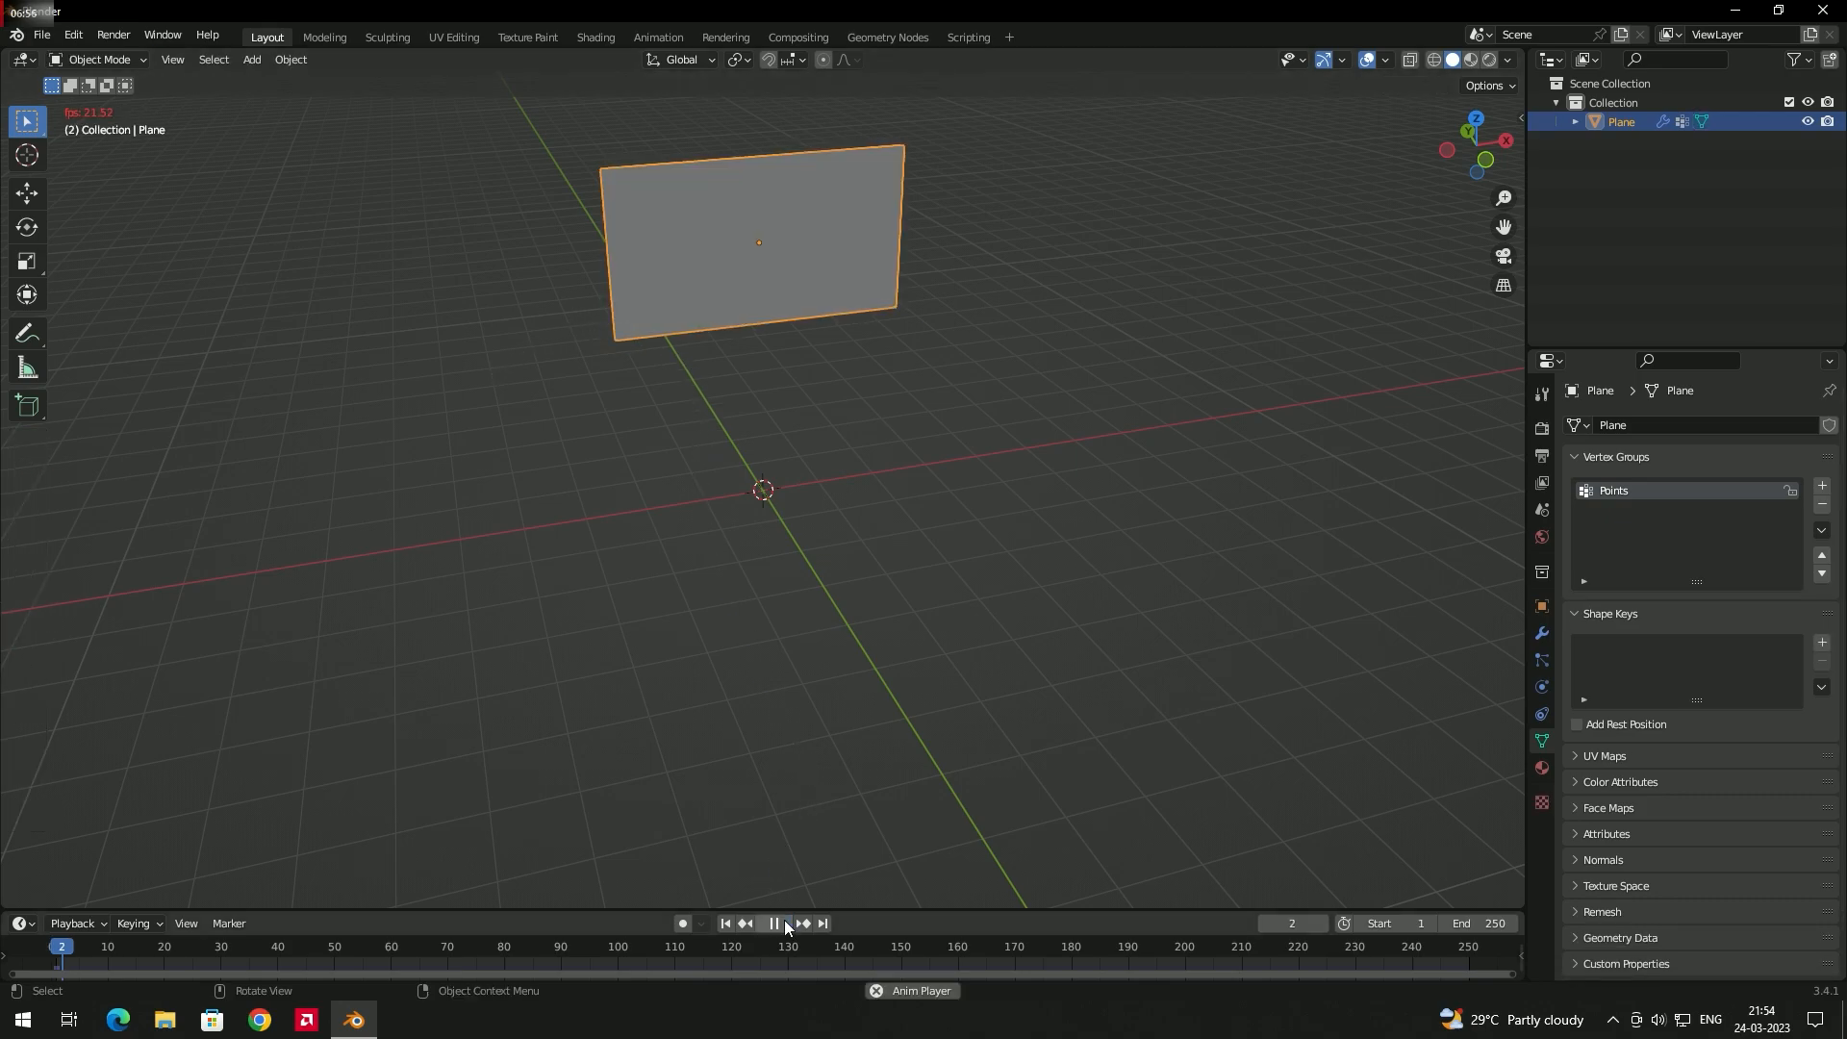
{"action": "key", "text": "Escape"}
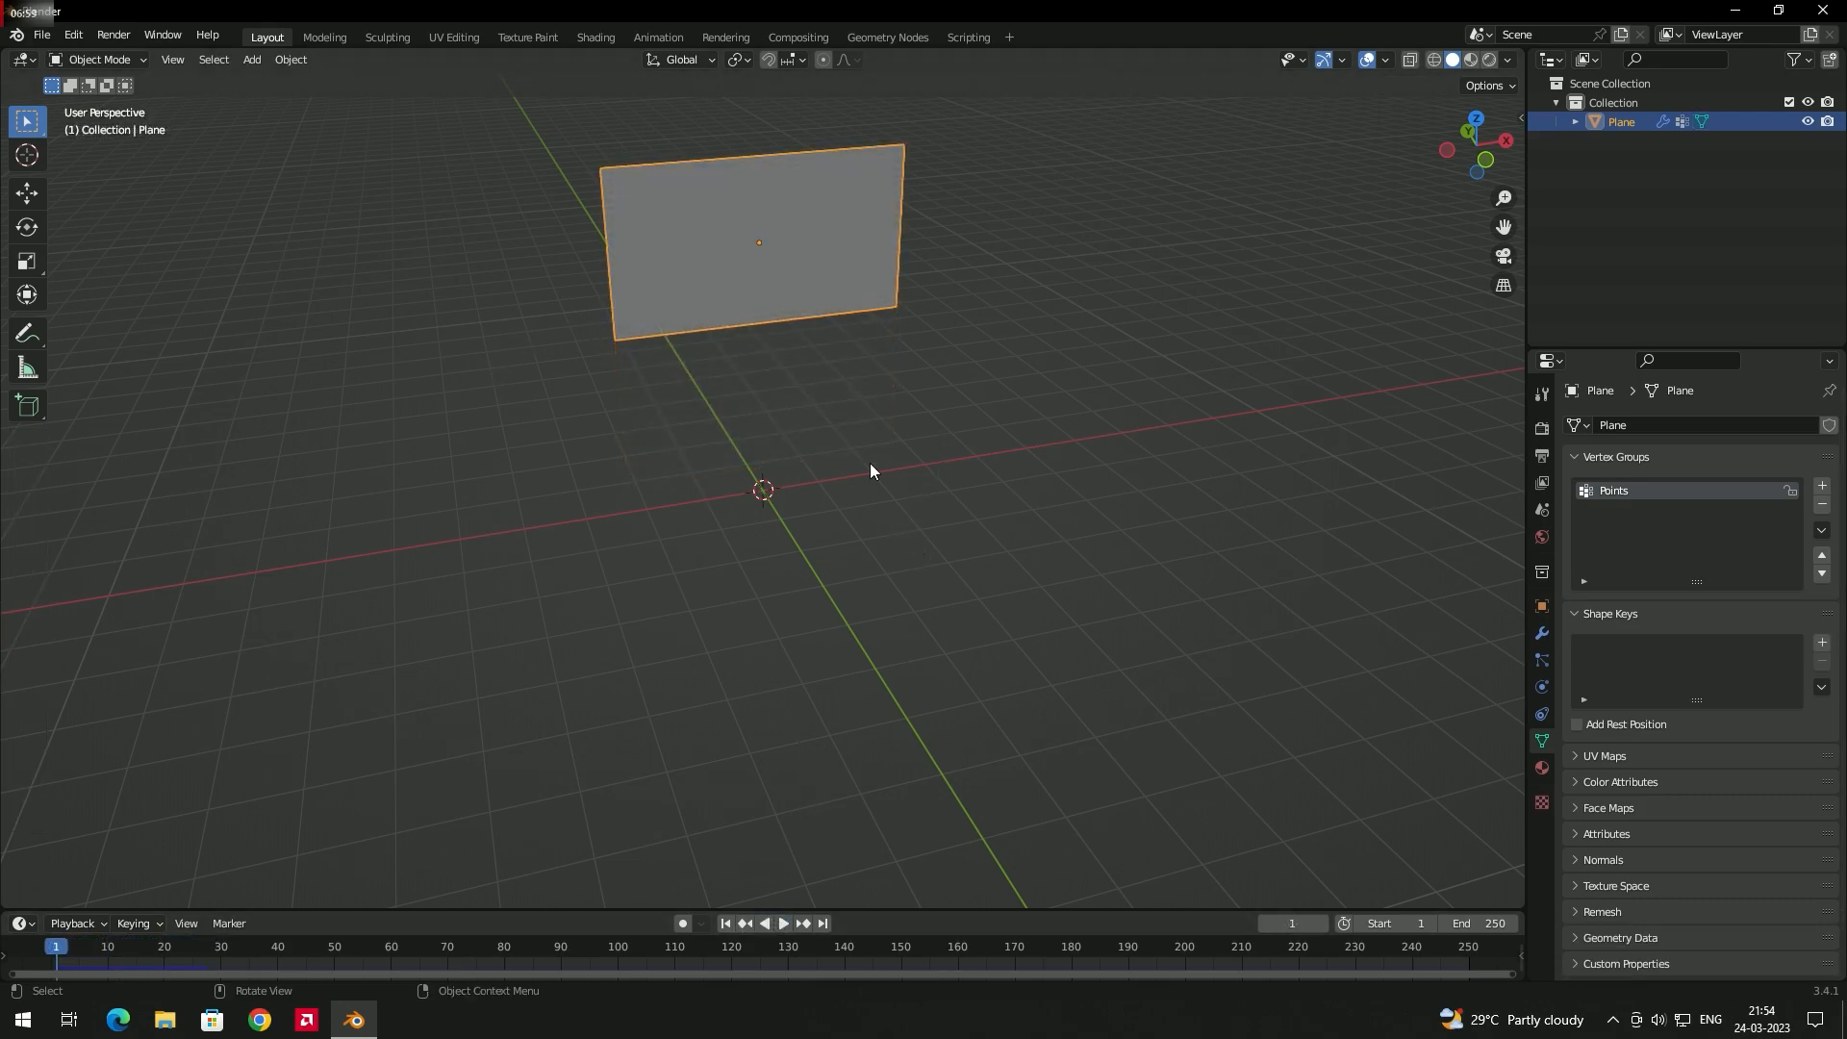
- Set the cloth's Pin Group to the Points vertex group in its Shape settings
{"action": "left_click", "coordinate": [1542, 688]}
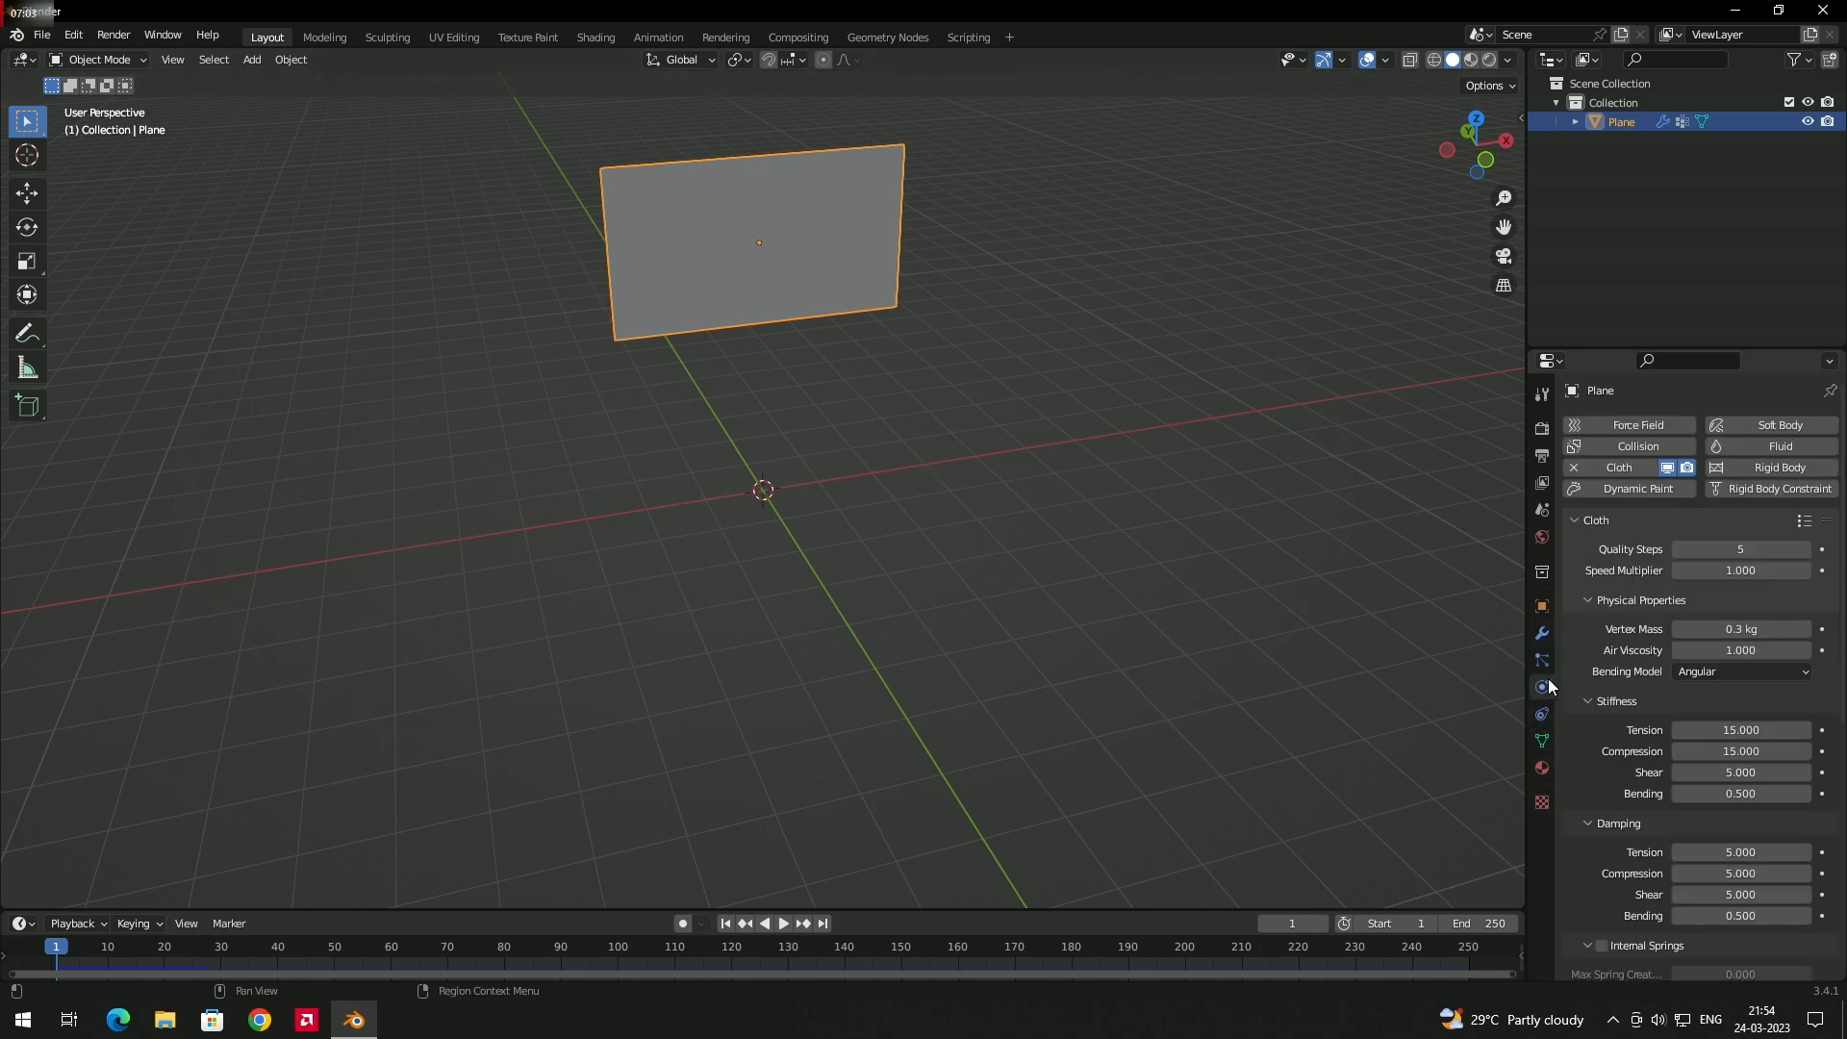
{"action": "scroll", "coordinate": [1605, 575], "scroll_direction": "down", "scroll_amount": 8}
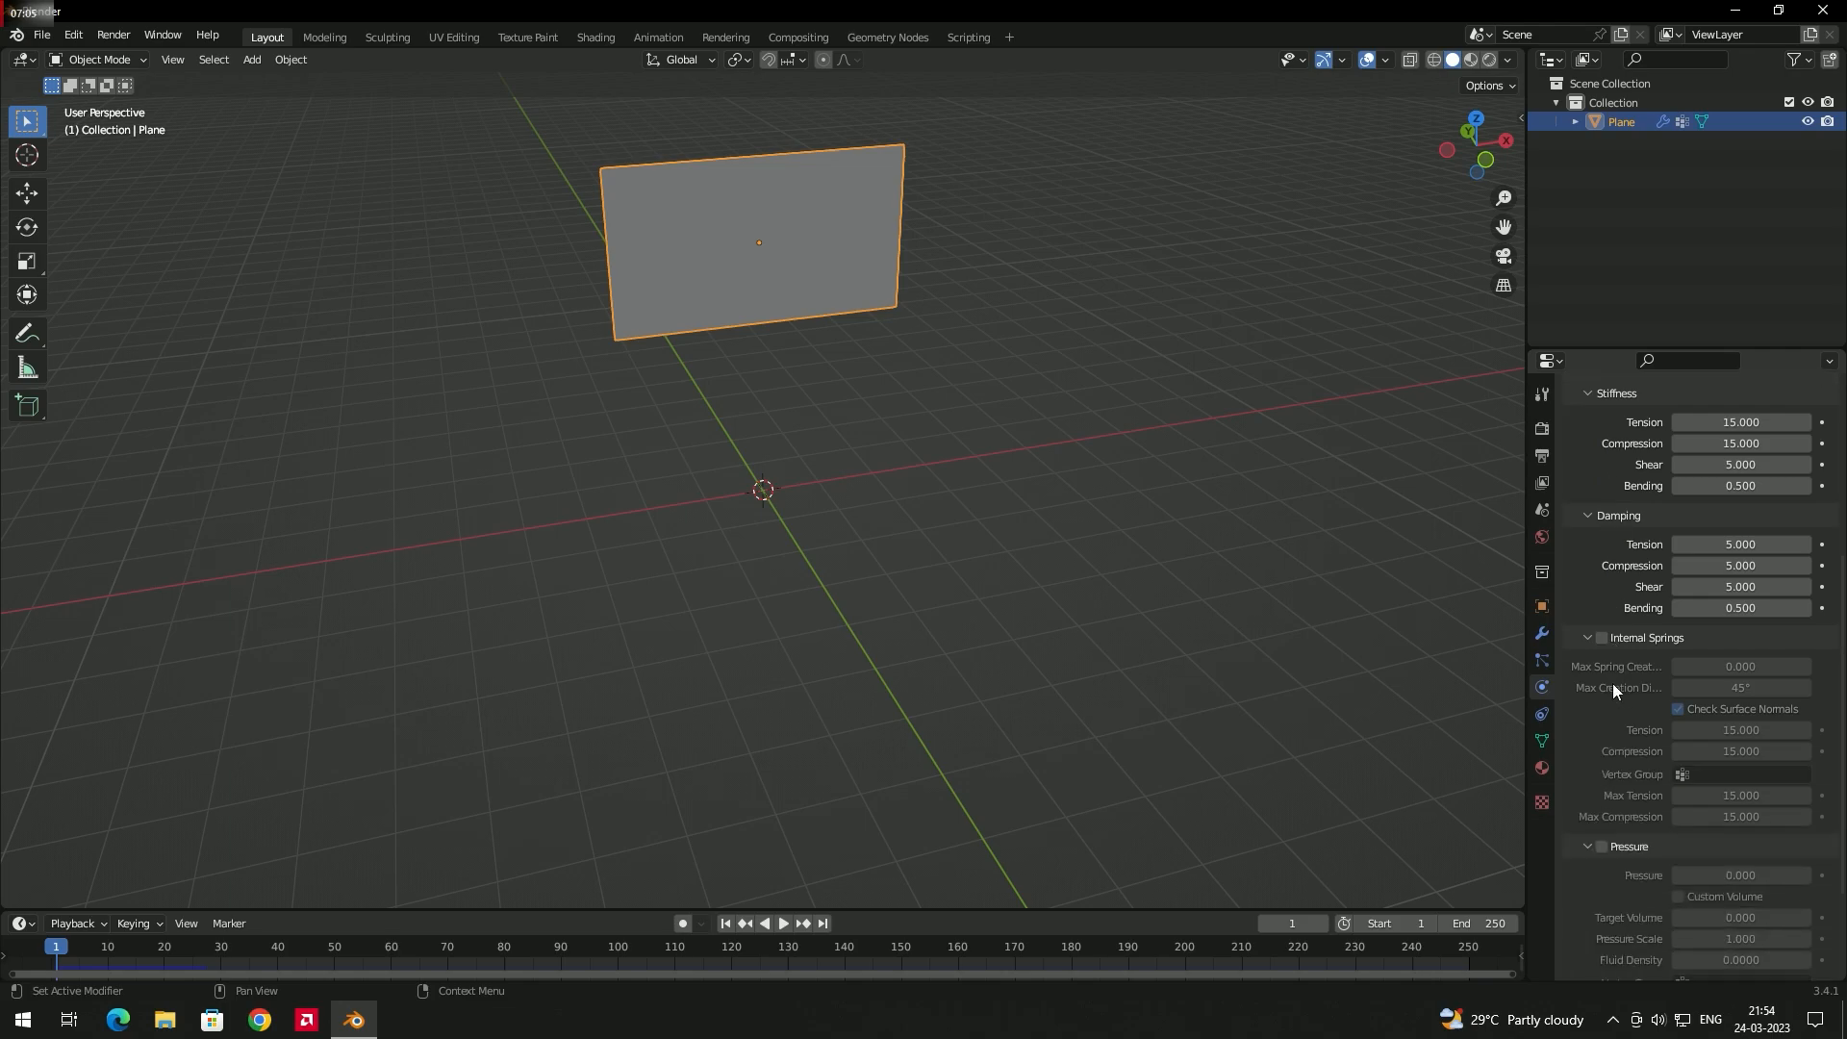
{"action": "scroll", "coordinate": [1614, 685], "scroll_direction": "down", "scroll_amount": 4}
{"action": "left_click", "coordinate": [1592, 897]}
{"action": "scroll", "coordinate": [1597, 890], "scroll_direction": "down", "scroll_amount": 3}
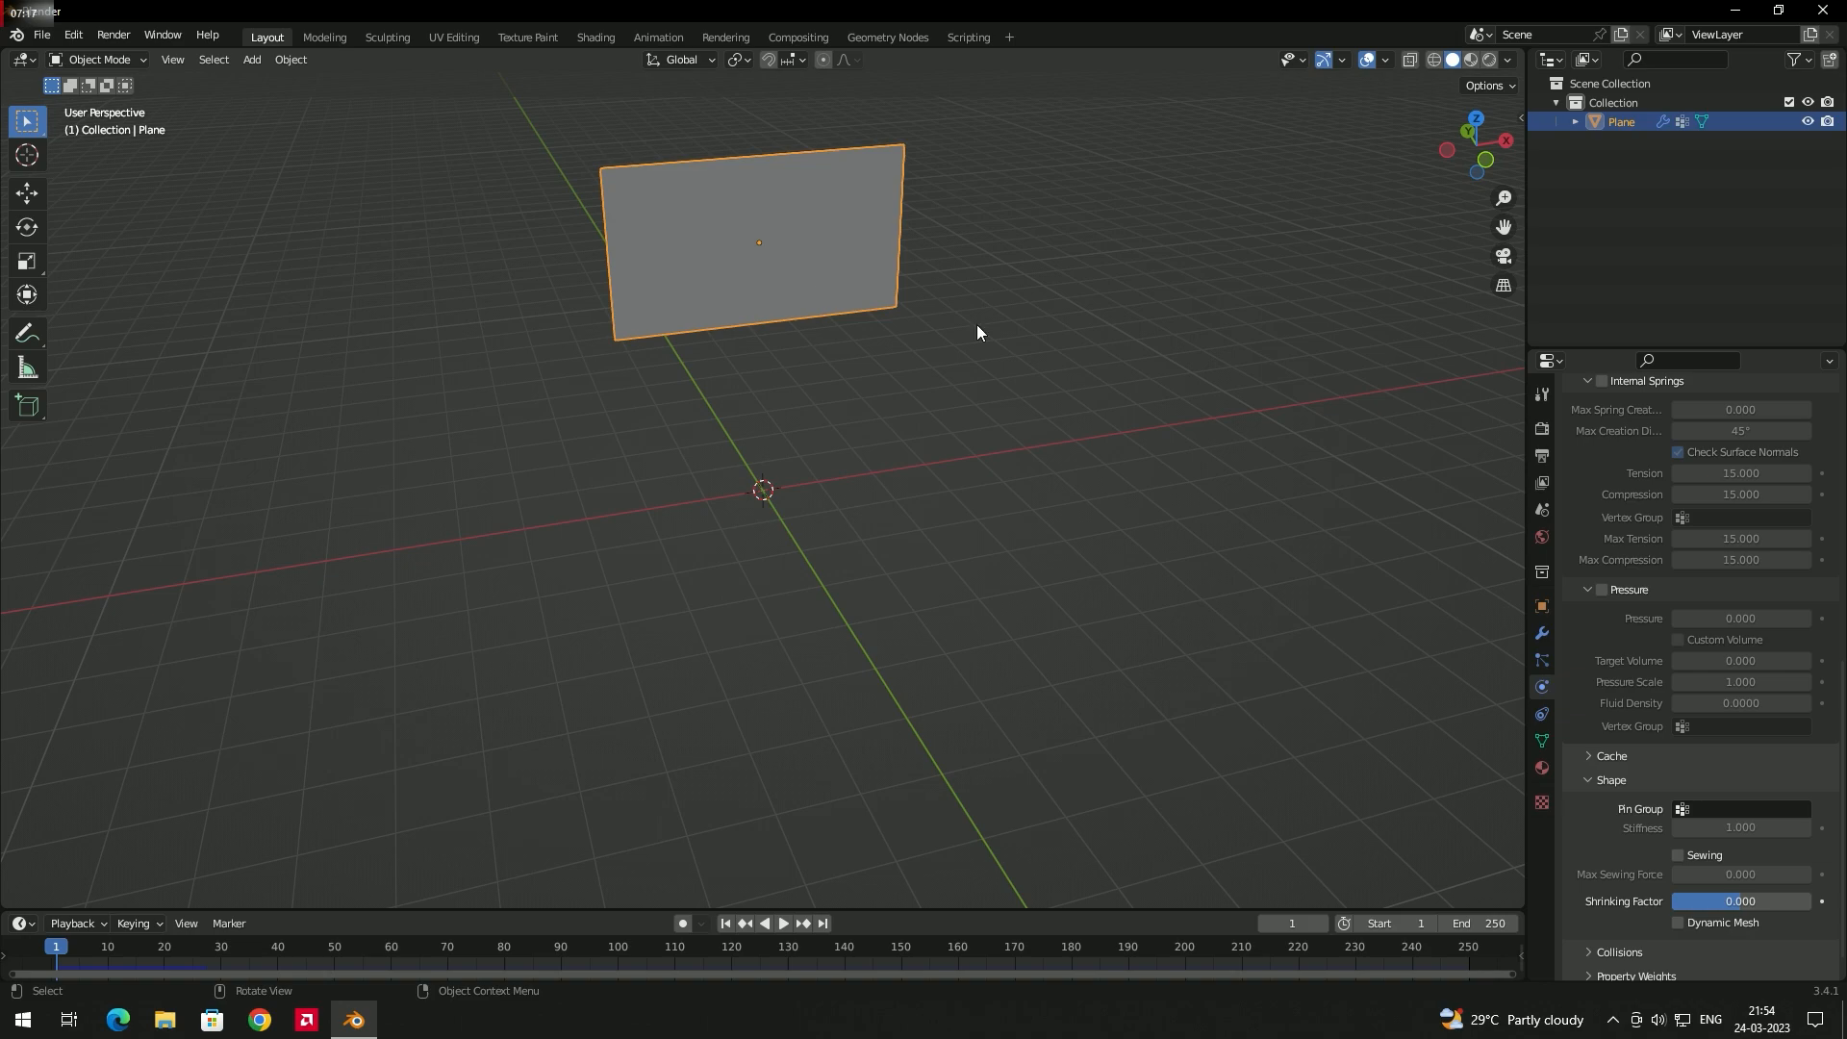
{"action": "left_click", "coordinate": [1545, 741]}
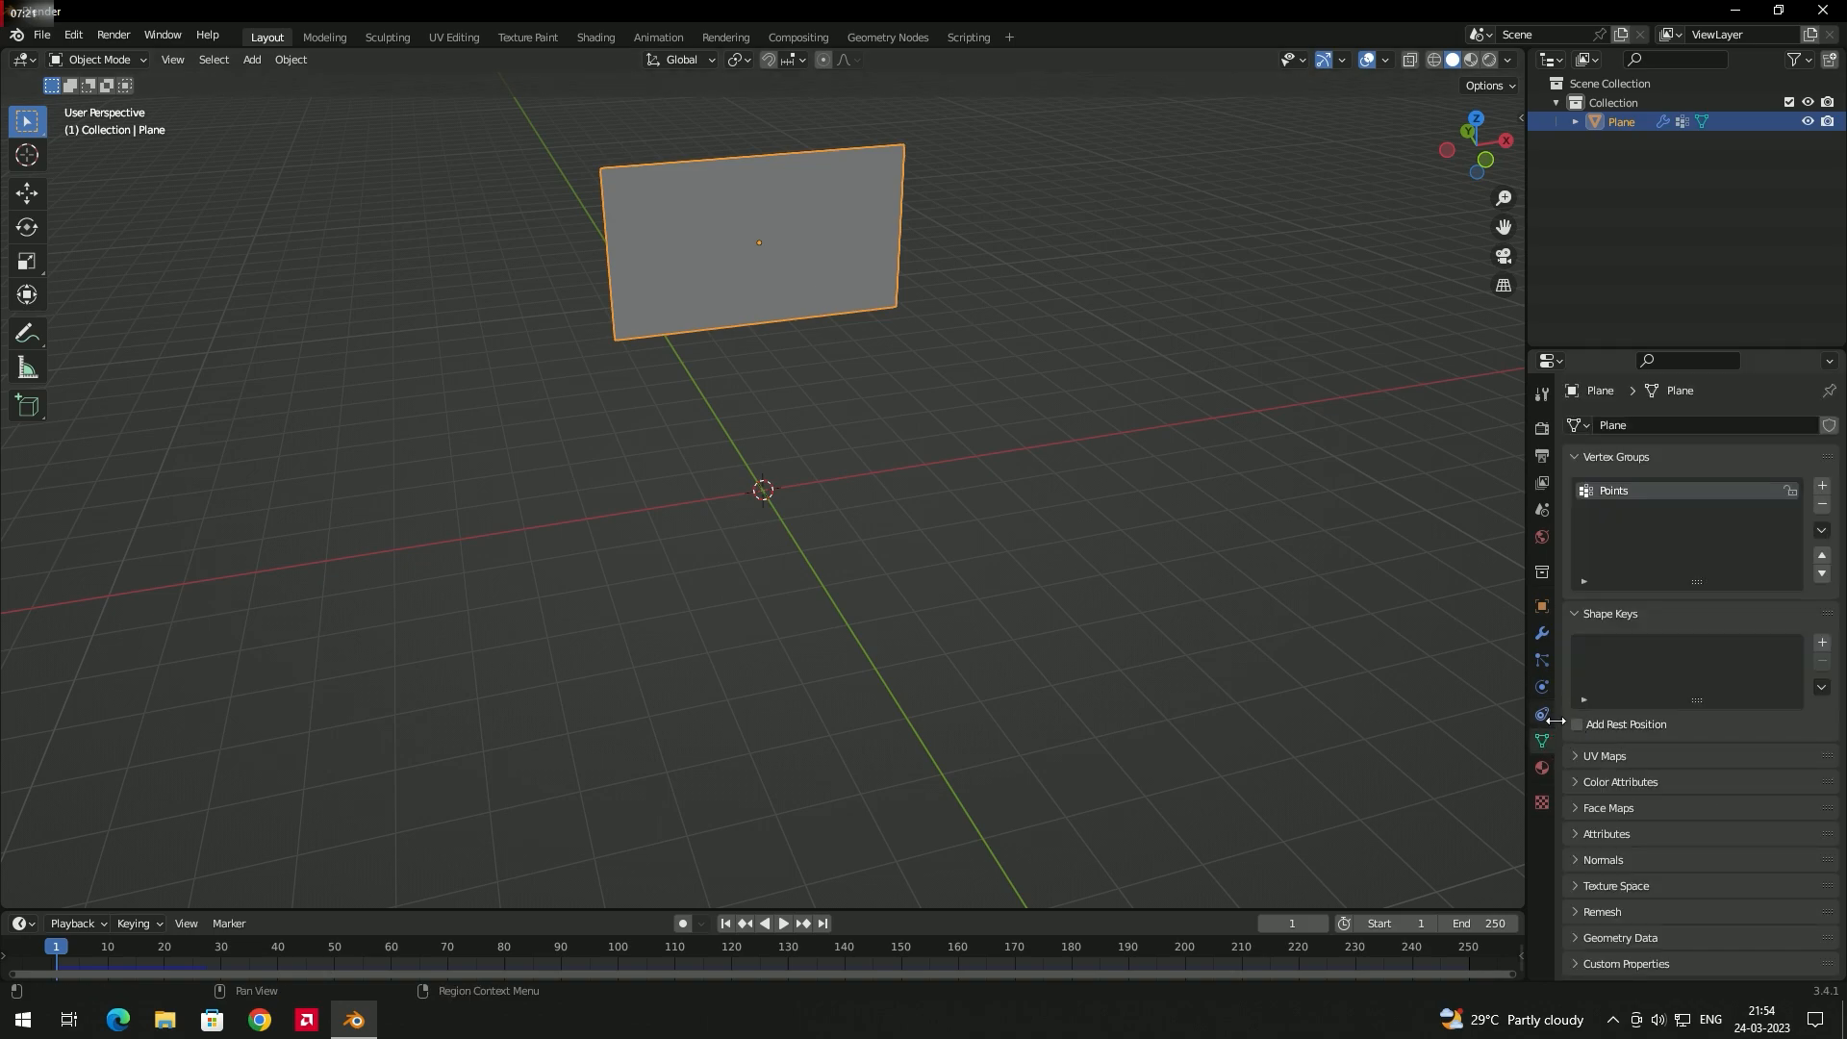
{"action": "left_click", "coordinate": [1542, 687]}
{"action": "scroll", "coordinate": [1626, 801], "scroll_direction": "down", "scroll_amount": 12}
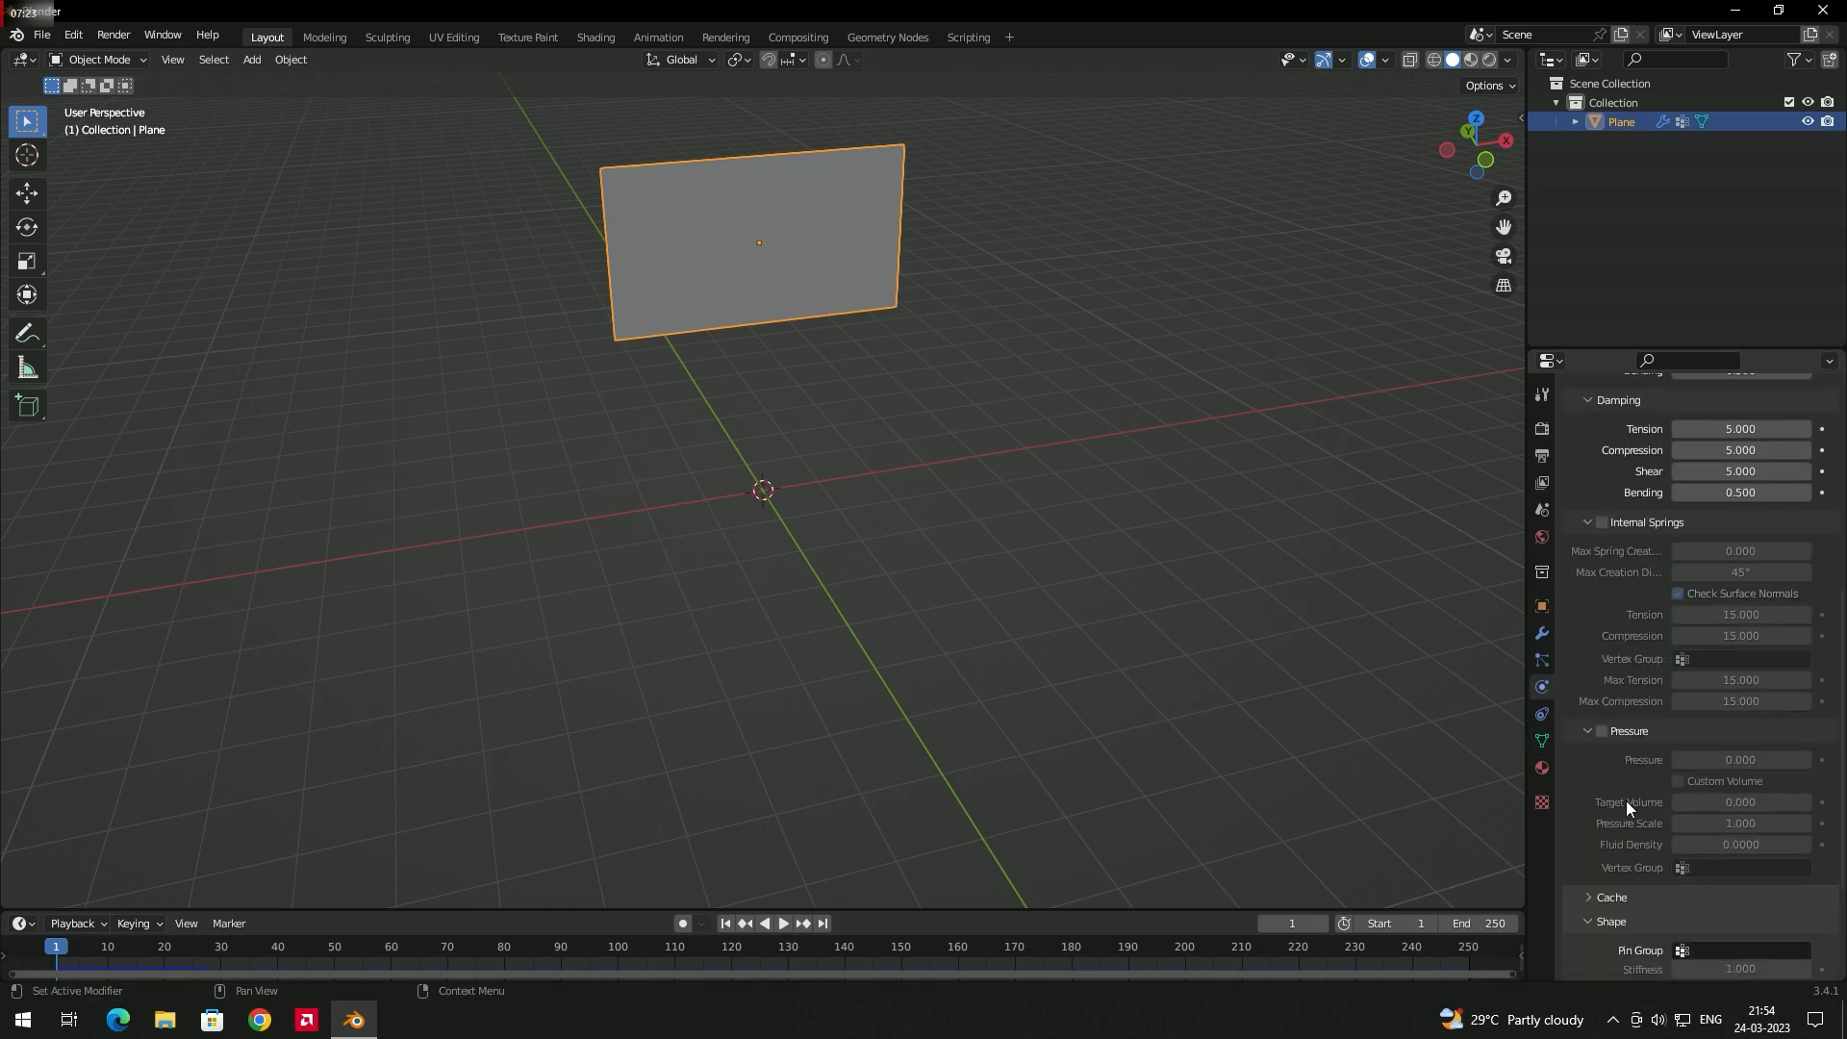
{"action": "left_click", "coordinate": [1686, 777]}
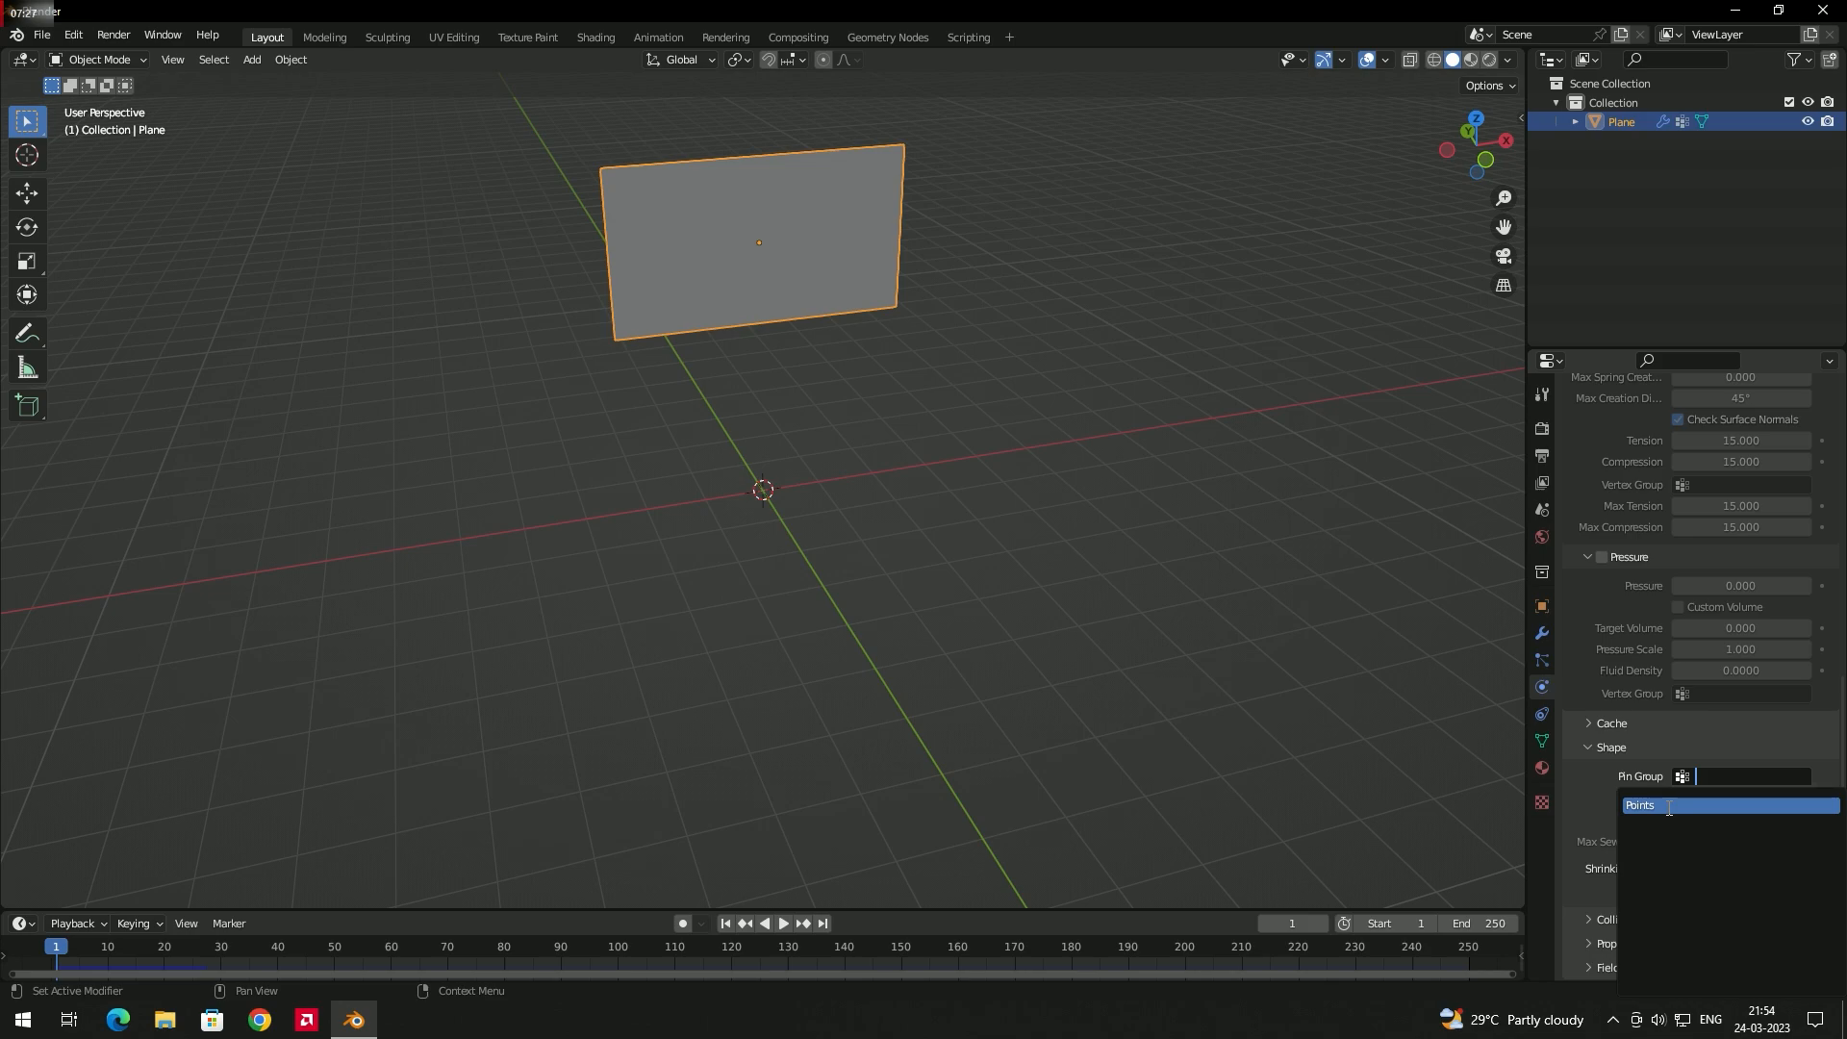
{"action": "left_click", "coordinate": [1666, 807]}
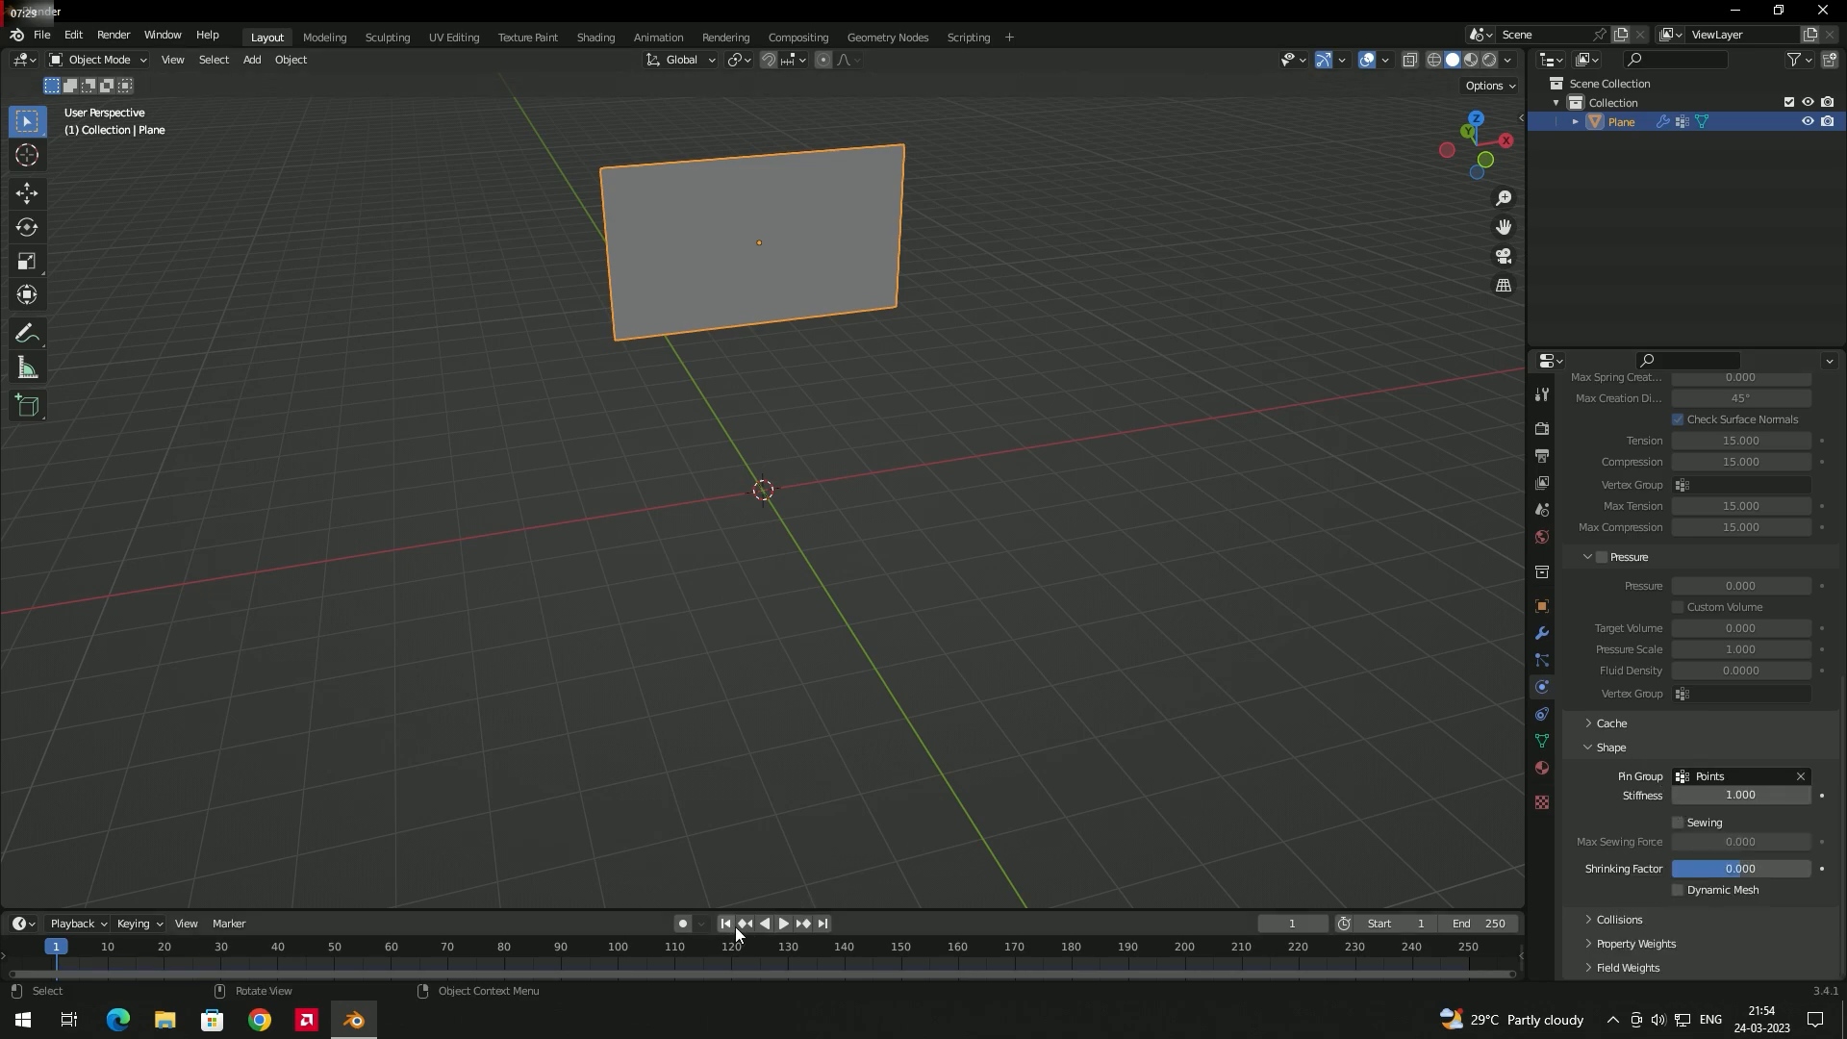
- Play the pinned cloth simulation, view the hanging cloth from different angles and pause it
{"action": "left_click", "coordinate": [782, 925]}
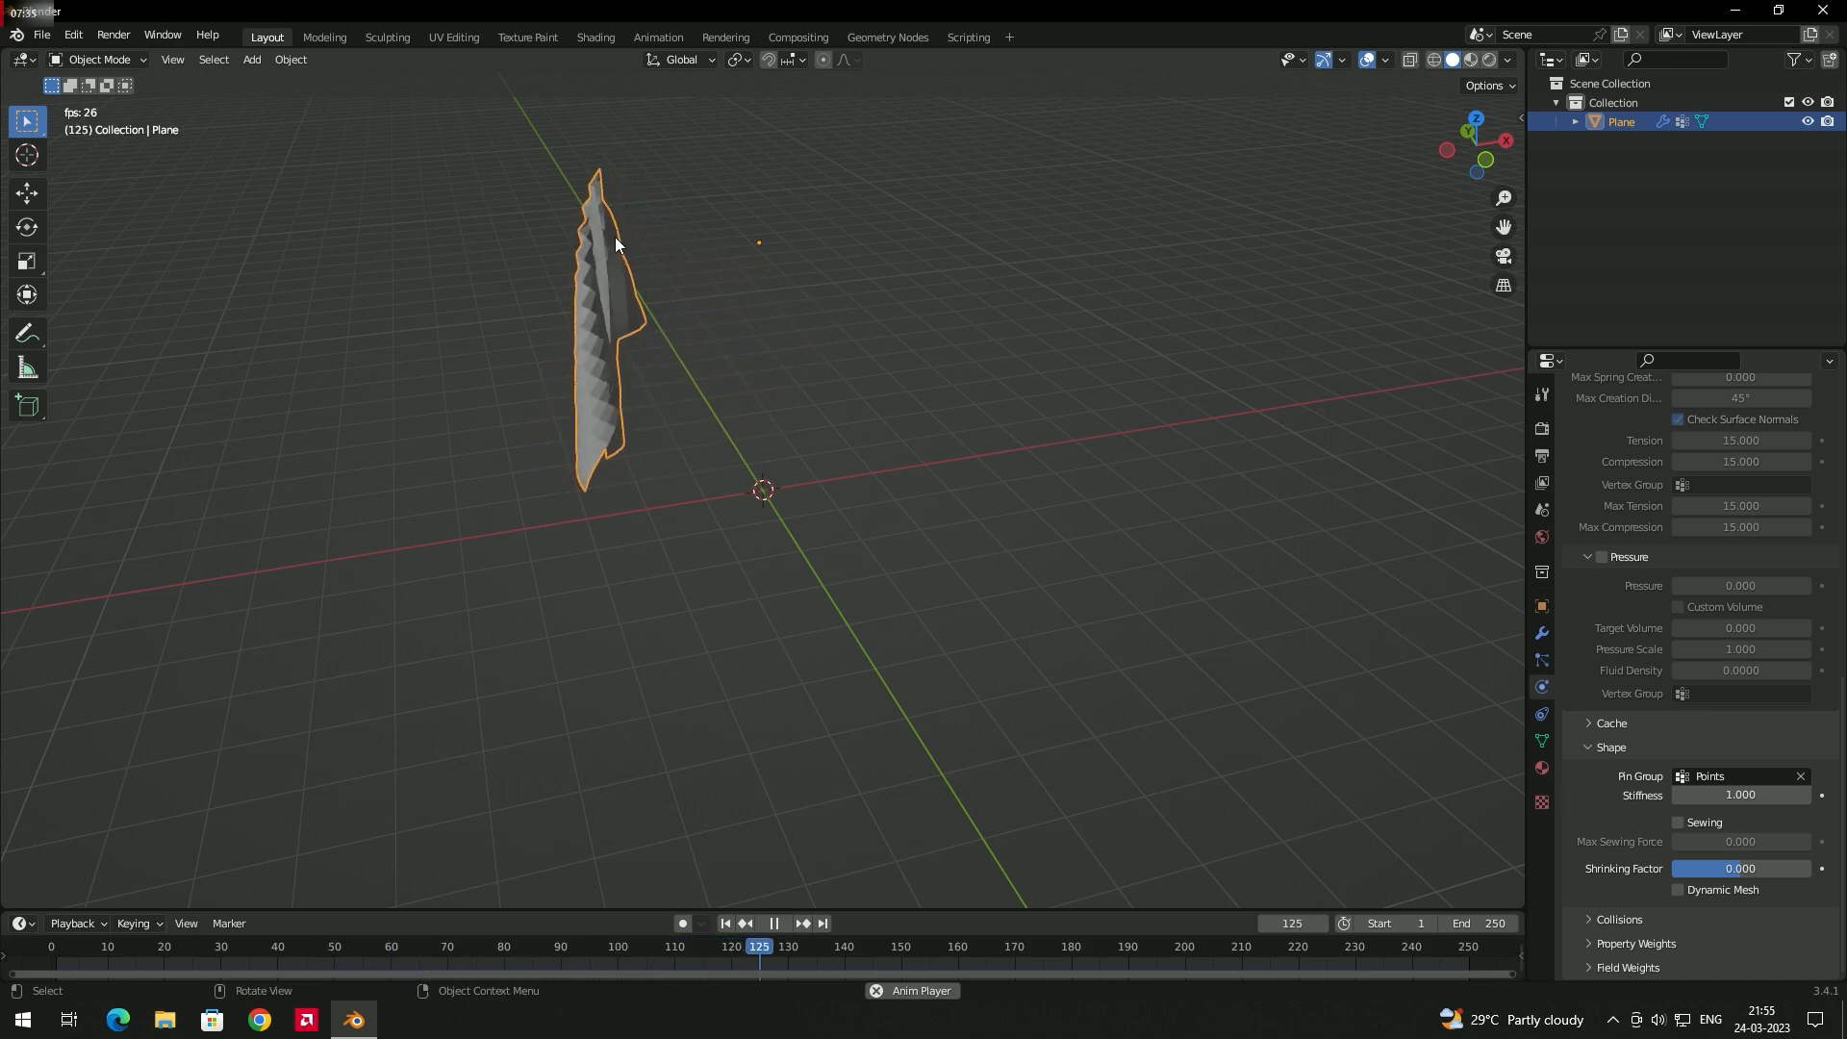
{"action": "mouse_move", "coordinate": [731, 332]}
{"action": "middle_mouse_down"}
{"action": "mouse_move", "coordinate": [791, 379]}
{"action": "mouse_move", "coordinate": [671, 354]}
{"action": "mouse_move", "coordinate": [725, 363]}
{"action": "middle_mouse_up"}
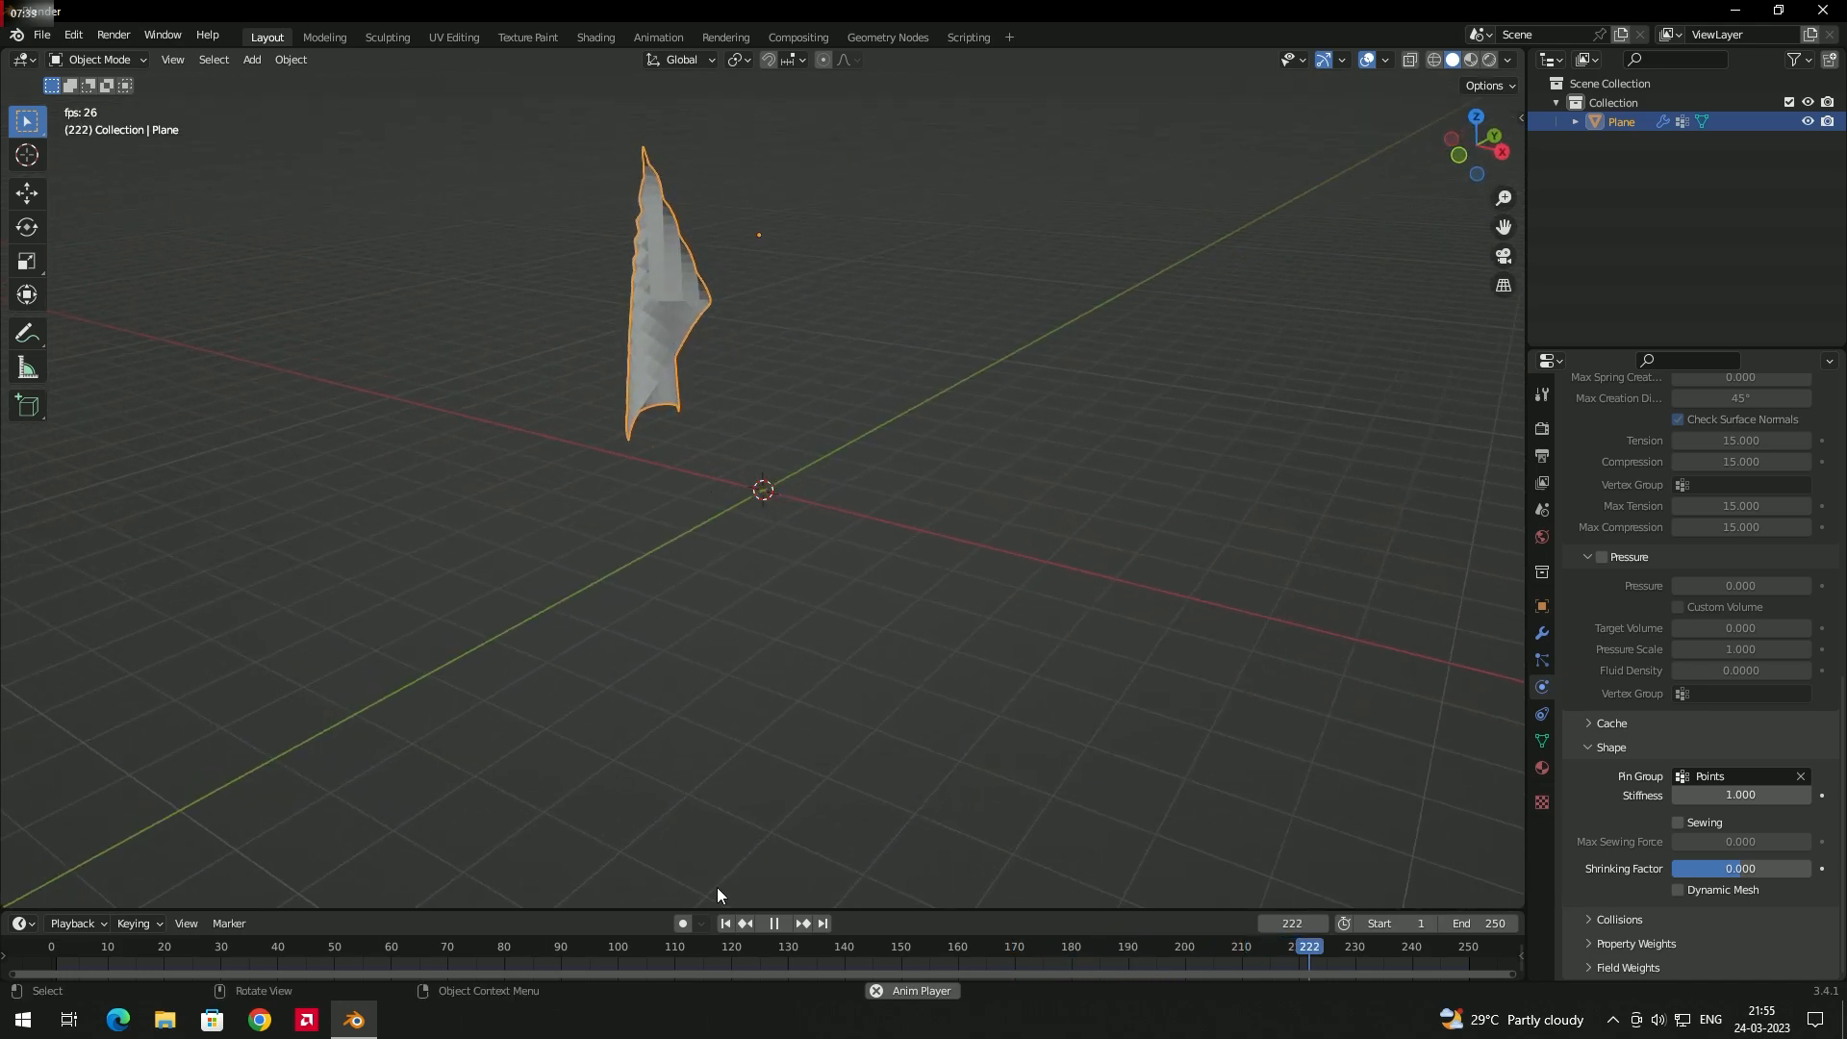
{"action": "key", "text": "space"}
{"action": "mouse_move", "coordinate": [723, 470]}
{"action": "middle_mouse_down"}
{"action": "mouse_move", "coordinate": [766, 474]}
{"action": "mouse_move", "coordinate": [734, 455]}
{"action": "middle_mouse_up"}
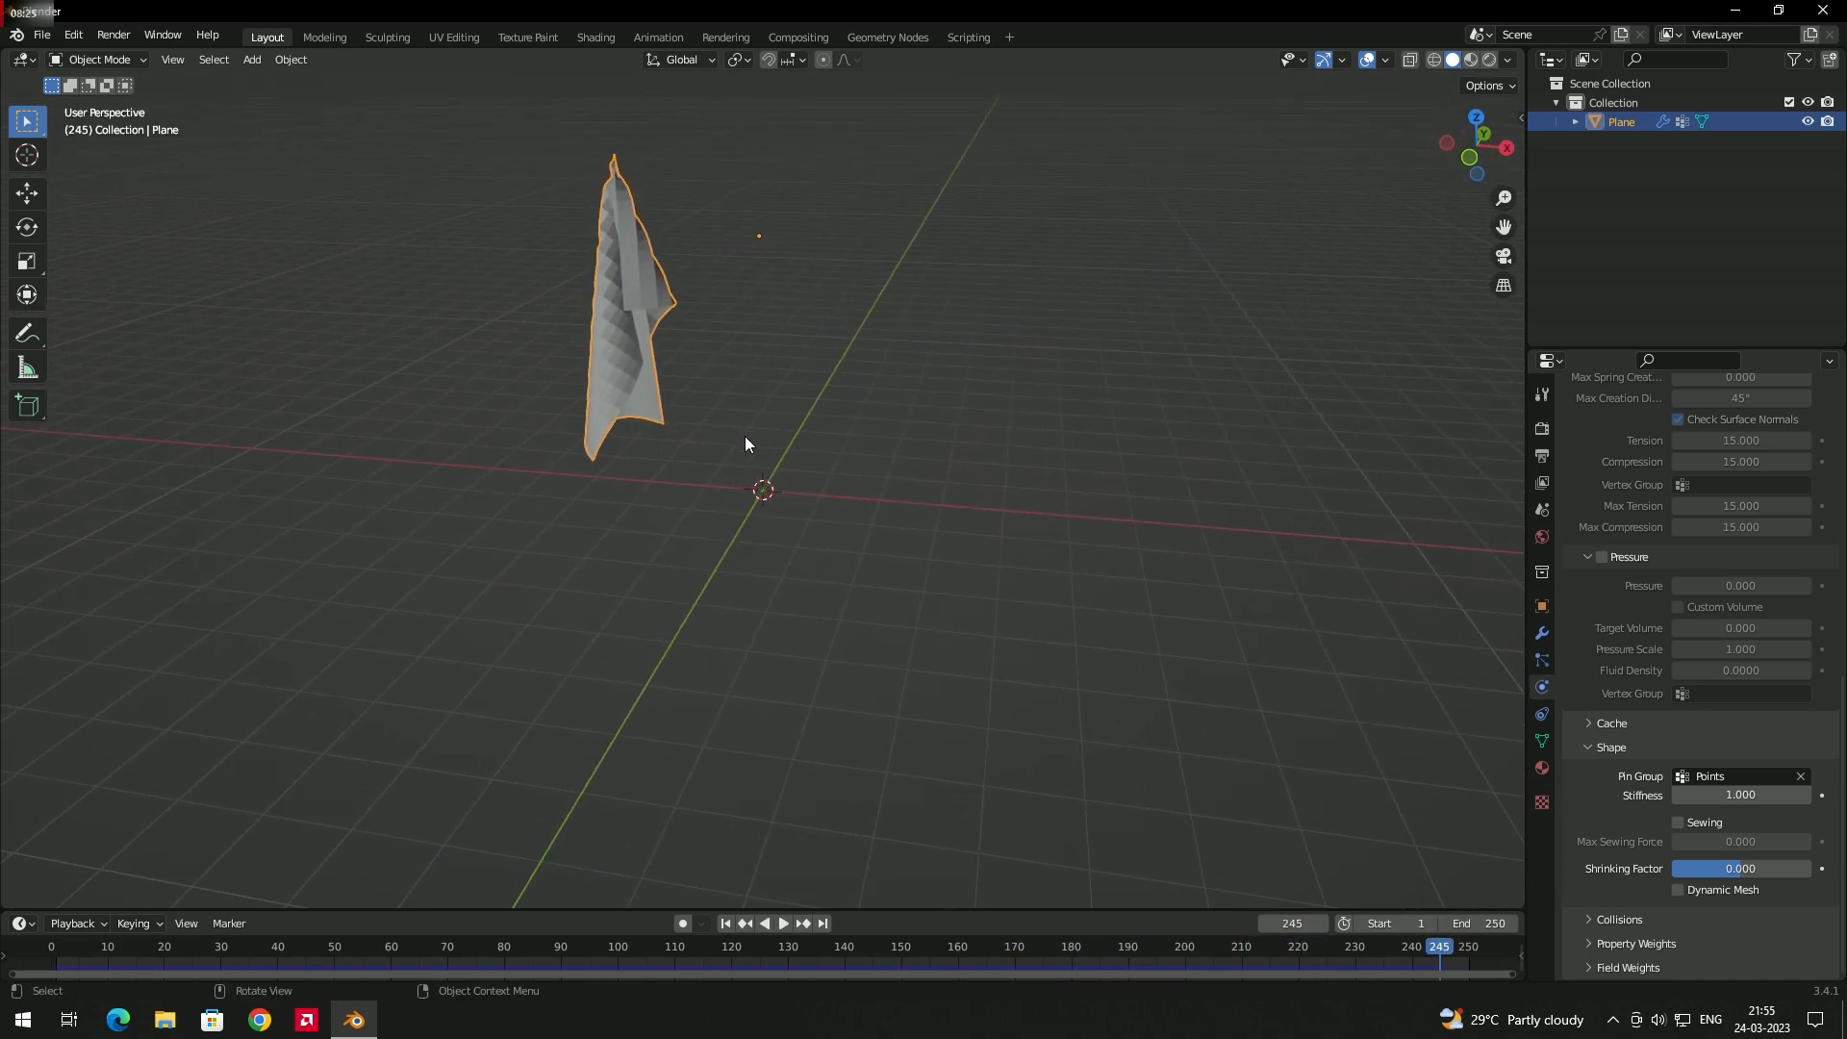
{"action": "middle_click_drag", "start_coordinate": [707, 373], "coordinate": [686, 381]}
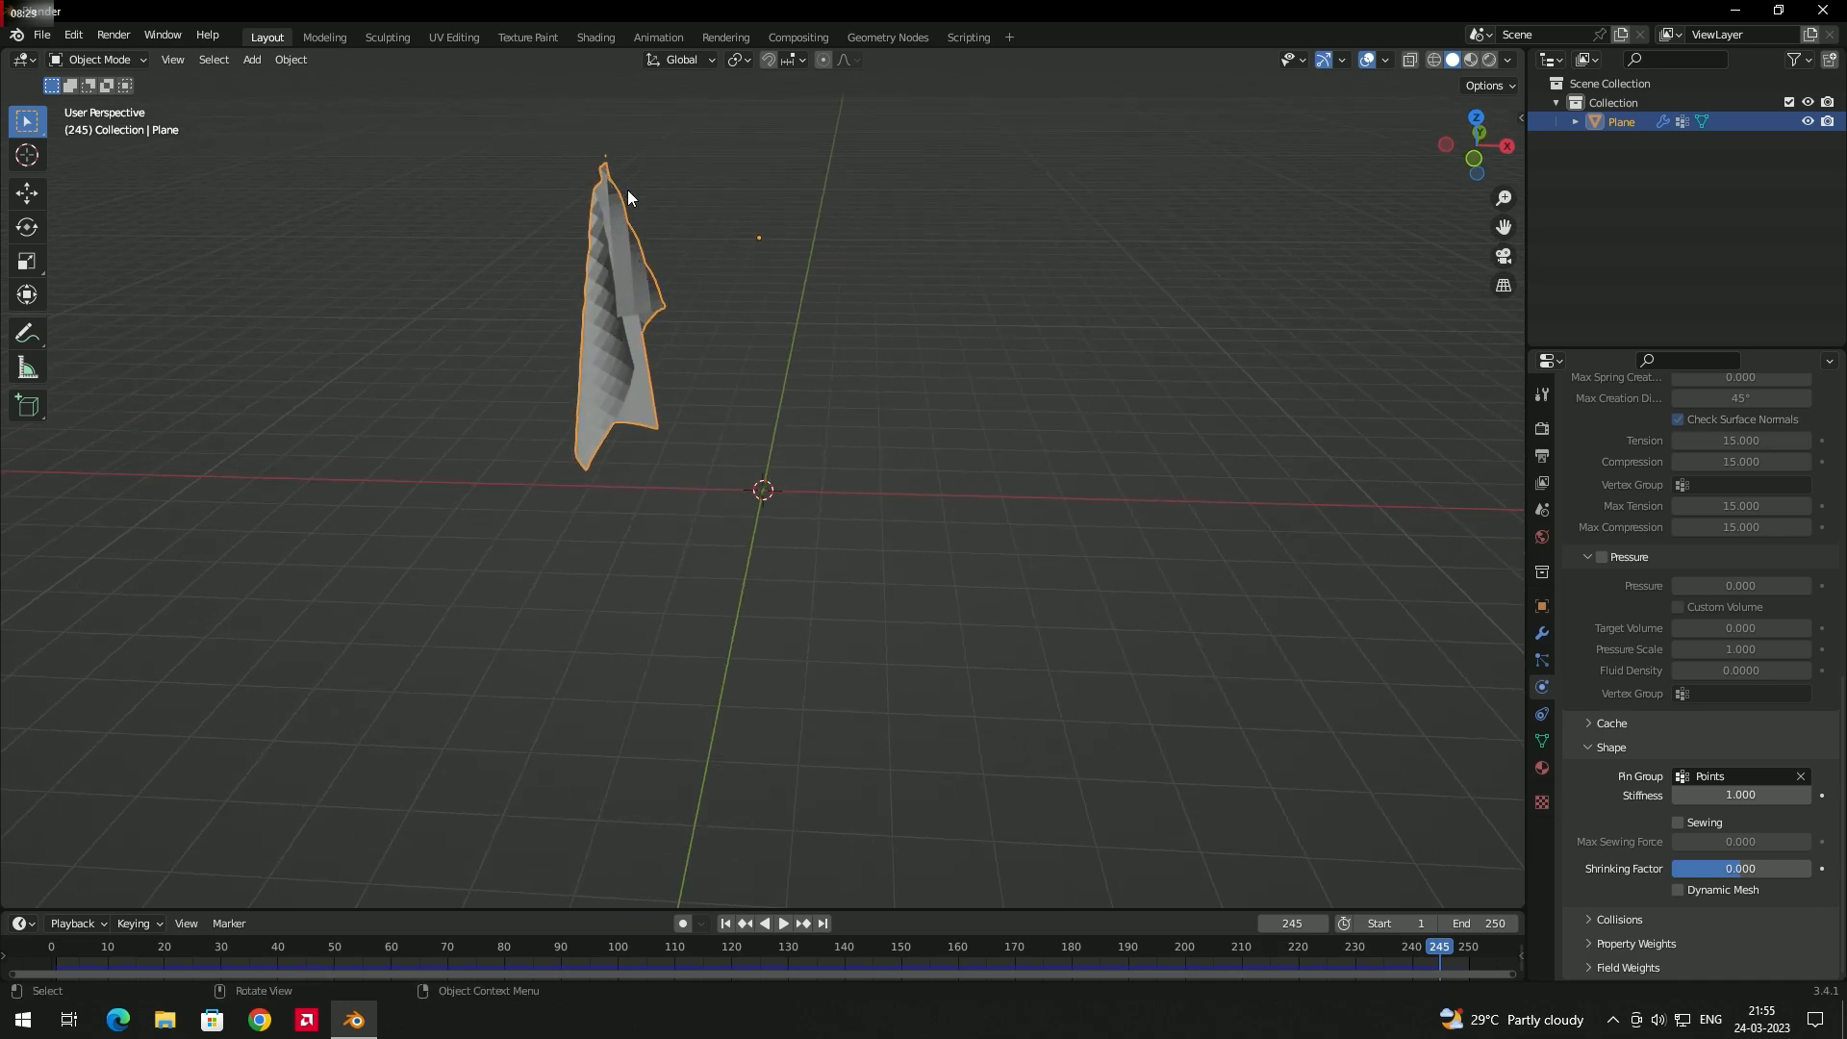
- Replay the pinned cloth simulation from the start, stop it partway and return to frame 1
{"action": "left_click", "coordinate": [726, 924]}
{"action": "left_click", "coordinate": [785, 924]}
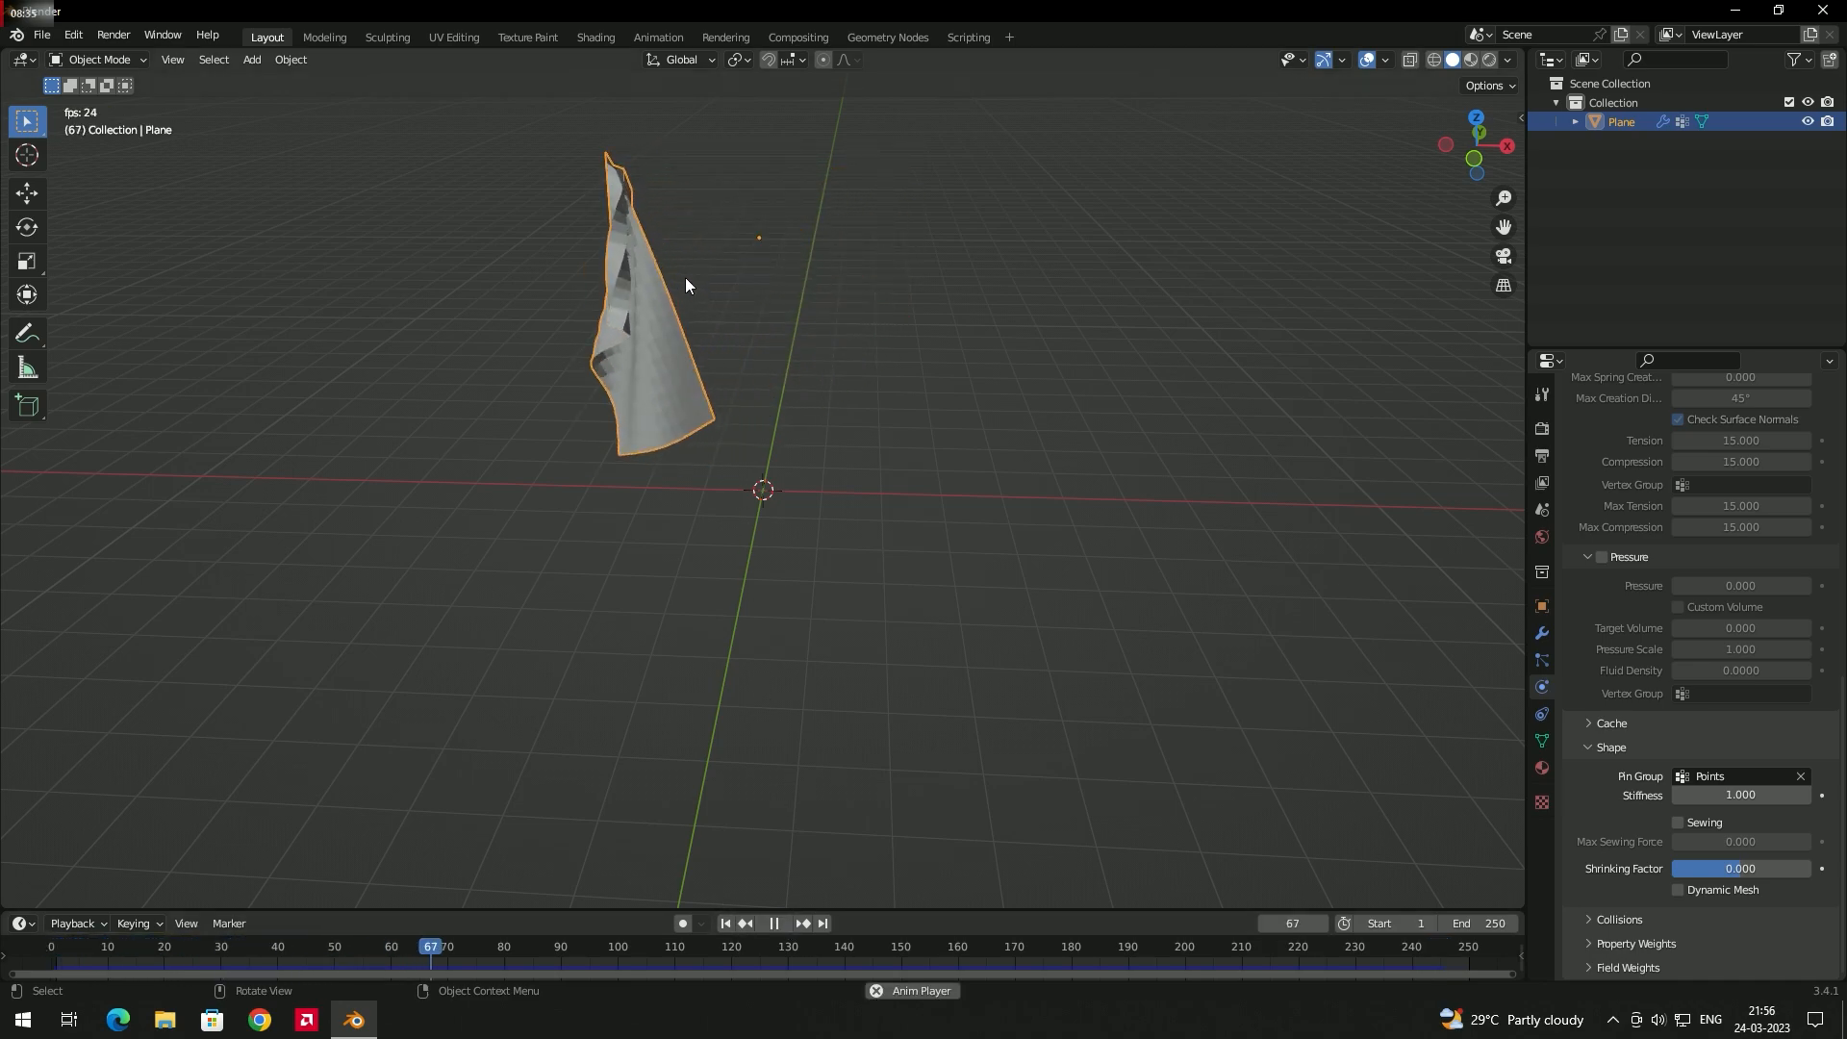
{"action": "middle_click_drag", "start_coordinate": [713, 334], "coordinate": [811, 547]}
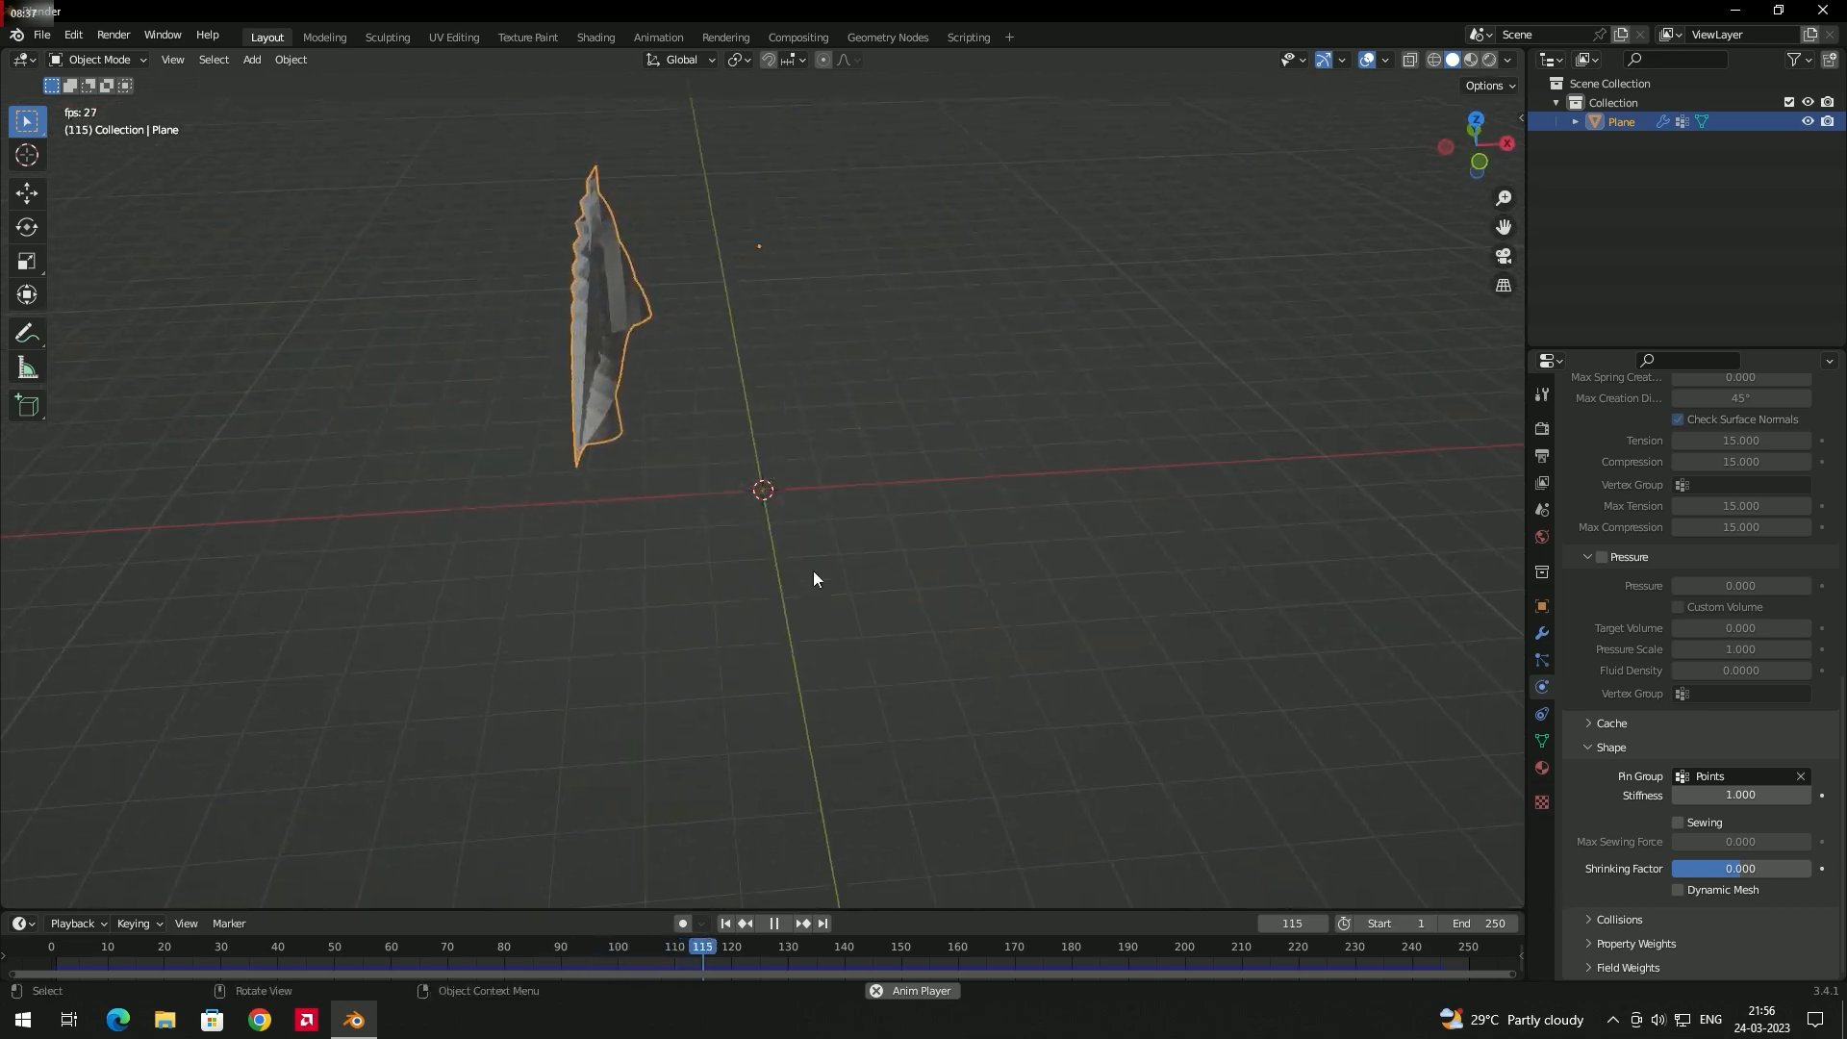
{"action": "left_click", "coordinate": [775, 924]}
{"action": "left_click", "coordinate": [726, 924]}
{"action": "middle_click_drag", "start_coordinate": [768, 470], "coordinate": [774, 231]}
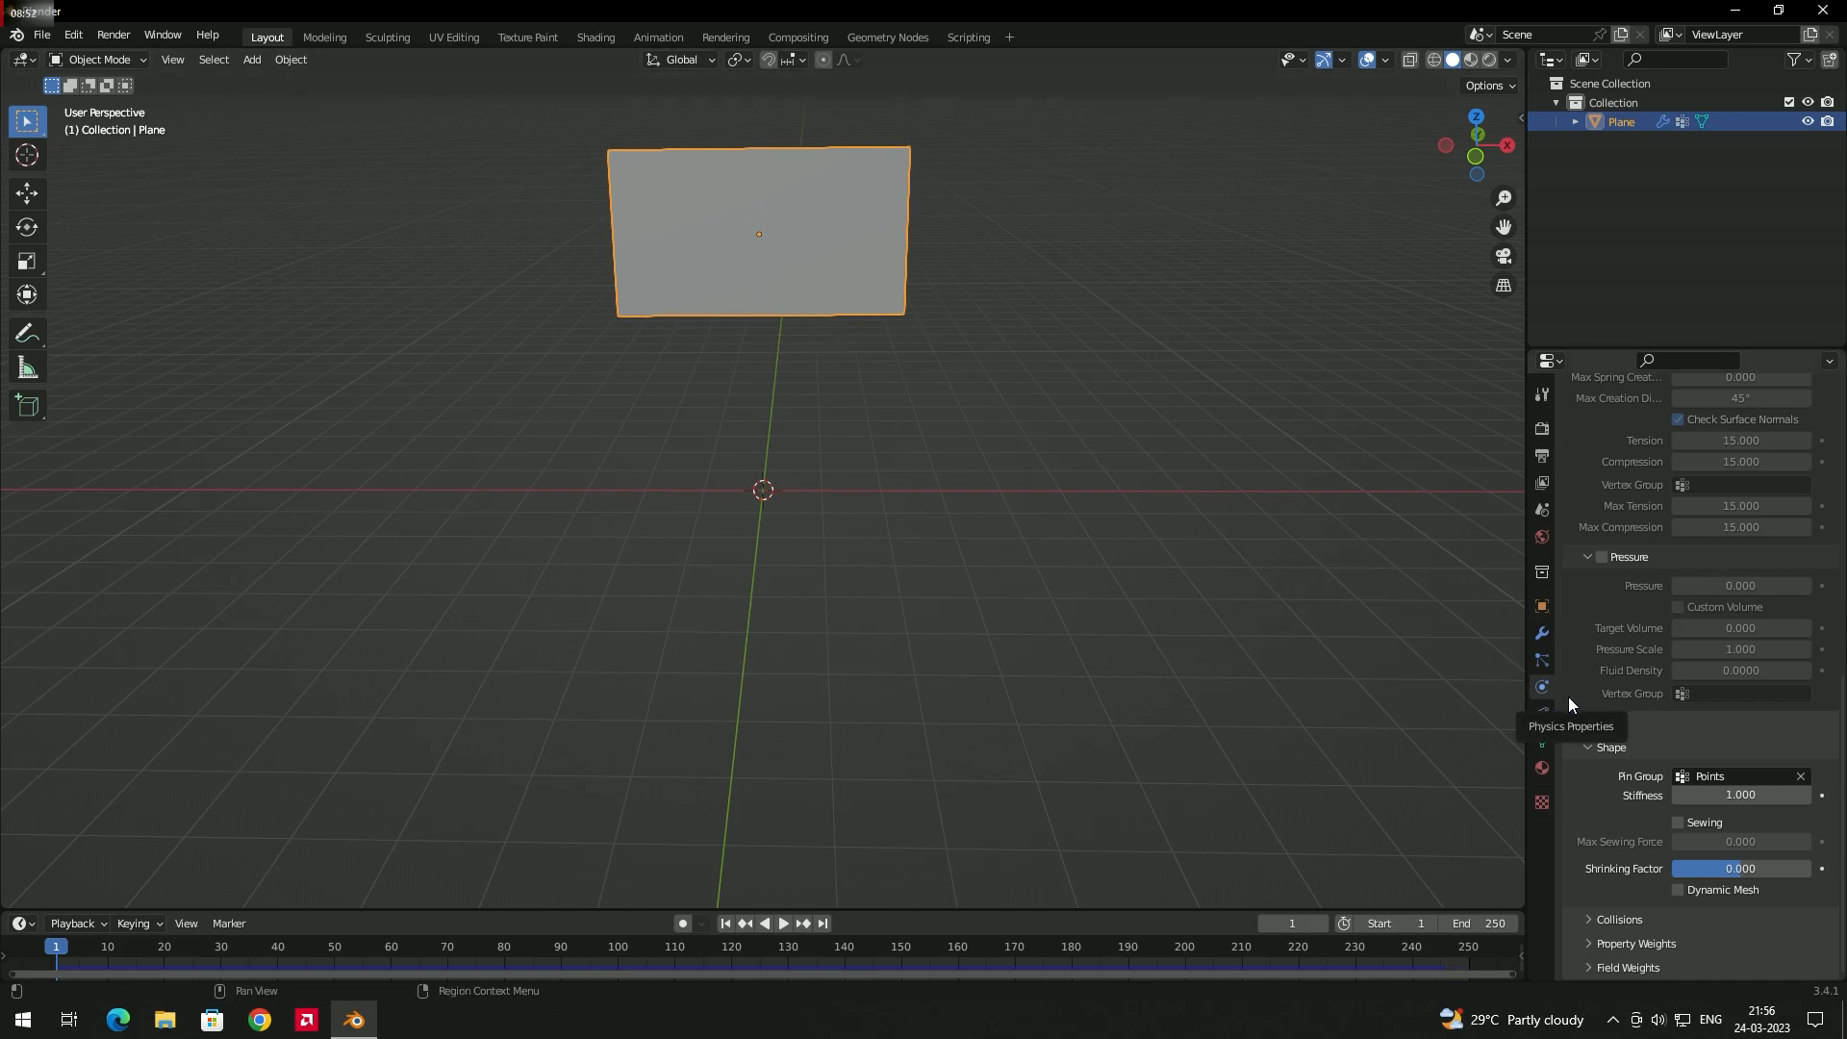
- Enable Self Collisions in the cloth's Collisions settings
{"action": "left_click", "coordinate": [1609, 747]}
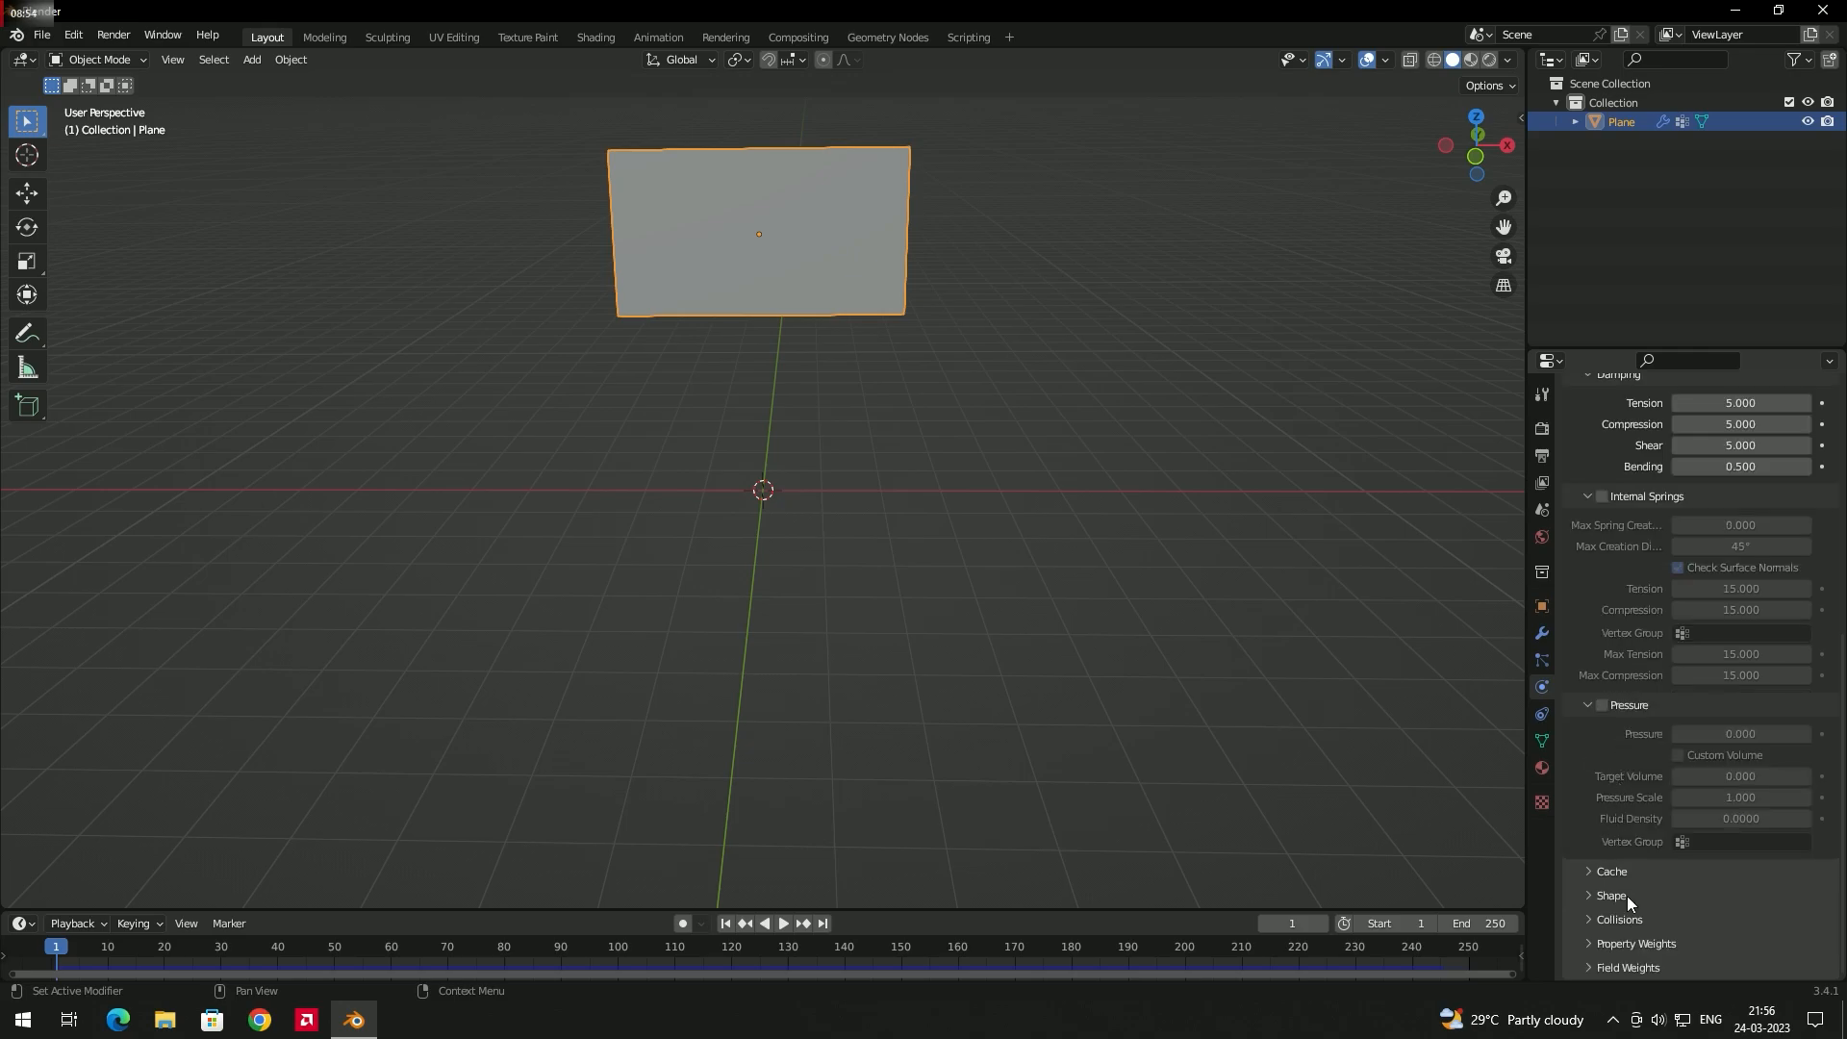
{"action": "left_click", "coordinate": [1592, 920]}
{"action": "scroll", "coordinate": [1637, 866], "scroll_direction": "down", "scroll_amount": 5}
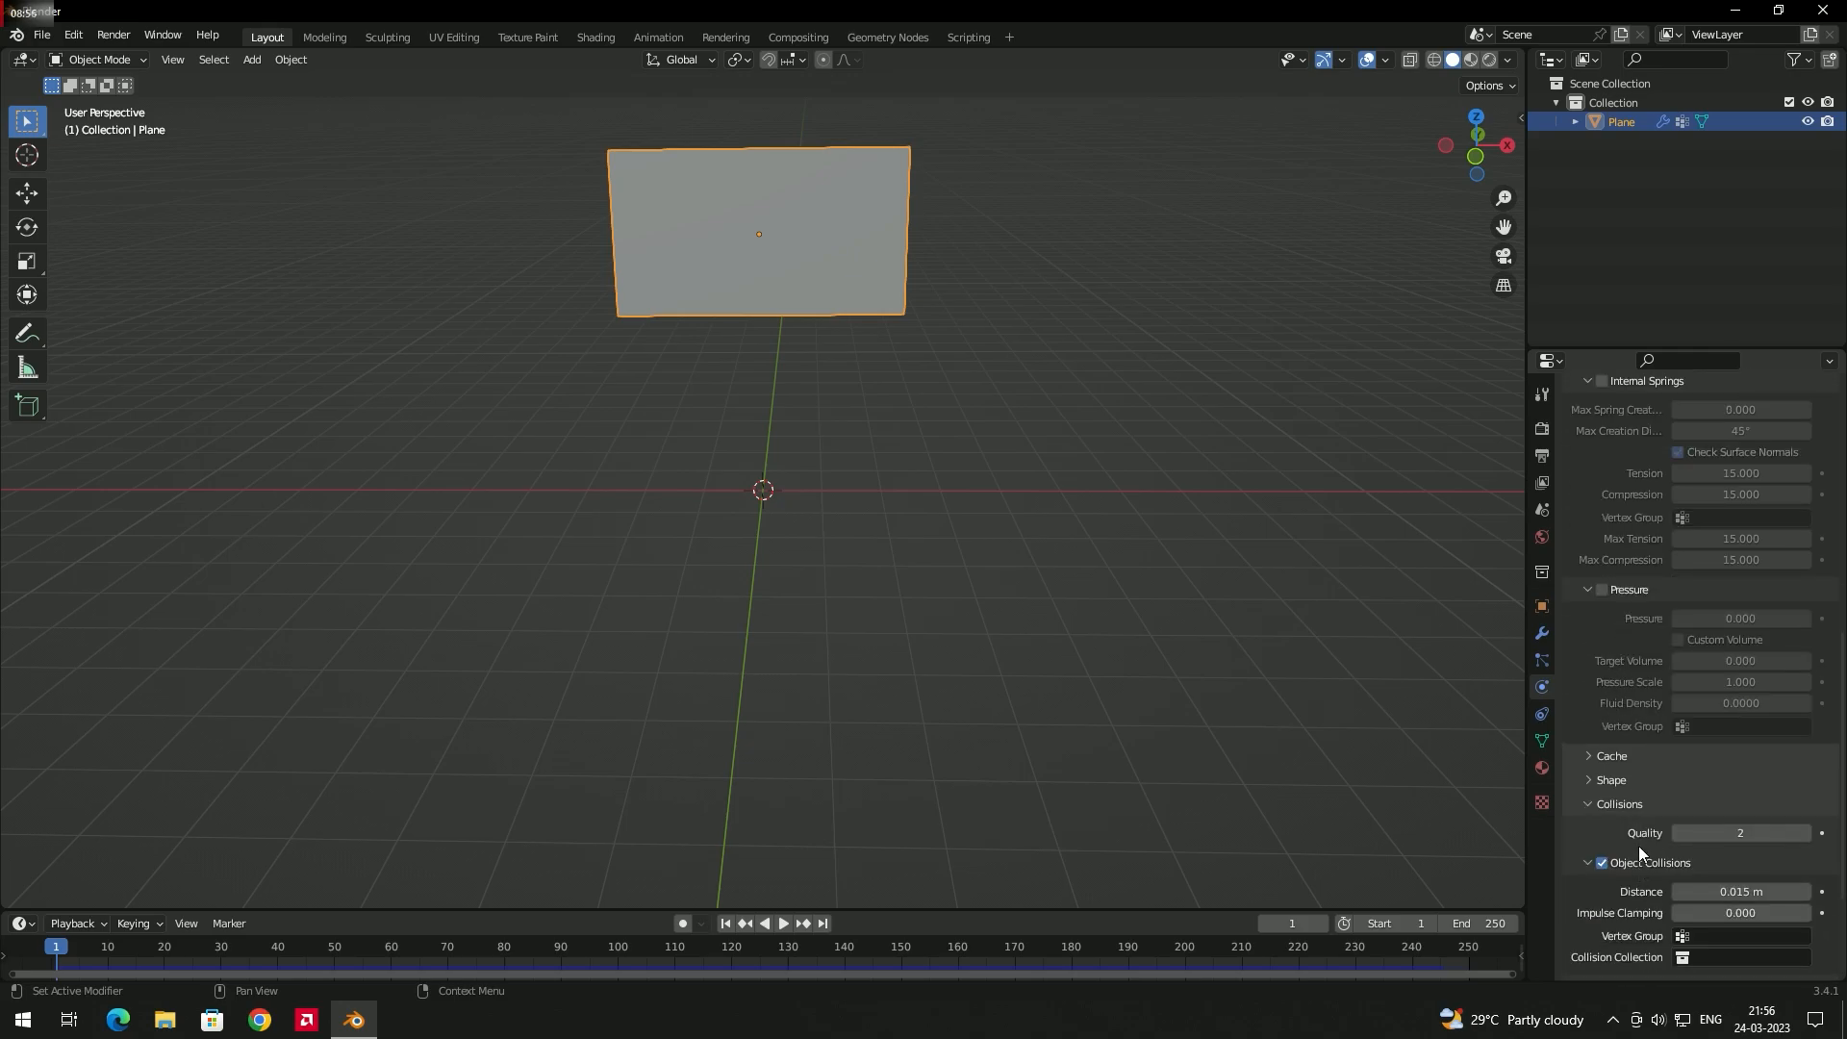
{"action": "scroll", "coordinate": [1636, 822], "scroll_direction": "down", "scroll_amount": 2}
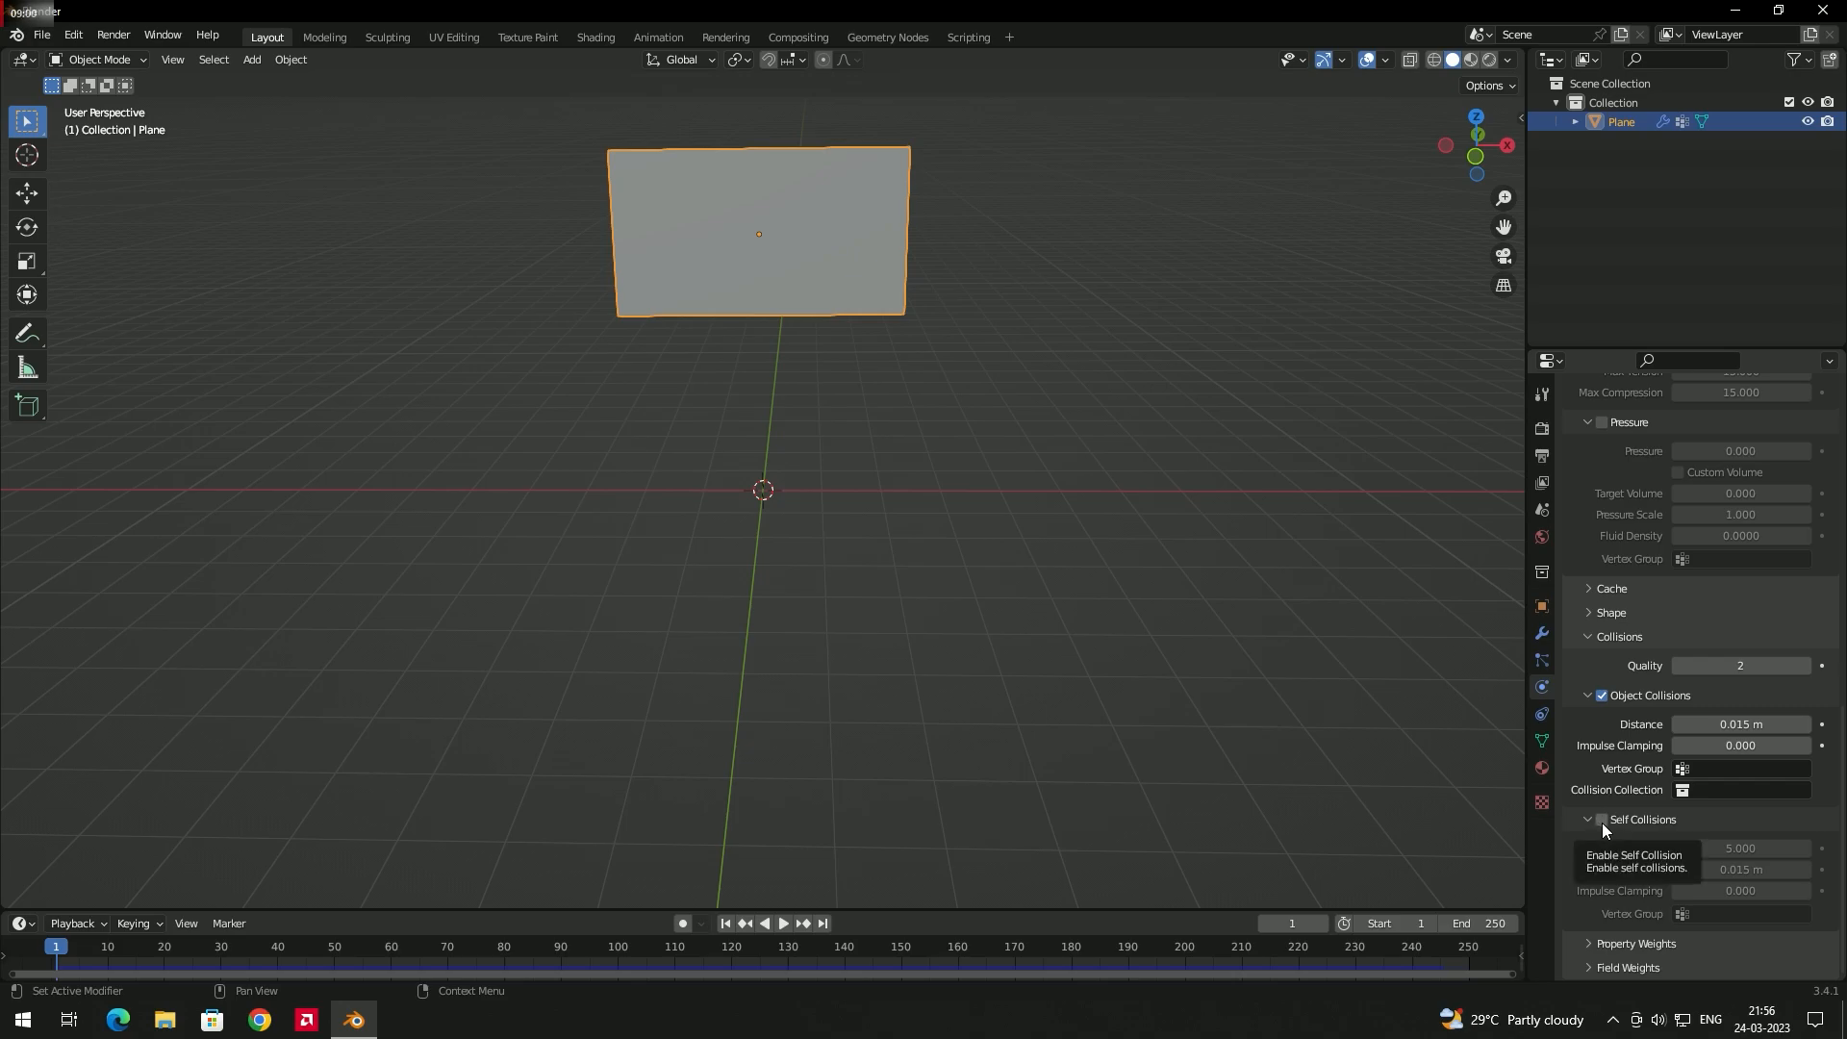
{"action": "left_click", "coordinate": [1602, 821]}
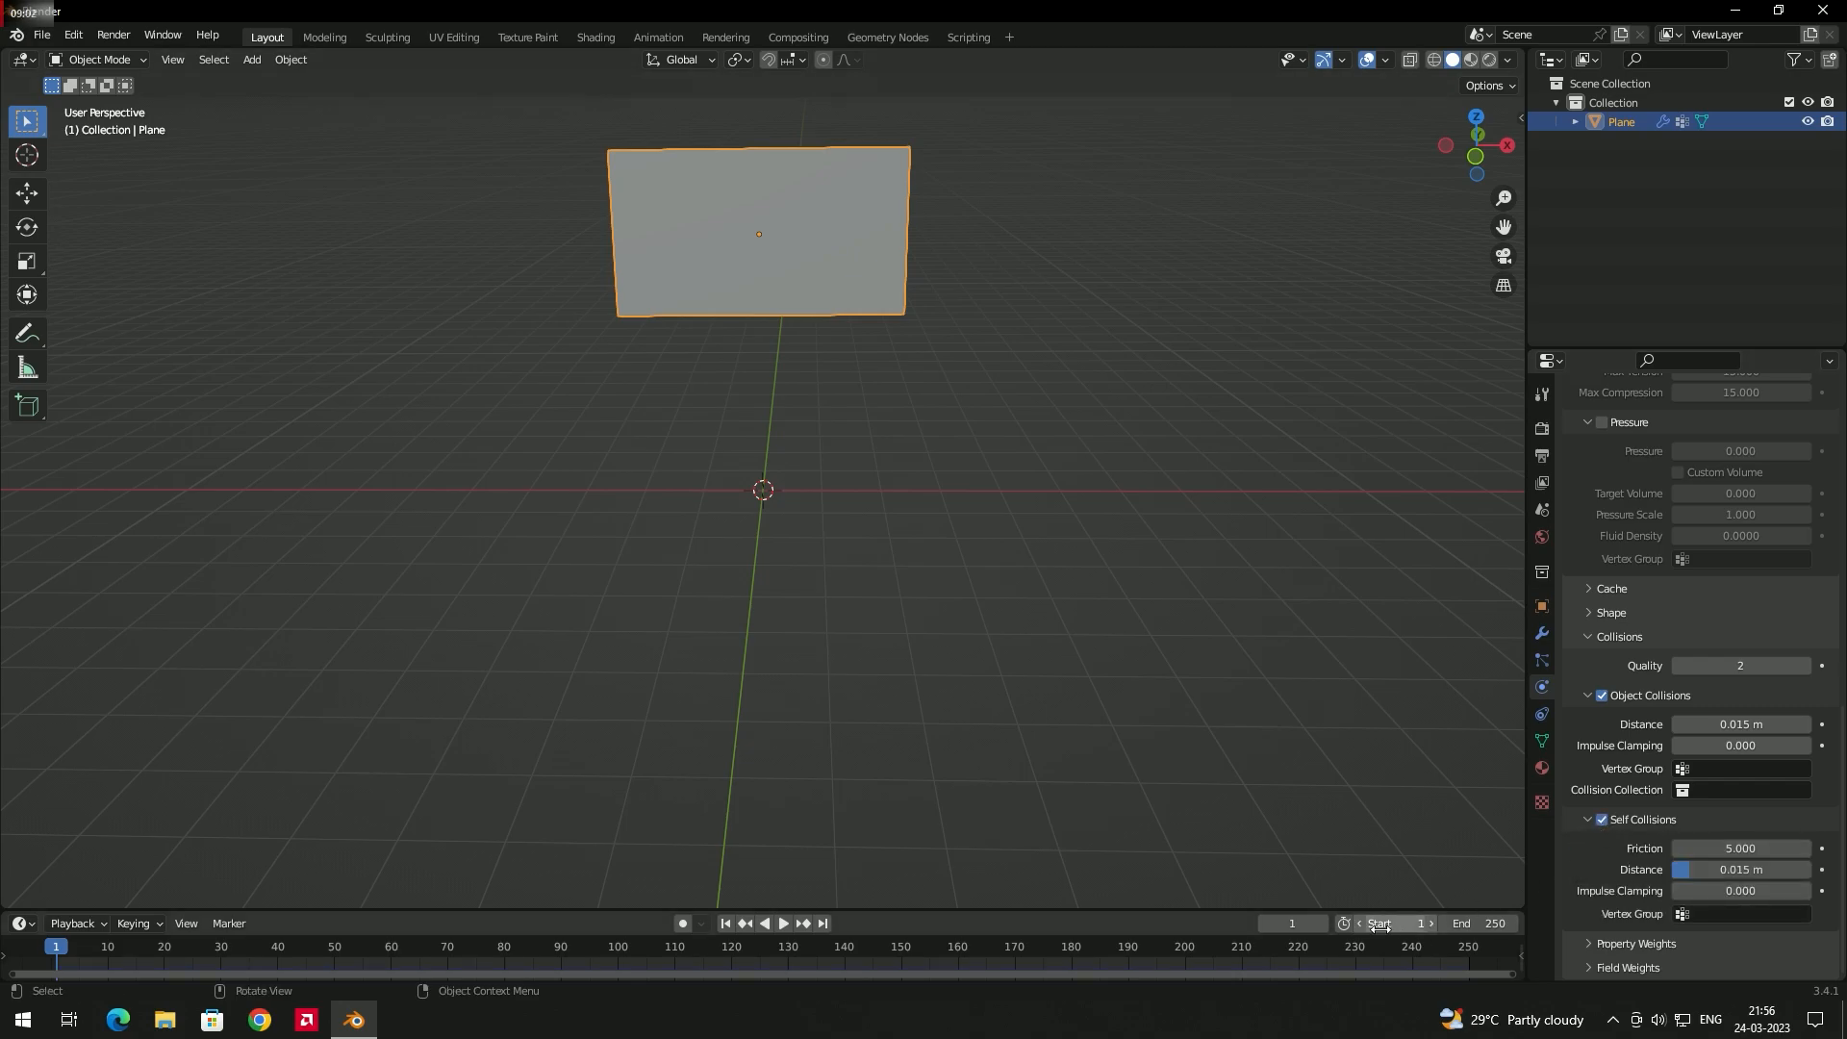
- Play the simulation with self collisions, examine how the cloth folds up close, and cancel playback to return to frame 1
{"action": "left_click", "coordinate": [787, 927]}
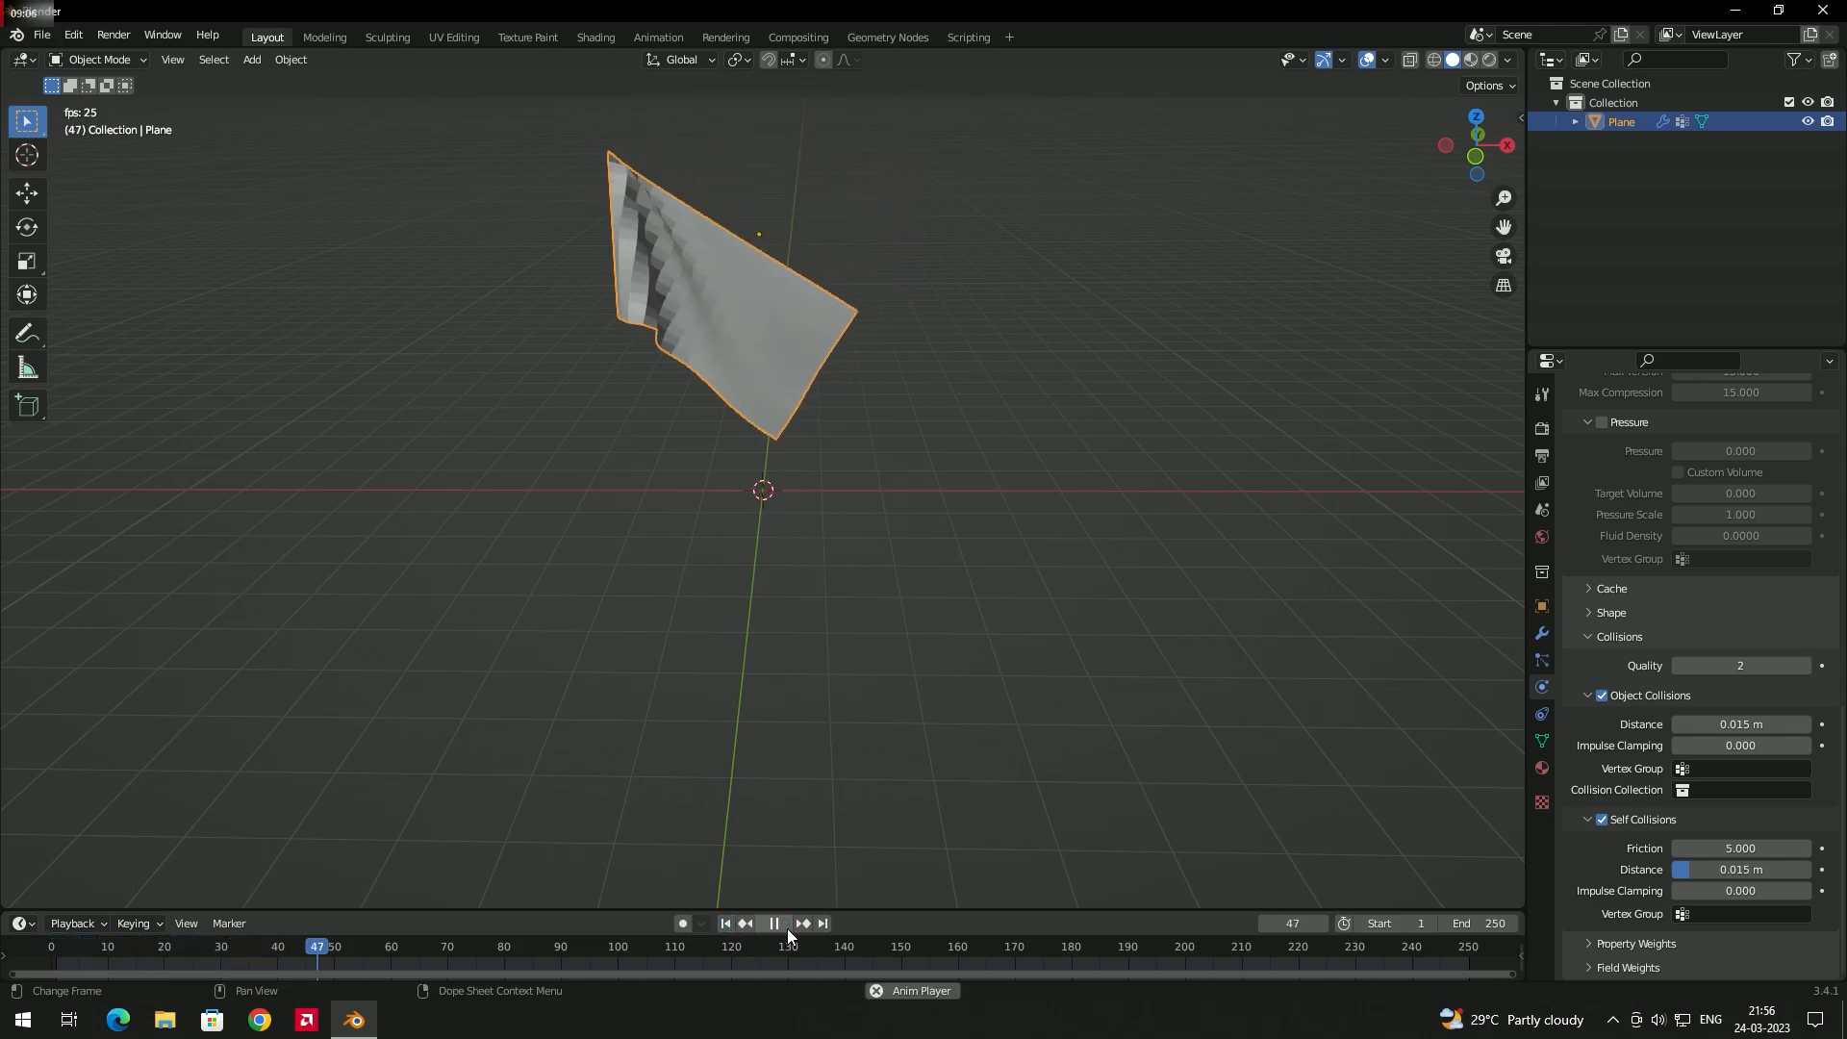
{"action": "middle_click_drag", "start_coordinate": [660, 453], "coordinate": [891, 569]}
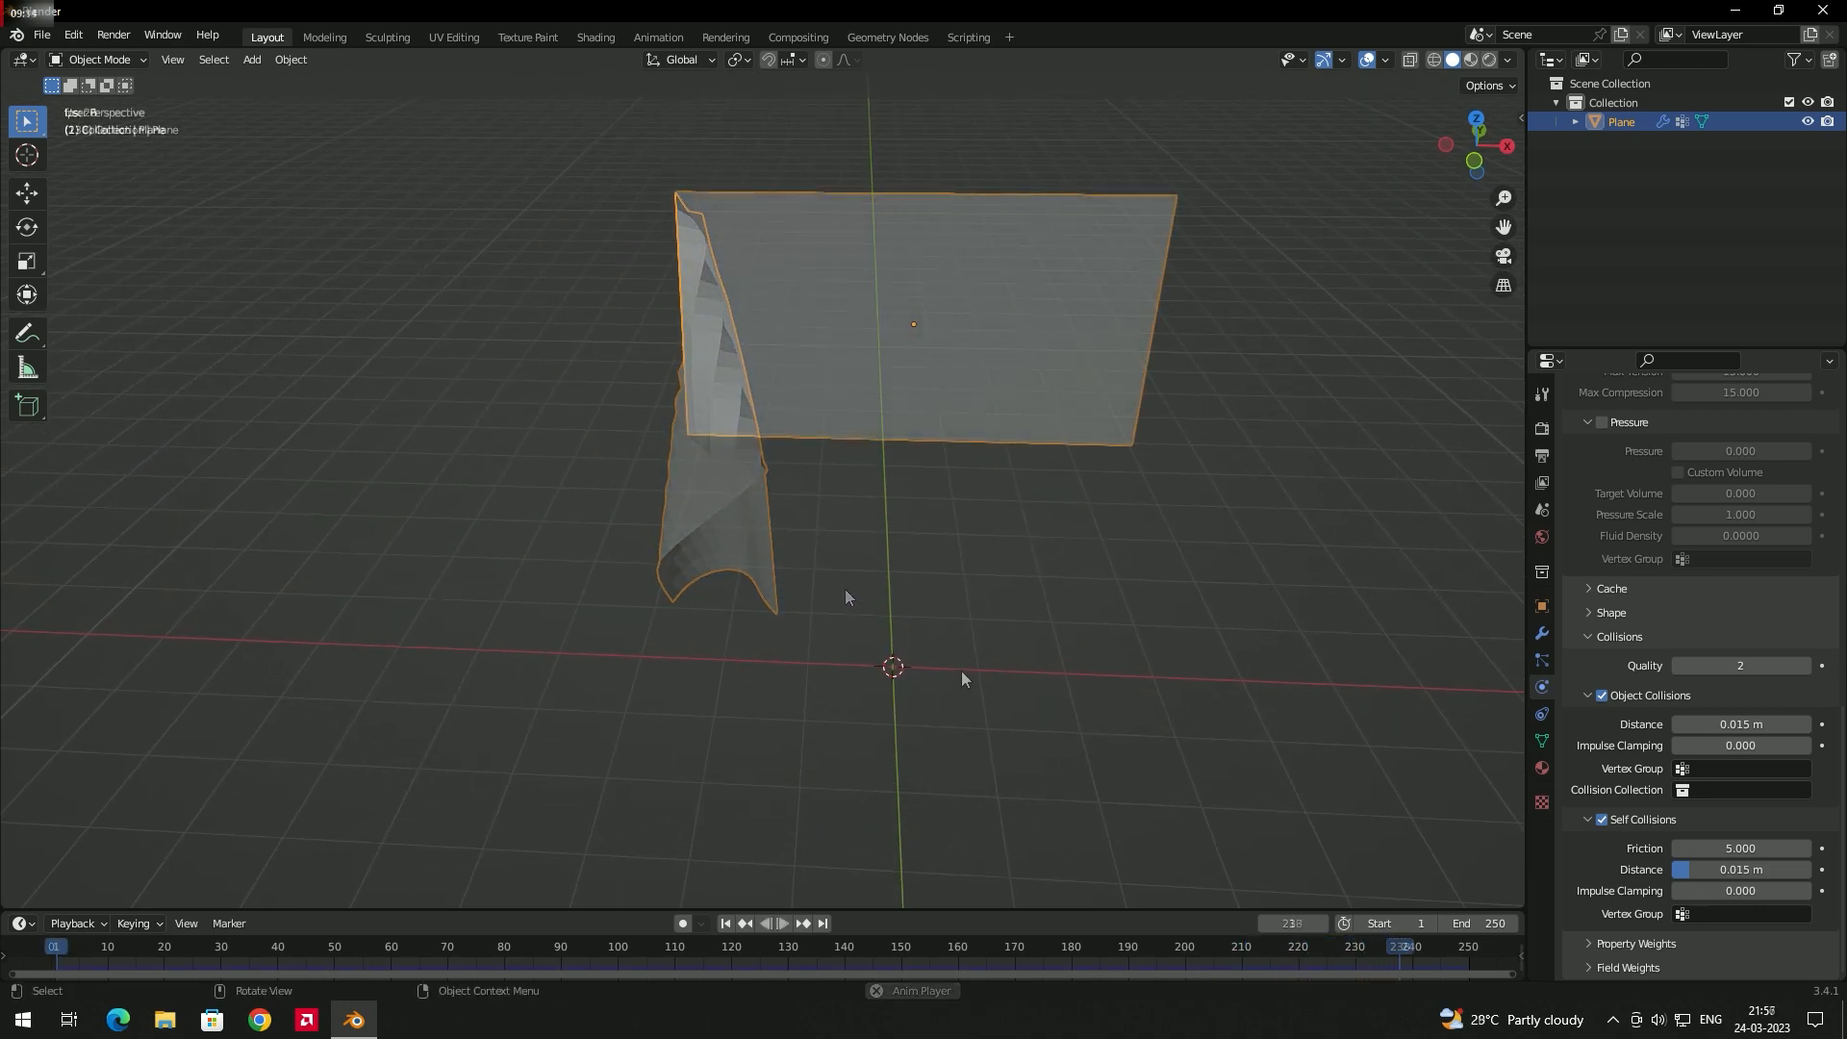
{"action": "key", "text": "Escape"}
{"action": "middle_click_drag", "start_coordinate": [961, 673], "coordinate": [950, 500]}
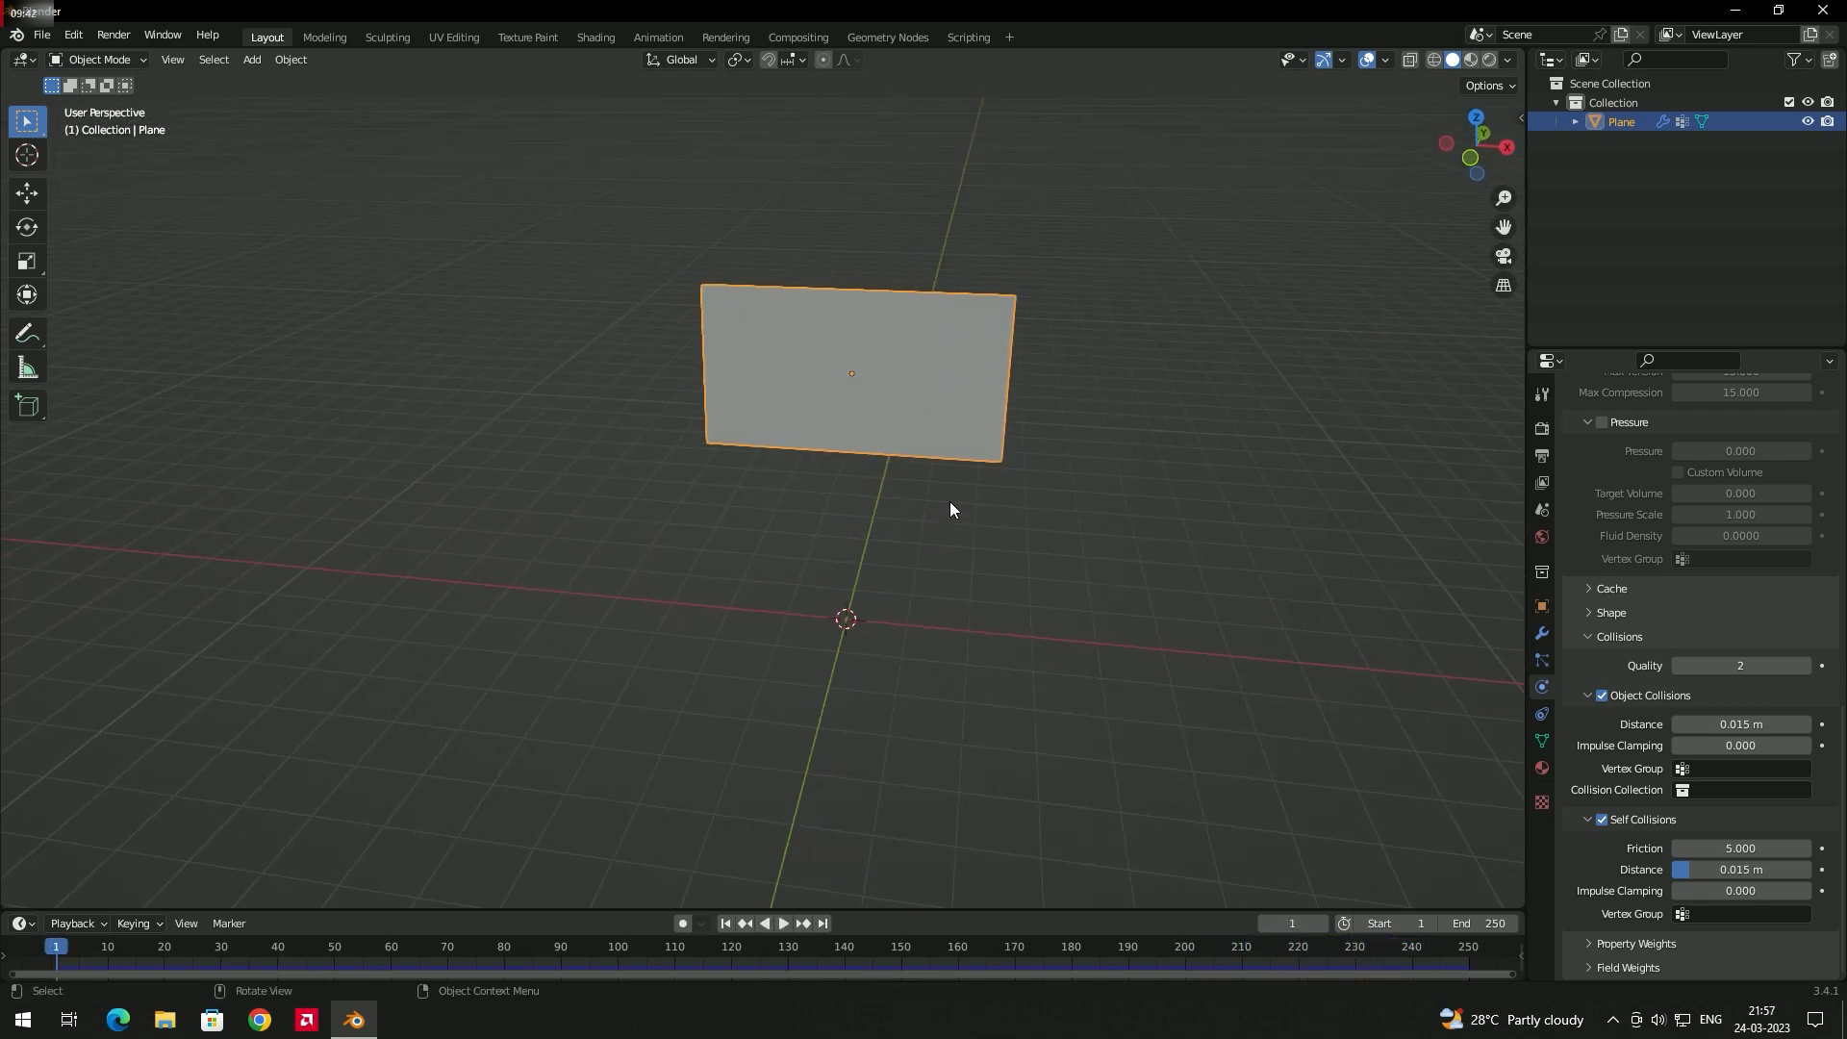
- Play the cloth simulation up to frame 38, pause it and inspect the partly draped cloth
{"action": "left_click", "coordinate": [783, 924]}
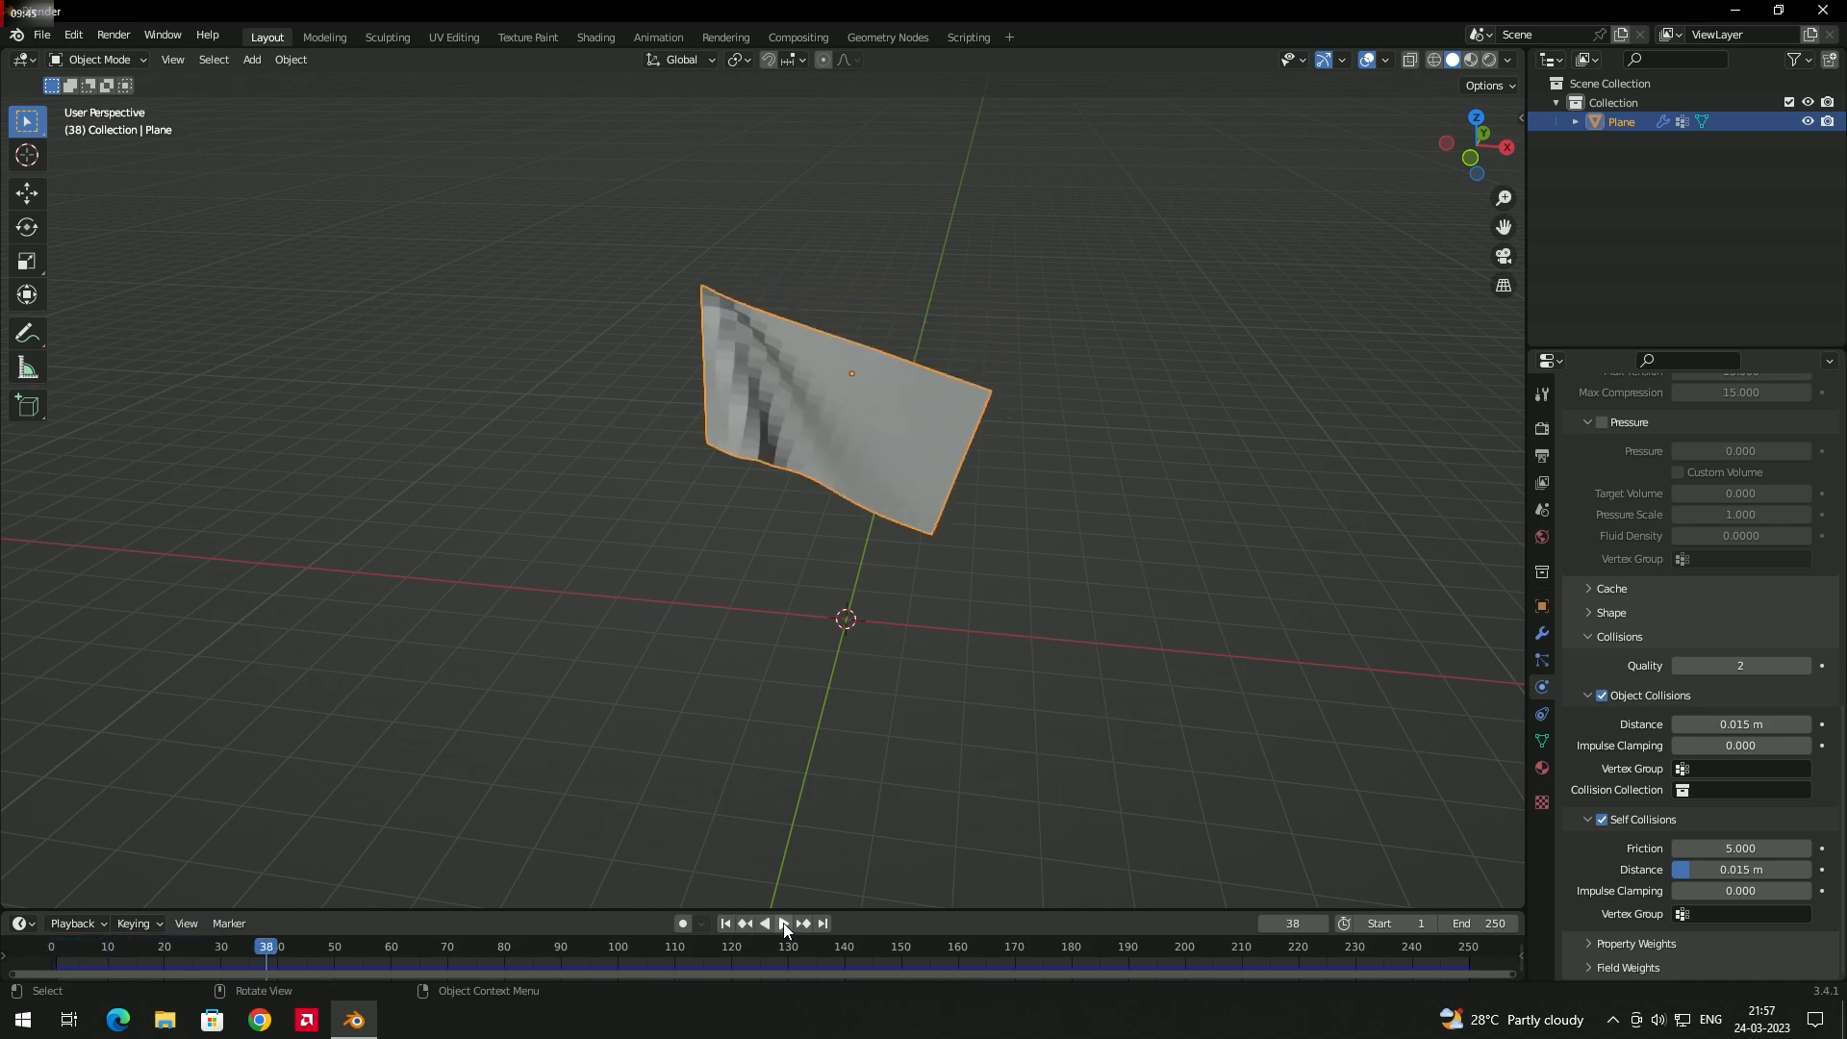
{"action": "middle_click_drag", "start_coordinate": [783, 550], "coordinate": [799, 543]}
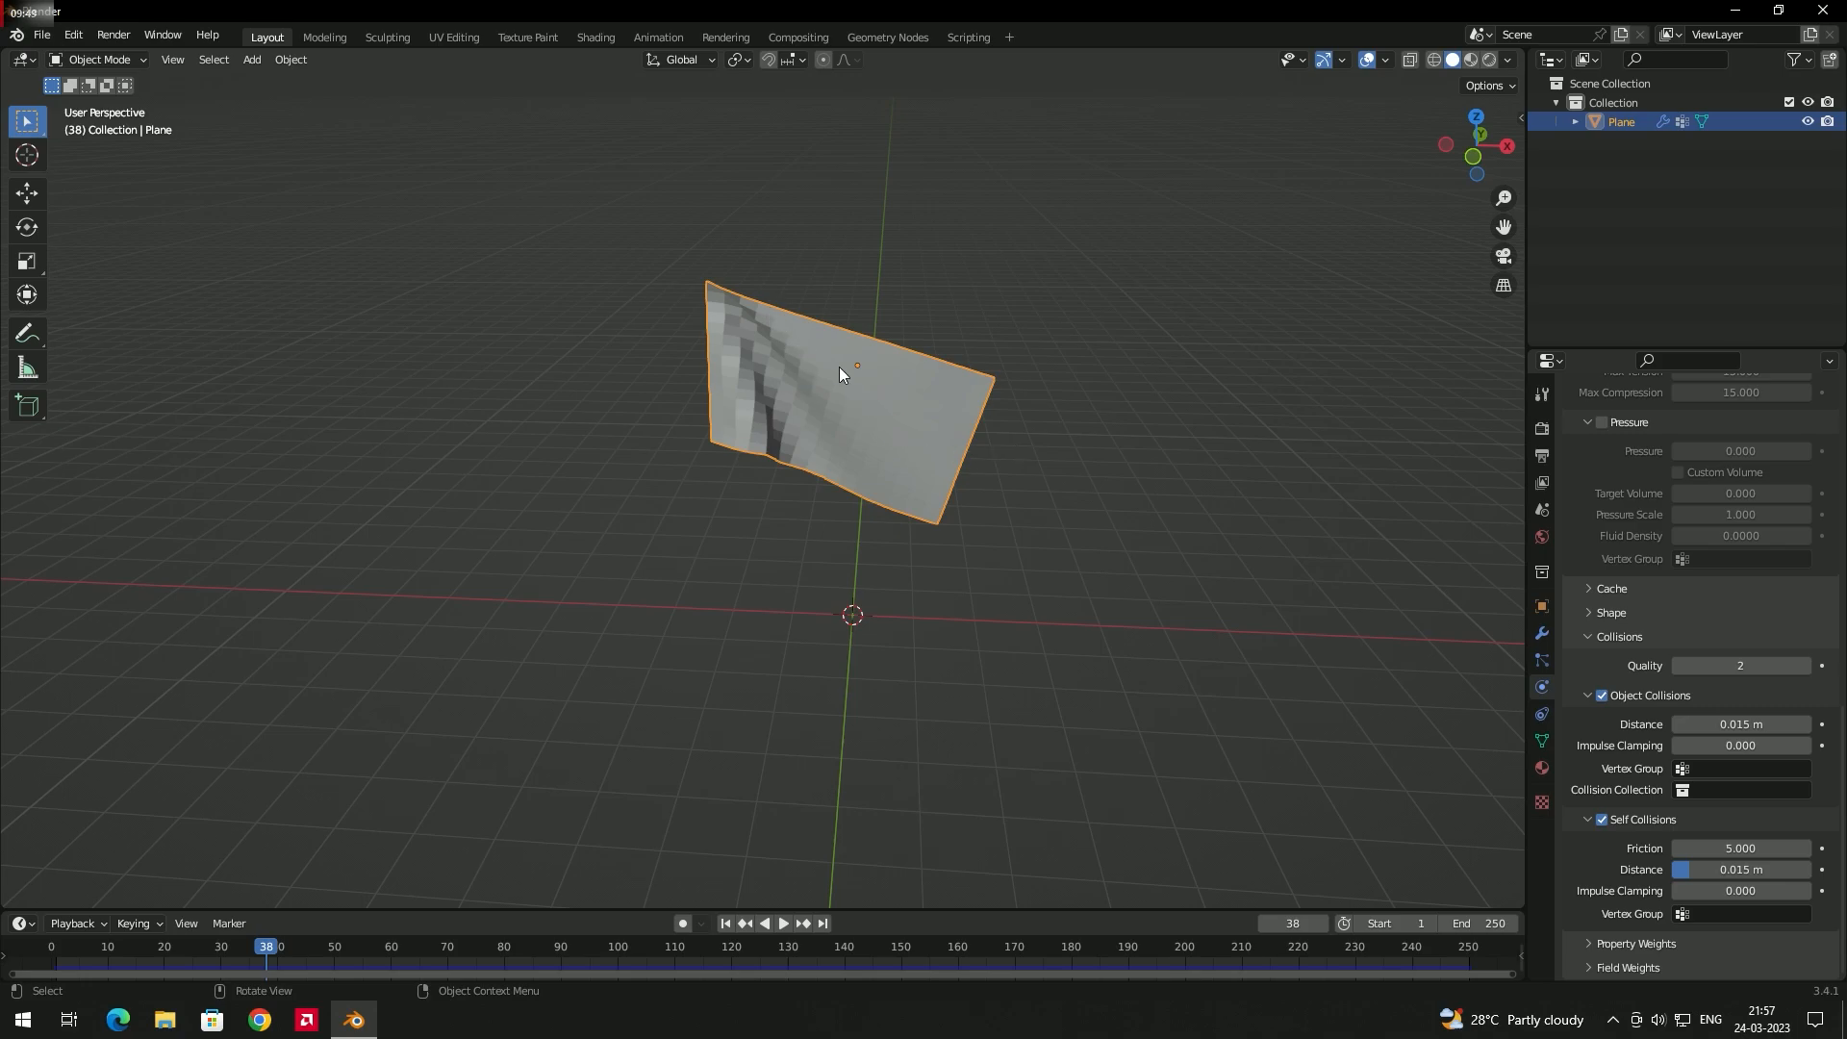
{"action": "middle_click_drag", "start_coordinate": [743, 309], "coordinate": [912, 396]}
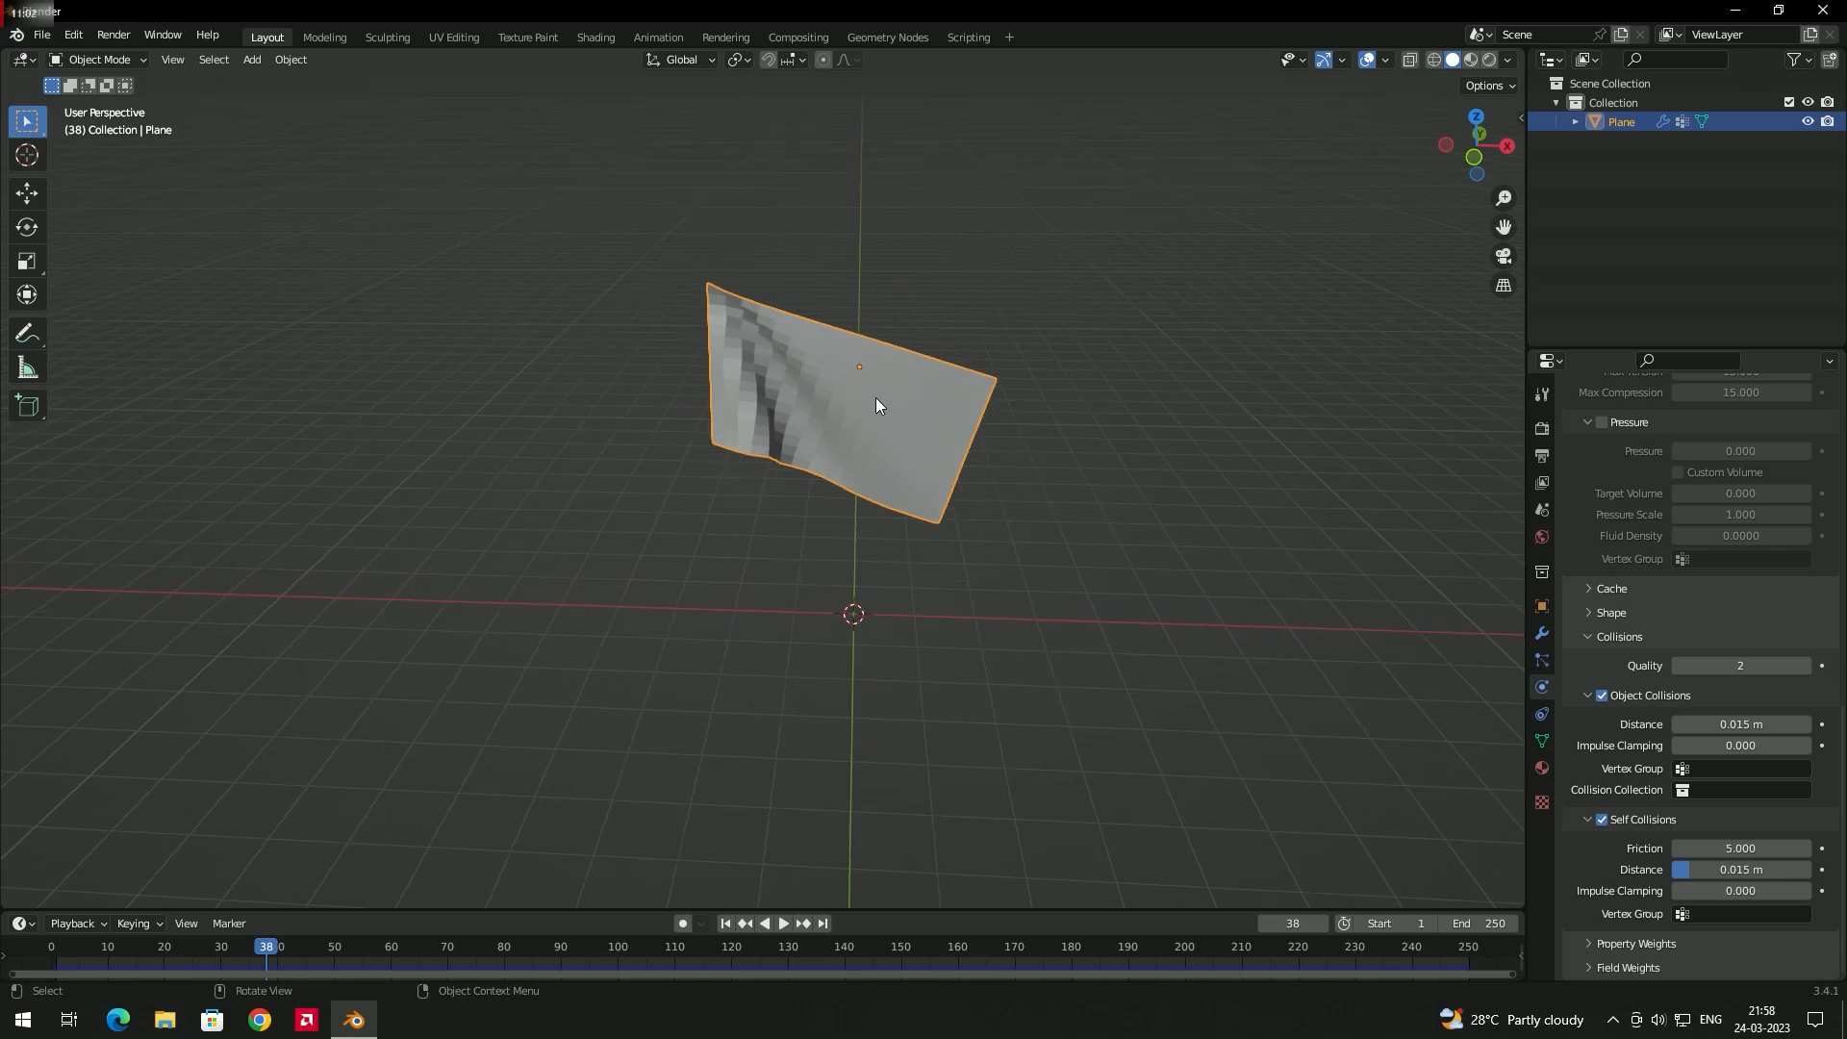
{"action": "middle_click_drag", "start_coordinate": [869, 424], "coordinate": [872, 425]}
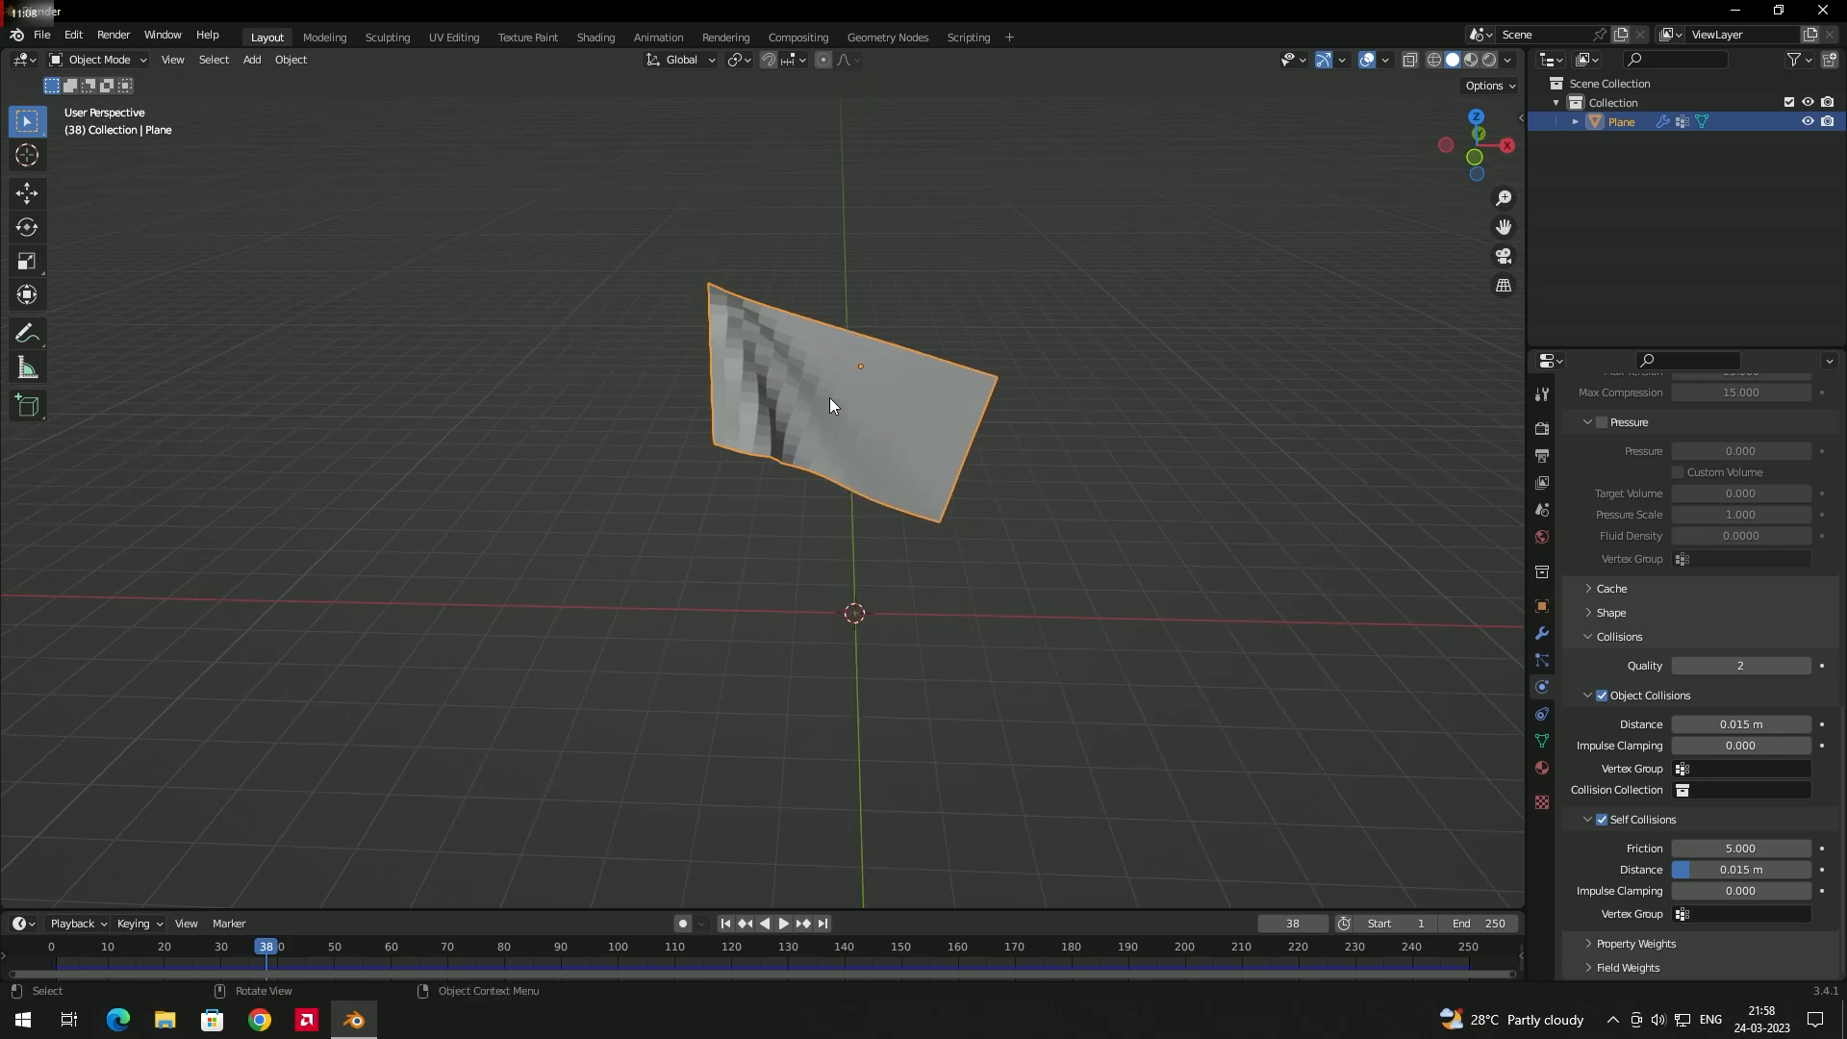
- Add a Wind force field at the world origin
{"action": "key", "text": "shift+a"}
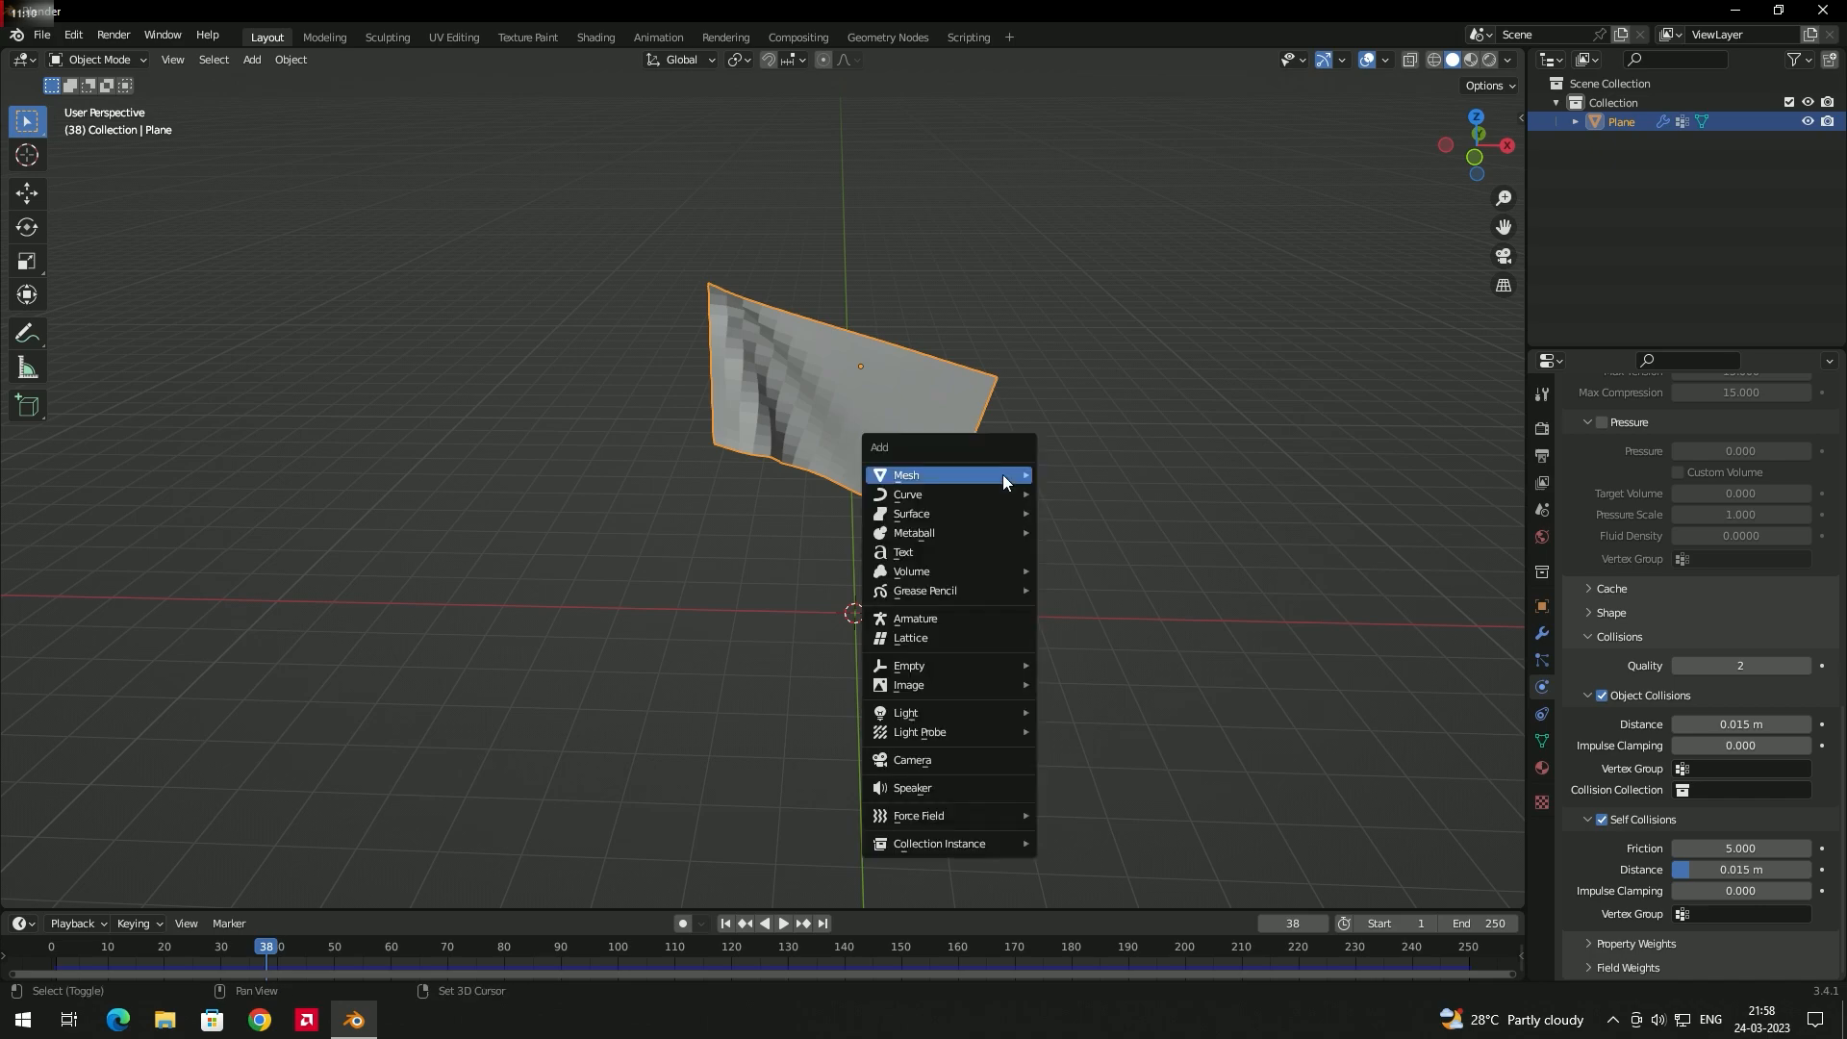
{"action": "mouse_move", "coordinate": [946, 812]}
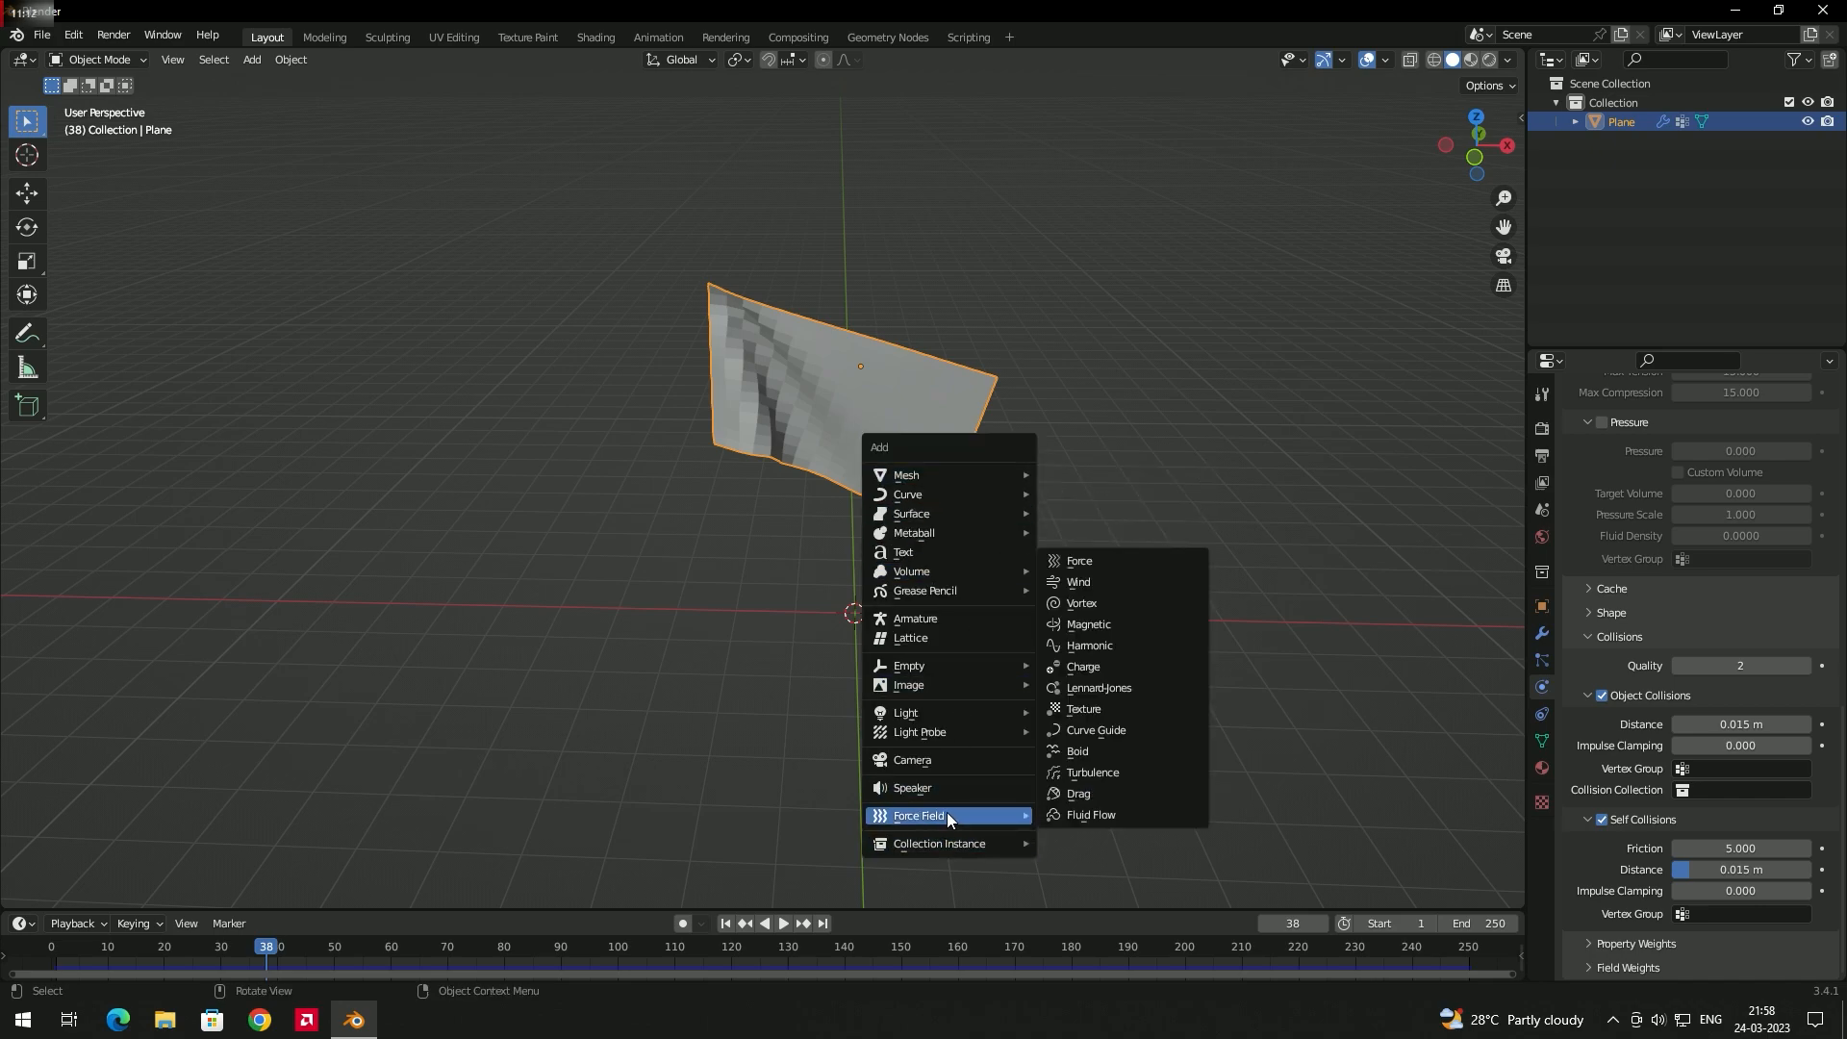
{"action": "left_click", "coordinate": [1122, 590]}
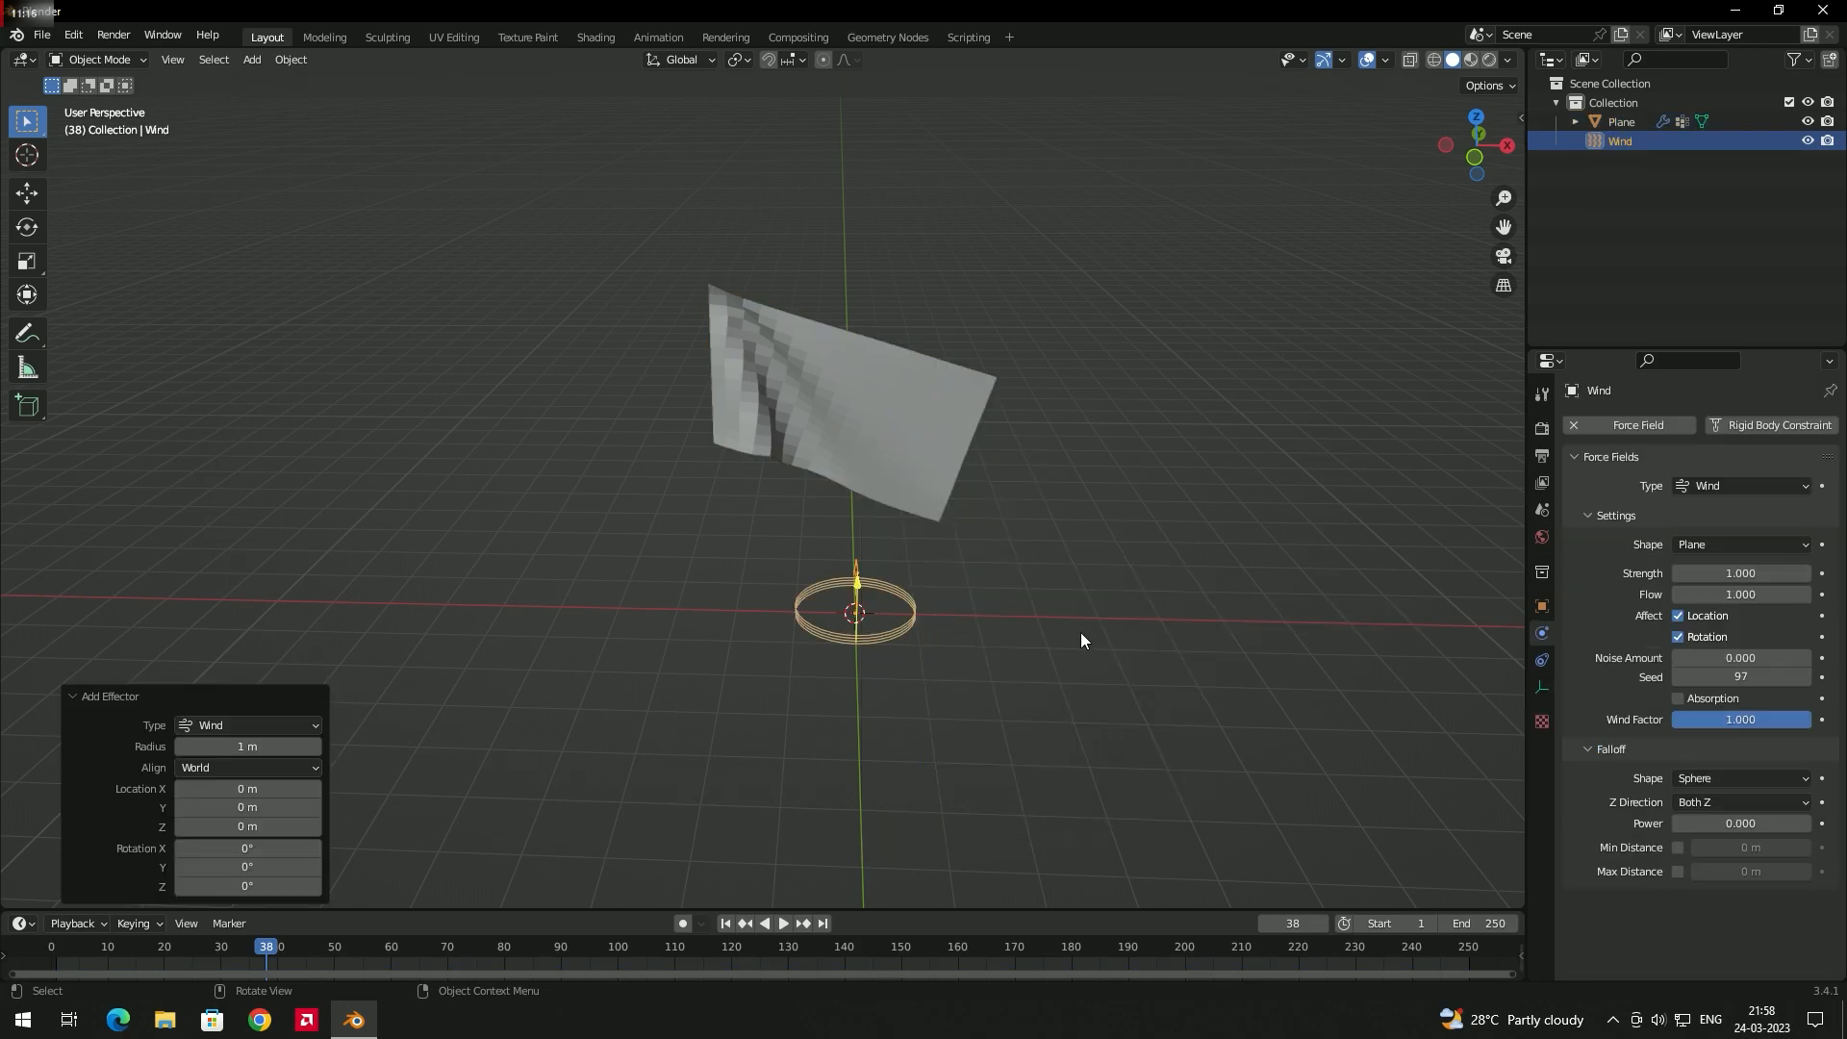
- Raise the Wind force field's strength to about 14.3
{"action": "middle_click_drag", "start_coordinate": [960, 657], "coordinate": [869, 616]}
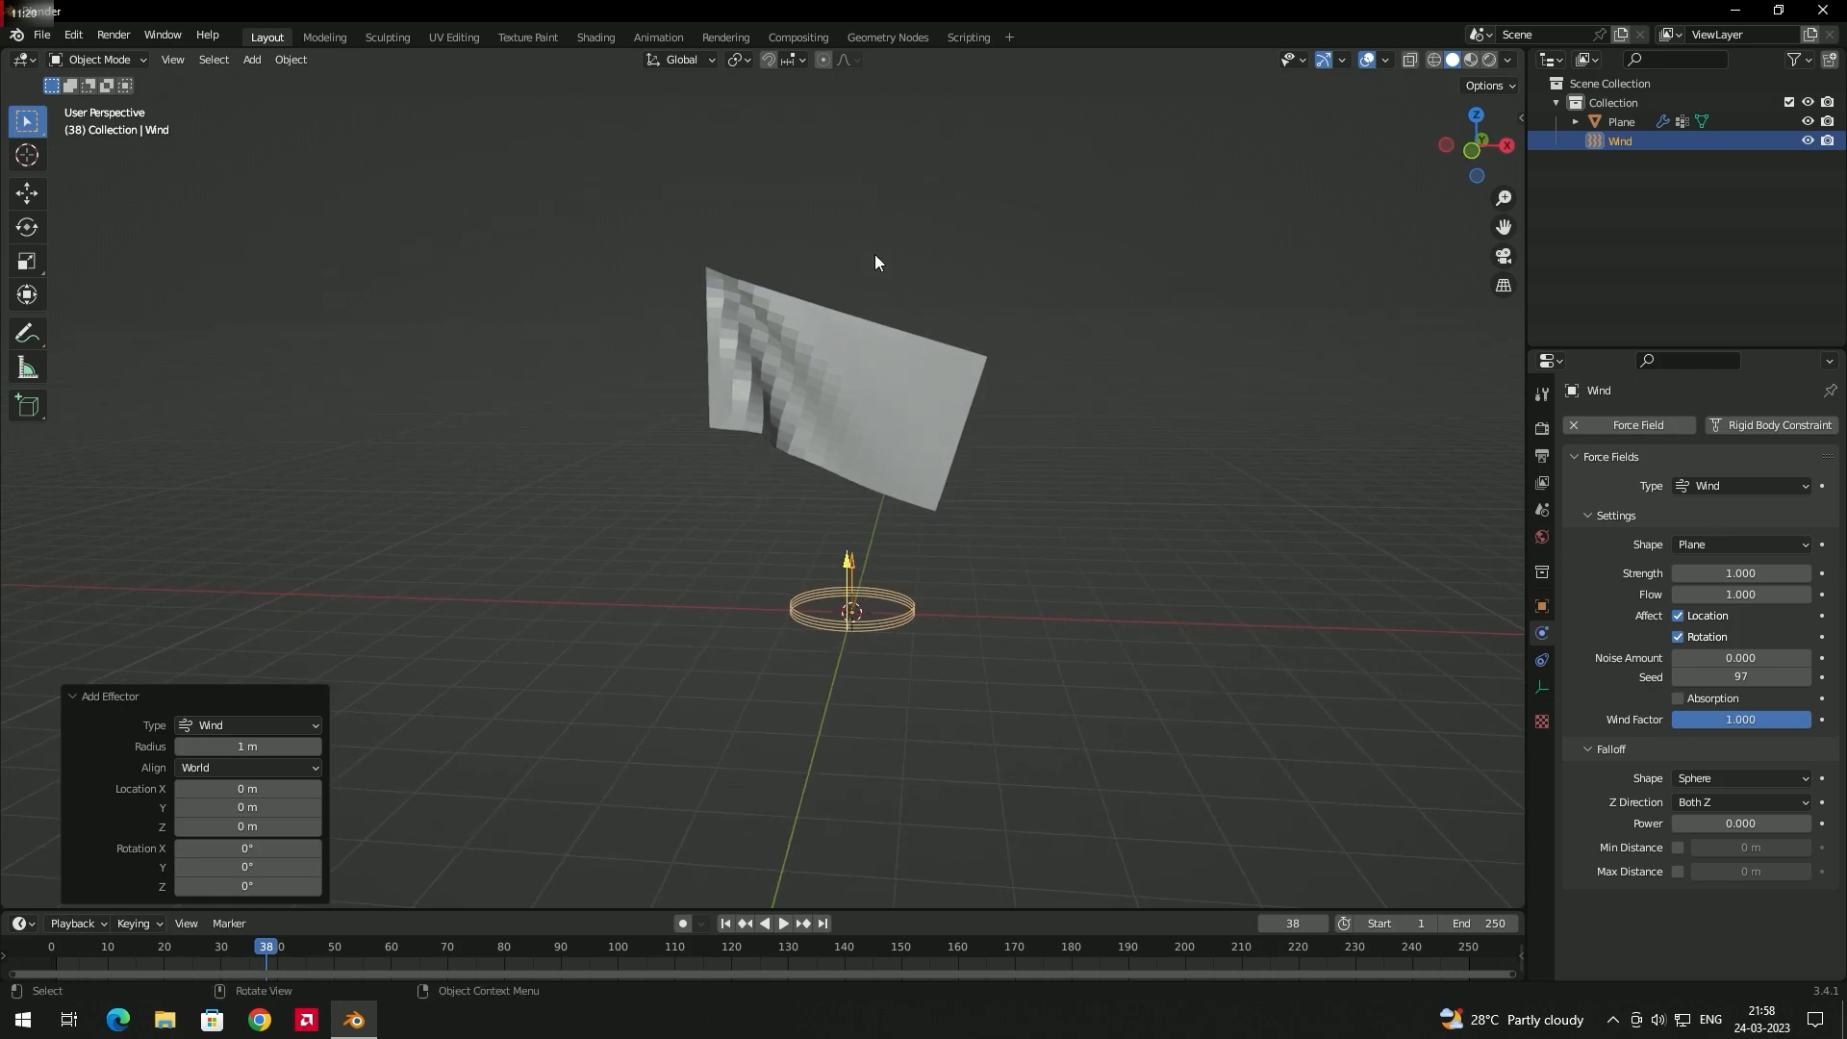
{"action": "middle_click_drag", "start_coordinate": [856, 311], "coordinate": [822, 370]}
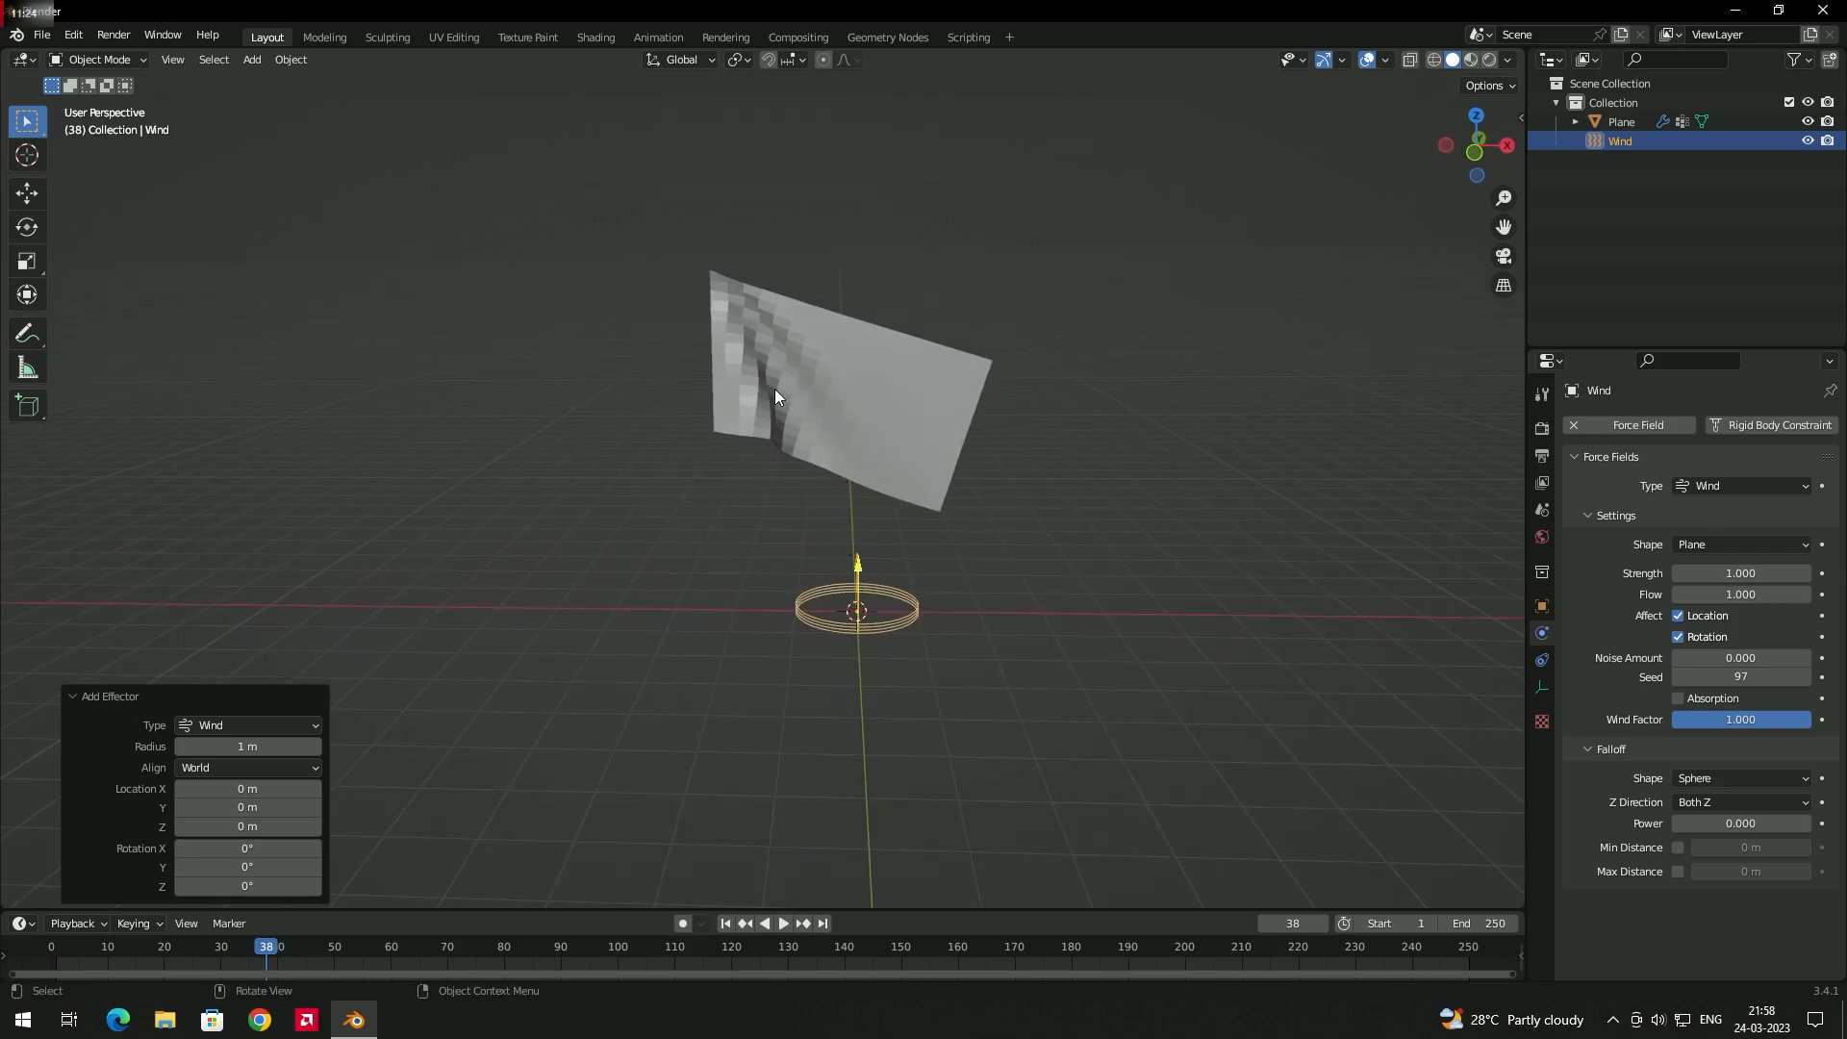
{"action": "middle_click_drag", "start_coordinate": [1026, 356], "coordinate": [852, 414]}
{"action": "mouse_move", "coordinate": [867, 560]}
{"action": "left_mouse_down"}
{"action": "mouse_move", "coordinate": [877, 575]}
{"action": "mouse_move", "coordinate": [893, 557]}
{"action": "left_mouse_up"}
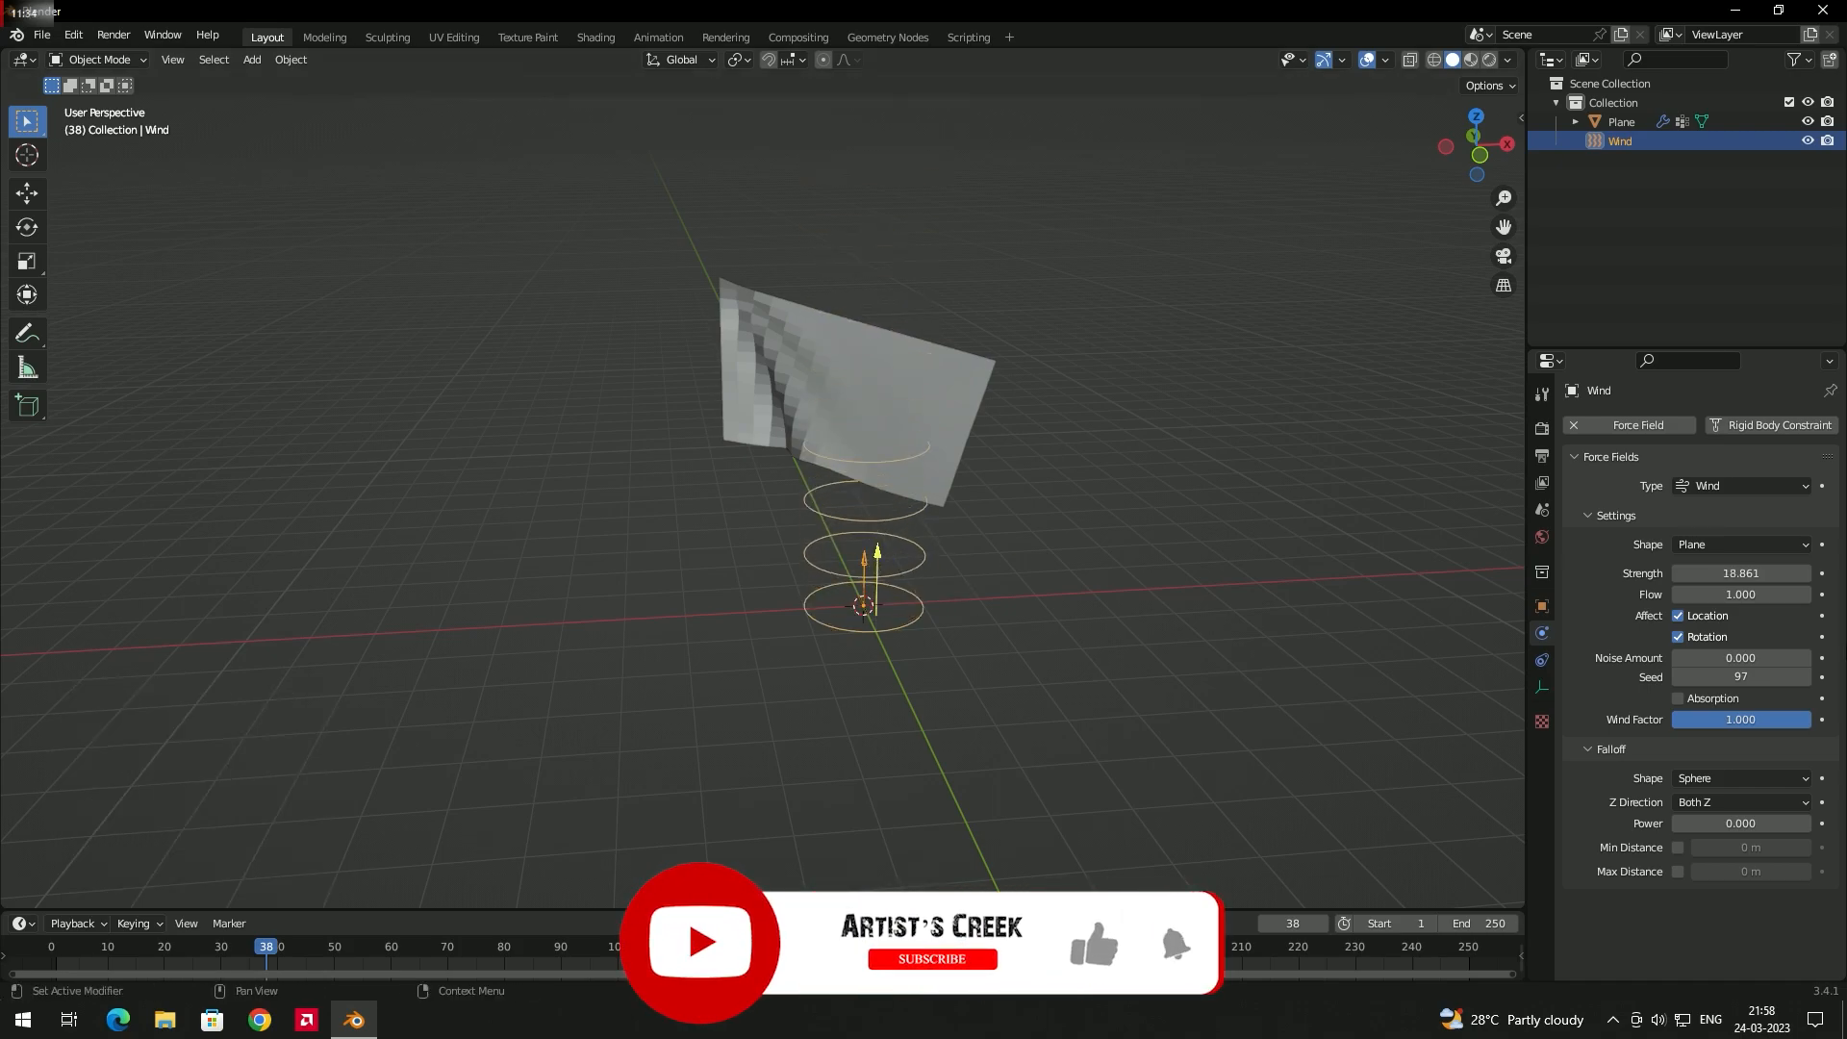
{"action": "mouse_move", "coordinate": [881, 551]}
{"action": "left_mouse_down"}
{"action": "mouse_move", "coordinate": [883, 574]}
{"action": "mouse_move", "coordinate": [882, 552]}
{"action": "left_mouse_up"}
{"action": "middle_click_drag", "start_coordinate": [982, 552], "coordinate": [911, 507]}
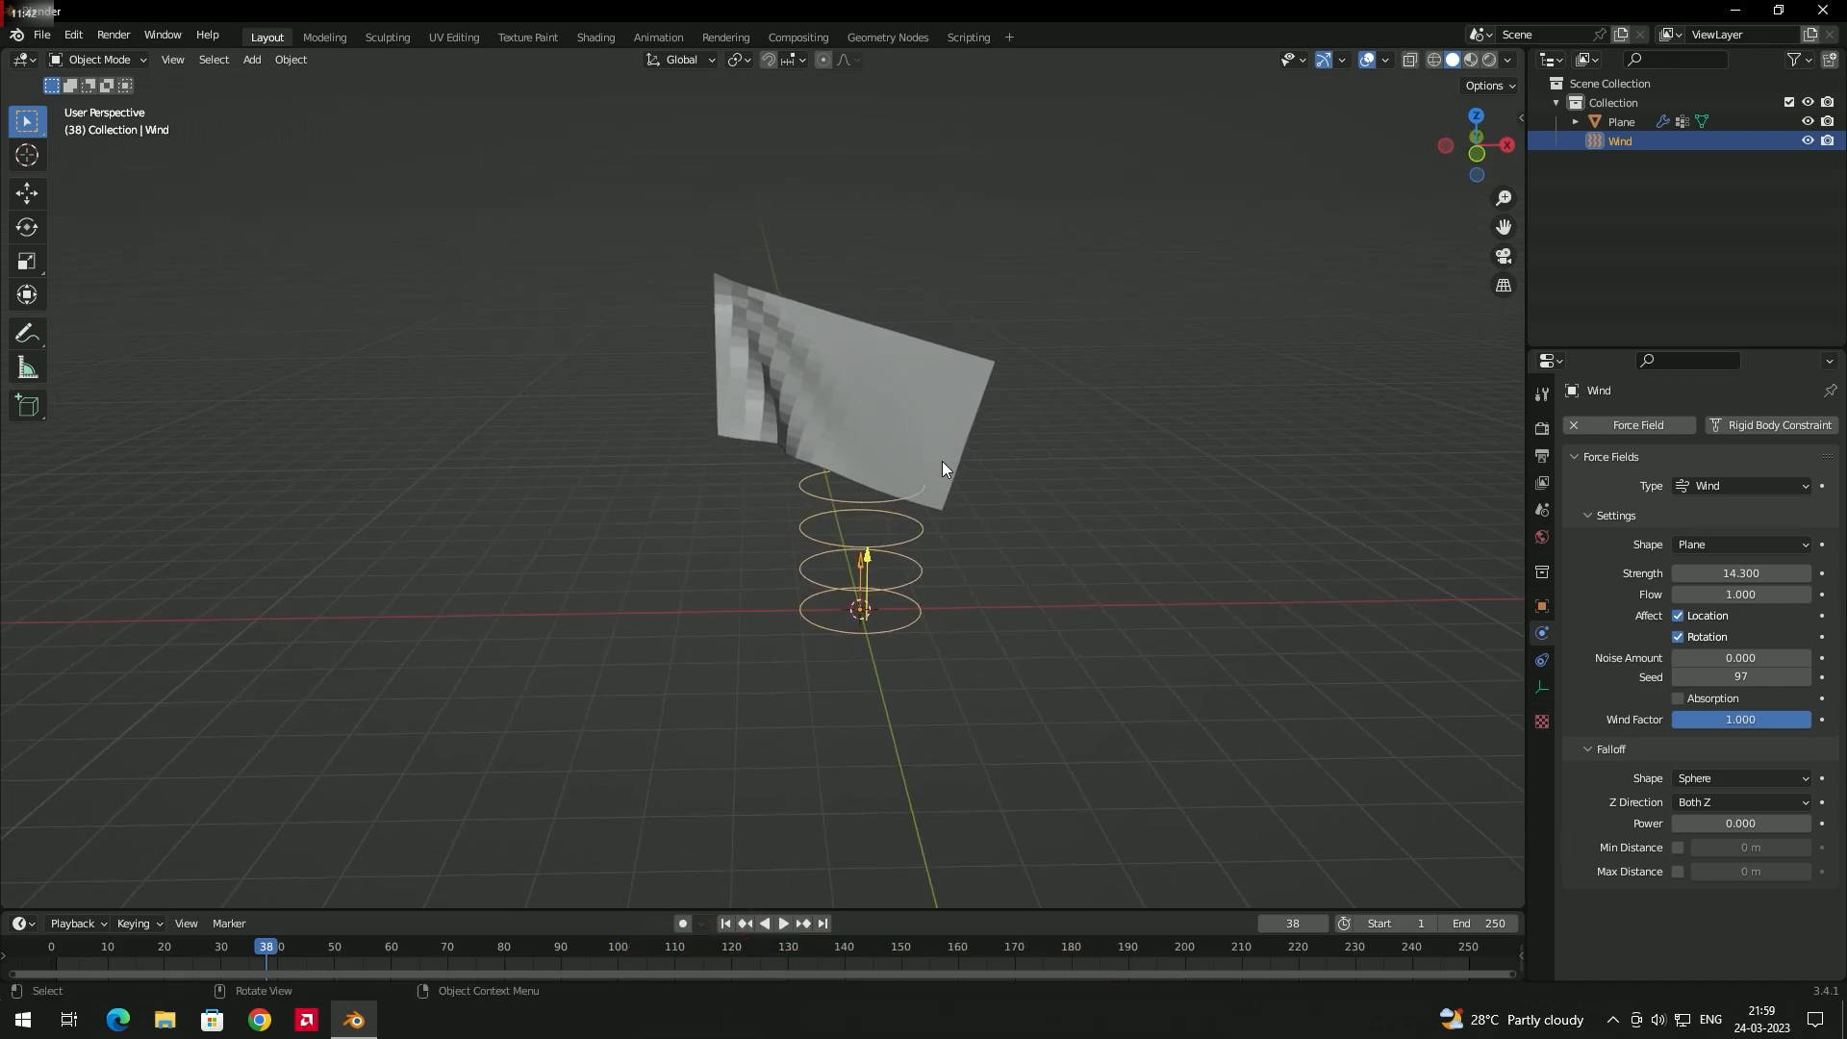
- Rotate the Wind force field about the global Y axis so it points mostly along positive X, and deselect it
{"action": "key", "text": "r"}
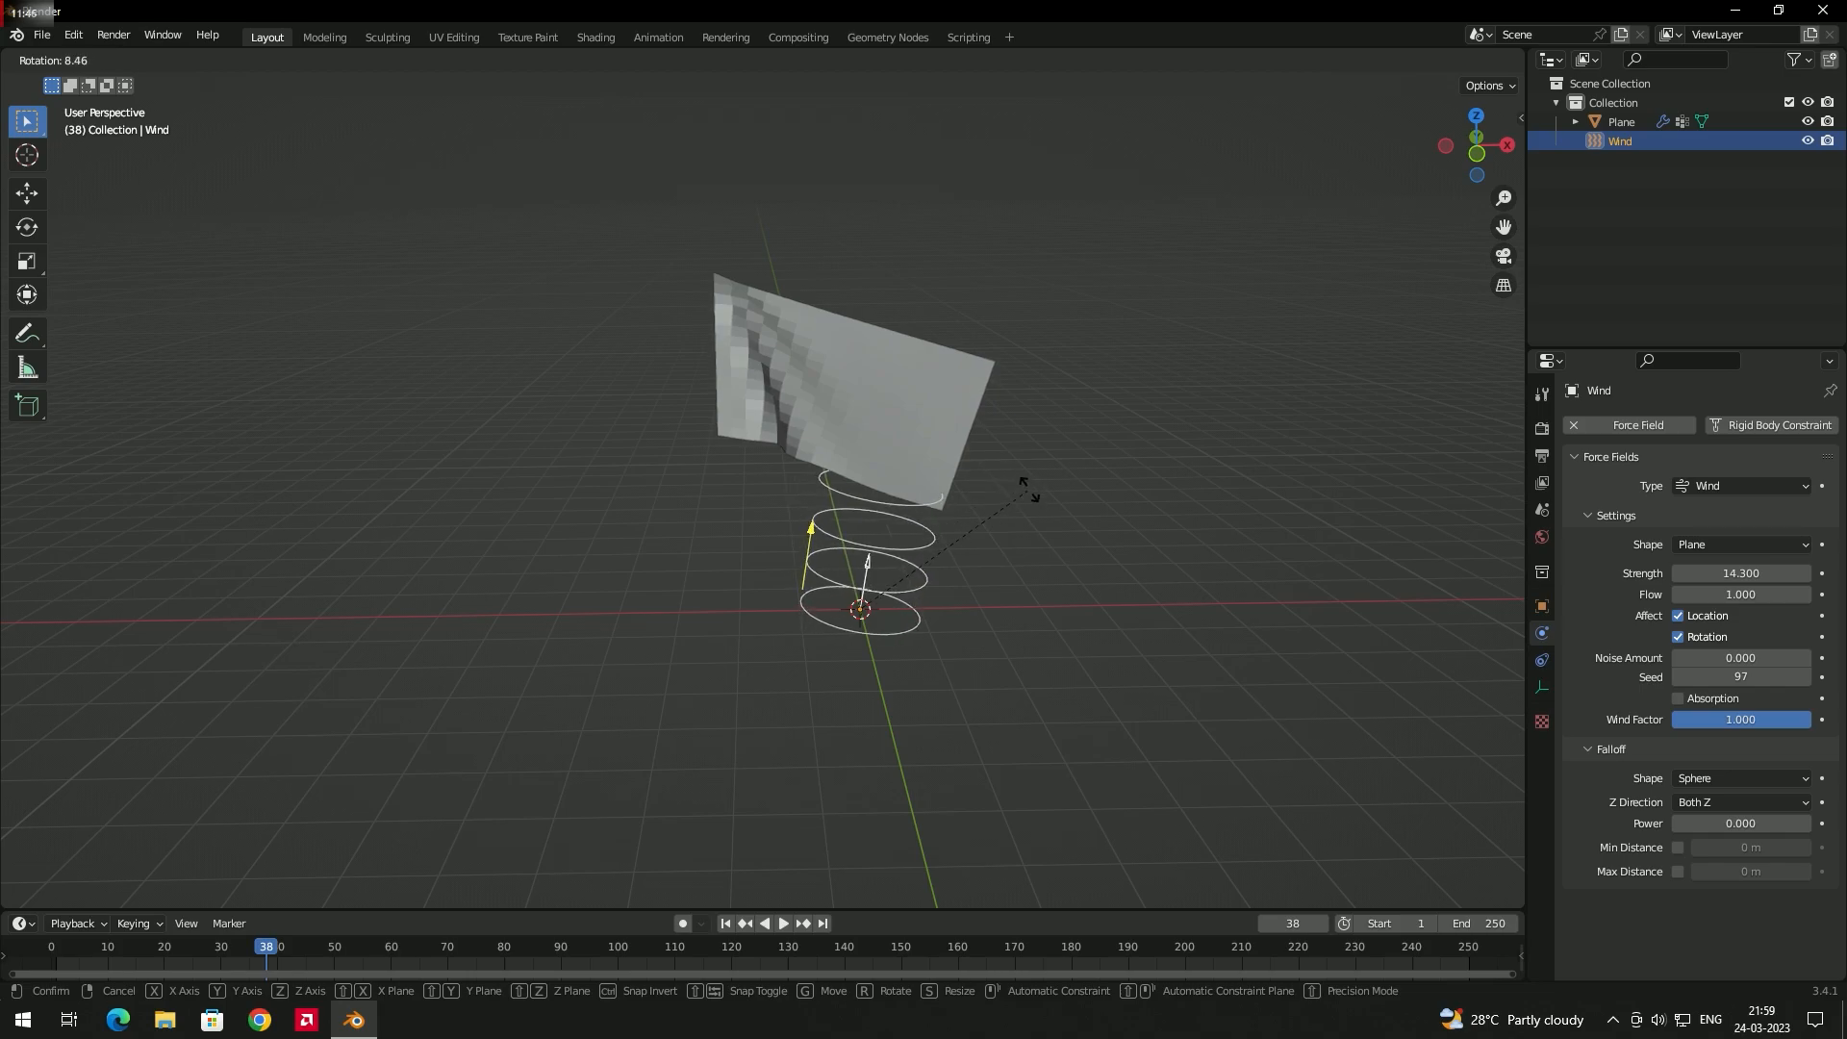
{"action": "key", "text": "y"}
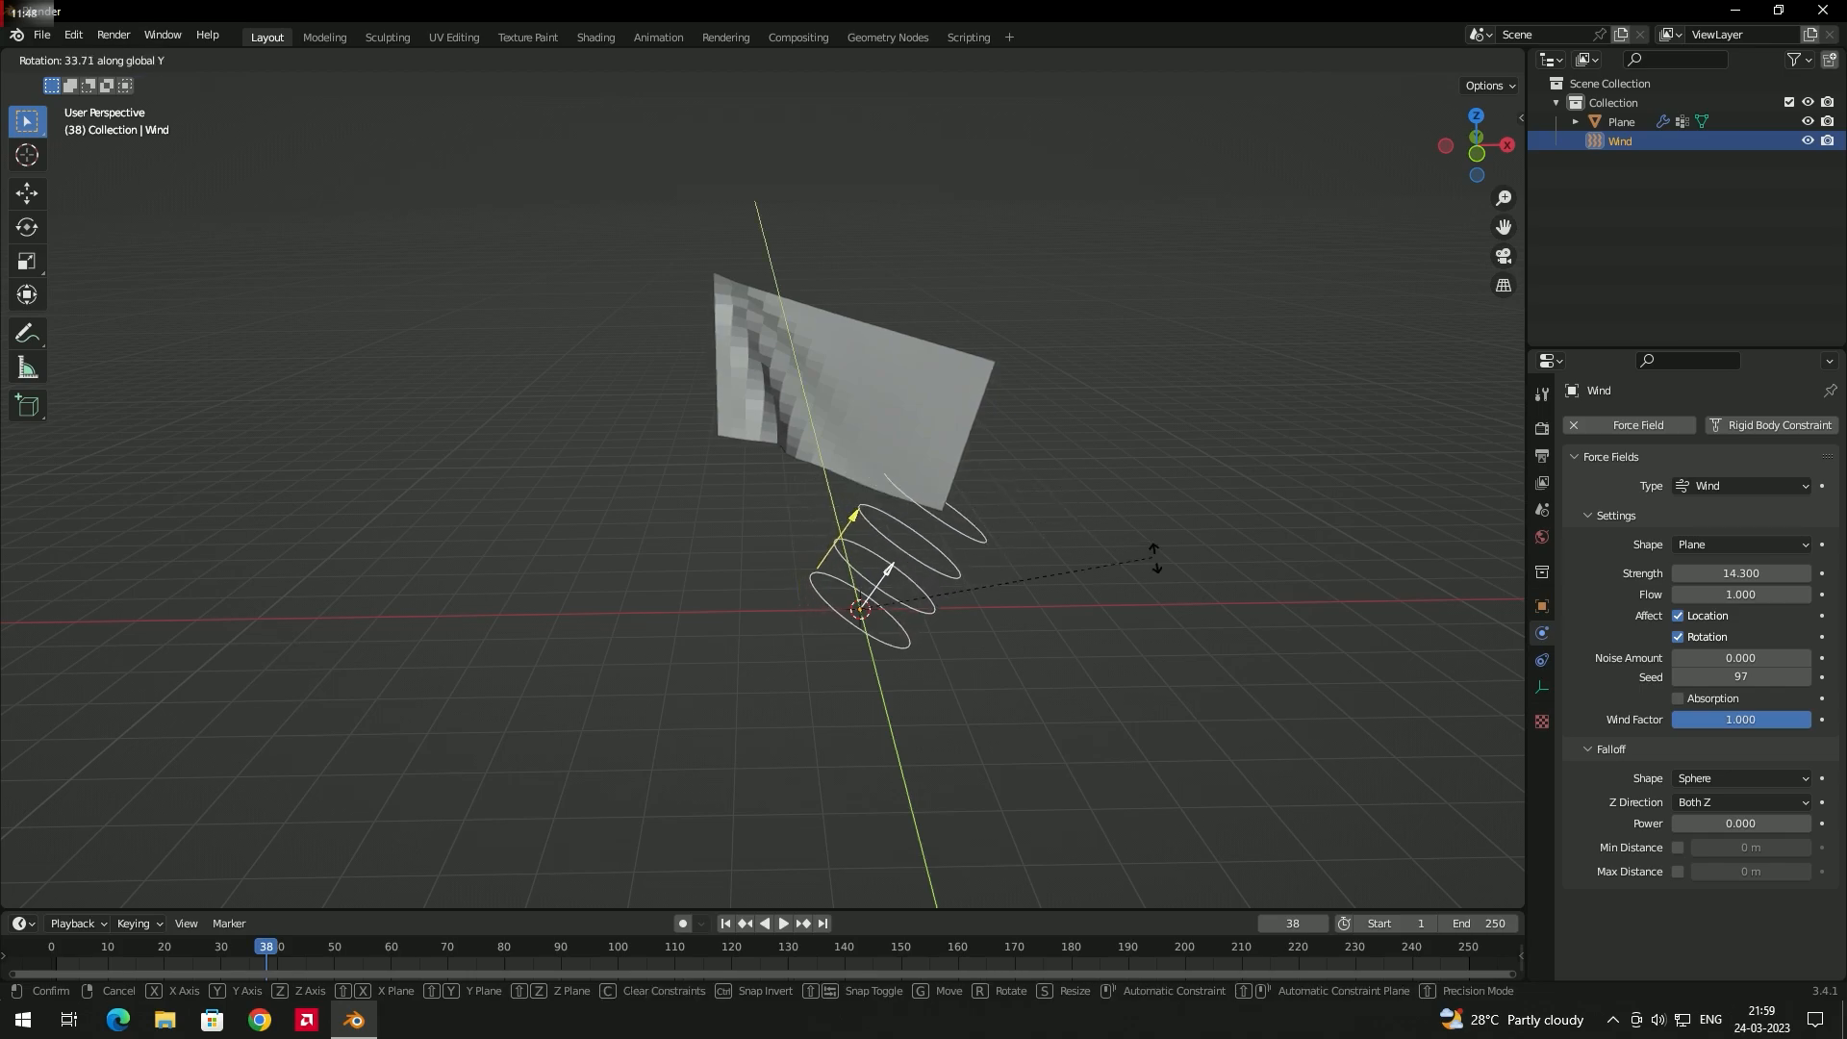
{"action": "left_click", "coordinate": [1191, 753]}
{"action": "left_click", "coordinate": [1047, 685]}
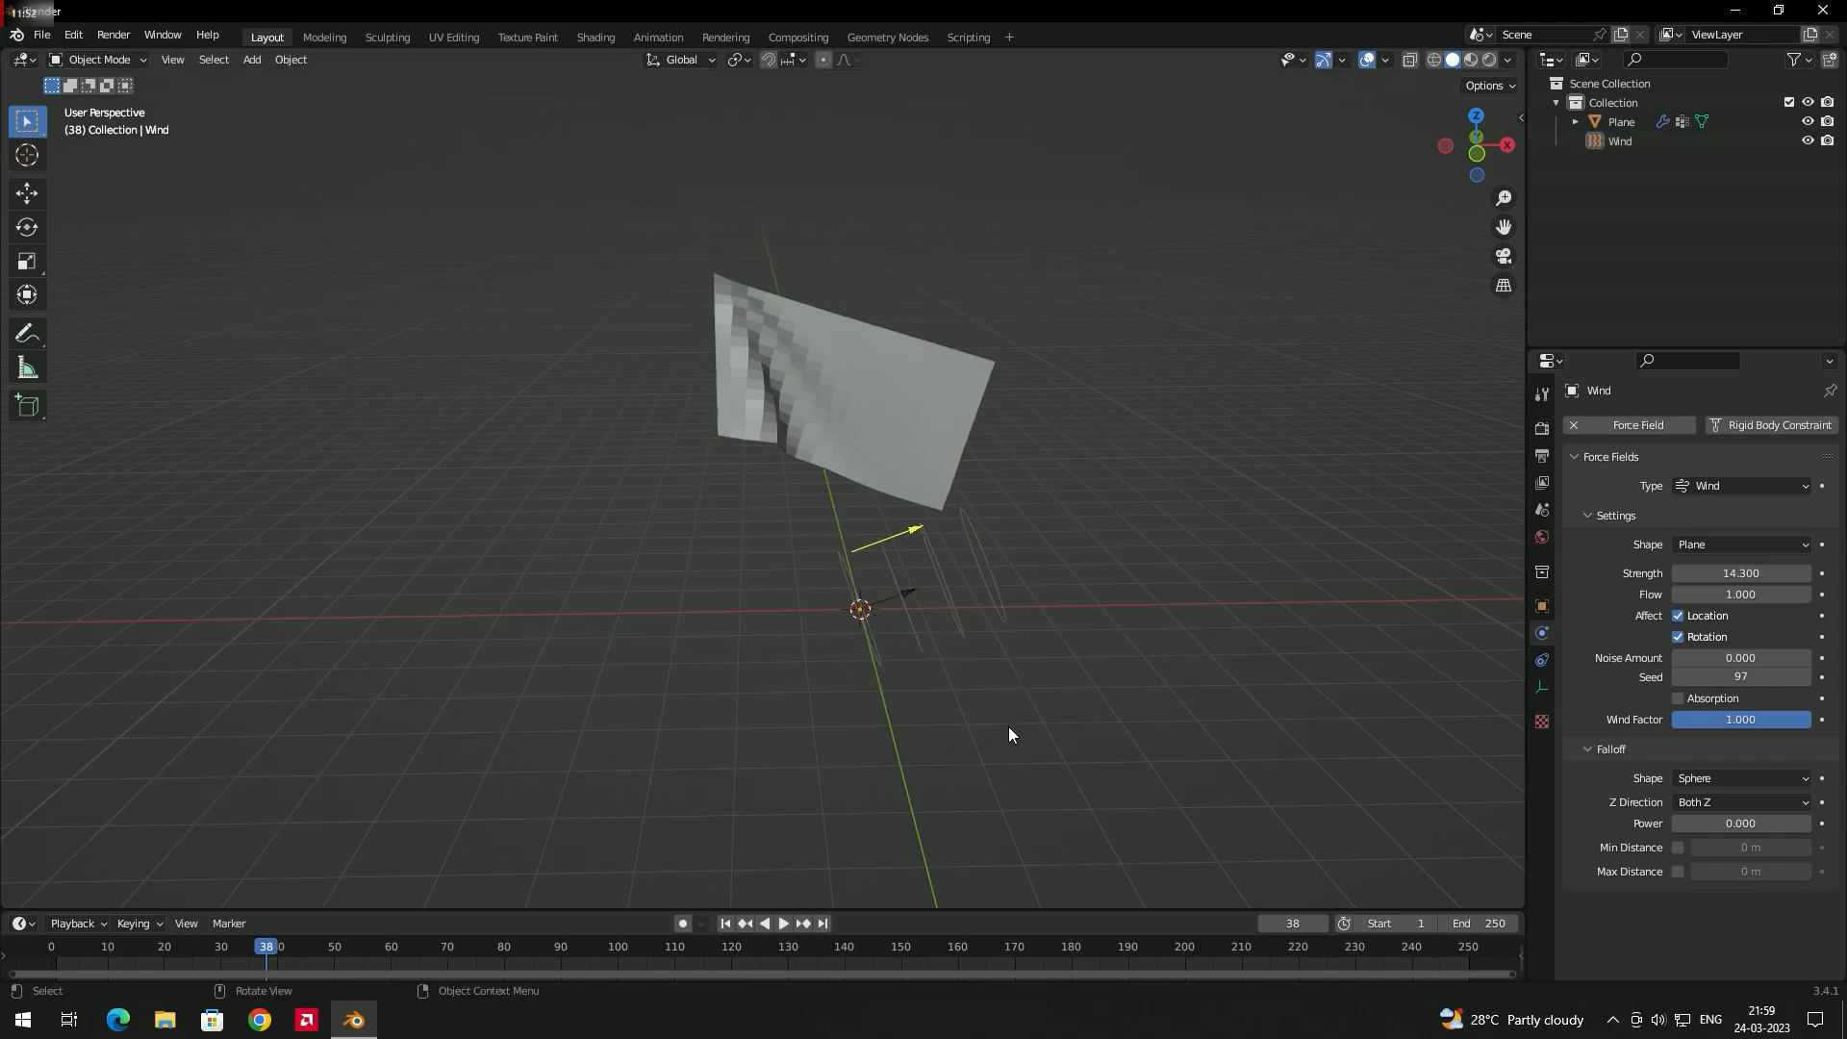
- Play the cloth simulation from frame 1 to judge the effect of the rotated wind, pause it and return to frame 1
{"action": "left_click", "coordinate": [727, 924]}
{"action": "left_click", "coordinate": [781, 922]}
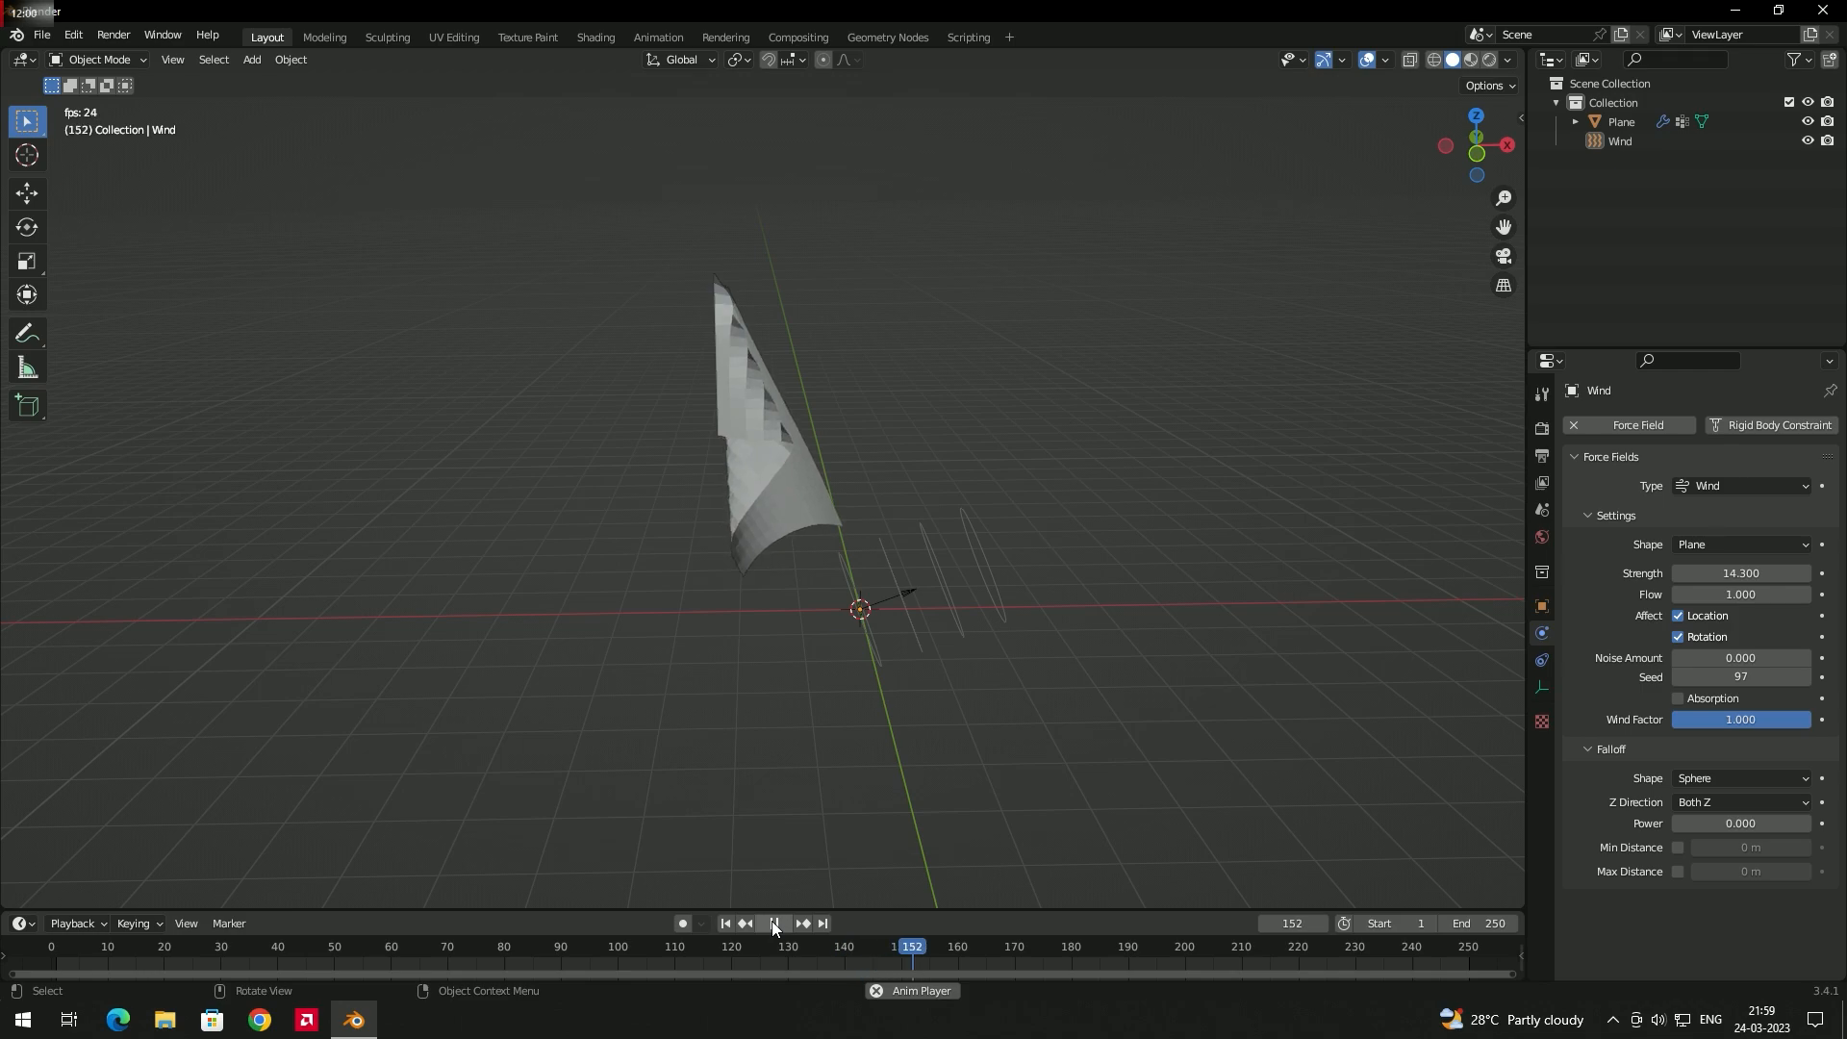
{"action": "left_click", "coordinate": [772, 921]}
{"action": "left_click", "coordinate": [726, 923]}
- Set the Wind force field's strength to 100 and play the cloth simulation up to frame 149
{"action": "left_click_drag", "start_coordinate": [909, 529], "coordinate": [933, 524]}
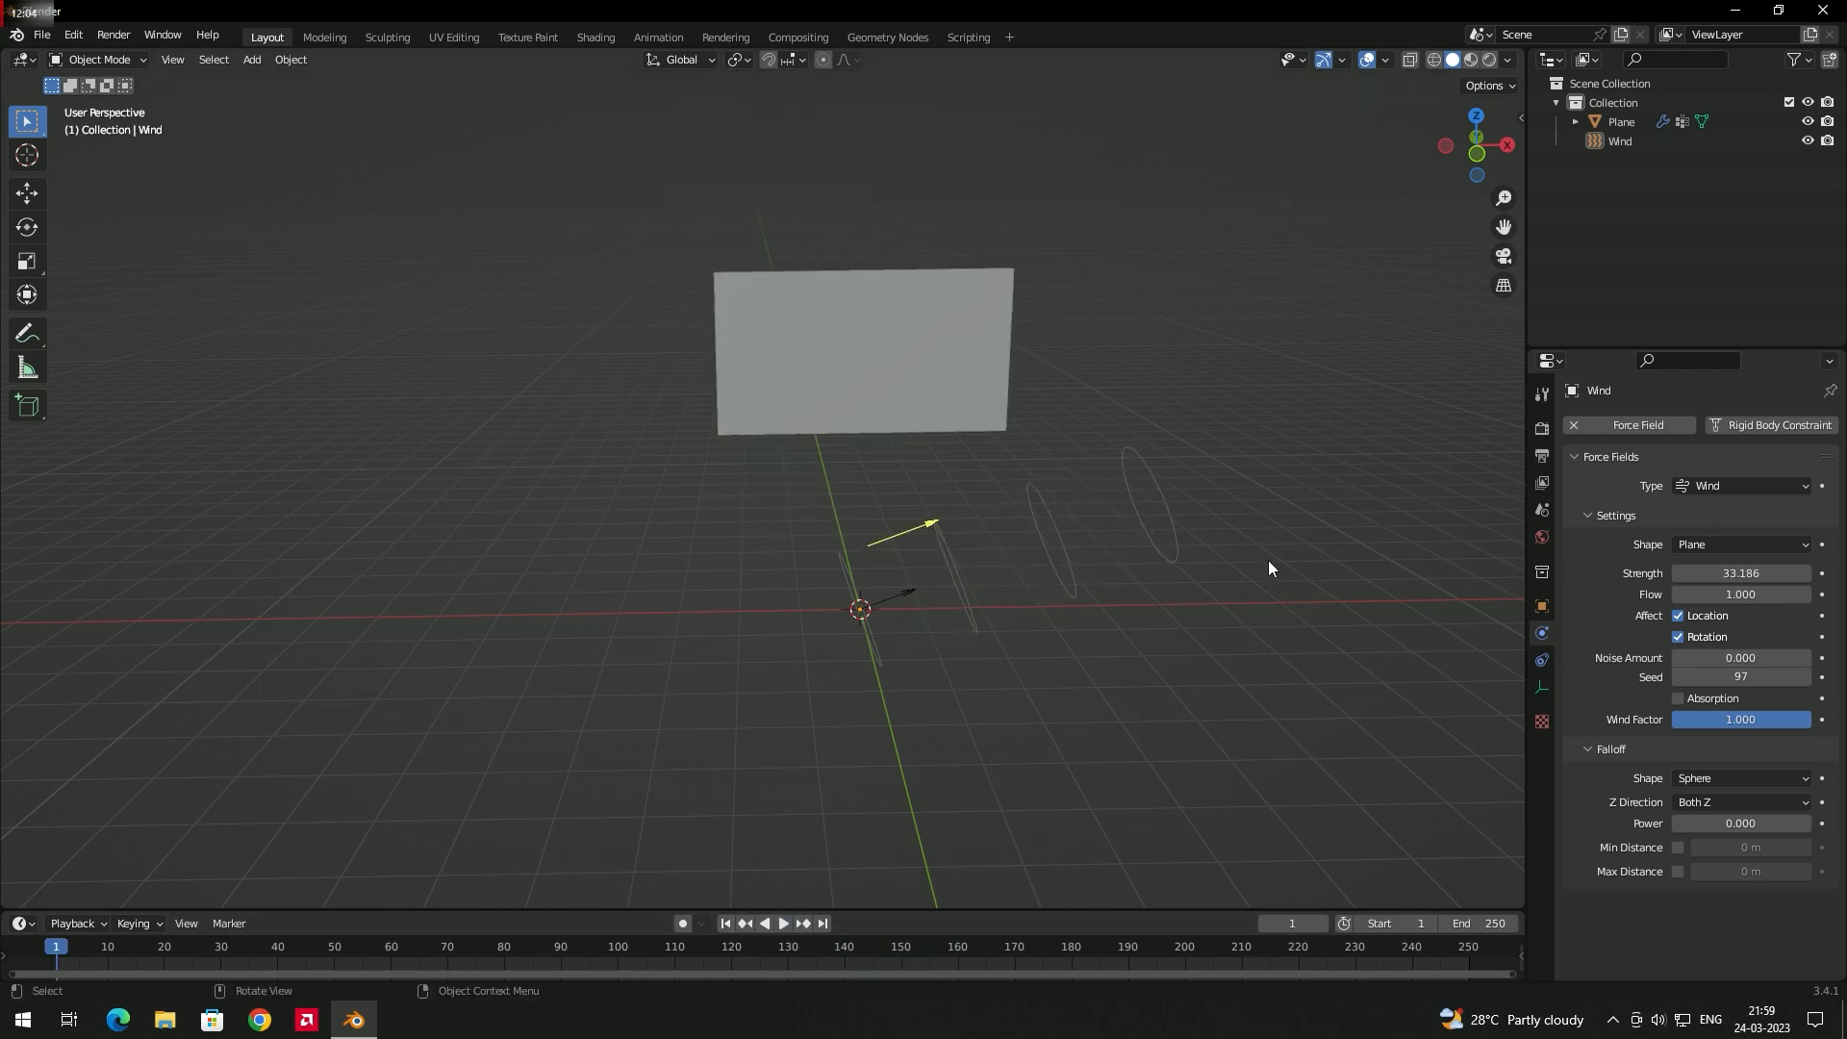
{"action": "left_click", "coordinate": [1768, 573]}
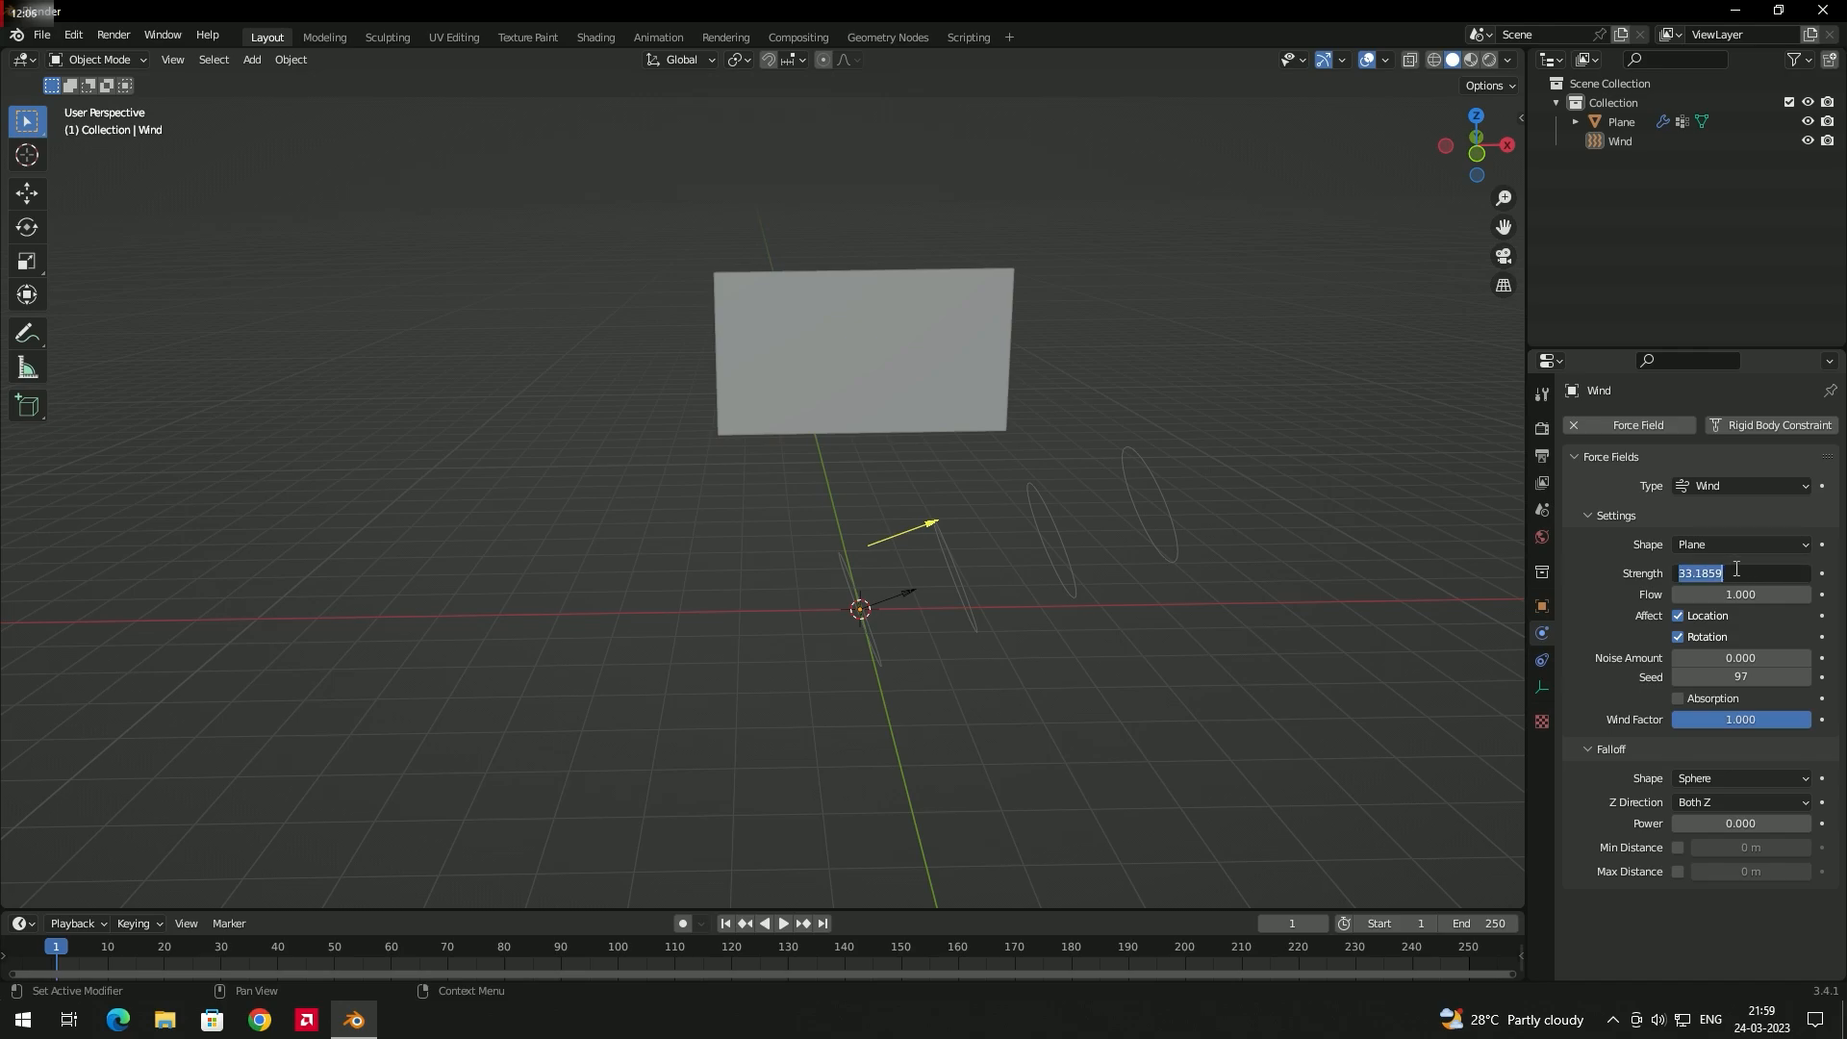
{"action": "type", "text": "100"}
{"action": "key", "text": "Return"}
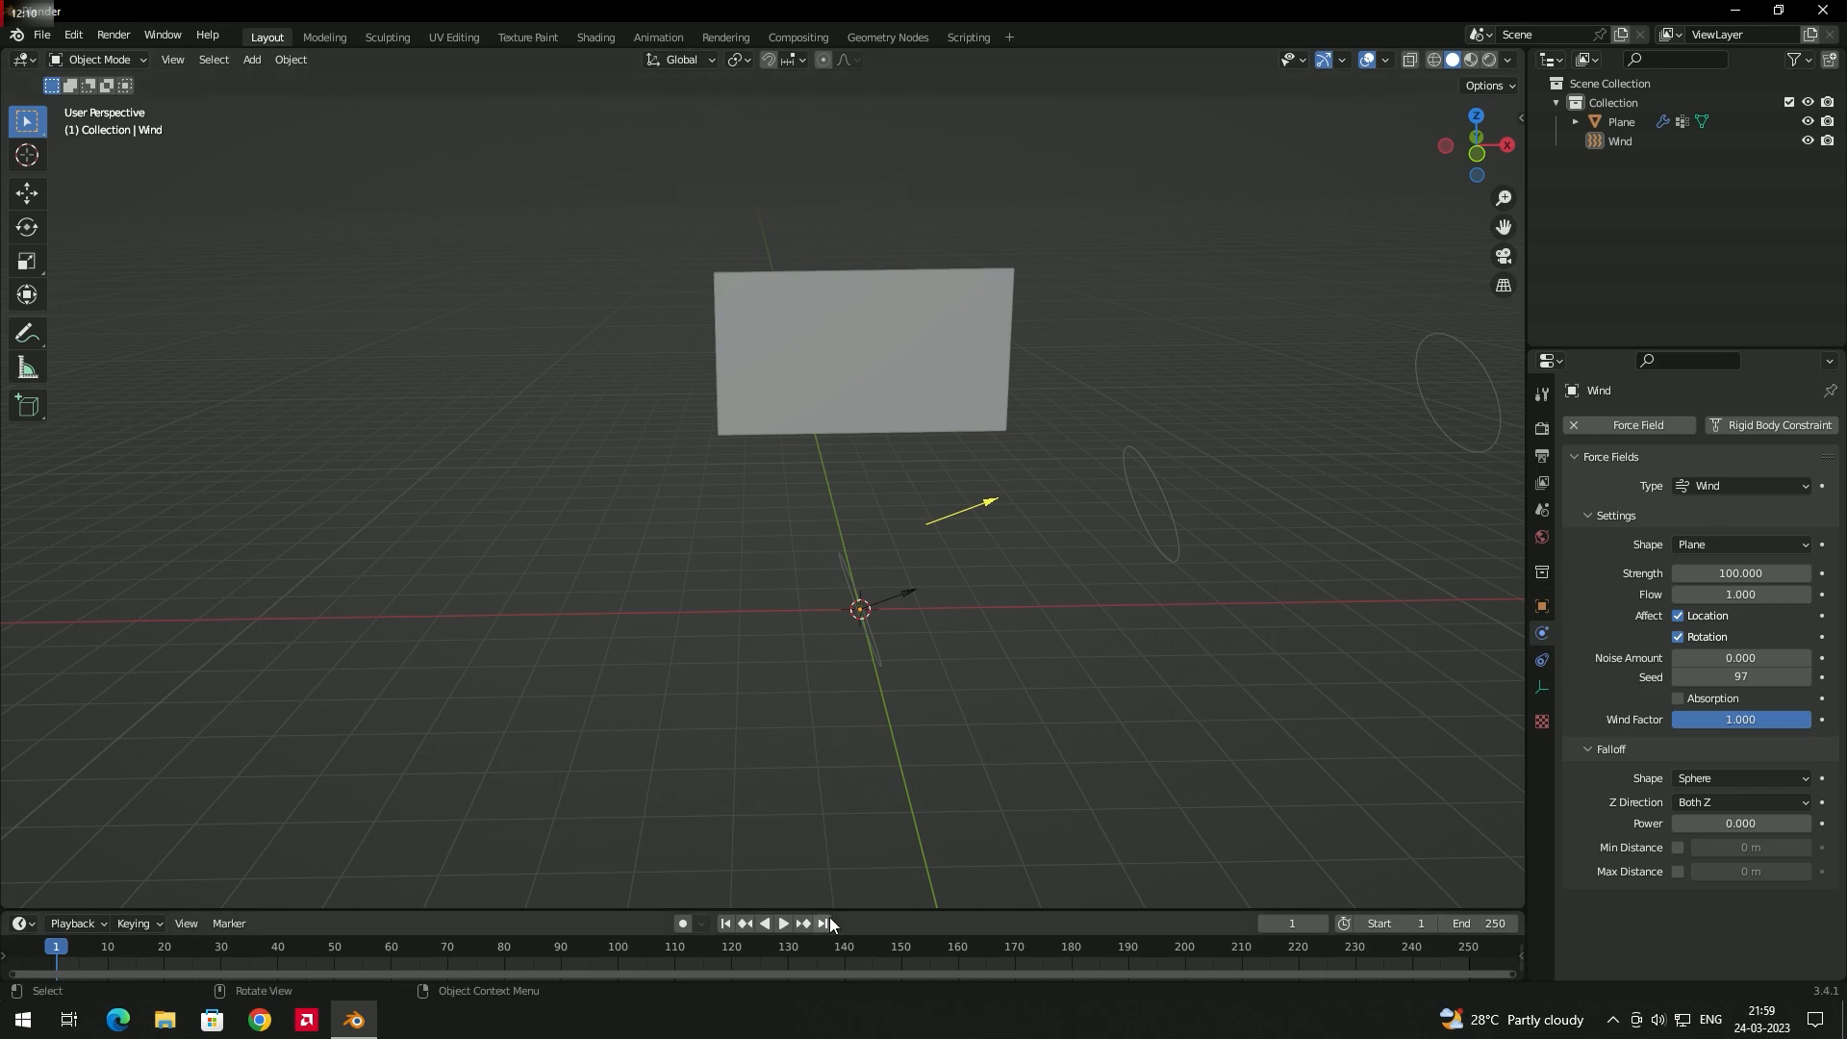
{"action": "left_click", "coordinate": [783, 924]}
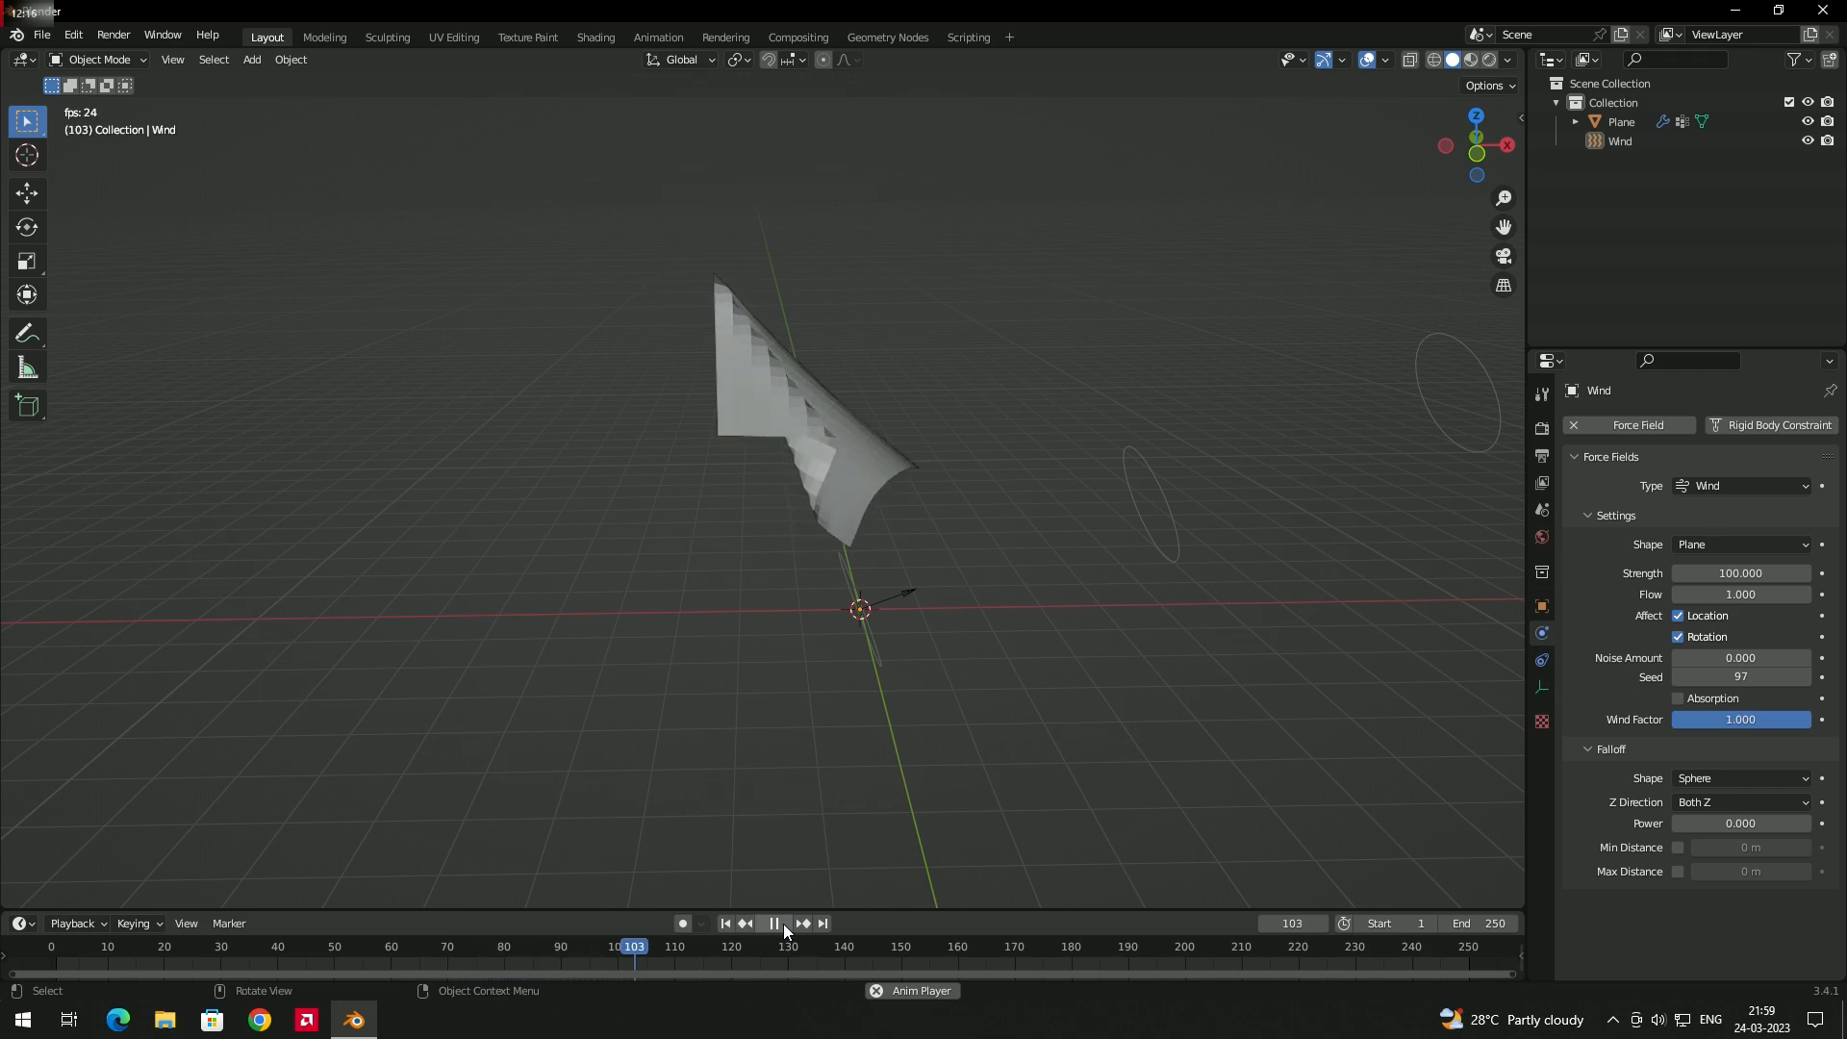
{"action": "left_click", "coordinate": [777, 922]}
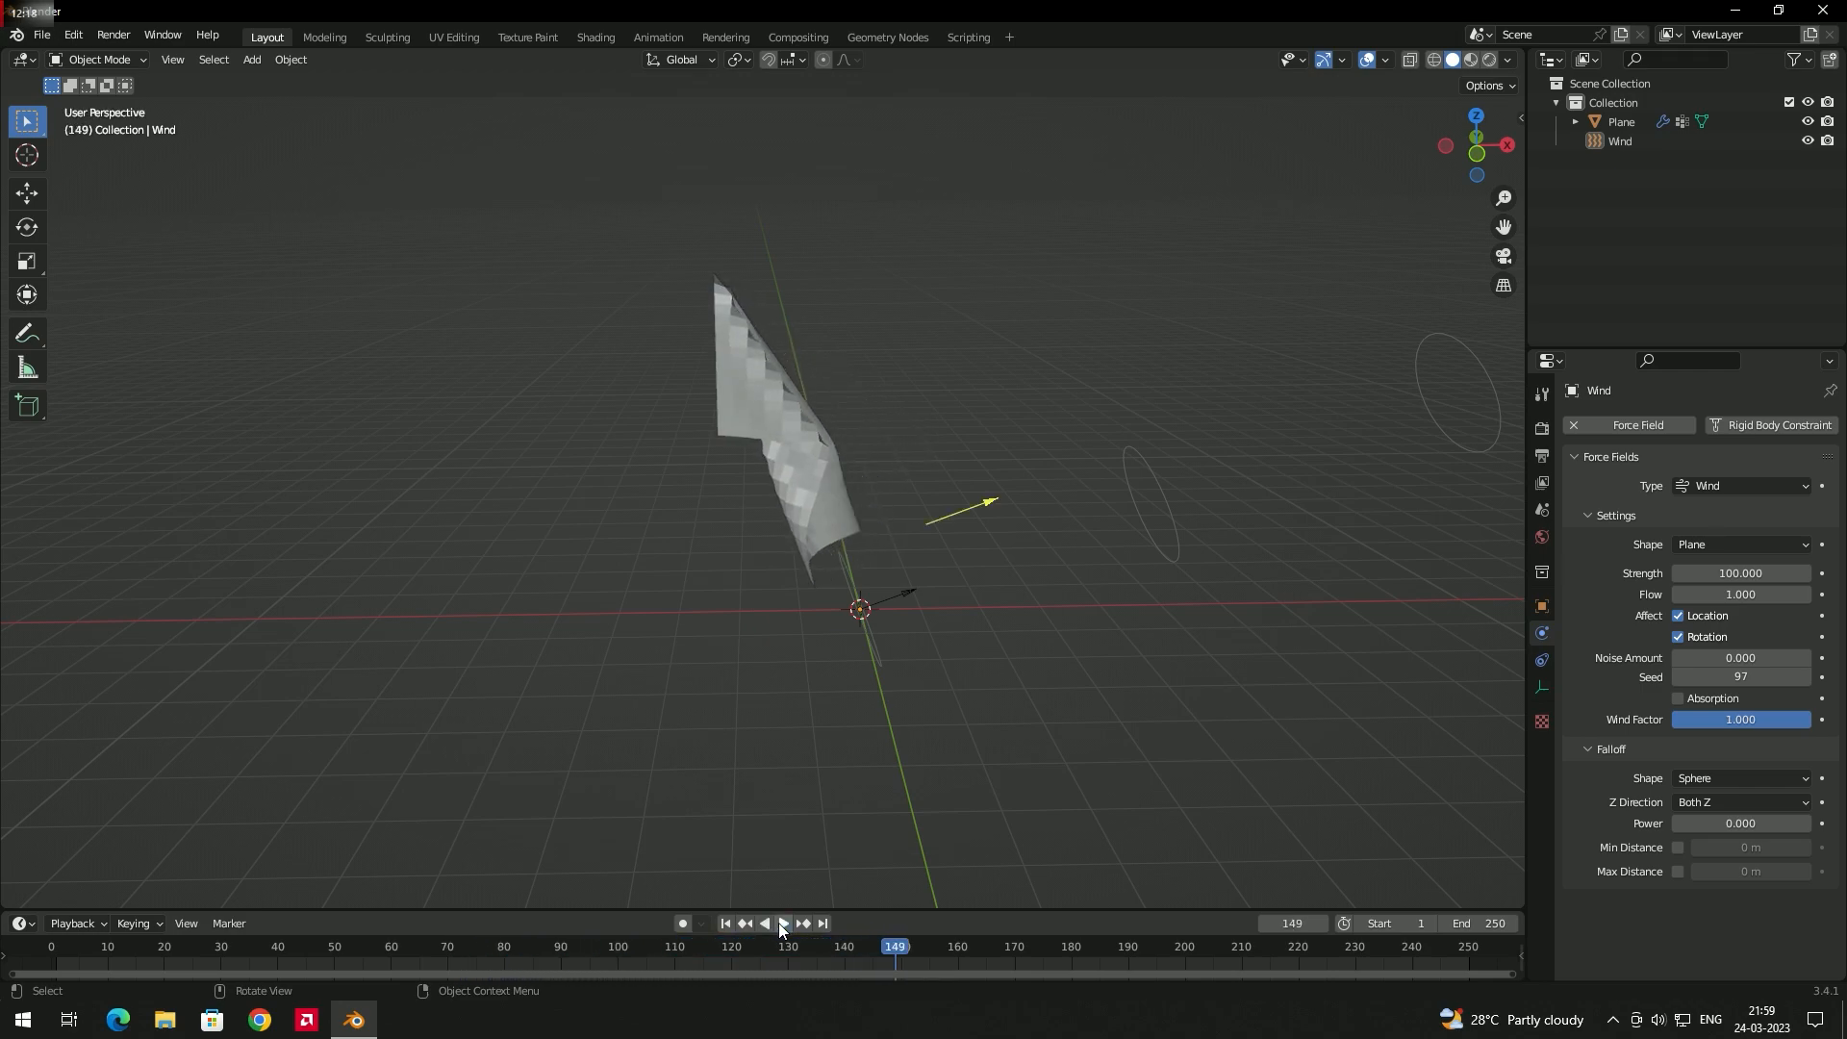
- Set the Wind force field's strength to 250
{"action": "left_click", "coordinate": [1792, 575]}
{"action": "type", "text": "200"}
{"action": "key", "text": "Return"}
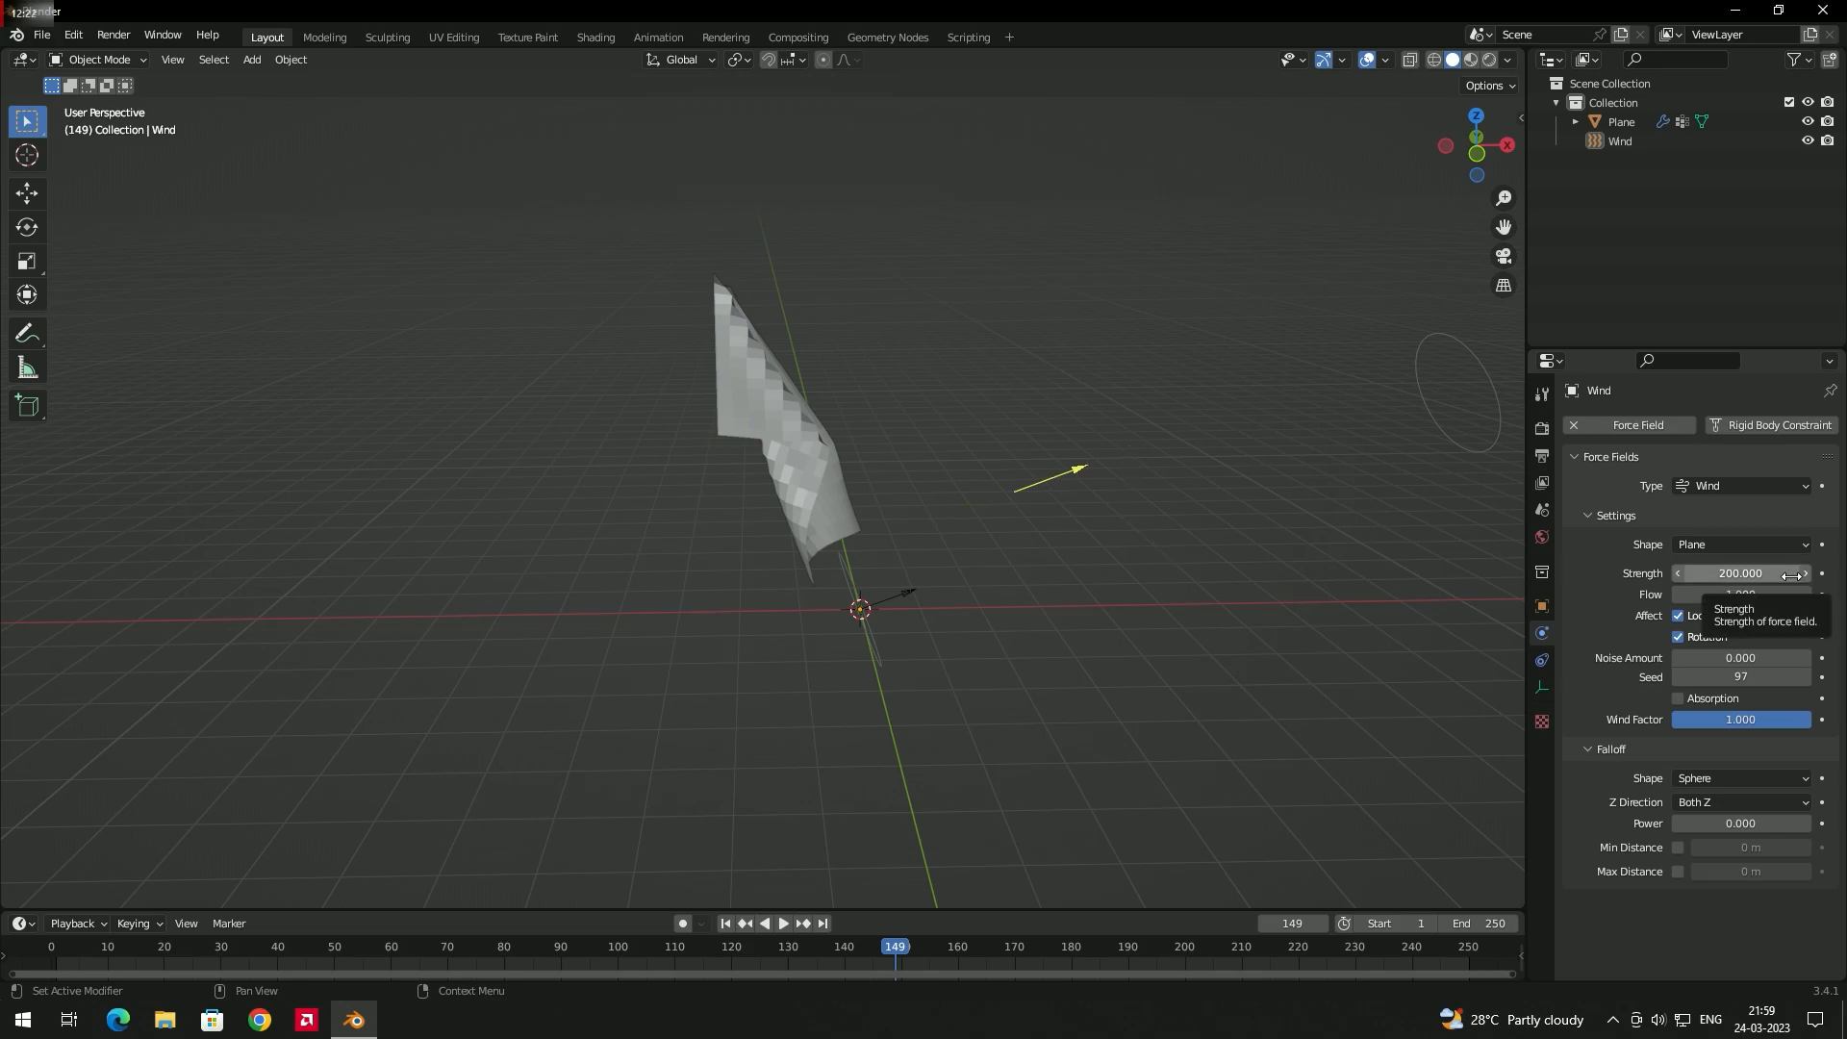
{"action": "left_click", "coordinate": [1792, 575]}
{"action": "type", "text": "250"}
{"action": "key", "text": "Return"}
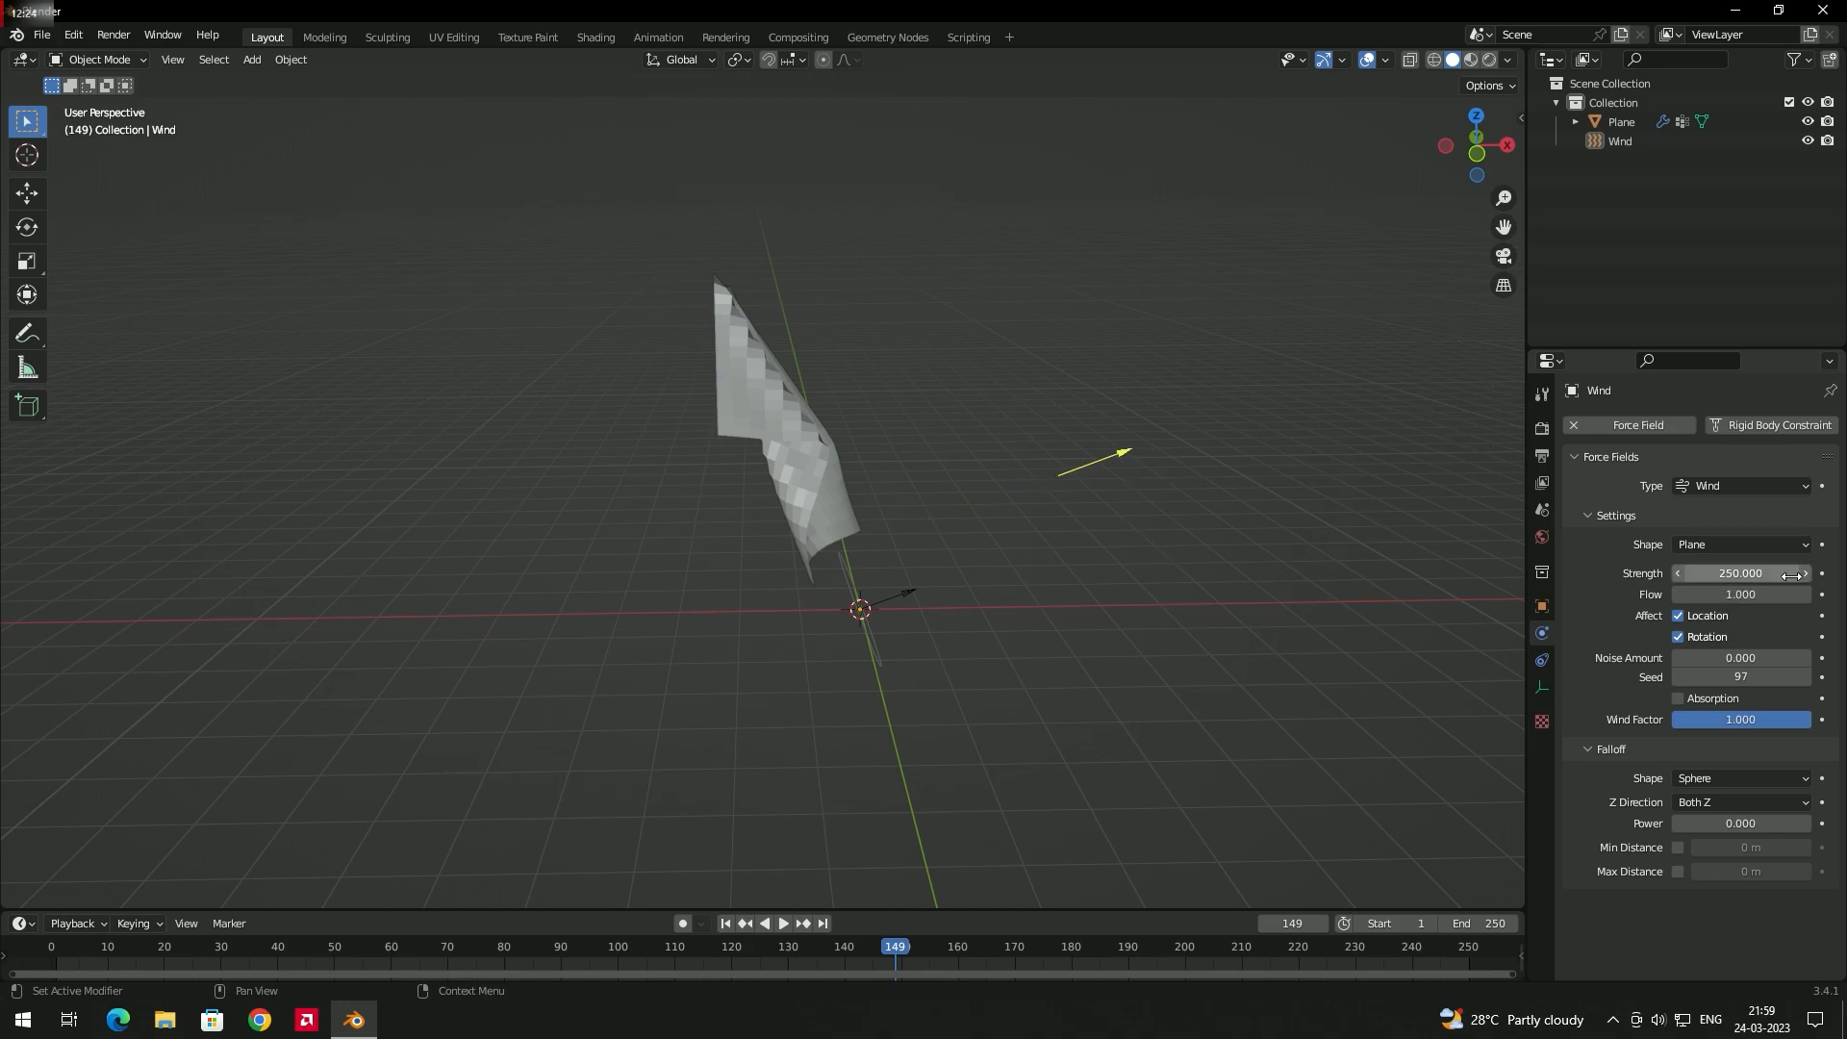
- Replay the cloth simulation from frame 1 and examine how the flag flaps in the stronger wind from another angle
{"action": "left_click", "coordinate": [727, 924]}
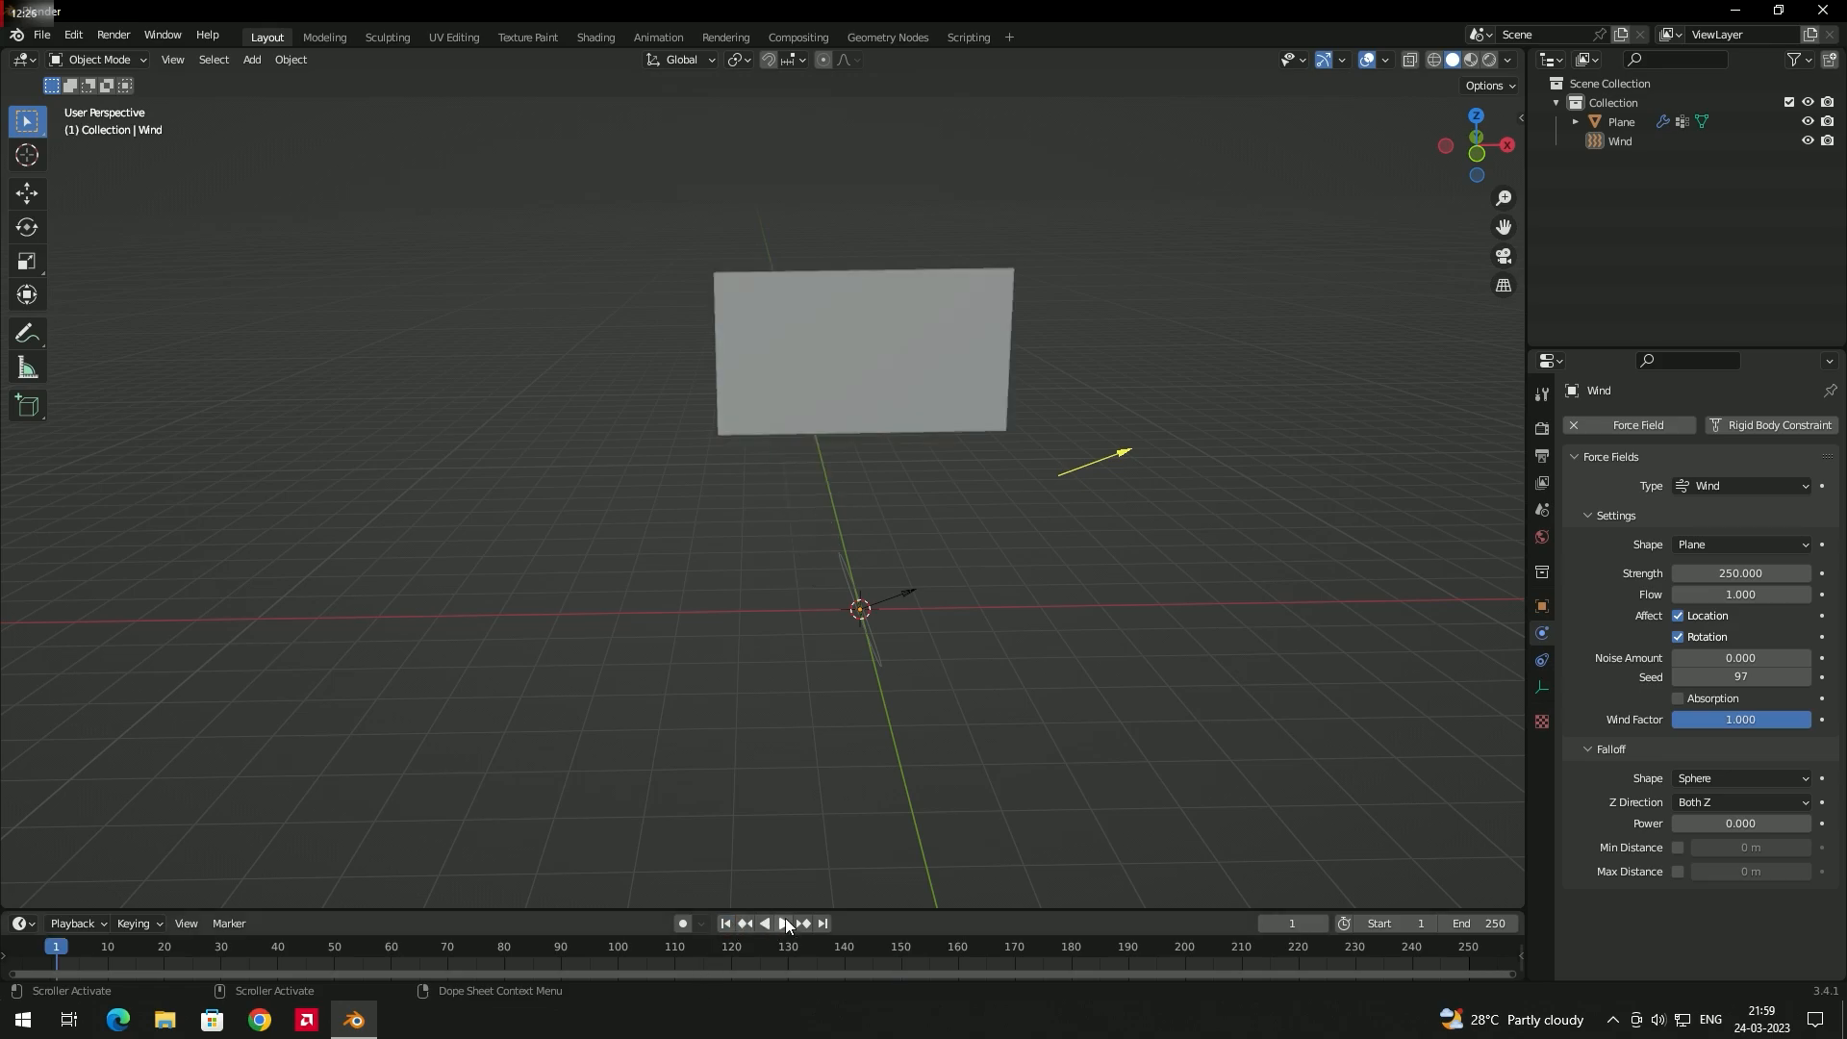
{"action": "left_click", "coordinate": [784, 924]}
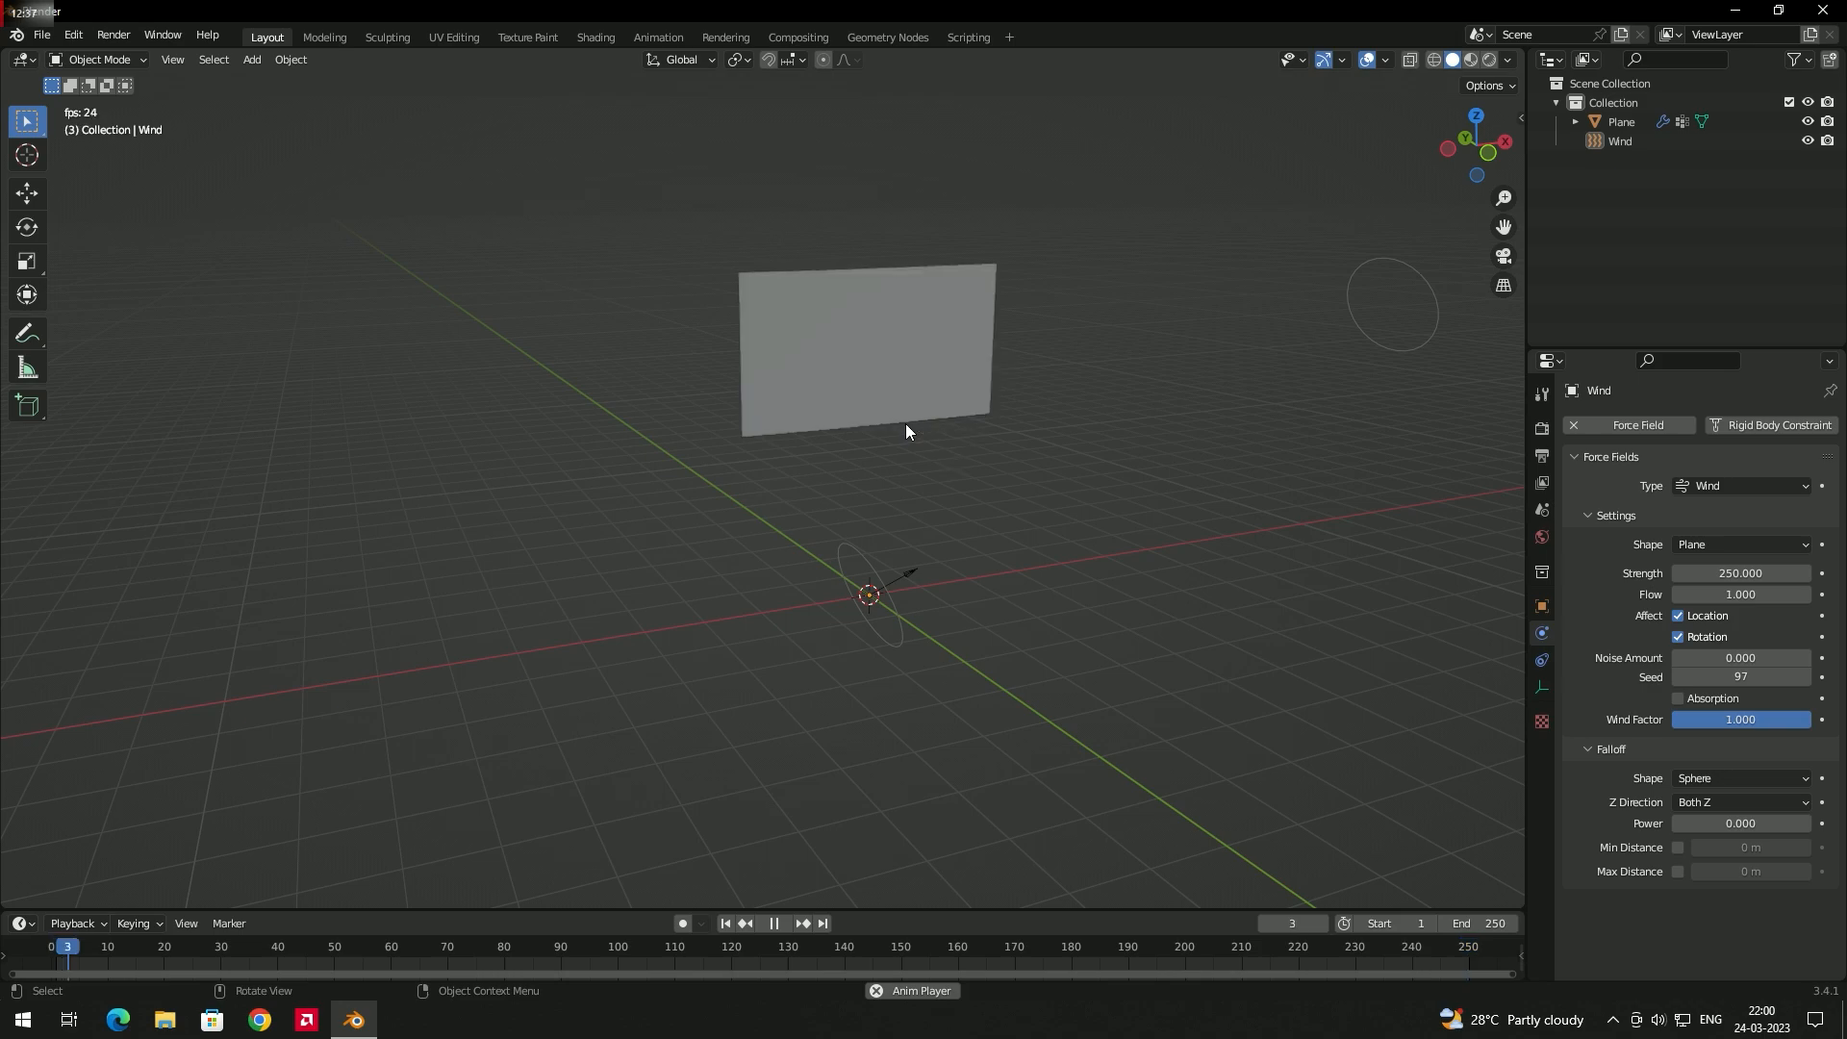
{"action": "middle_click_drag", "start_coordinate": [906, 430], "coordinate": [827, 429]}
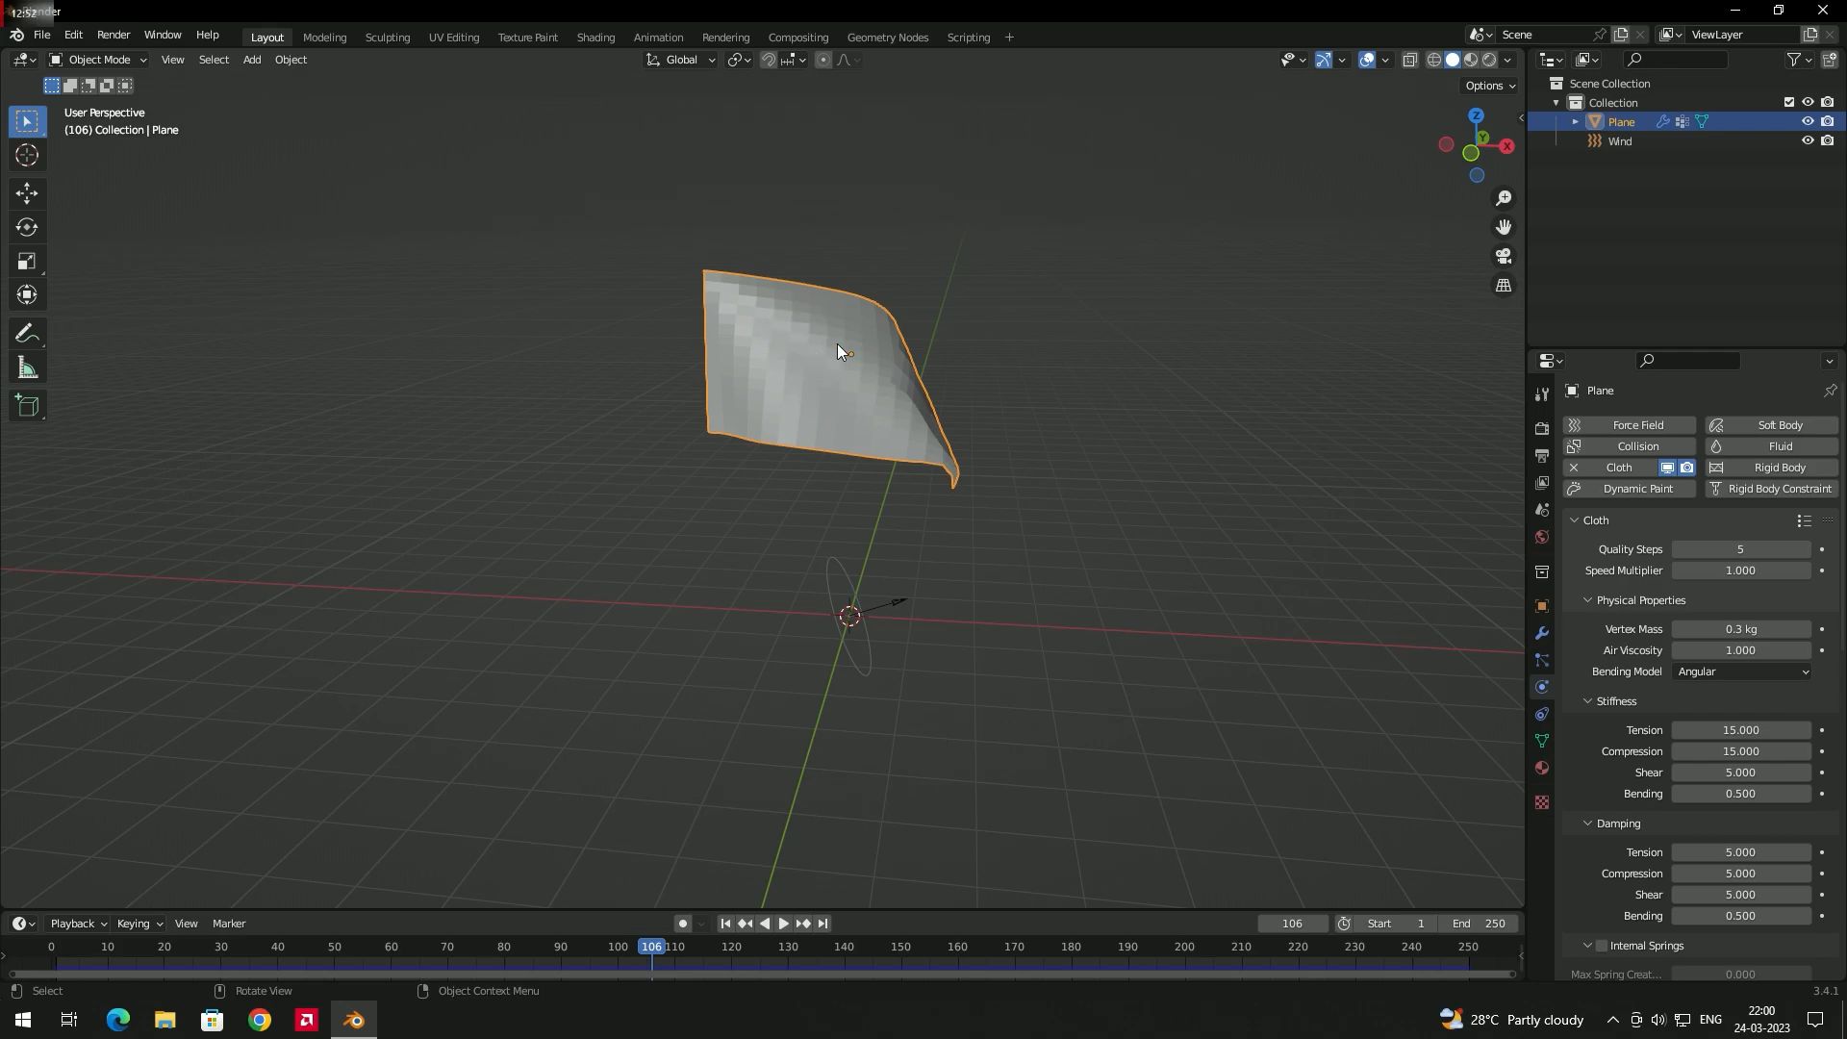
- Shade the cloth plane smooth and check it by playing the simulation from frame 1 to frame 130, returning to frame 1
{"action": "right_click", "coordinate": [778, 360]}
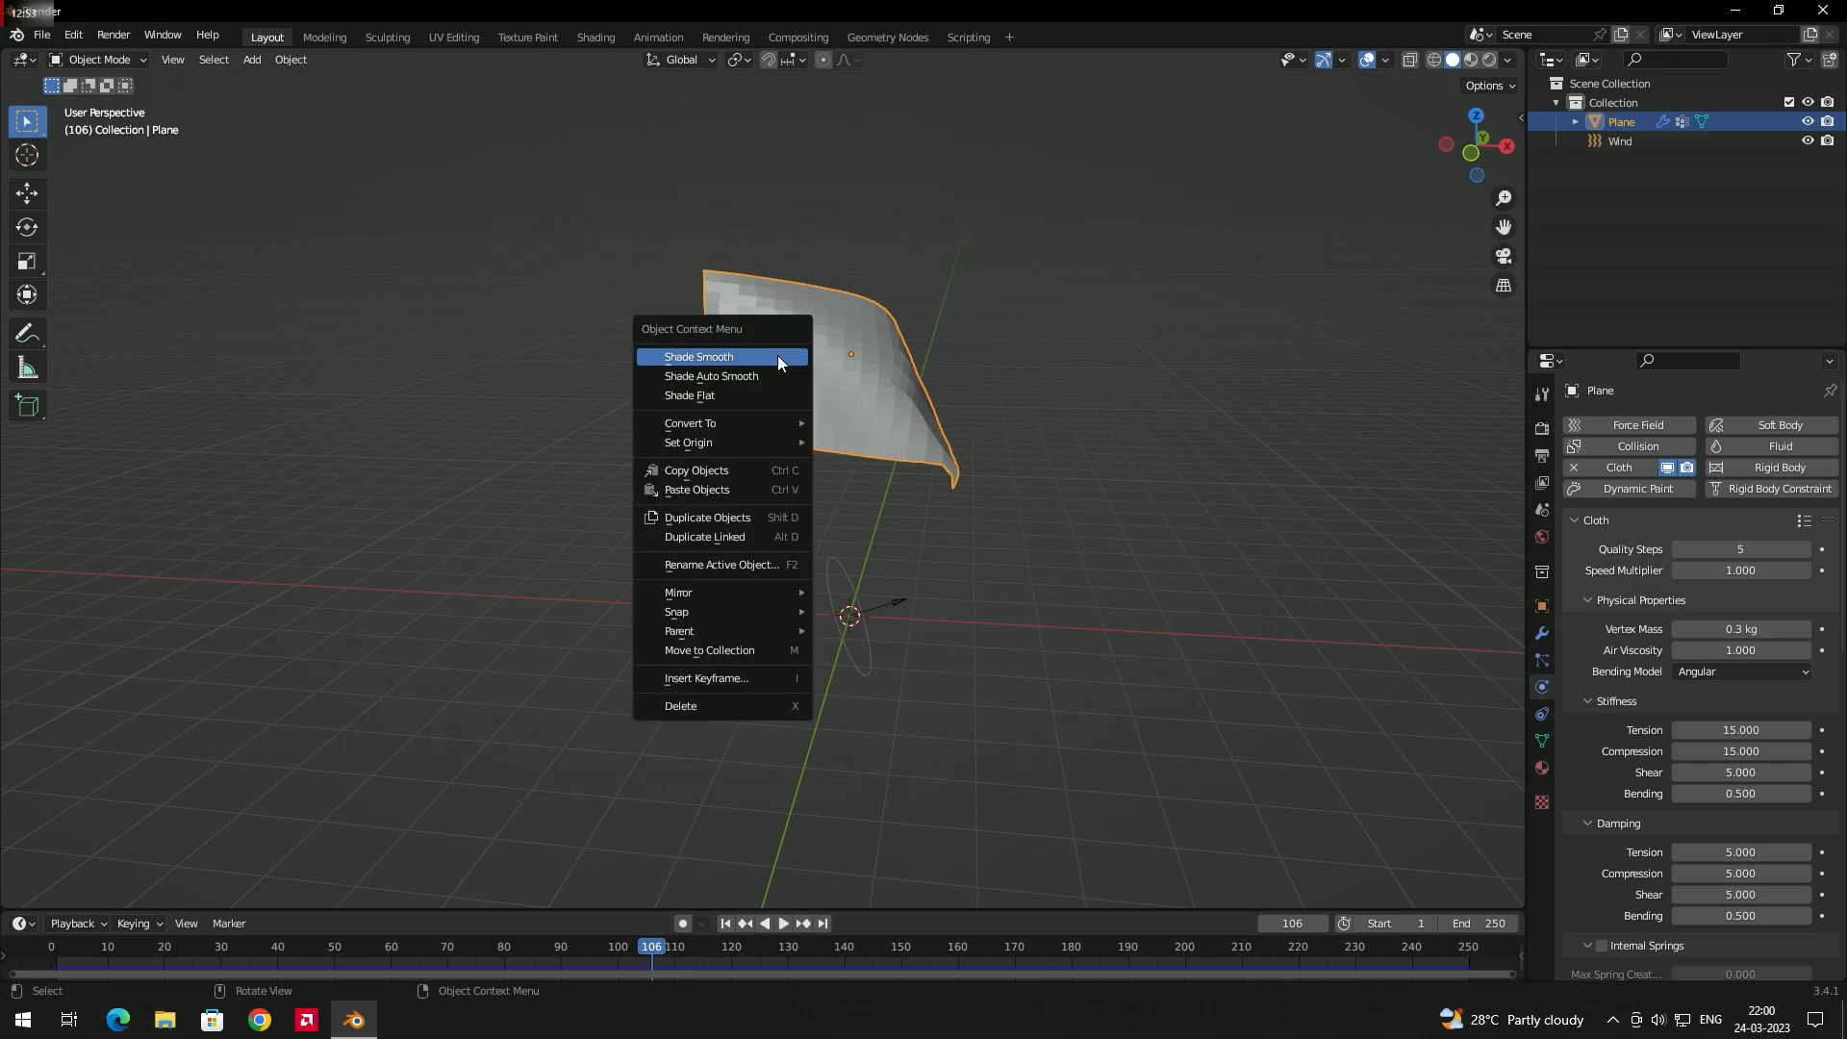
{"action": "left_click", "coordinate": [702, 358]}
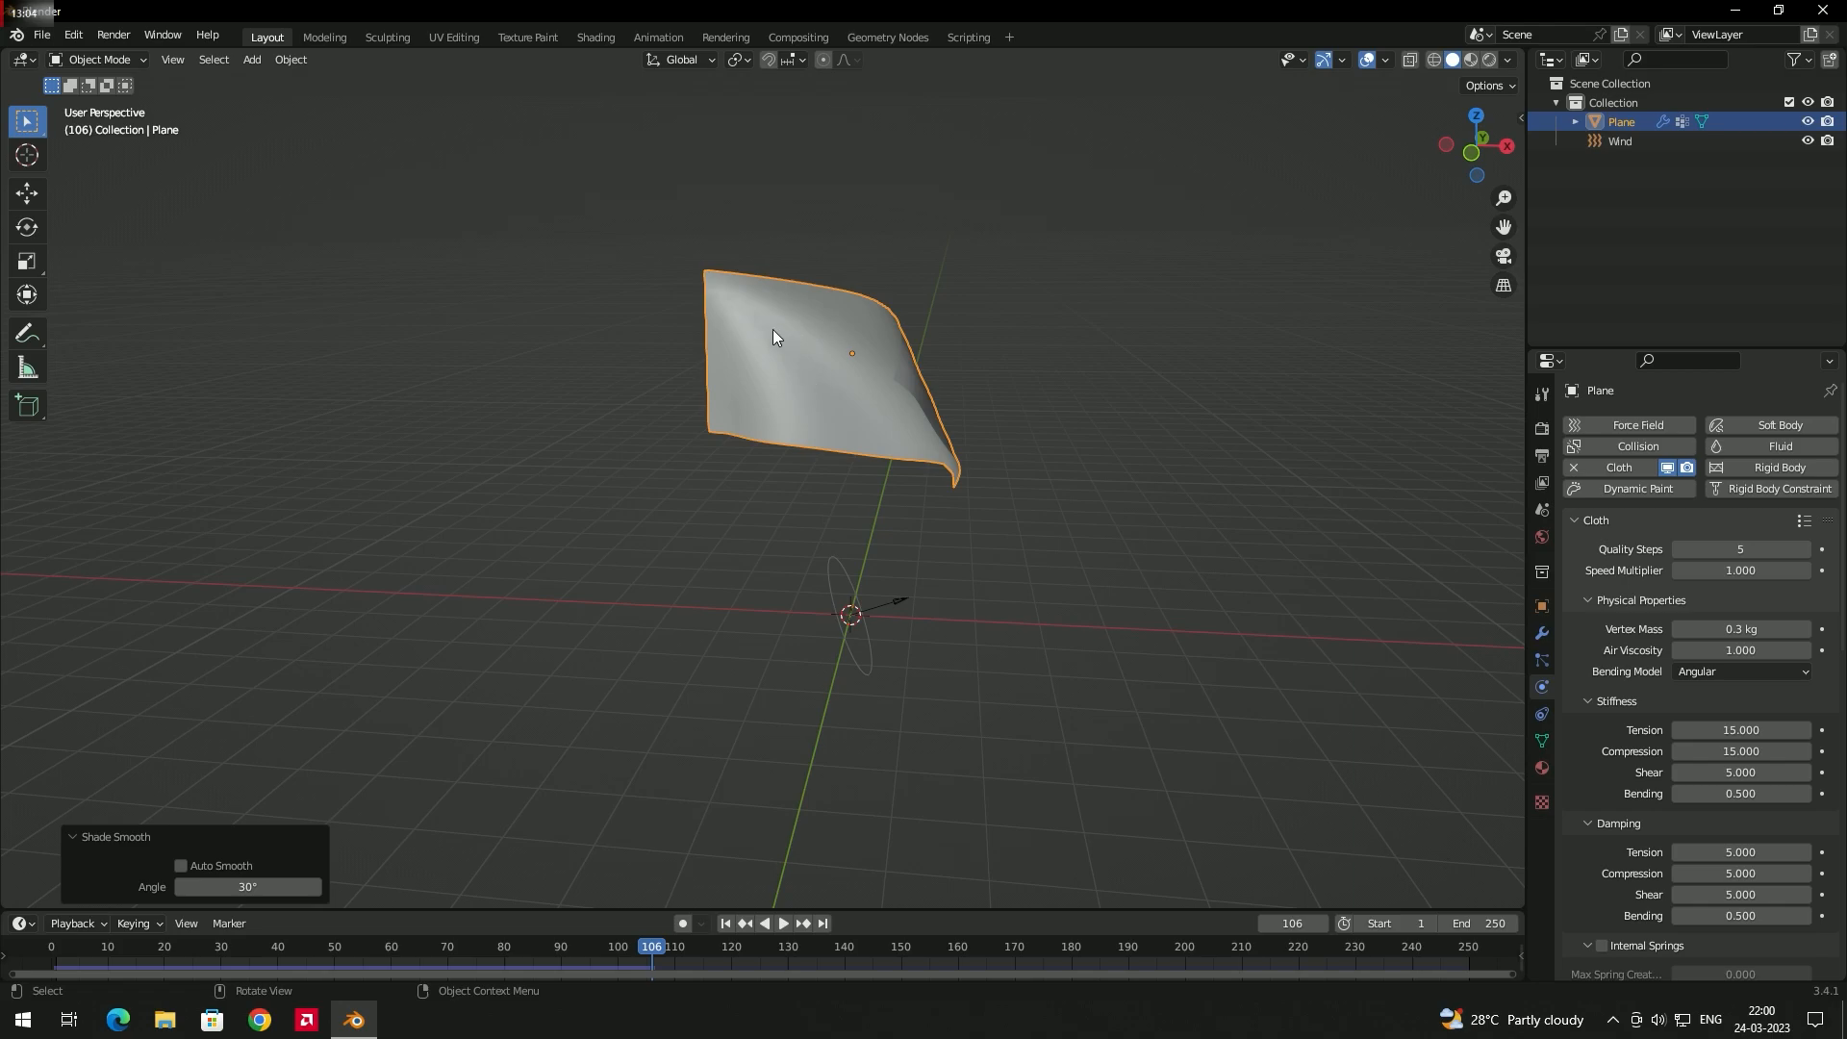
{"action": "left_click", "coordinate": [725, 924]}
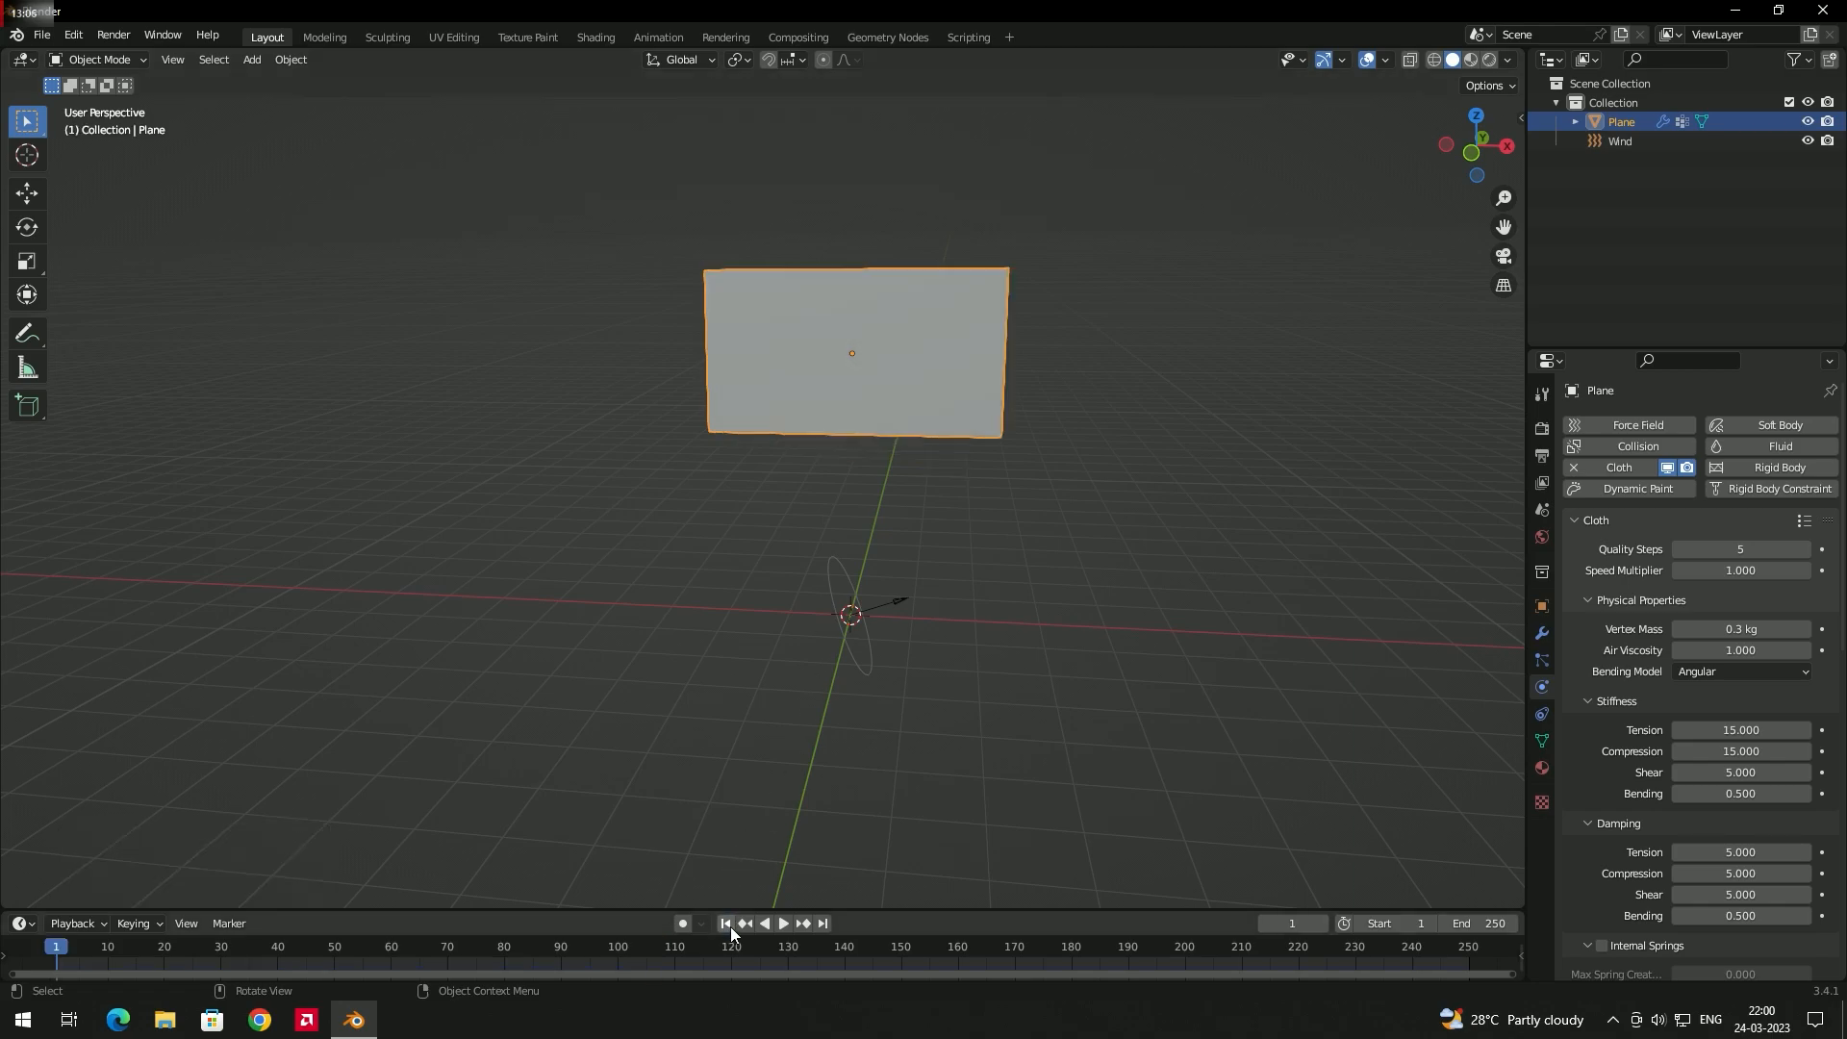
{"action": "left_click", "coordinate": [783, 924]}
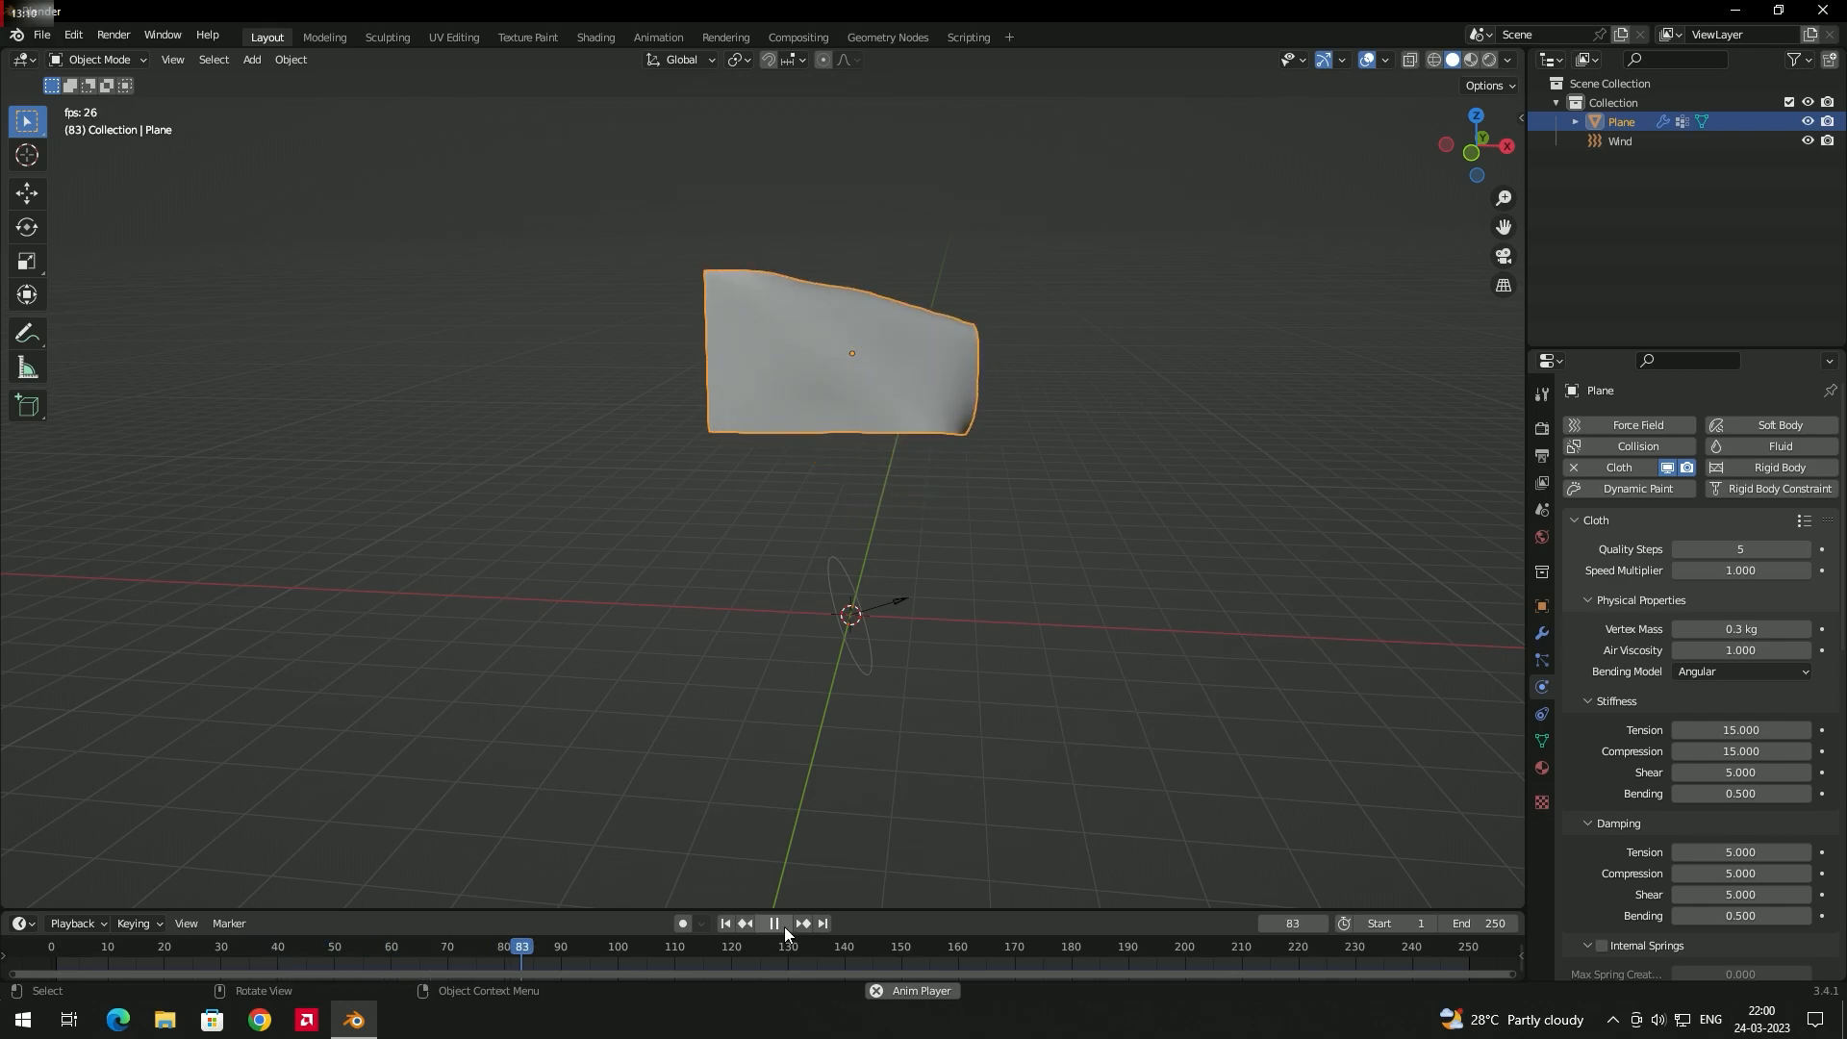
{"action": "left_click", "coordinate": [775, 924]}
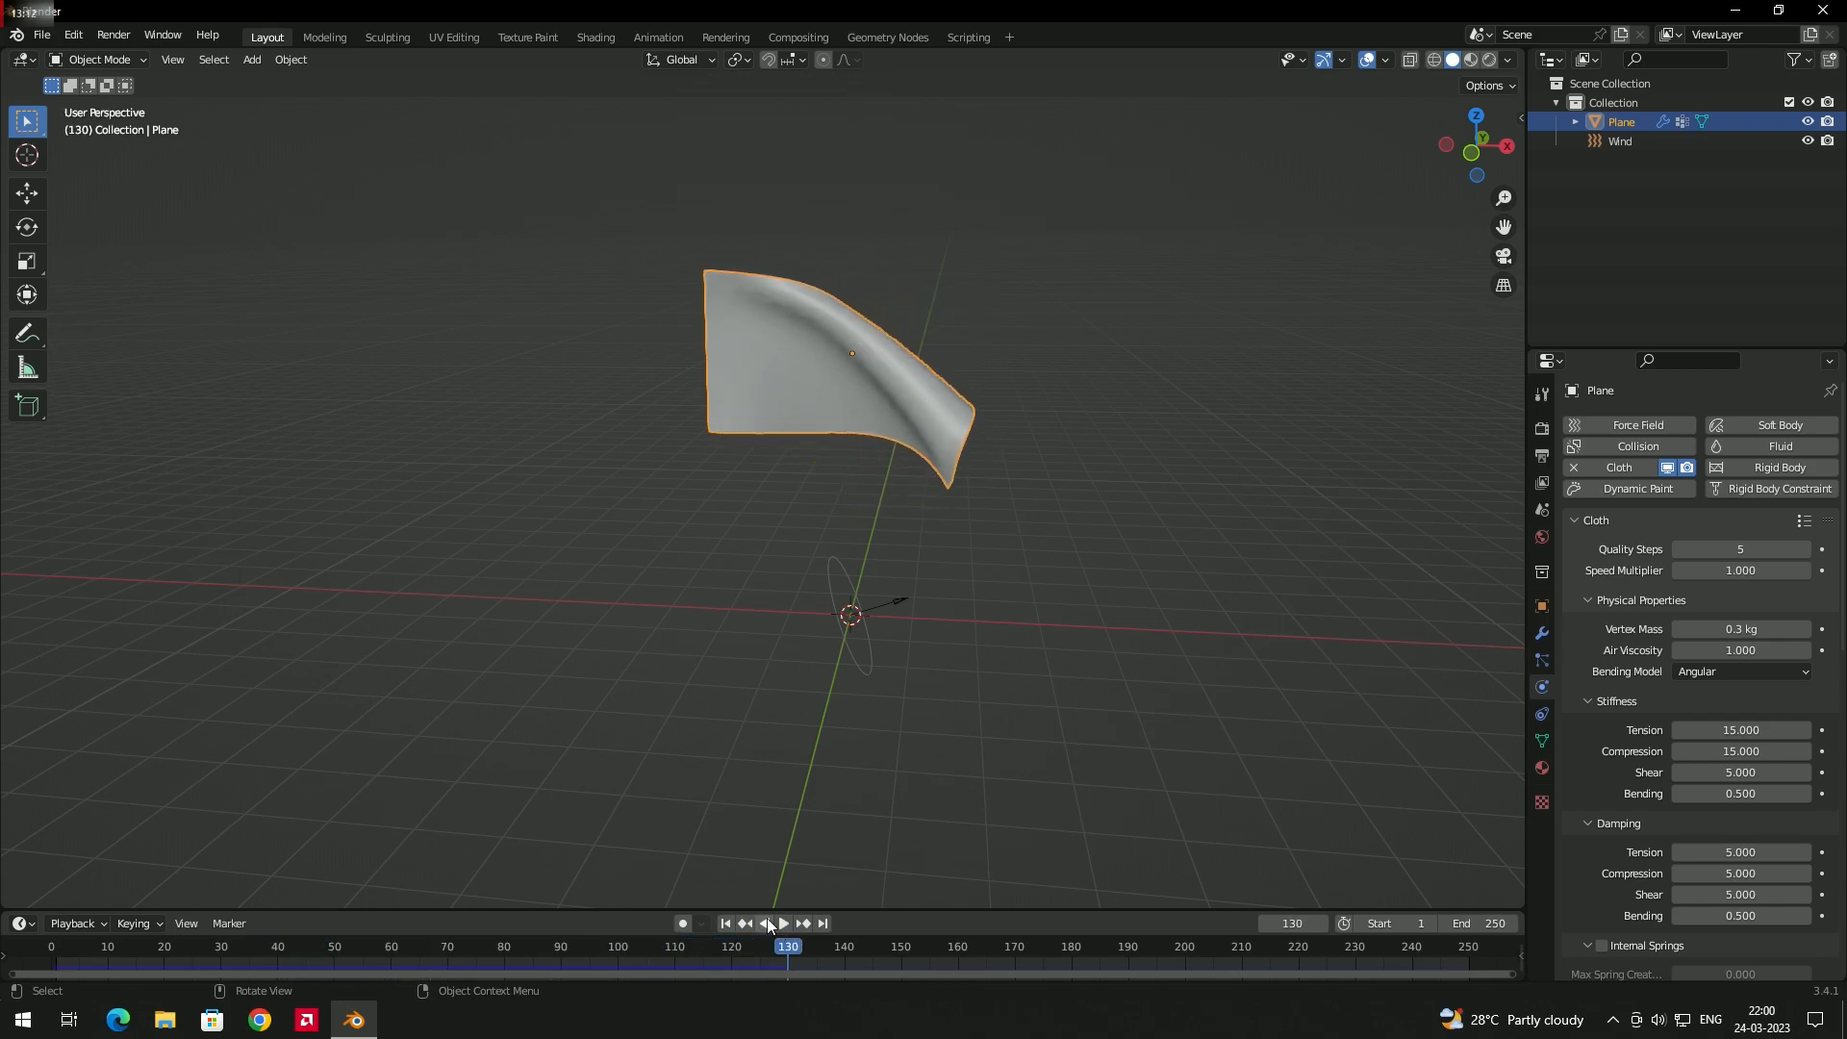
{"action": "left_click", "coordinate": [725, 924]}
- Add a cylinder mesh at the world origin and scale it down uniformly
{"action": "middle_click_drag", "start_coordinate": [800, 655], "coordinate": [803, 616]}
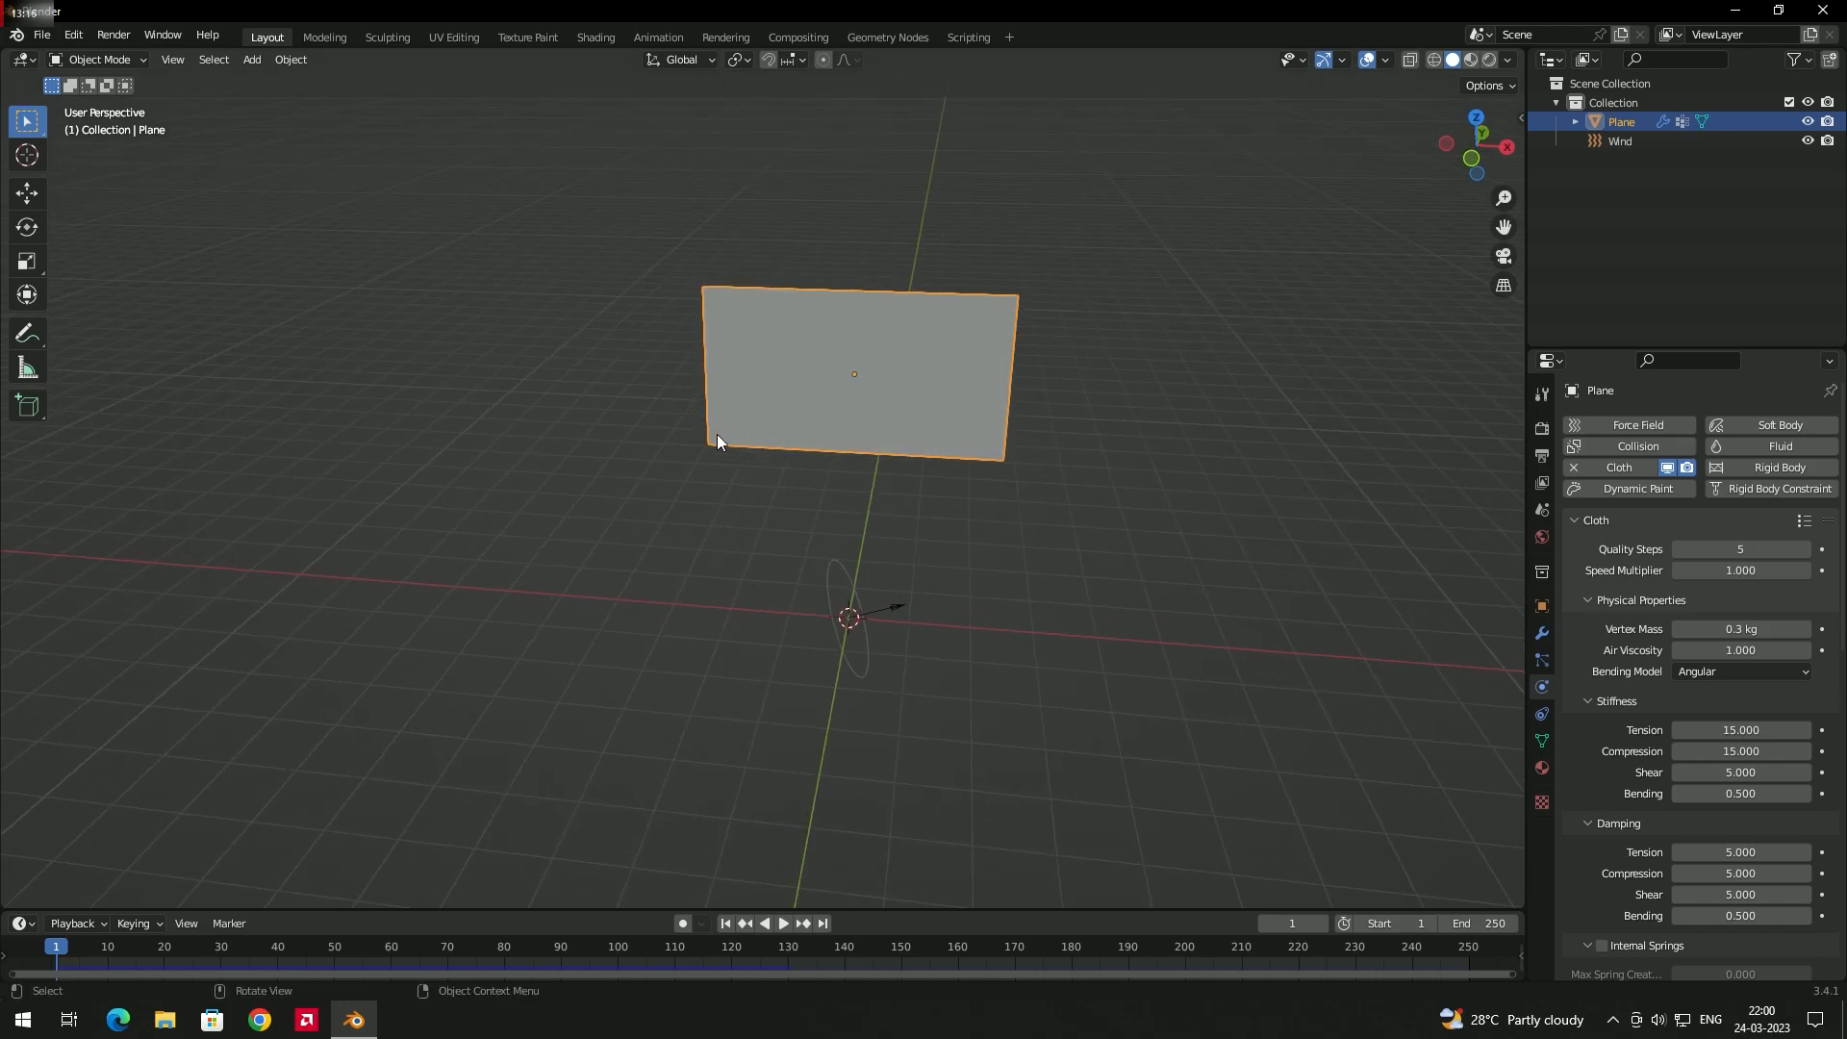
{"action": "middle_click_drag", "start_coordinate": [765, 546], "coordinate": [763, 598]}
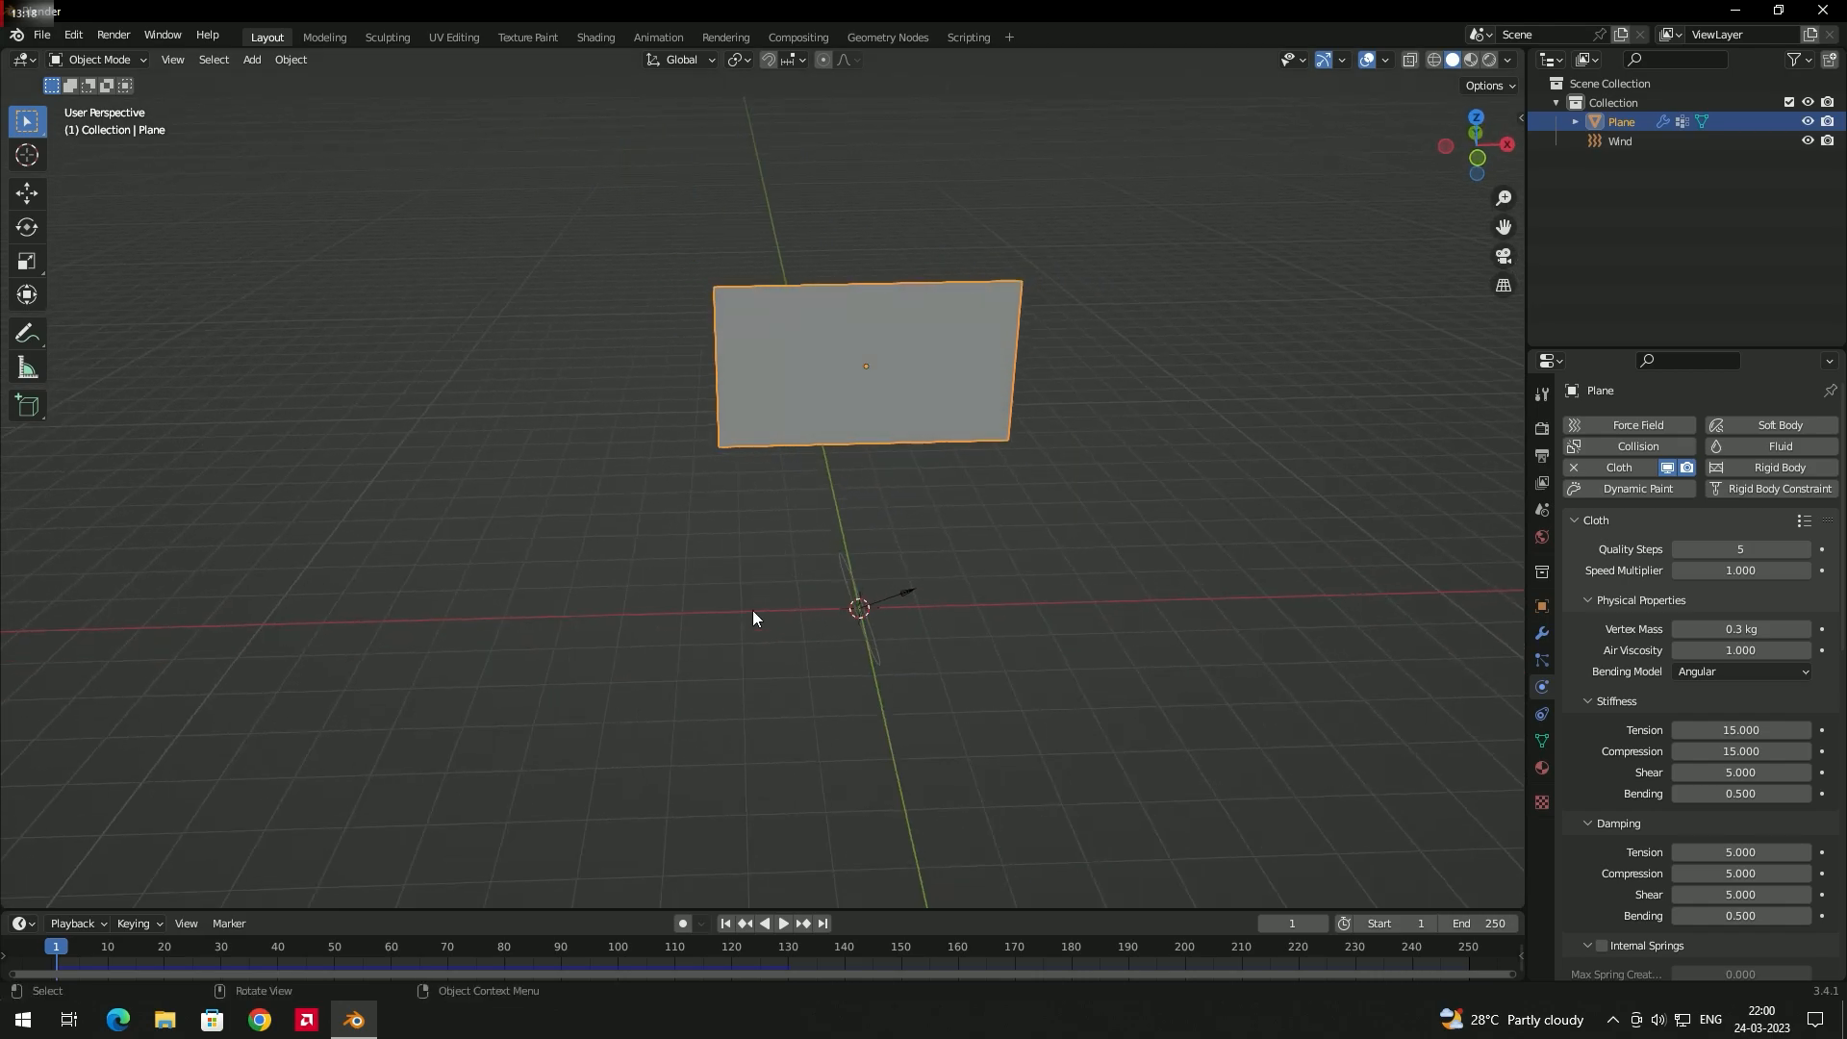
{"action": "left_click", "coordinate": [713, 532]}
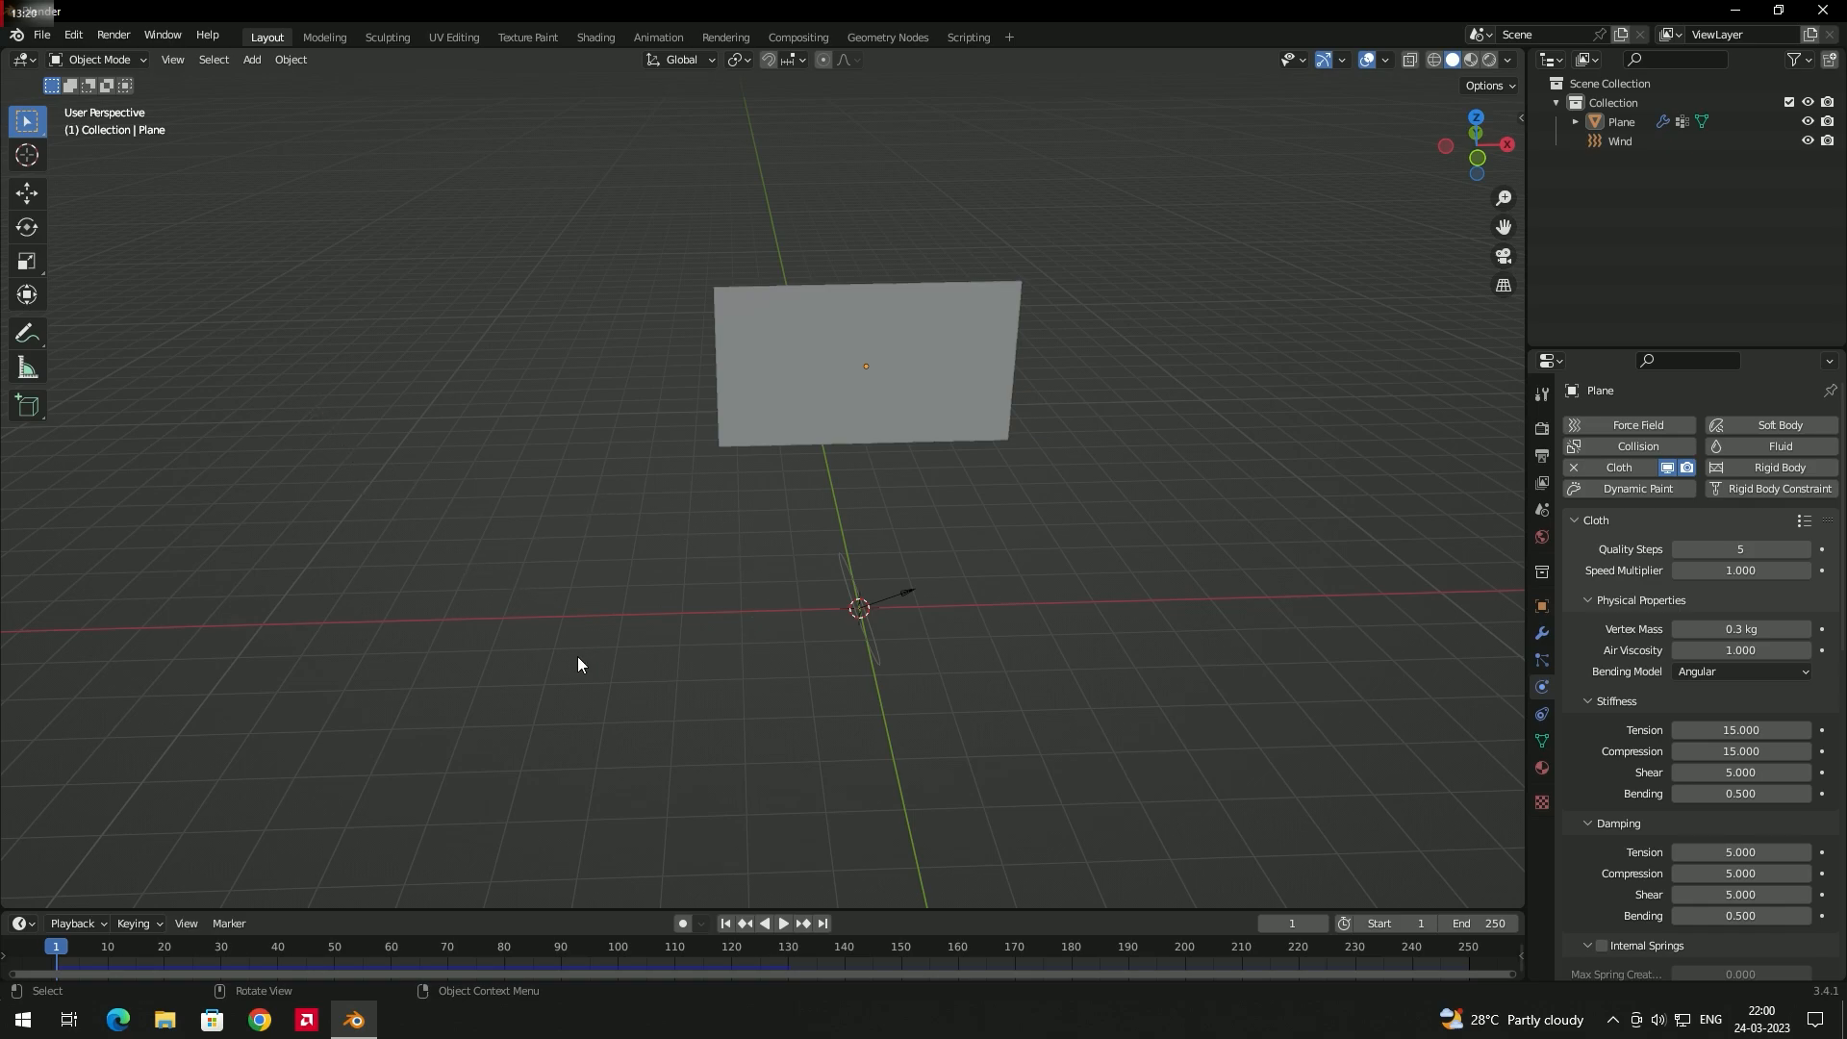
{"action": "key", "text": "shift+a"}
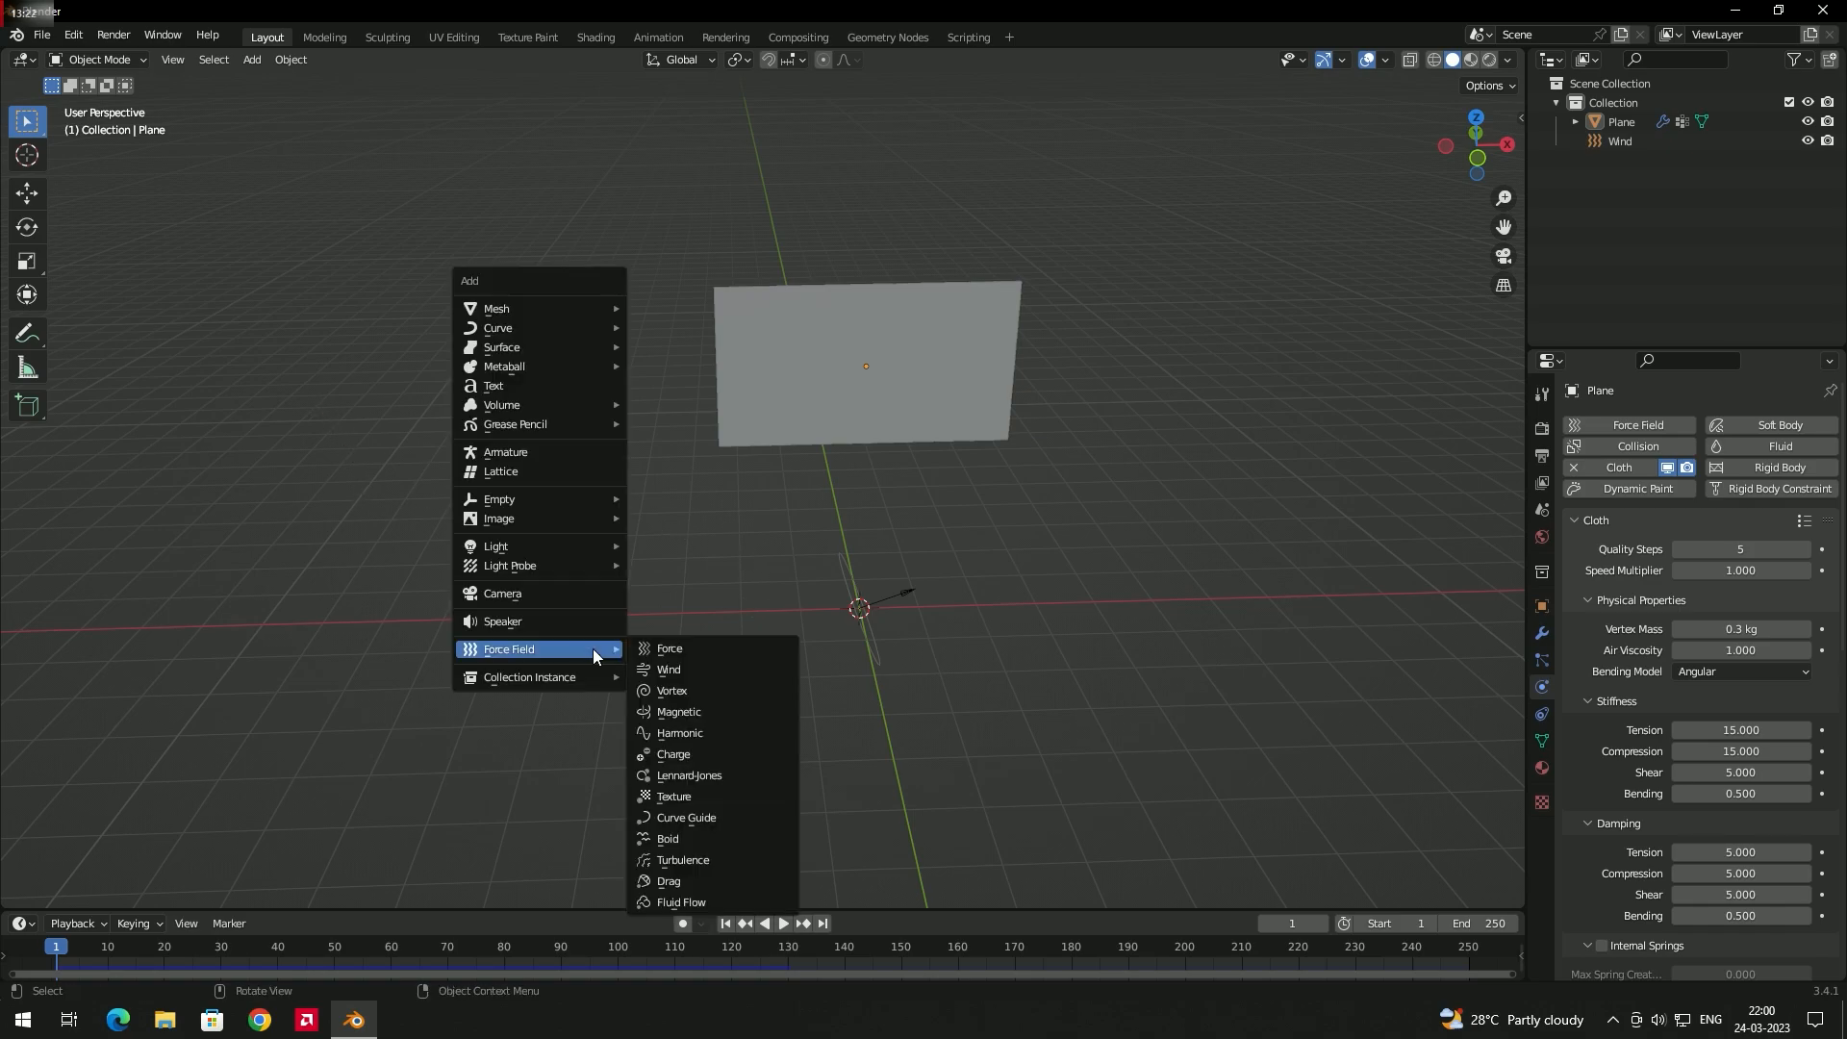
{"action": "mouse_move", "coordinate": [582, 316]}
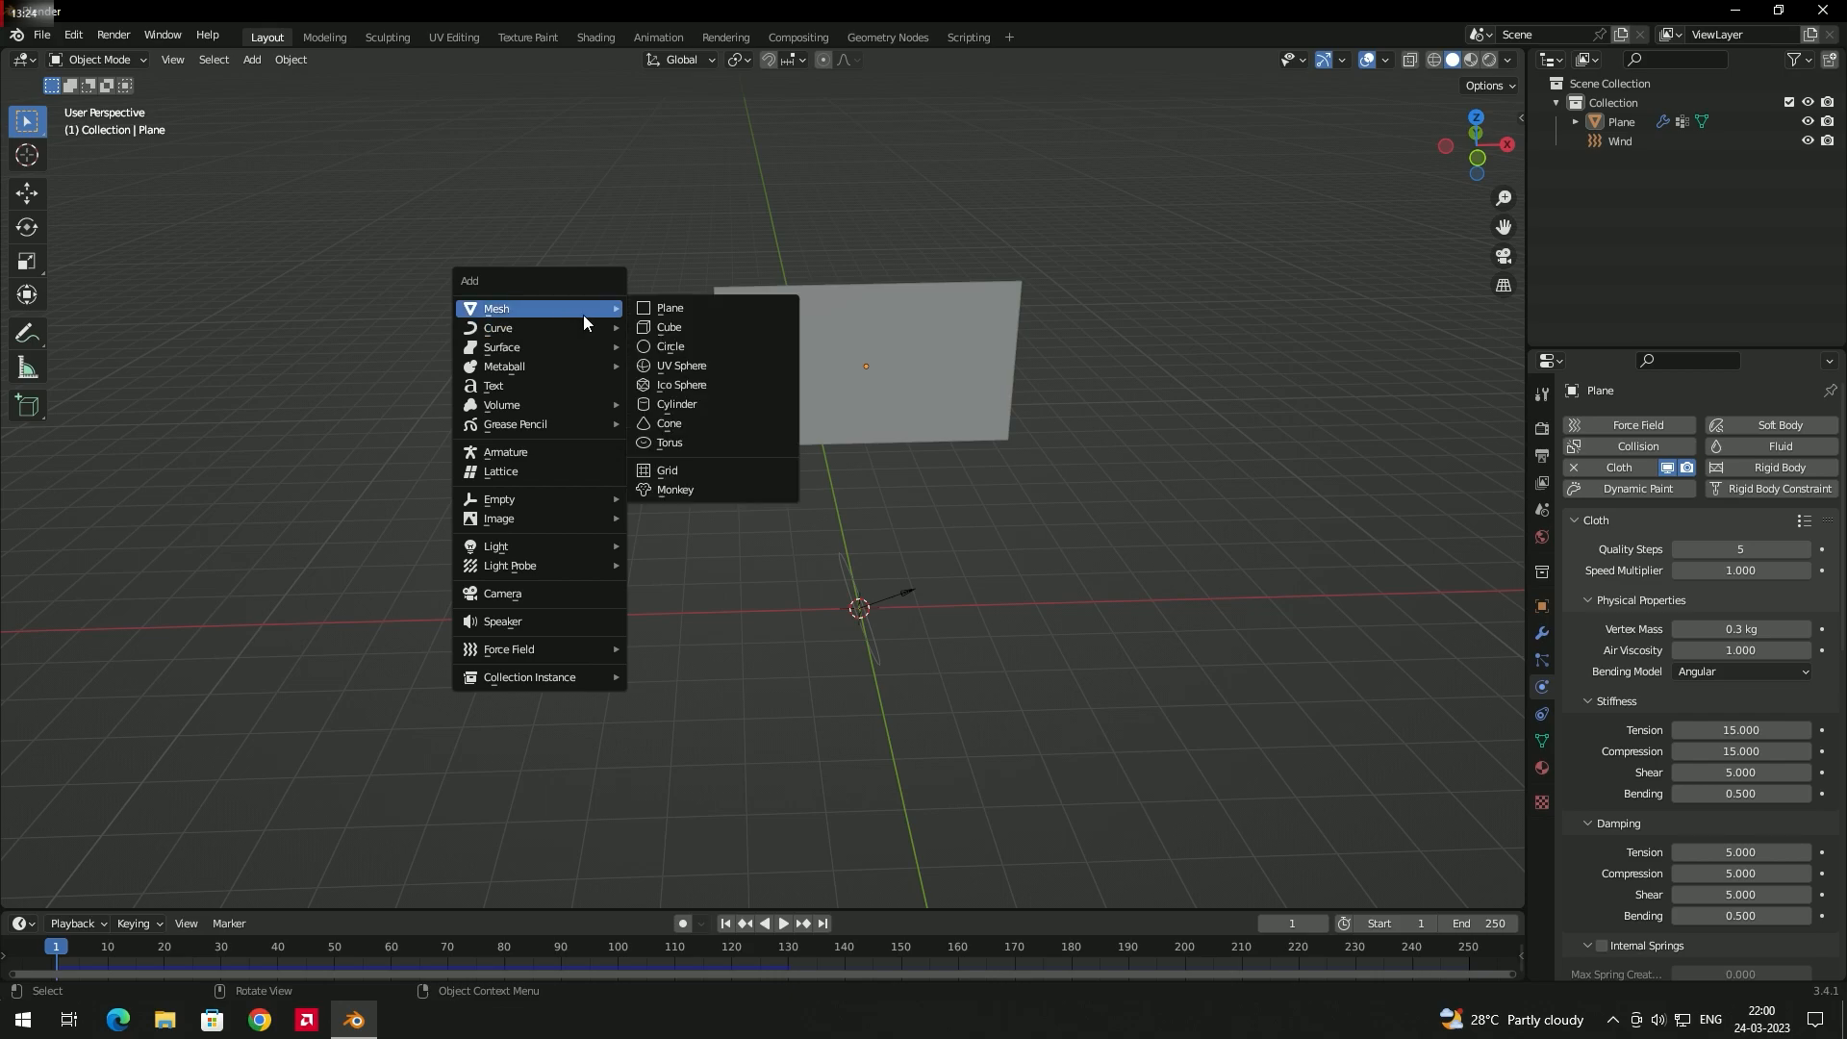
{"action": "left_click", "coordinate": [678, 405]}
{"action": "mouse_move", "coordinate": [852, 586]}
{"action": "middle_mouse_down"}
{"action": "mouse_move", "coordinate": [817, 550]}
{"action": "mouse_move", "coordinate": [821, 590]}
{"action": "middle_mouse_up"}
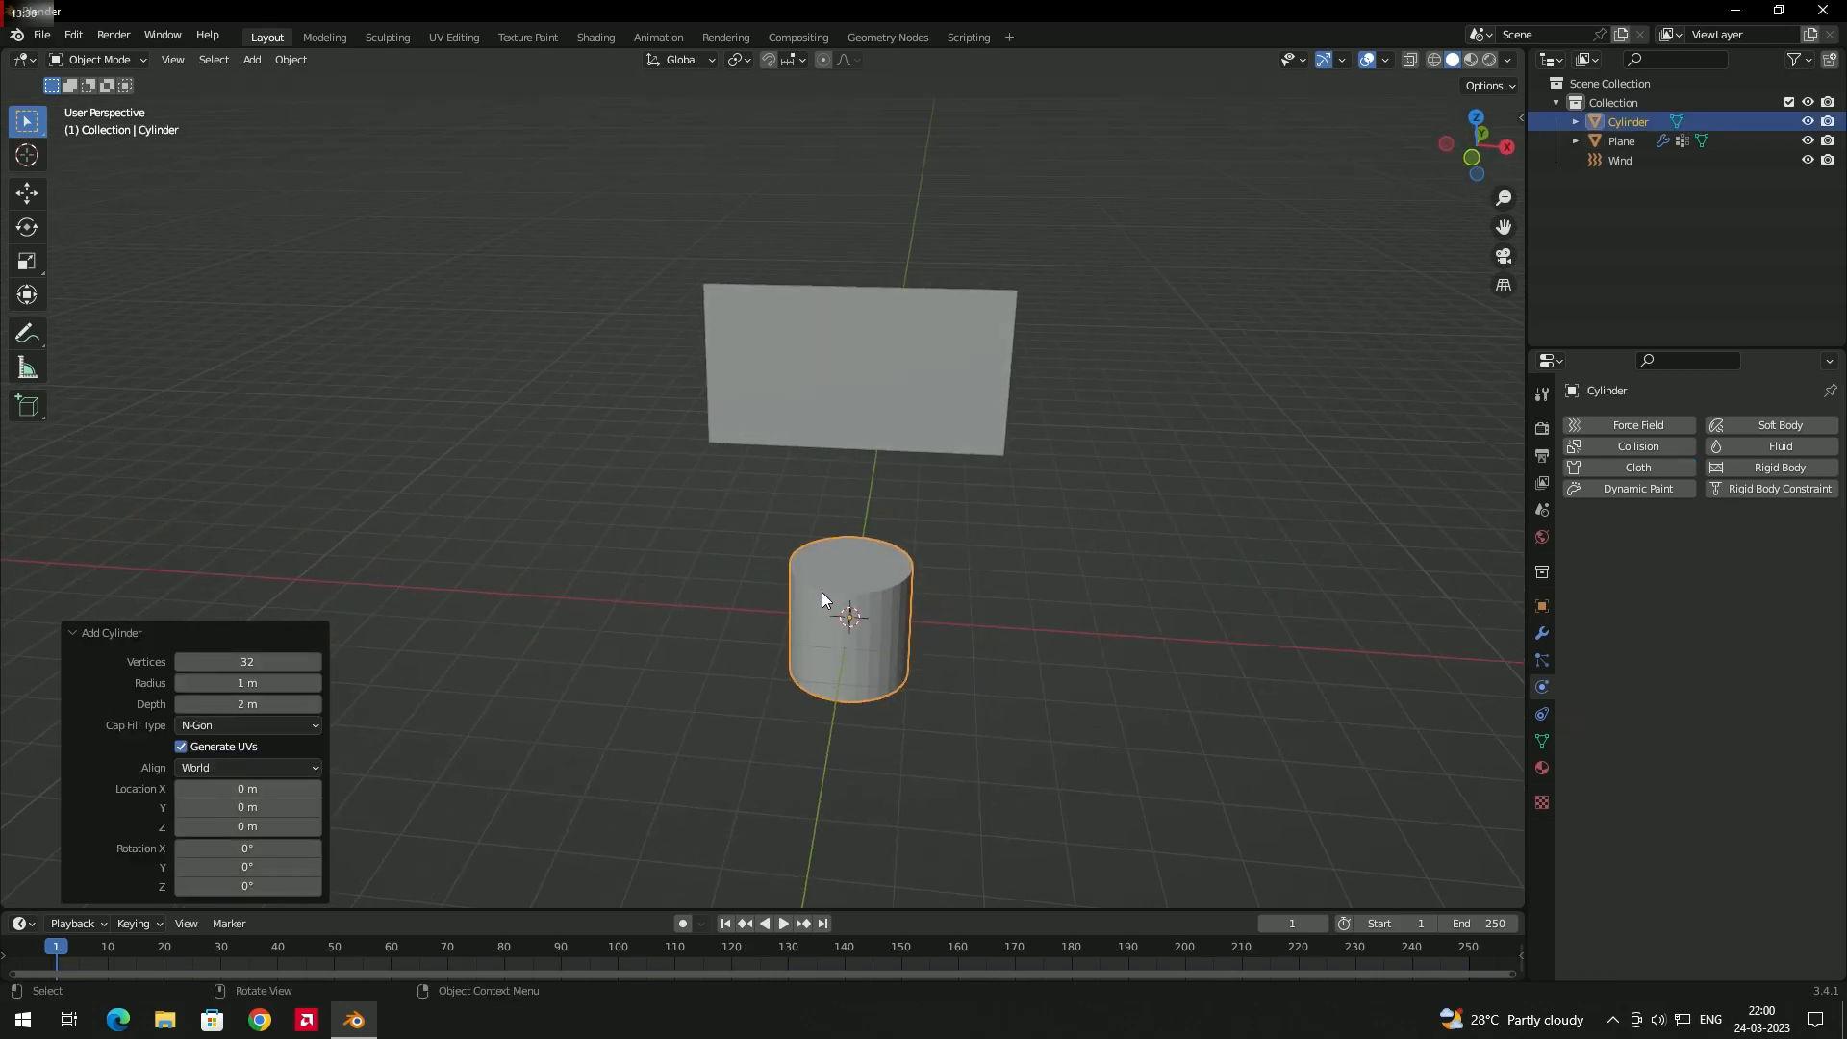
{"action": "key", "text": "s"}
{"action": "left_click", "coordinate": [841, 610]}
- Move the cylinder about 1.92 m along negative X below the plane's pinned edge and scale it down further to pole thickness
{"action": "key", "text": "g"}
{"action": "key", "text": "x"}
{"action": "left_click", "coordinate": [751, 602]}
{"action": "left_click", "coordinate": [1476, 117]}
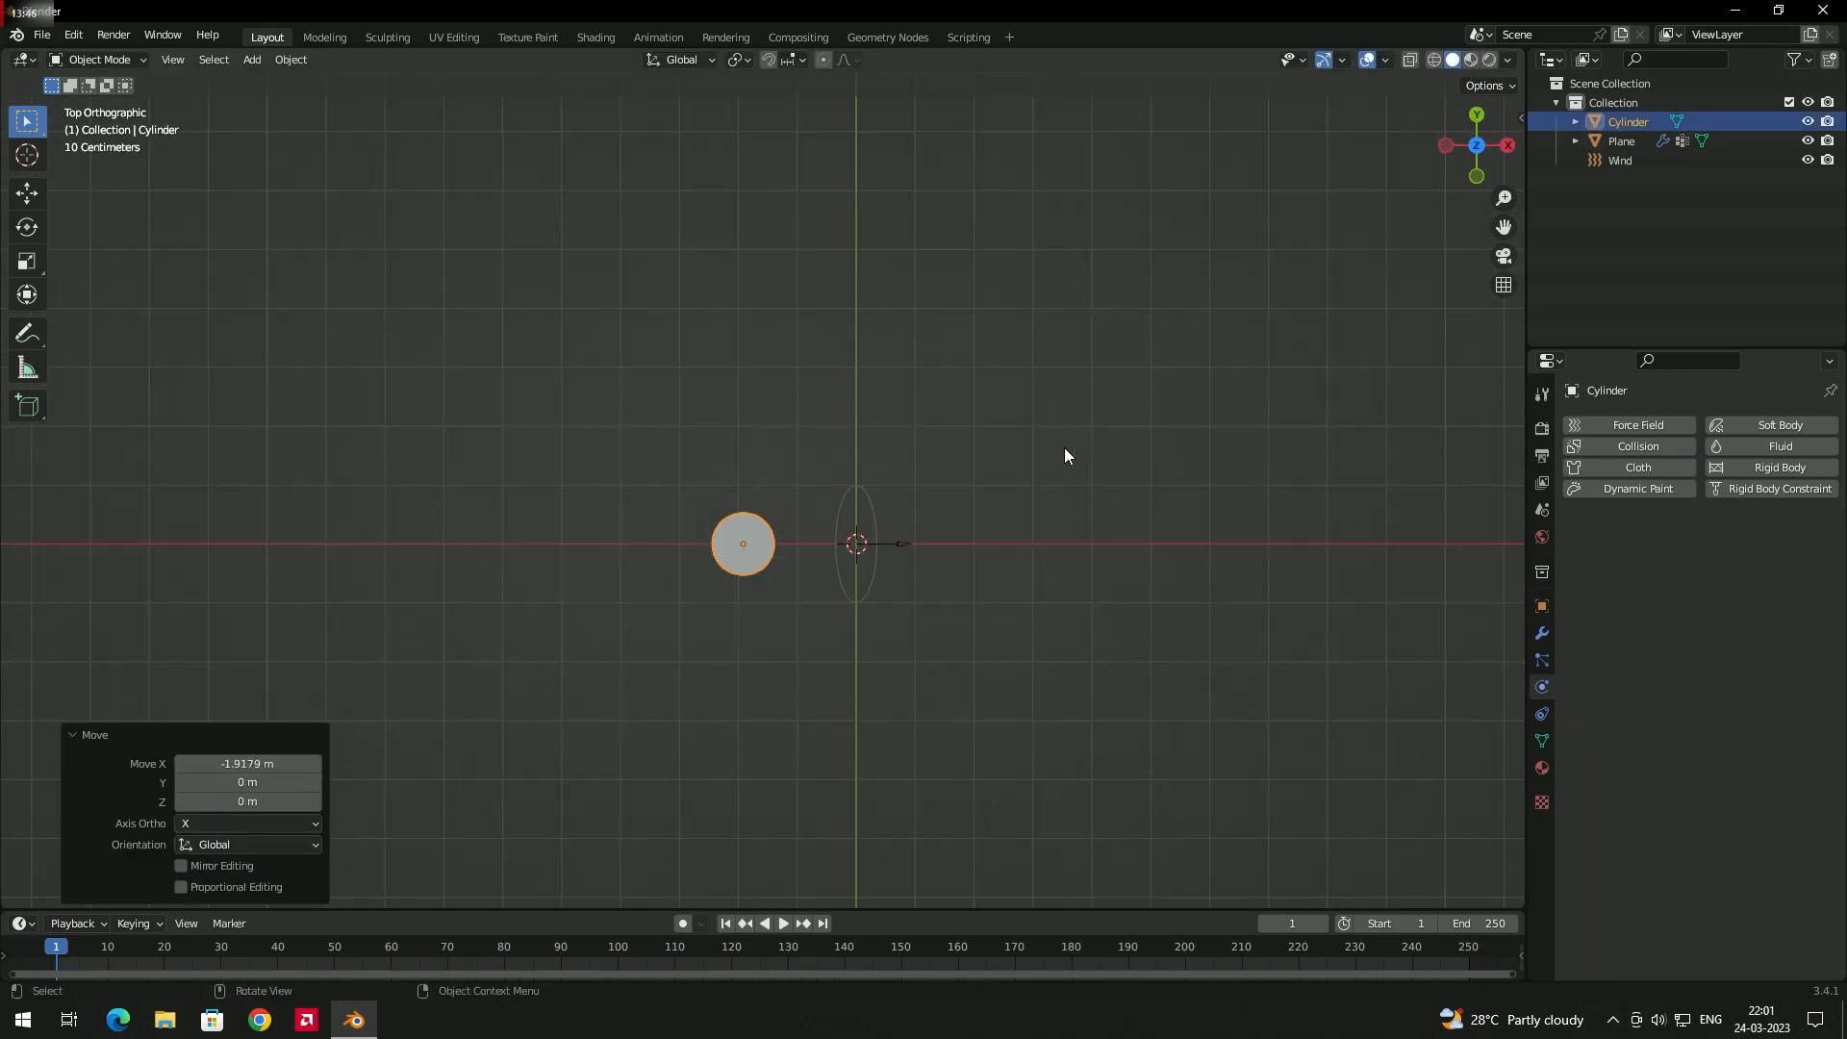
{"action": "scroll", "coordinate": [808, 588], "scroll_direction": "up", "scroll_amount": 3}
{"action": "left_click", "coordinate": [781, 608]}
{"action": "left_click", "coordinate": [781, 616]}
{"action": "left_click", "coordinate": [1477, 176]}
{"action": "left_click", "coordinate": [741, 662]}
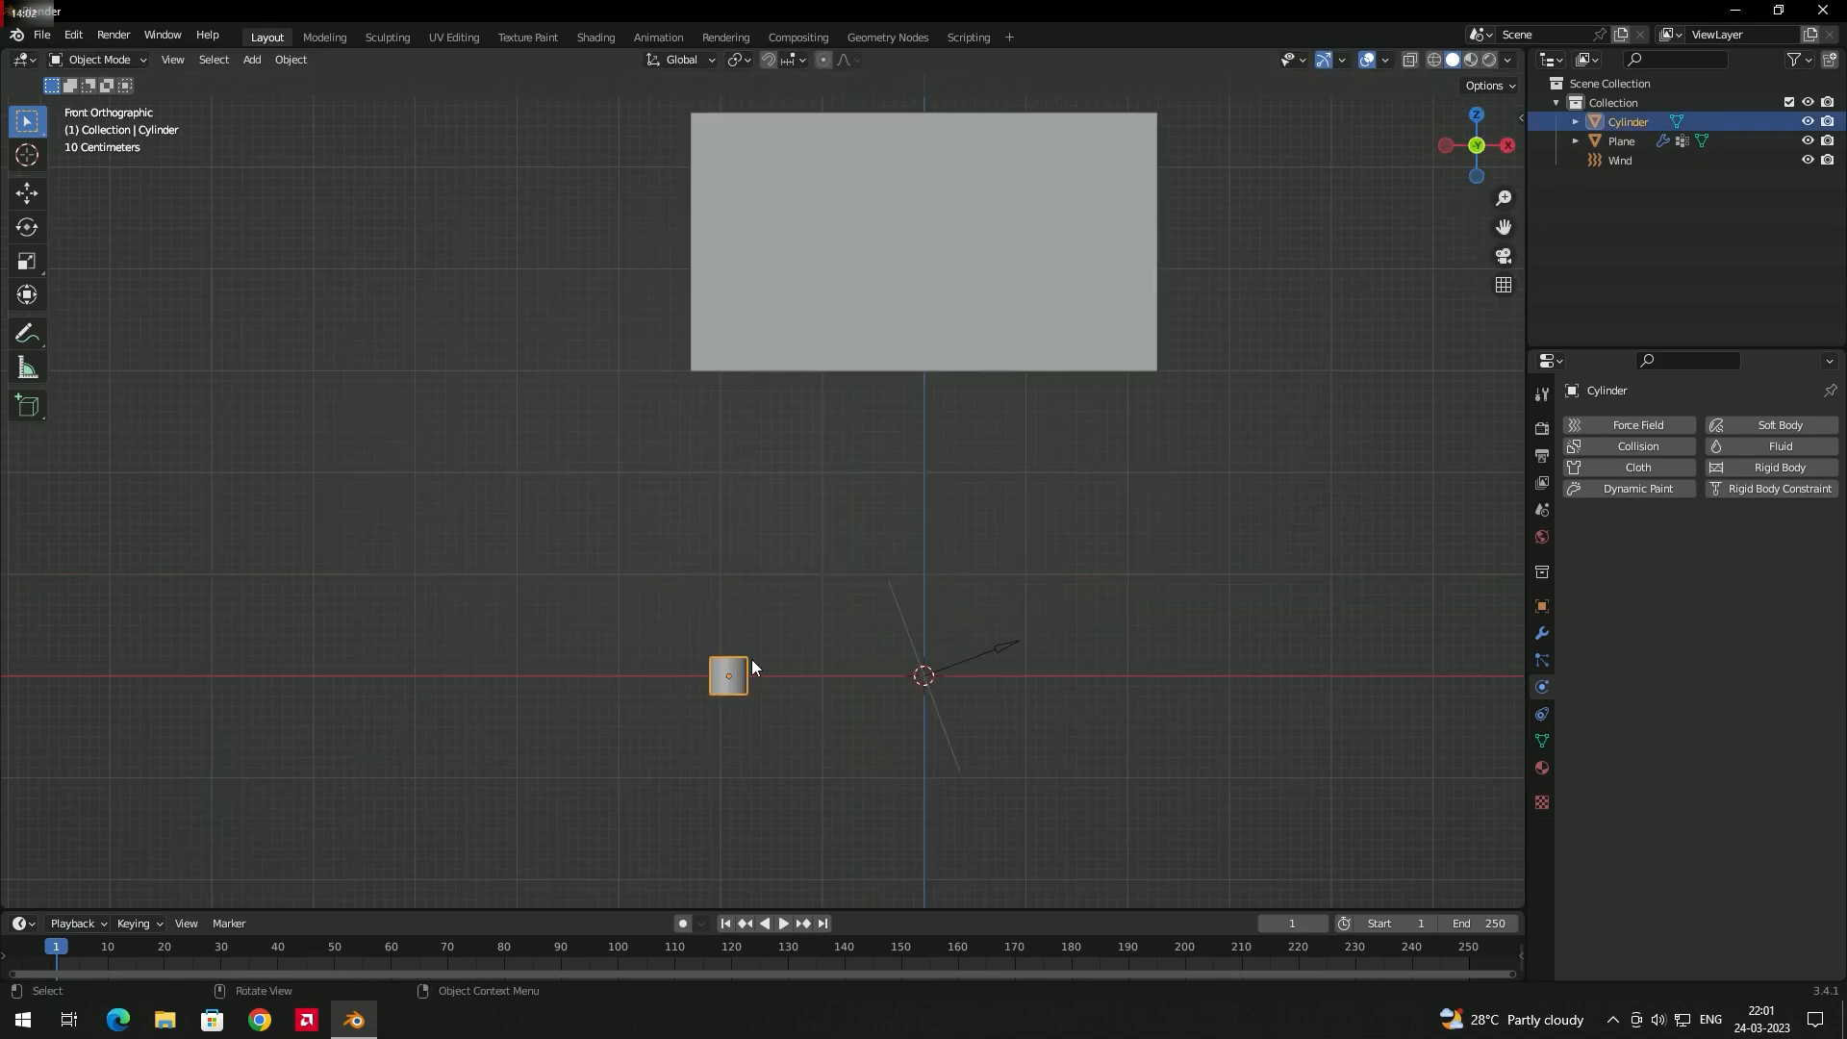
- Stretch the cylinder along Z into a tall pole and raise it along Z to reach the plane's upper edge
{"action": "key", "text": "s"}
{"action": "key", "text": "z"}
{"action": "left_click", "coordinate": [735, 223]}
{"action": "key", "text": "g"}
{"action": "key", "text": "z"}
{"action": "left_click", "coordinate": [735, 281]}
- Move the pole about 0.23 m along negative X so it sits beside the plane's pinned edge
{"action": "key", "text": "g"}
{"action": "key", "text": "x"}
{"action": "left_click", "coordinate": [699, 286]}
{"action": "middle_click_drag", "start_coordinate": [880, 423], "coordinate": [922, 476]}
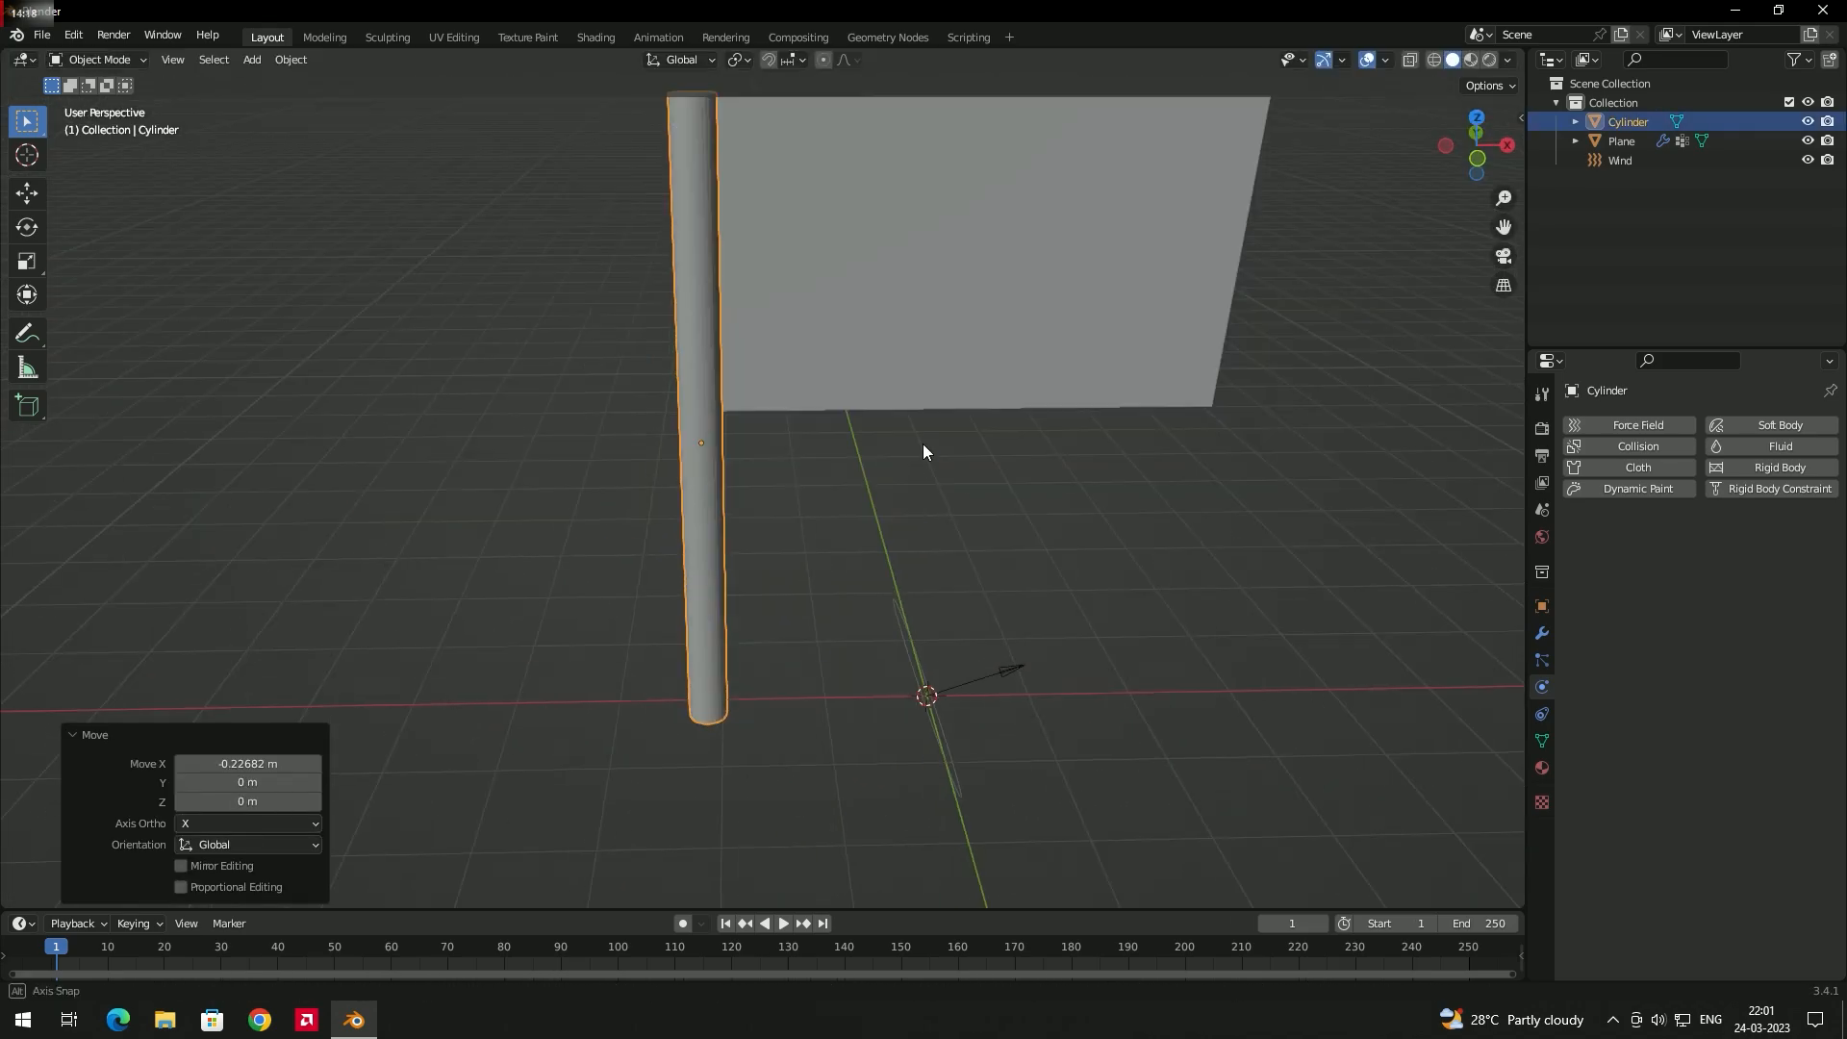
- Deselect the pole, inspect its fit against the flag, and play the cloth simulation with the pole in place
{"action": "left_click", "coordinate": [908, 489]}
{"action": "scroll", "coordinate": [783, 489], "scroll_direction": "up", "scroll_amount": 2}
{"action": "middle_click_drag", "start_coordinate": [793, 531], "coordinate": [804, 535]}
{"action": "scroll", "coordinate": [804, 537], "scroll_direction": "down", "scroll_amount": 1}
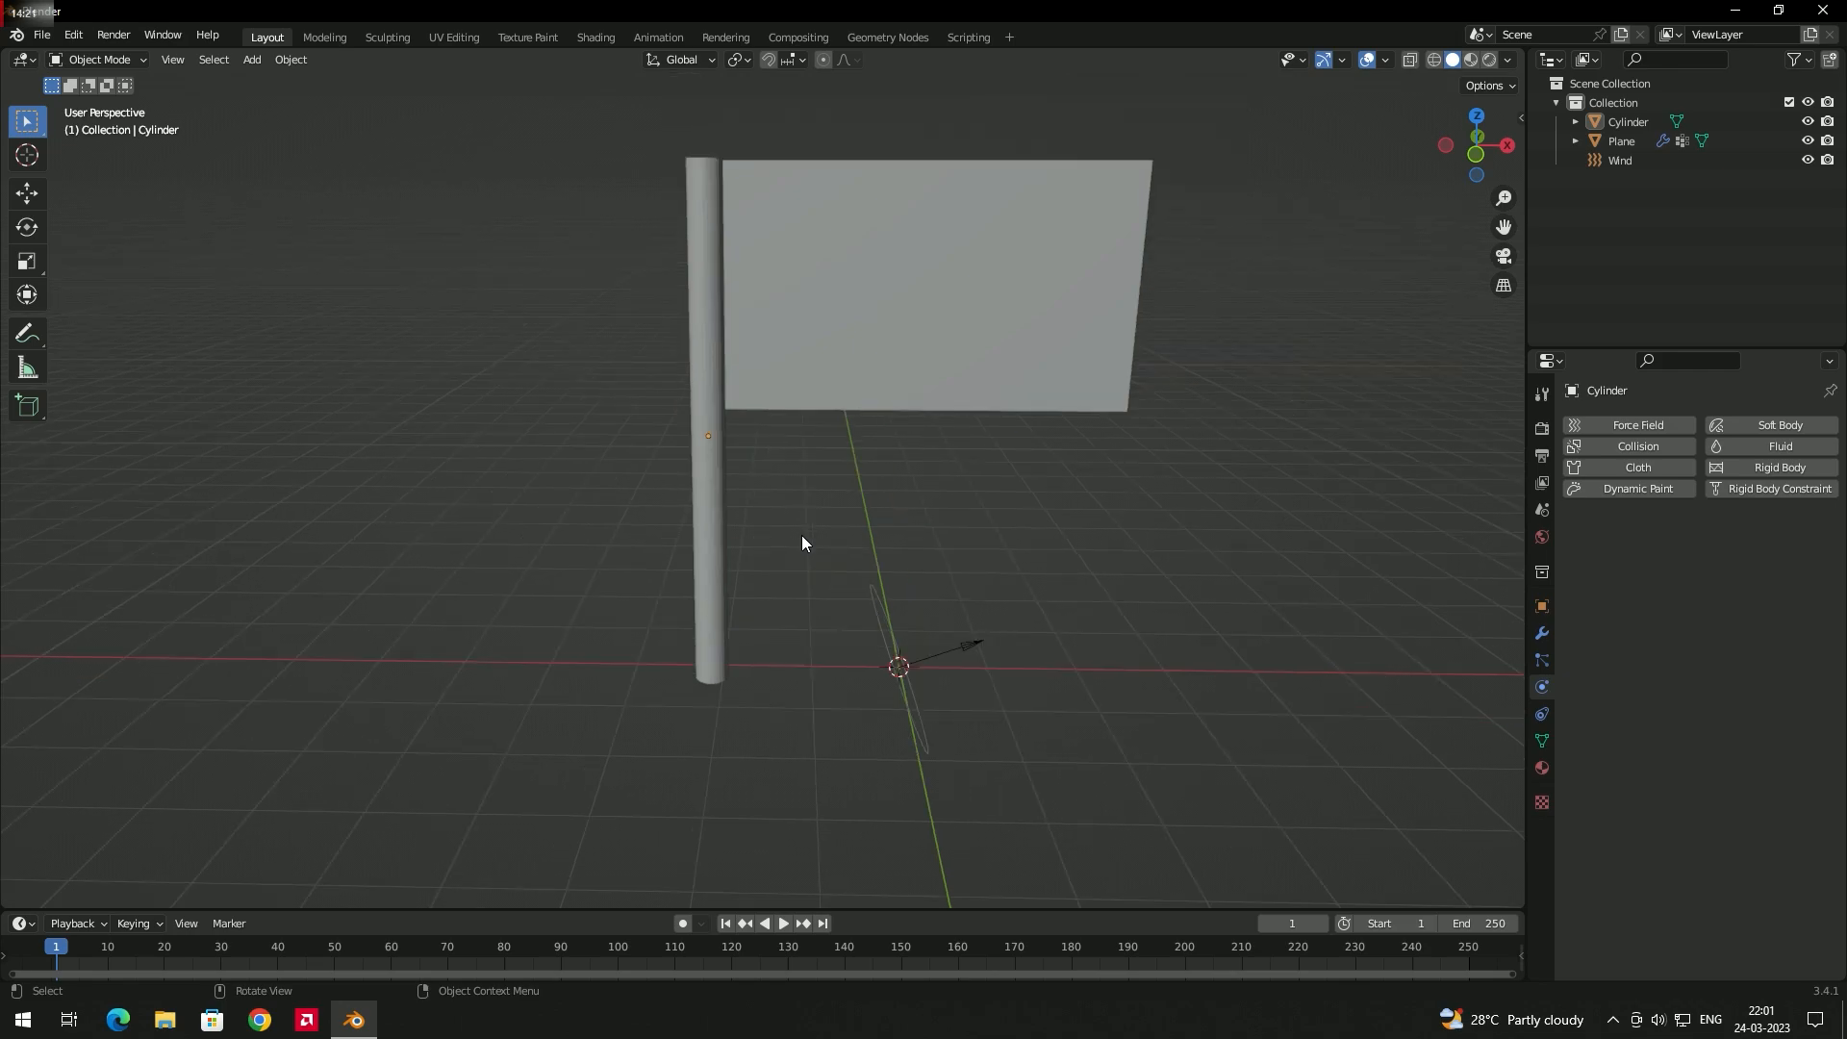
{"action": "scroll", "coordinate": [761, 509], "scroll_direction": "down", "scroll_amount": 1}
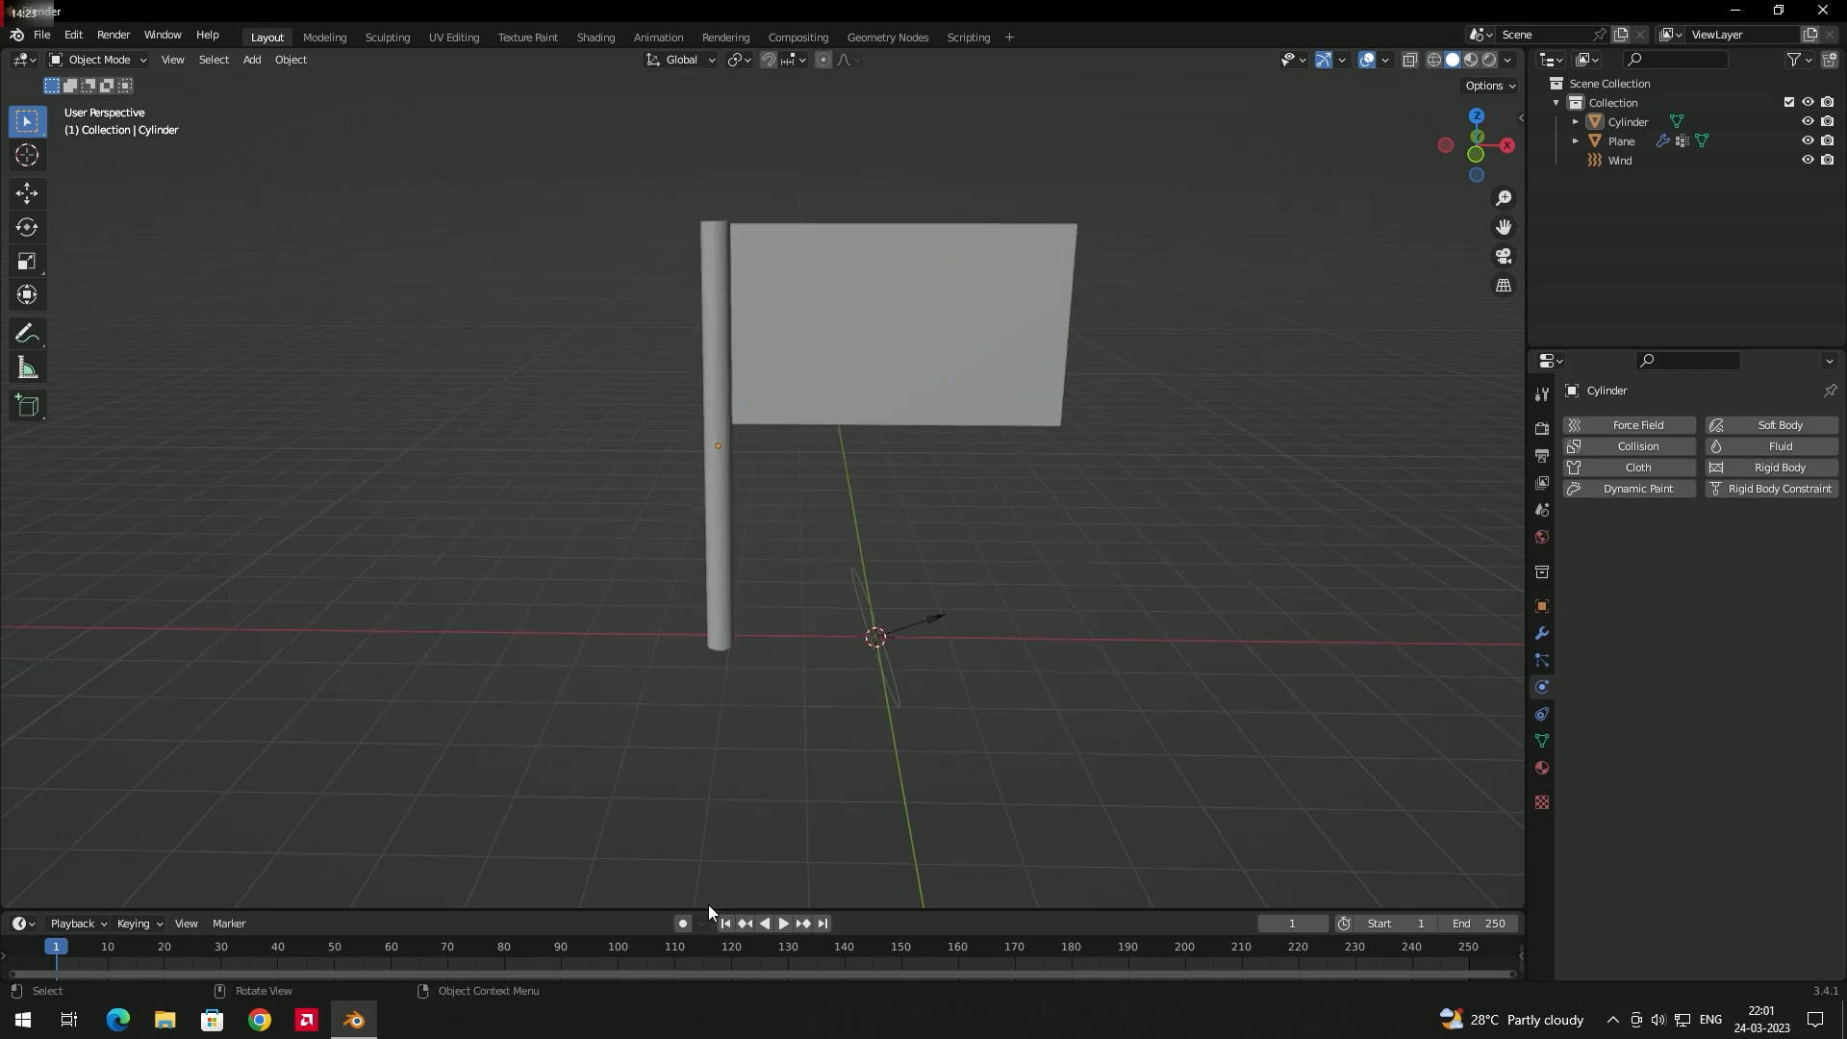
{"action": "left_click", "coordinate": [787, 923]}
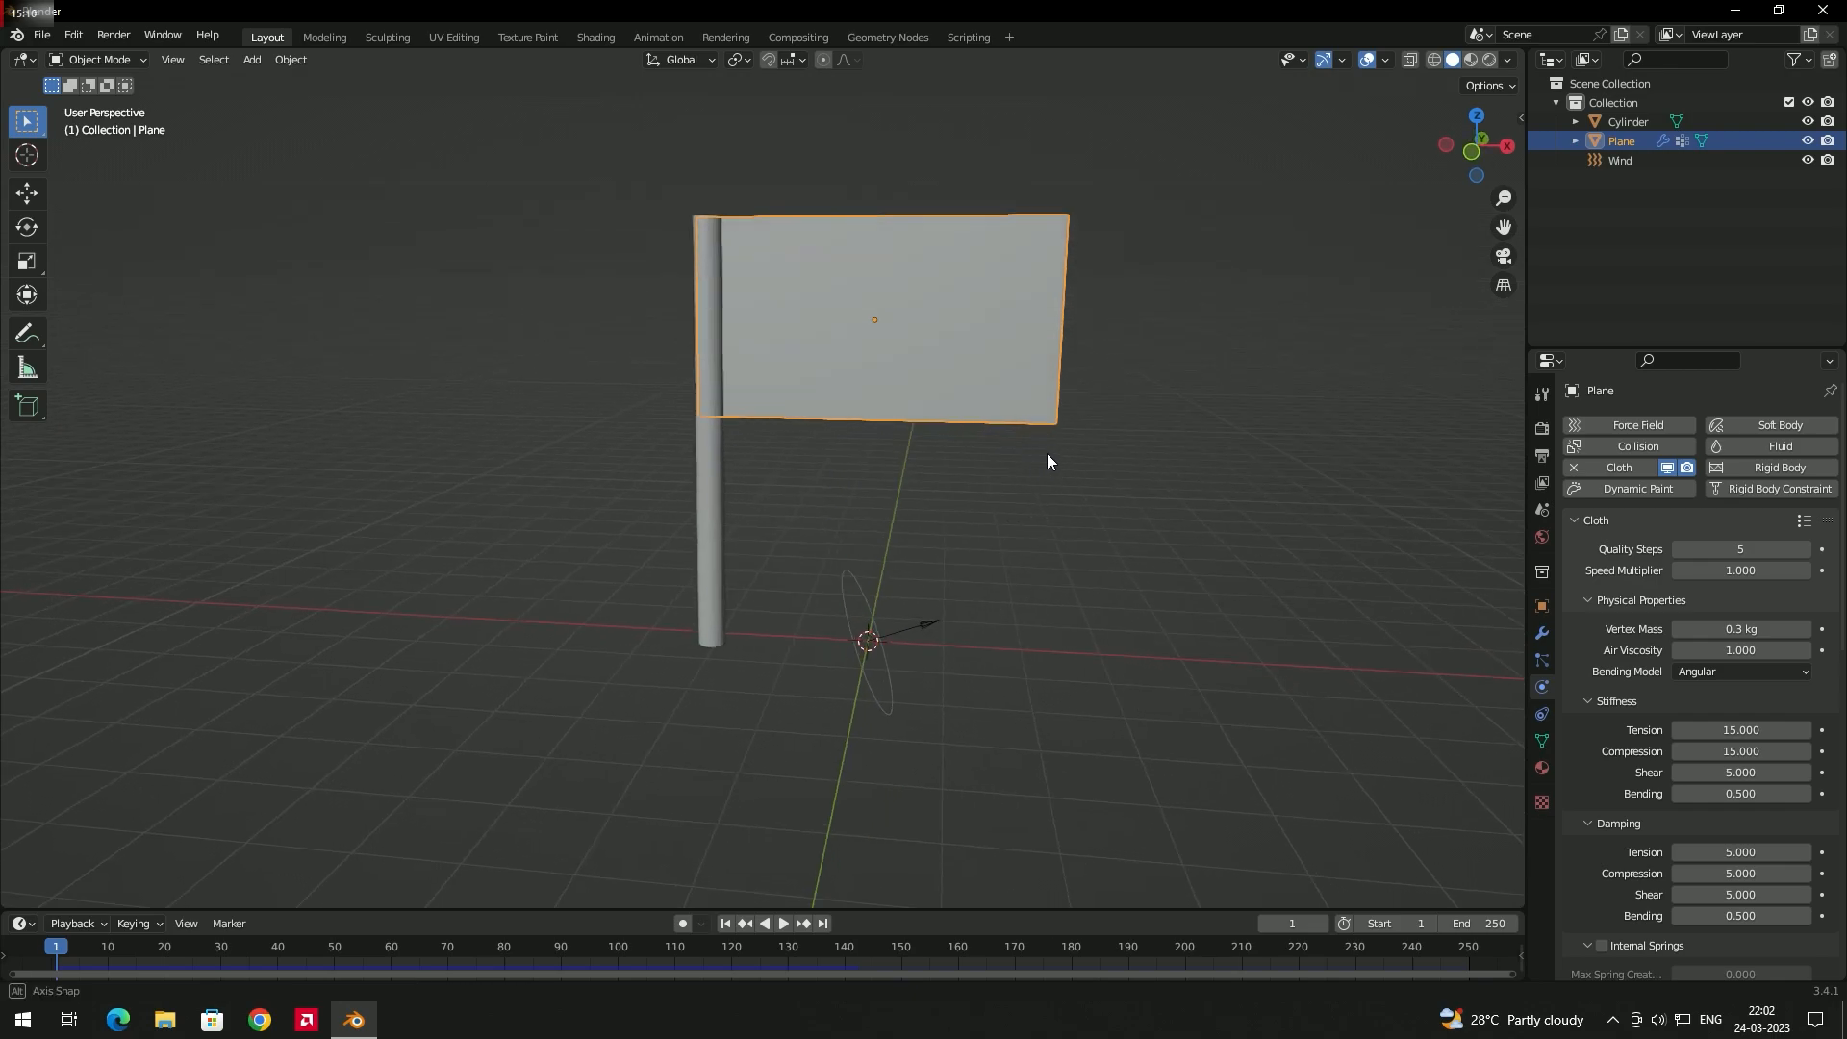
- Play the cloth simulation up to about frame 125 and examine the flag's folds and surface smoothness beside the pole
{"action": "middle_click_drag", "start_coordinate": [1018, 436], "coordinate": [755, 731]}
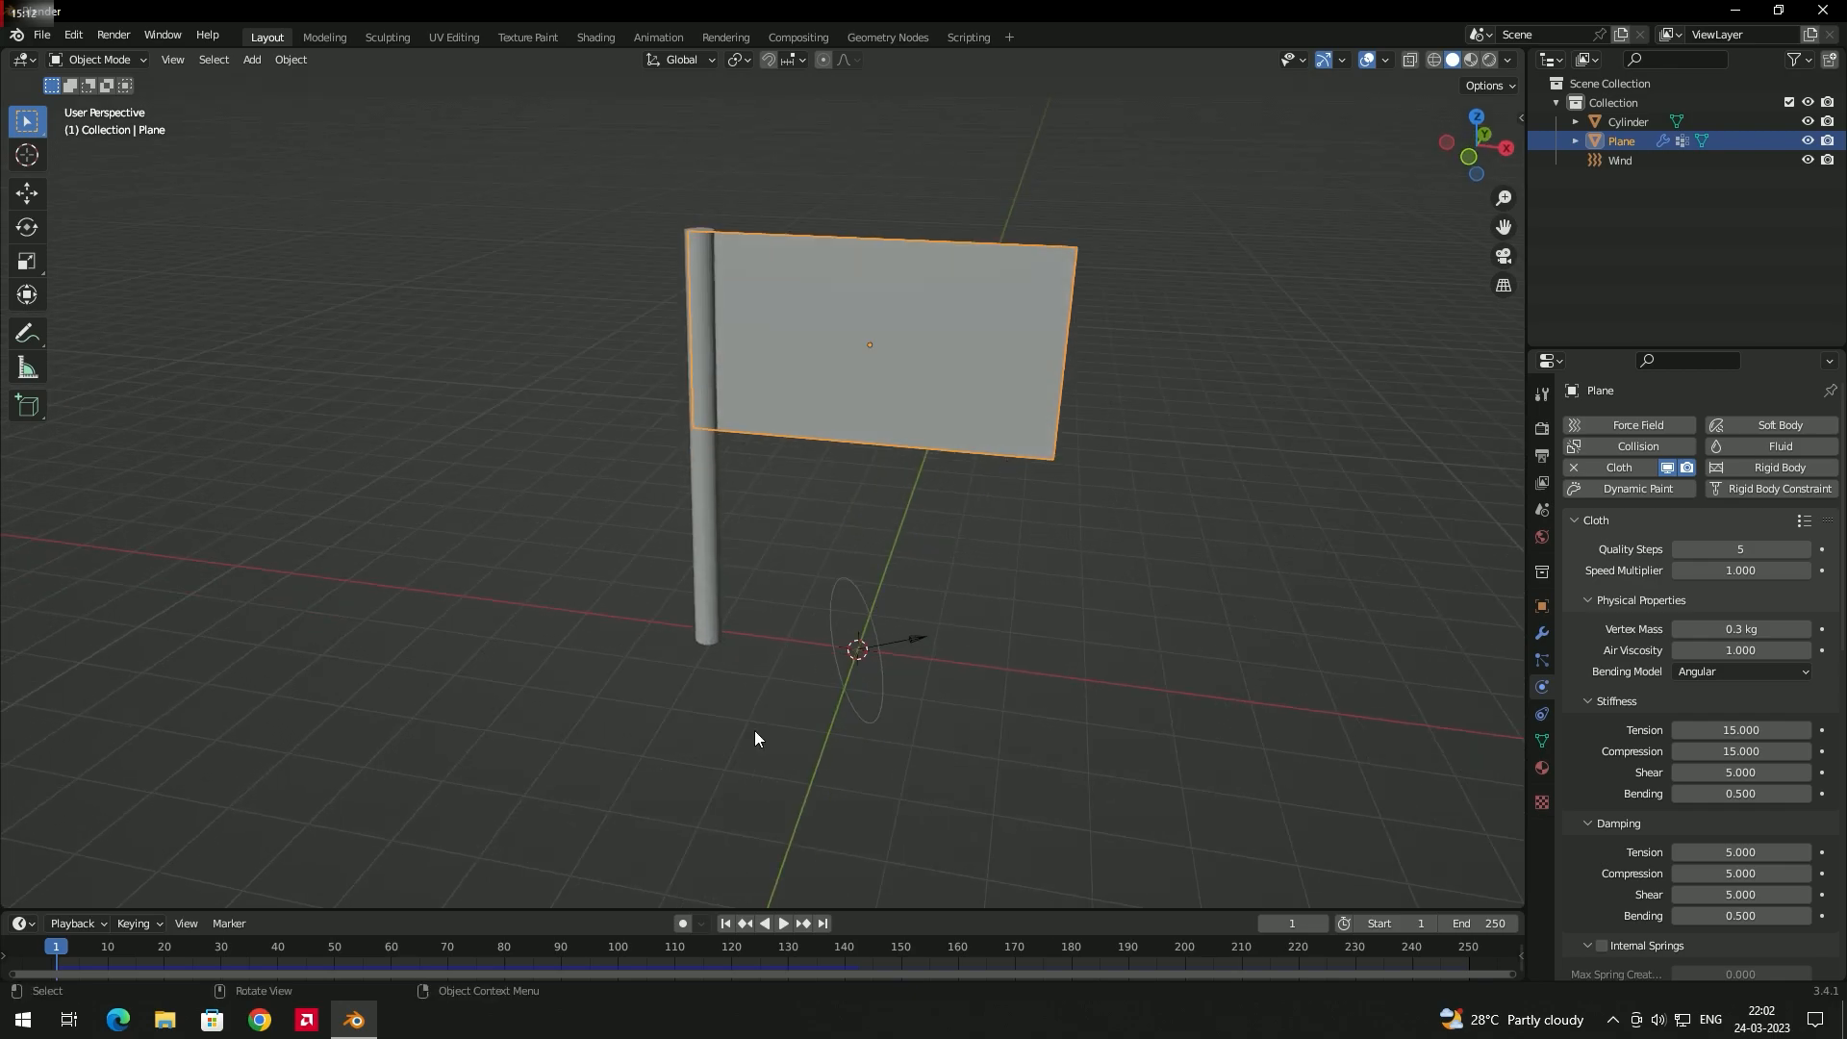
{"action": "left_click", "coordinate": [785, 922]}
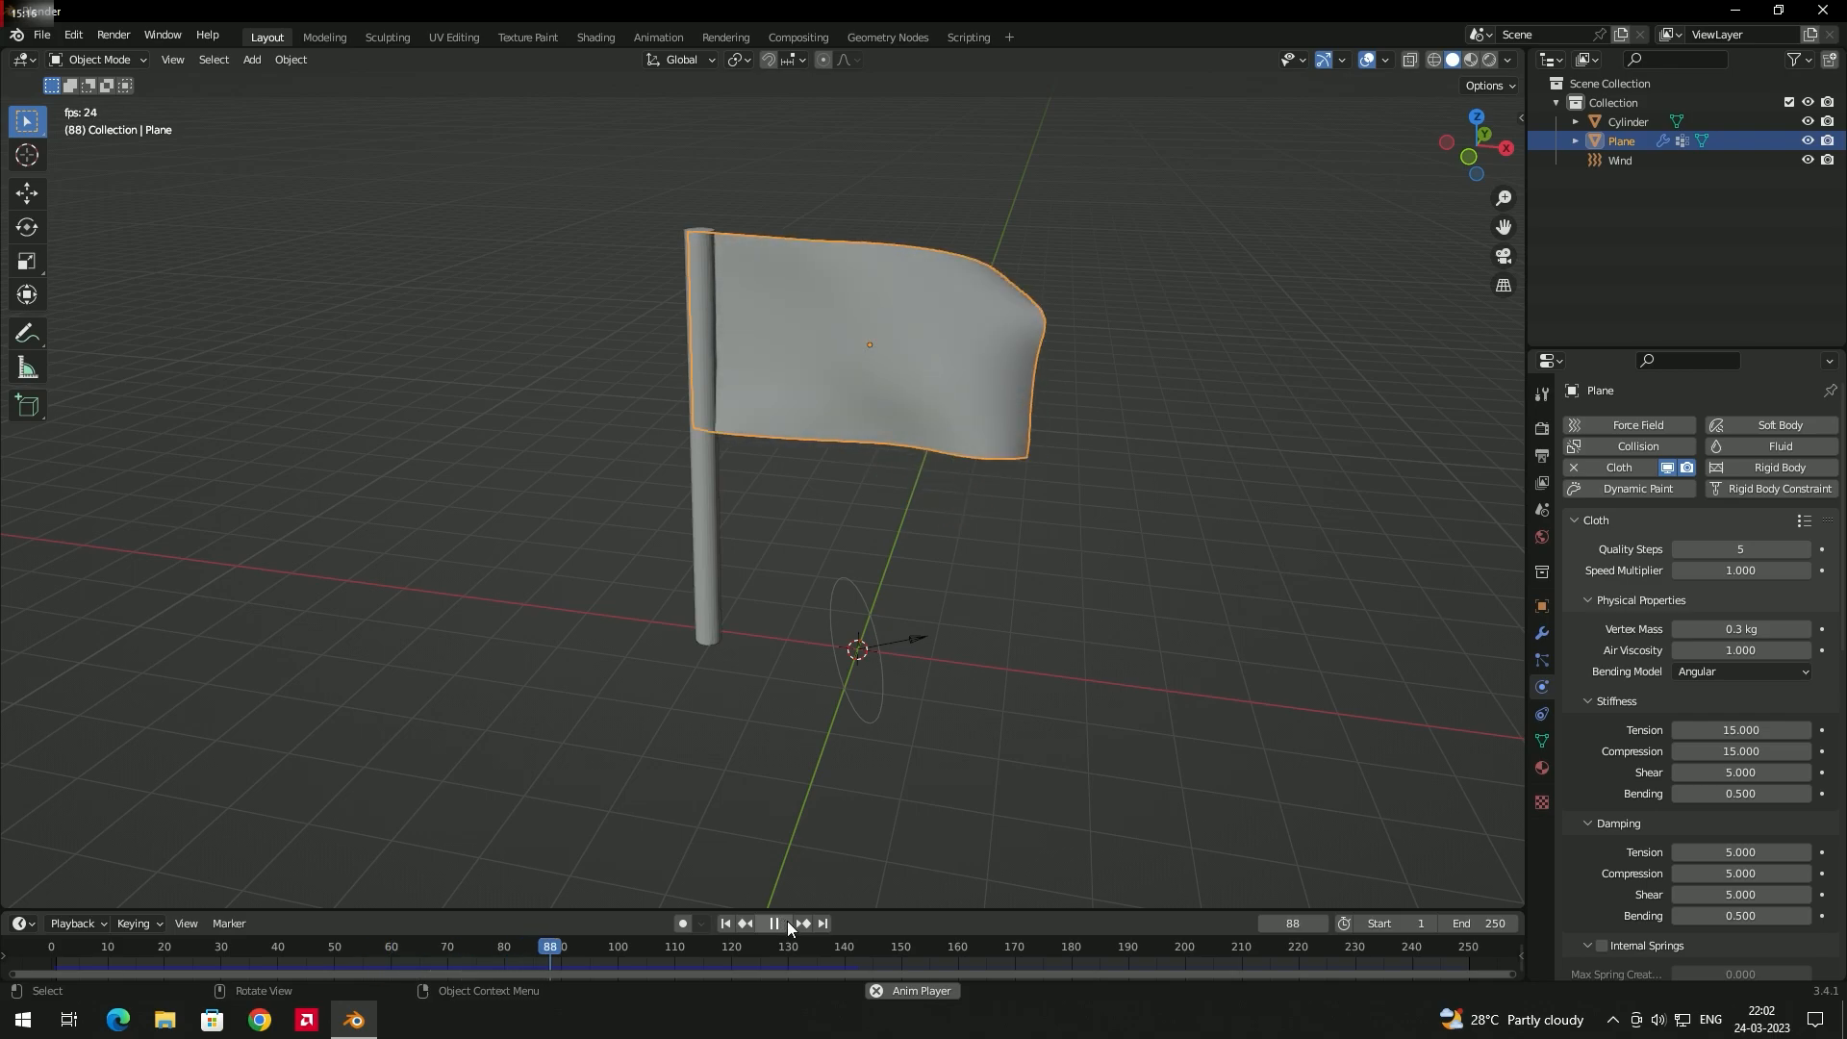
{"action": "left_click", "coordinate": [777, 920]}
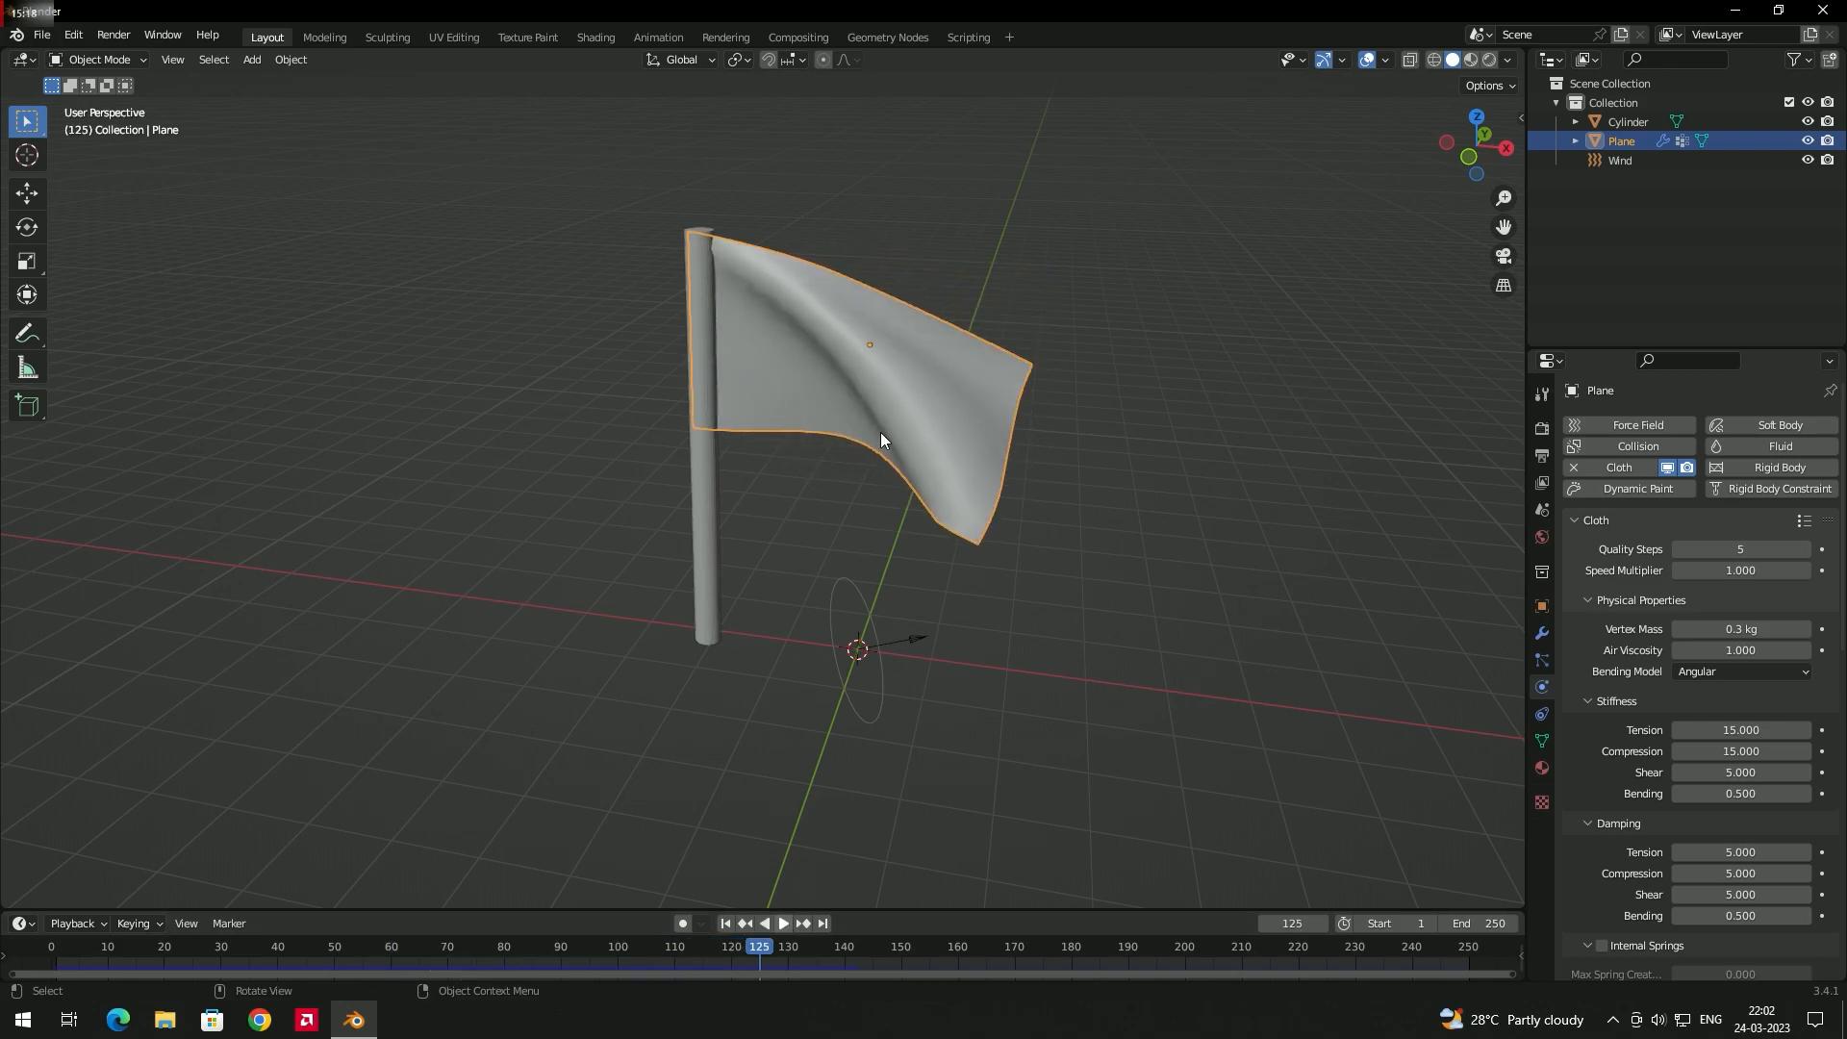
{"action": "middle_click_drag", "start_coordinate": [881, 387], "coordinate": [853, 387]}
{"action": "middle_click_drag", "start_coordinate": [897, 371], "coordinate": [920, 427]}
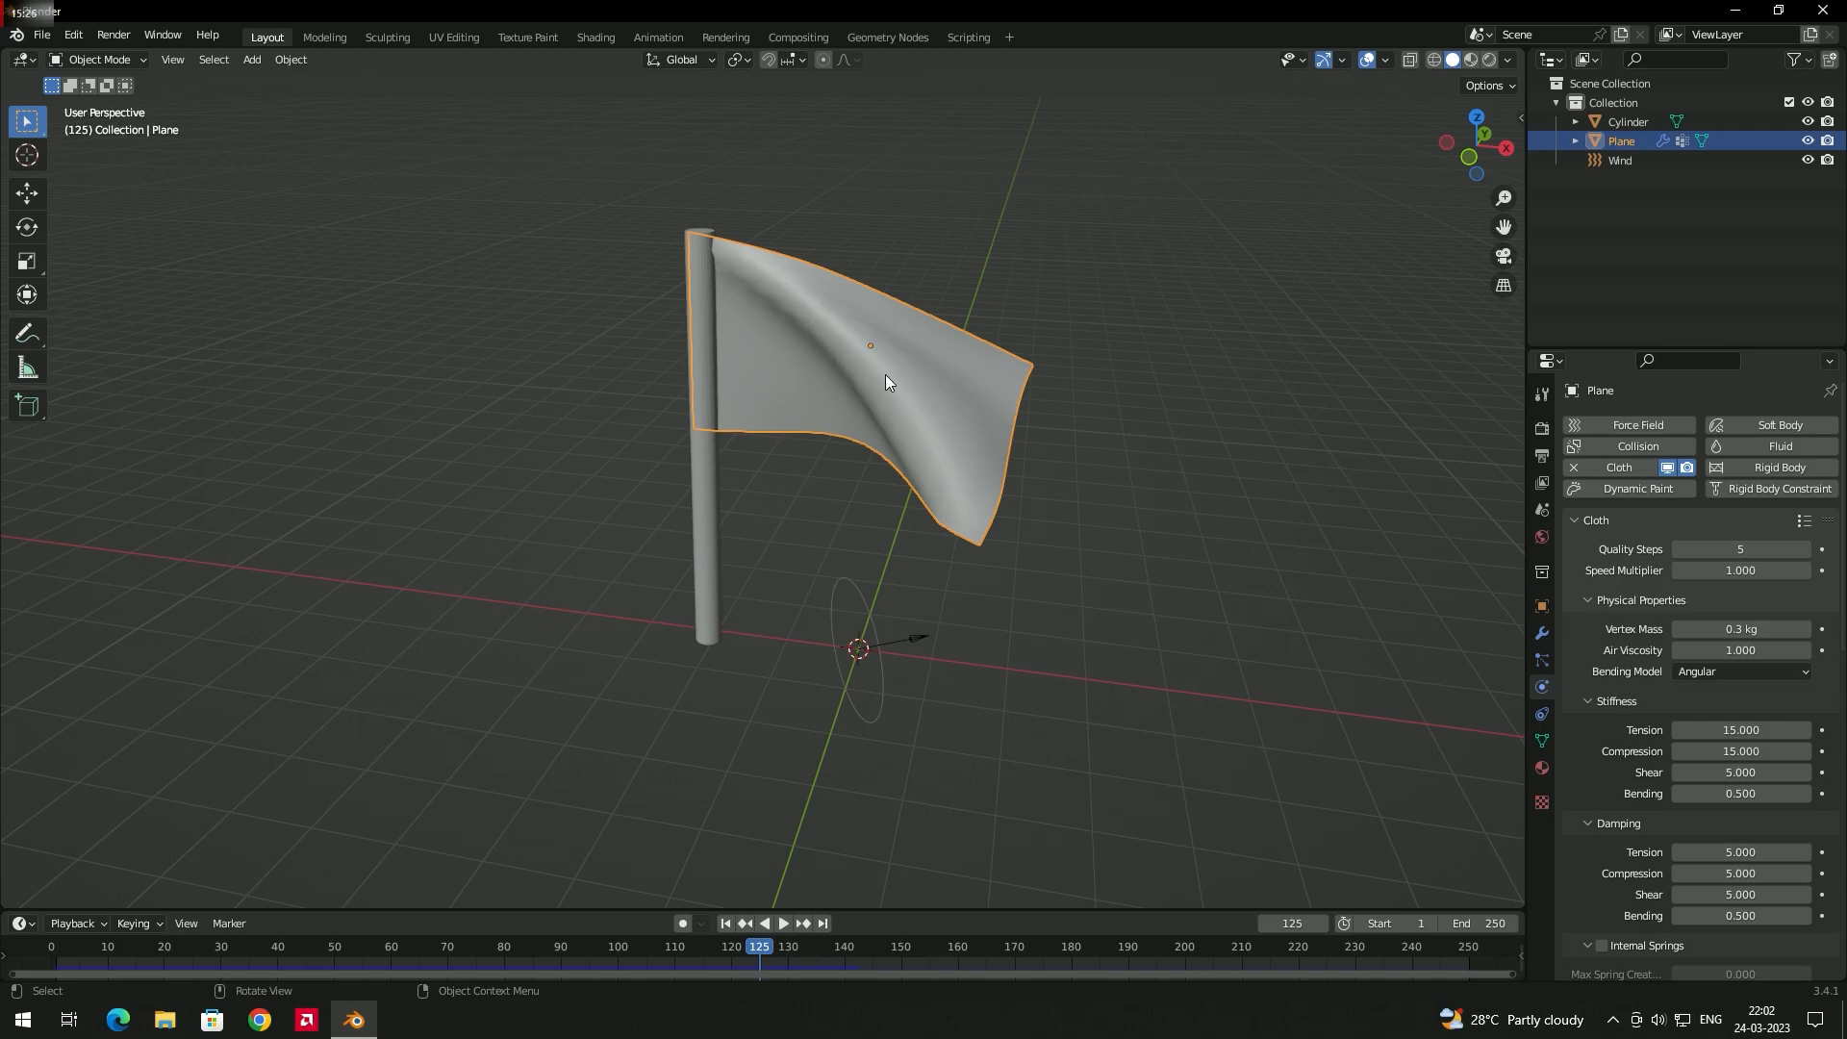
{"action": "middle_click_drag", "start_coordinate": [908, 390], "coordinate": [917, 404]}
{"action": "left_click", "coordinate": [1057, 475]}
{"action": "left_click", "coordinate": [1006, 430]}
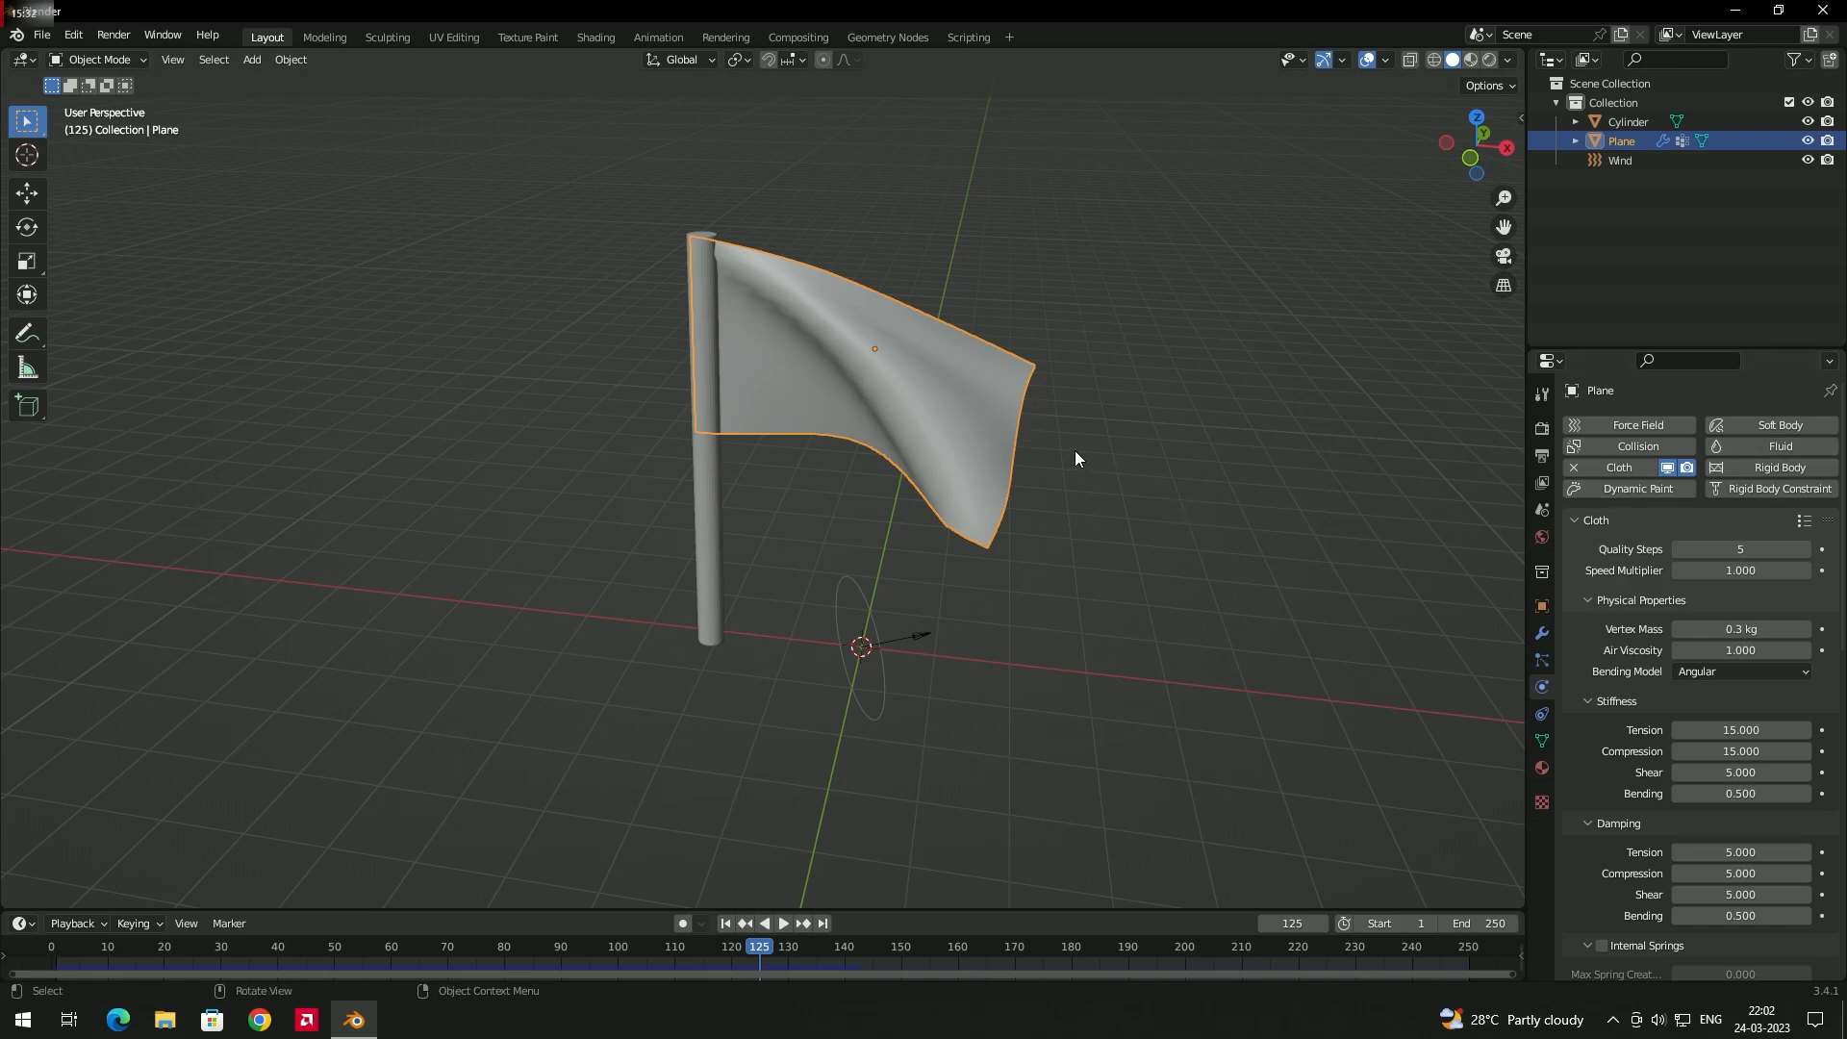
{"action": "left_click", "coordinate": [1087, 471]}
{"action": "left_click", "coordinate": [1008, 427]}
- Add a Subdivision Surface modifier to the flag plane and set its viewport levels to 3
{"action": "left_click", "coordinate": [1542, 637]}
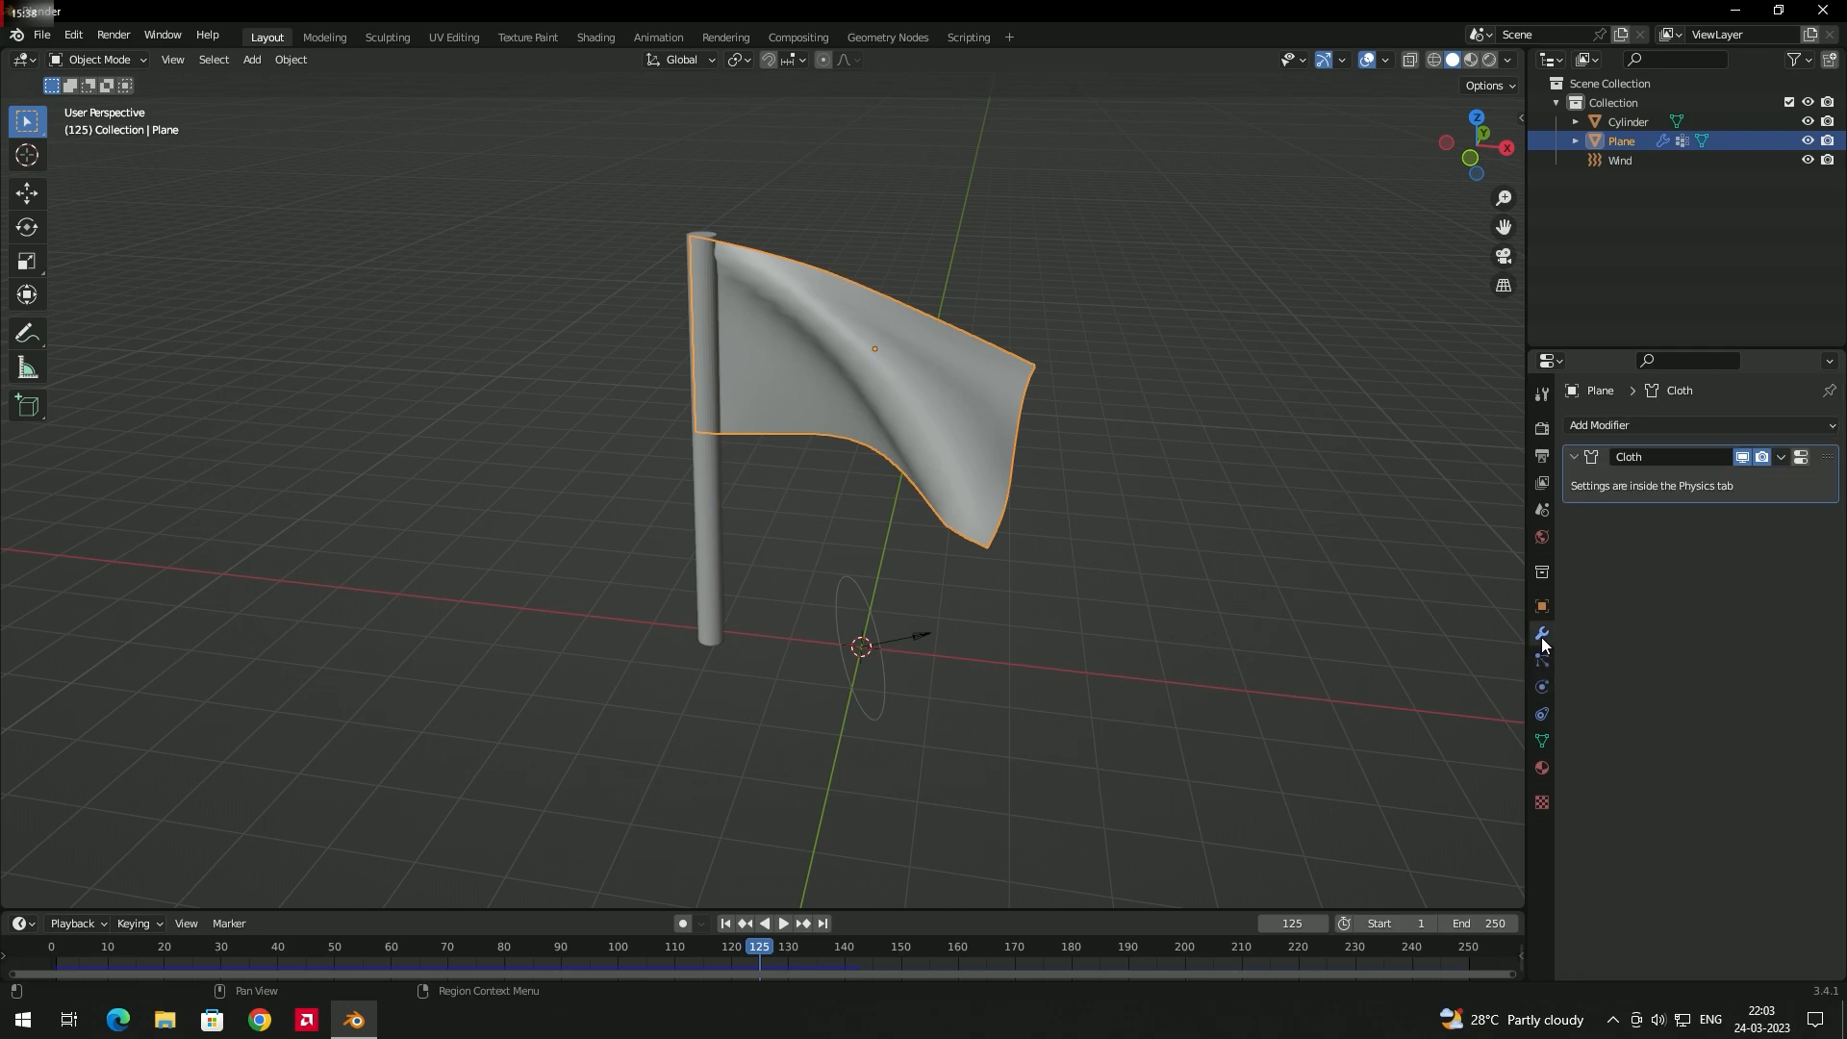
{"action": "left_click", "coordinate": [1596, 426]}
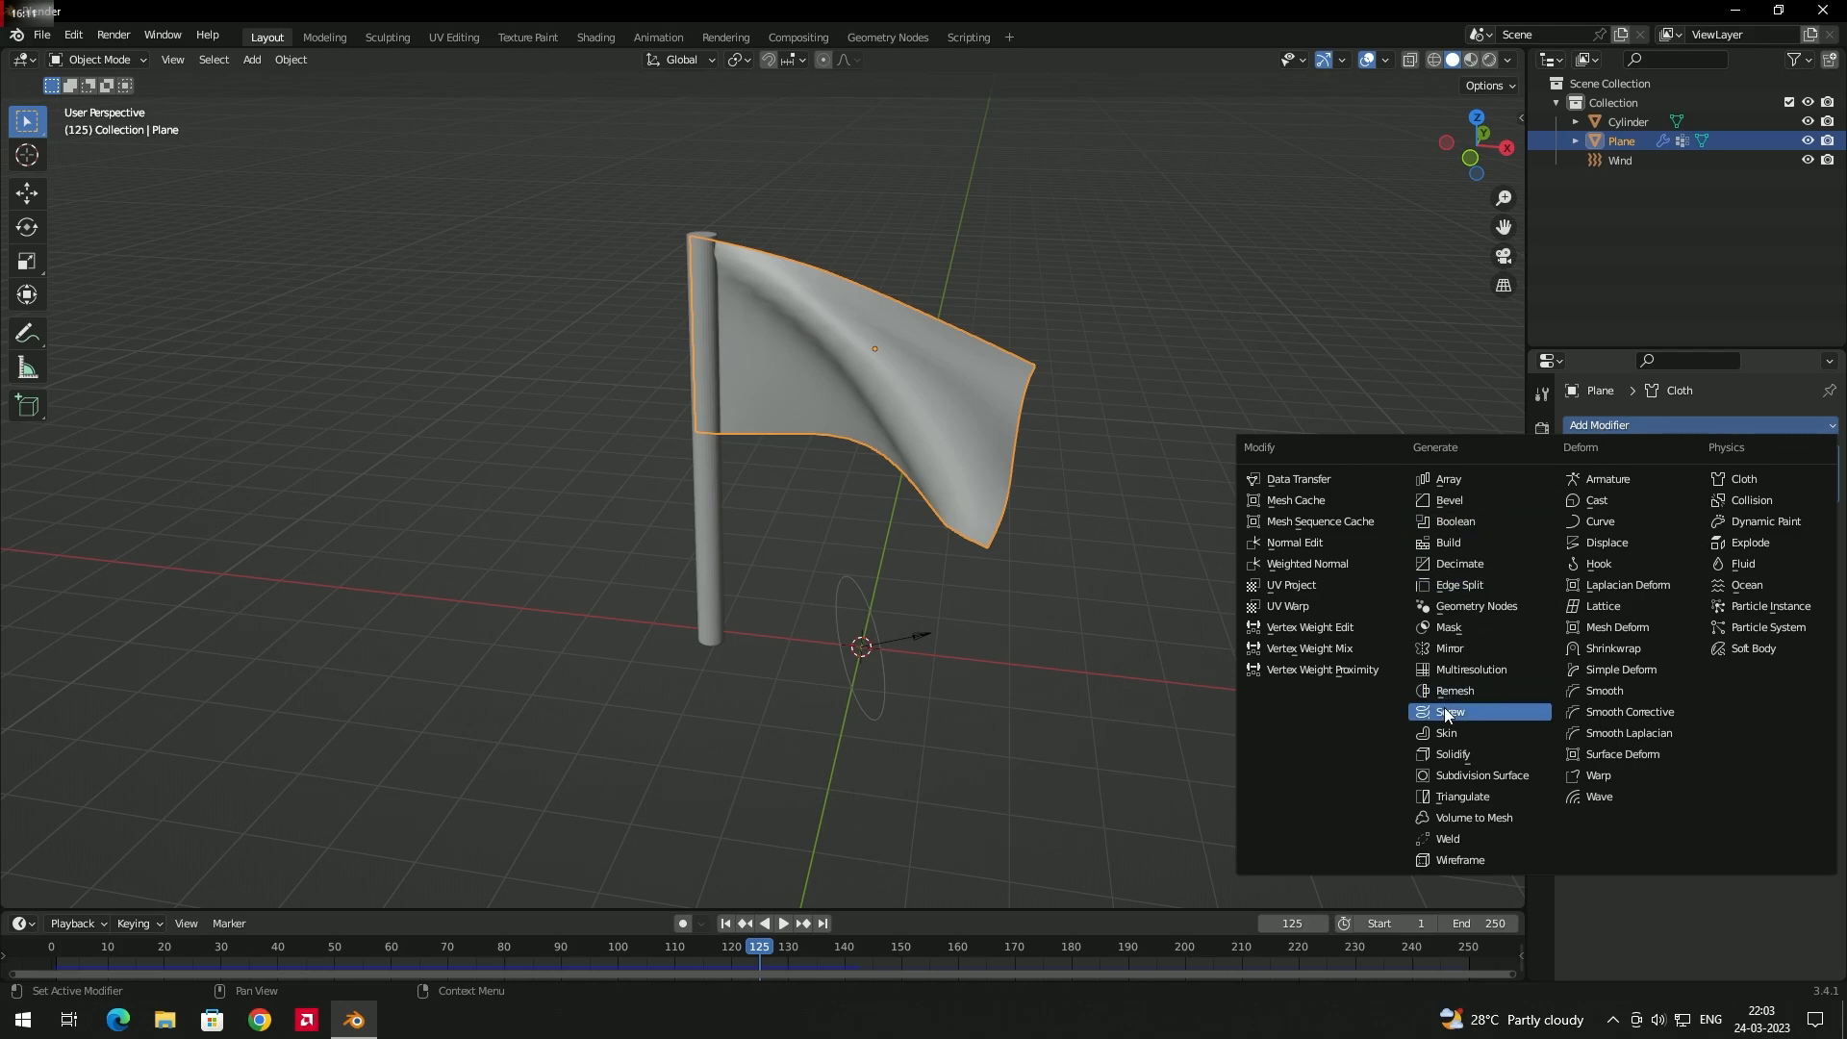
{"action": "left_click", "coordinate": [1482, 775]}
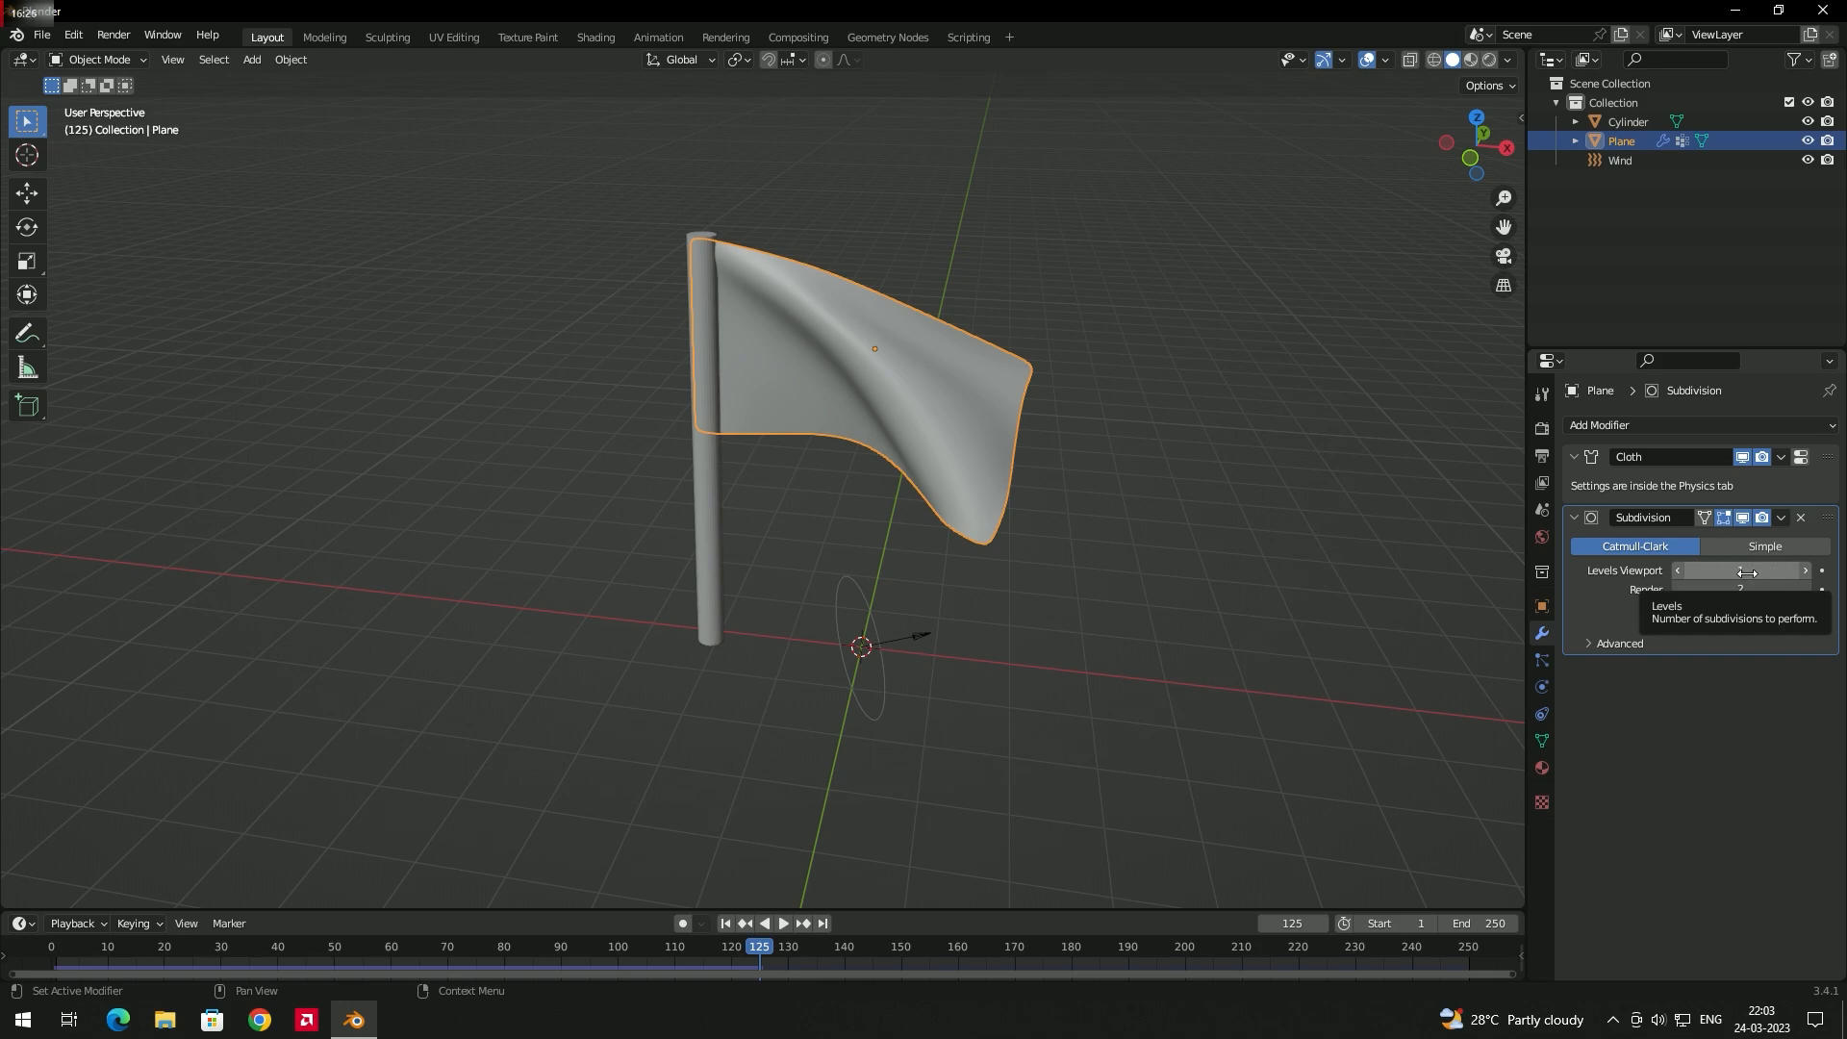
{"action": "left_click", "coordinate": [1805, 572]}
{"action": "left_click", "coordinate": [1805, 572]}
- Replay the simulation from the first frame to about frame 110, inspect the smoothed flag from several angles and deselect it
{"action": "middle_click_drag", "start_coordinate": [967, 481], "coordinate": [948, 394]}
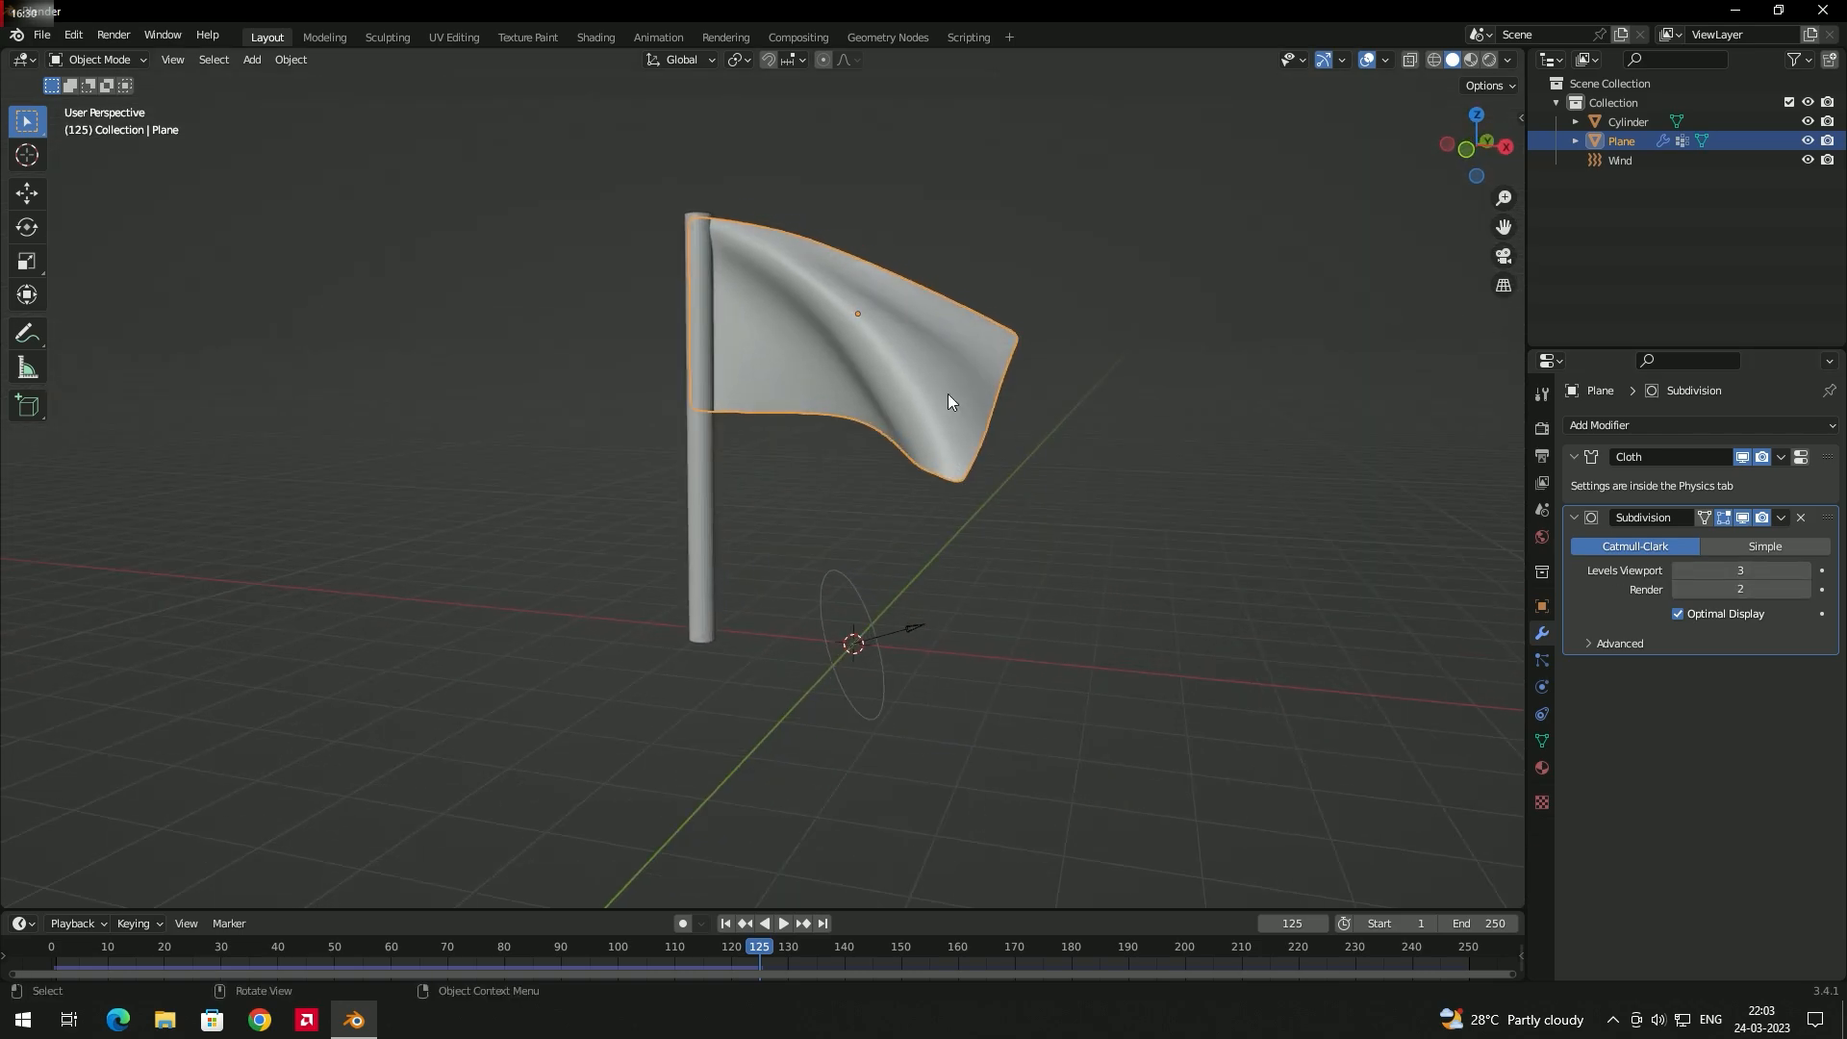
{"action": "left_click", "coordinate": [725, 924]}
{"action": "left_click", "coordinate": [783, 924]}
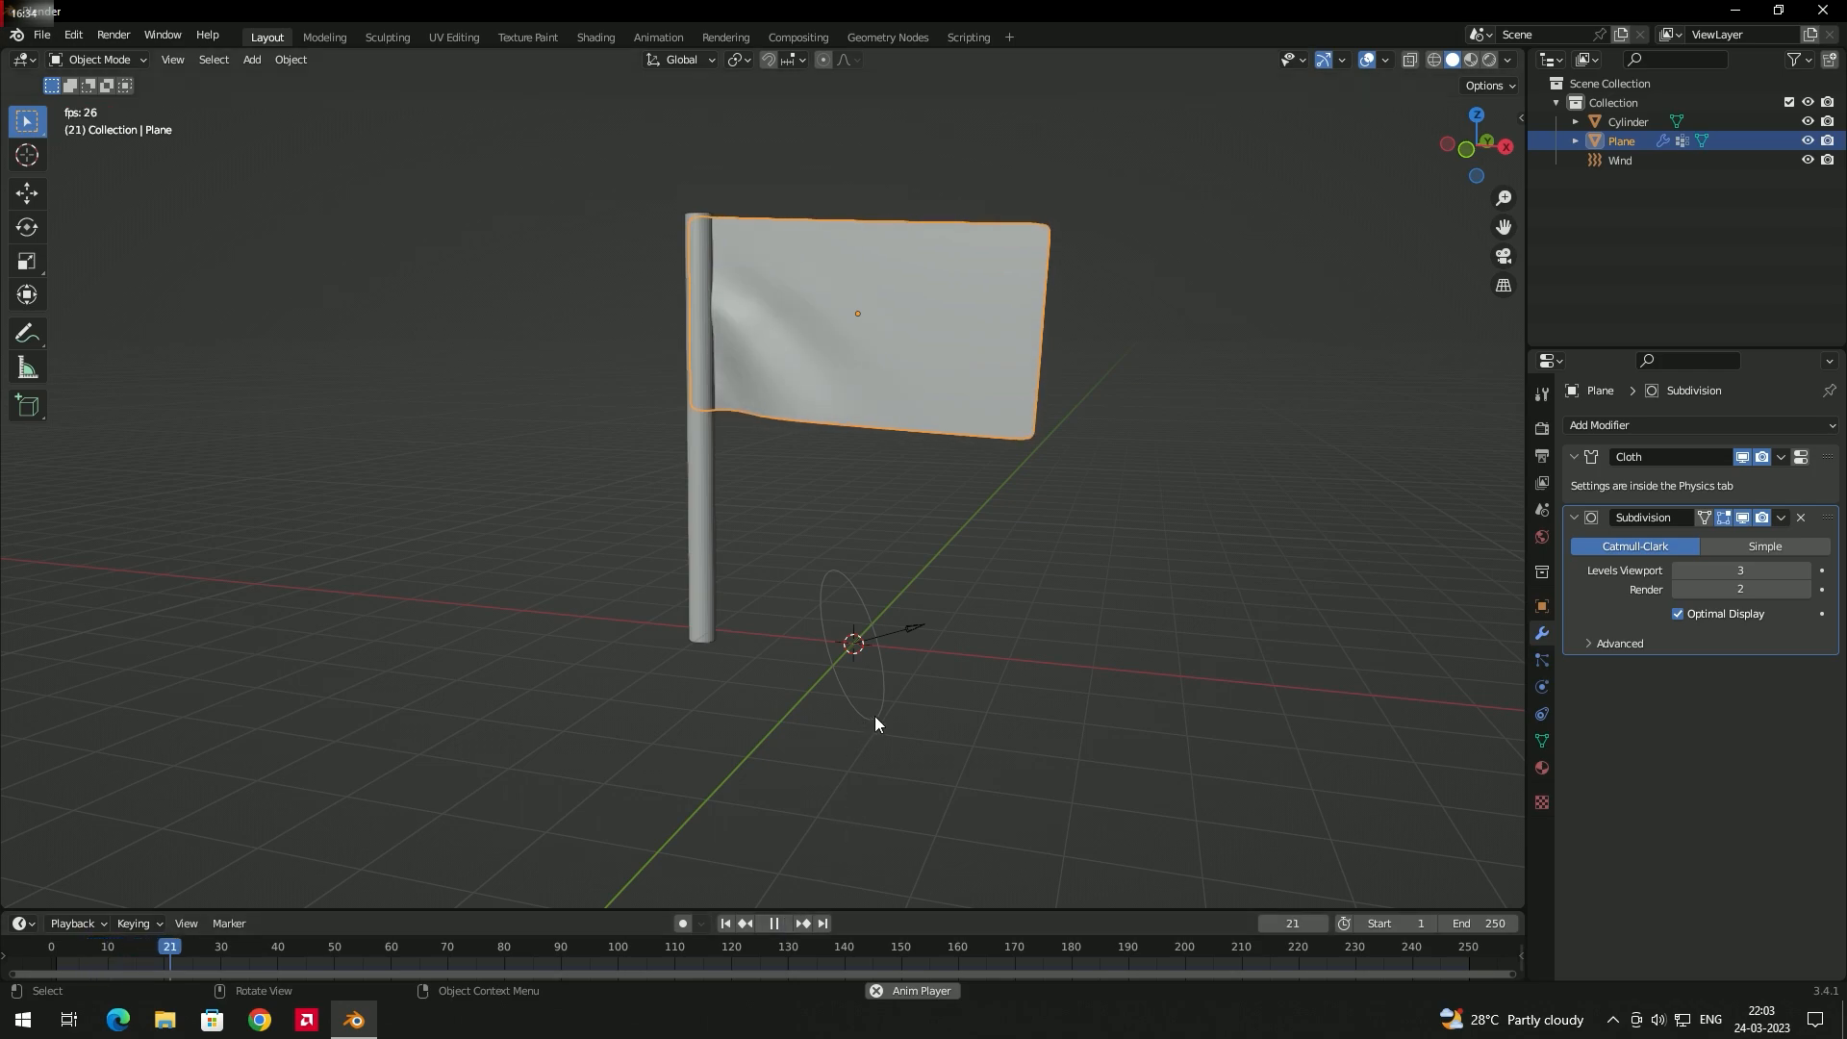
{"action": "middle_click_drag", "start_coordinate": [873, 718], "coordinate": [837, 710]}
{"action": "middle_click_drag", "start_coordinate": [806, 406], "coordinate": [755, 590]}
{"action": "key", "text": "space"}
{"action": "middle_click_drag", "start_coordinate": [933, 492], "coordinate": [911, 446]}
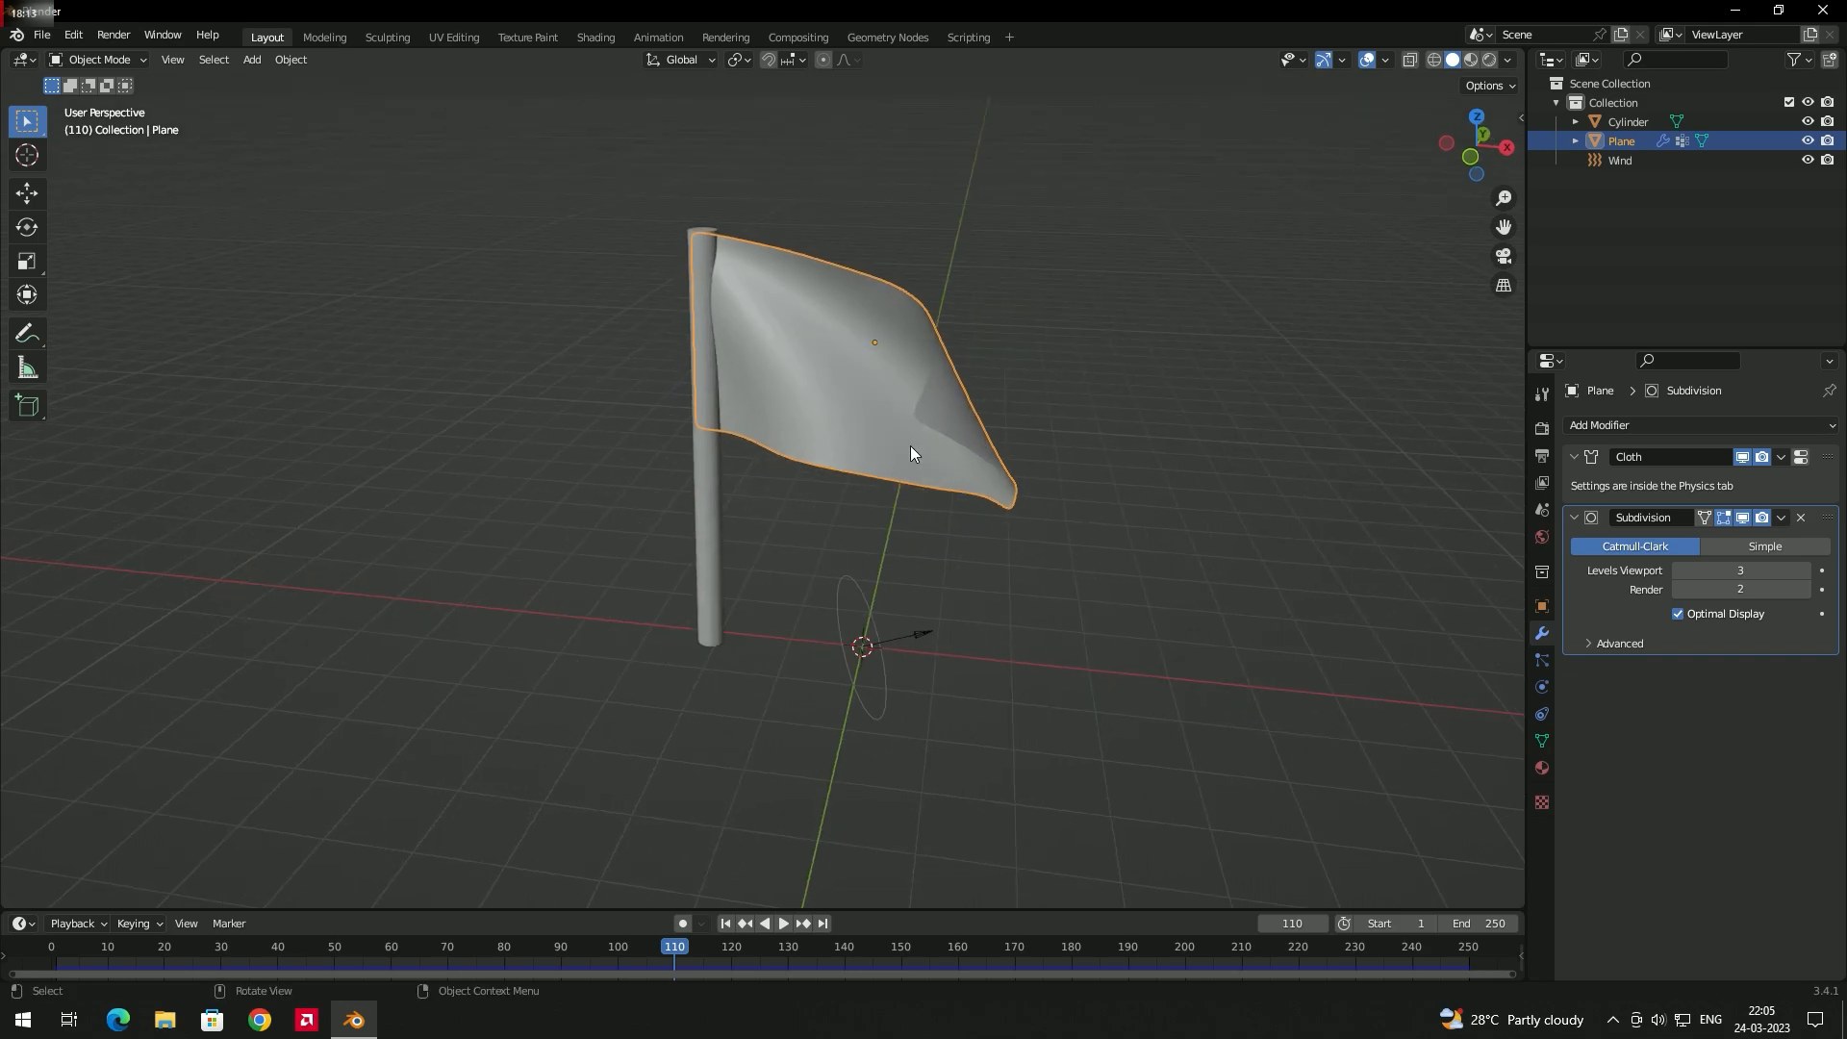
{"action": "left_click", "coordinate": [1100, 416]}
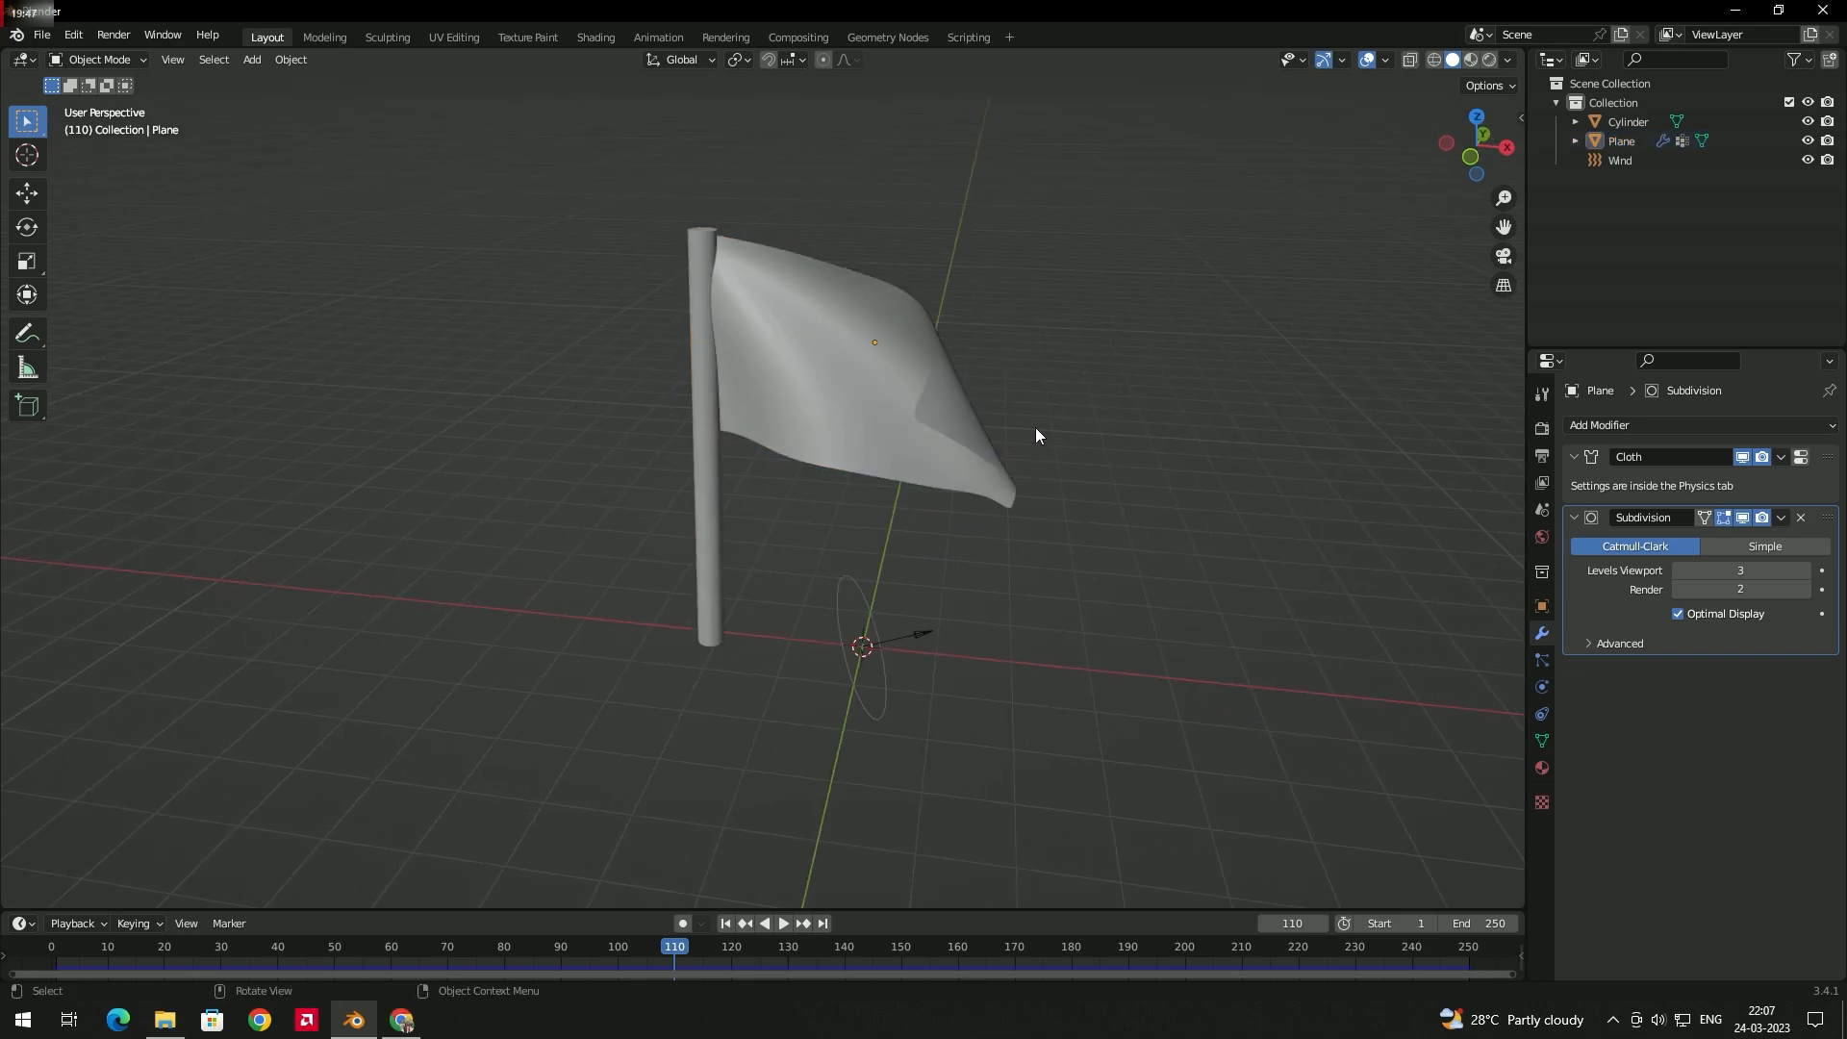
- Switch to the Shading workspace and create a new material for the flag plane
{"action": "left_click", "coordinate": [599, 37]}
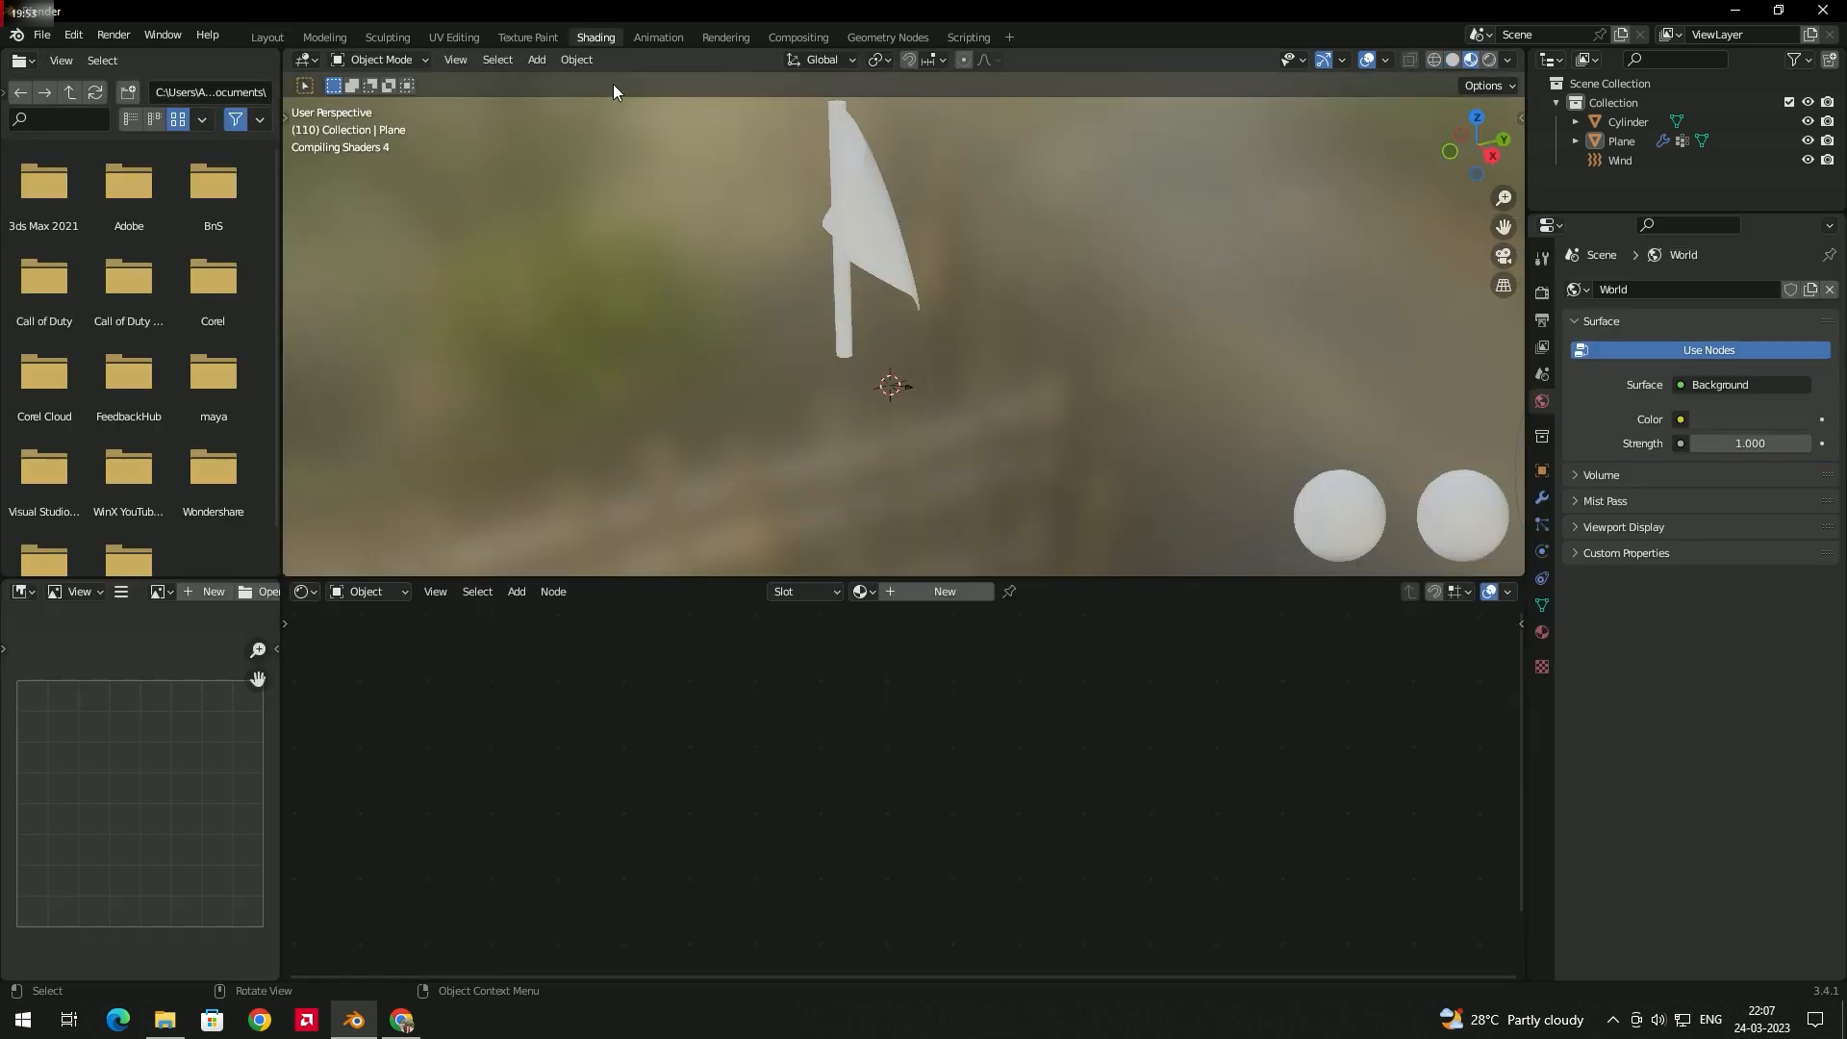
{"action": "mouse_move", "coordinate": [845, 371]}
{"action": "middle_mouse_down"}
{"action": "mouse_move", "coordinate": [889, 333]}
{"action": "mouse_move", "coordinate": [836, 336]}
{"action": "mouse_move", "coordinate": [827, 383]}
{"action": "middle_mouse_up"}
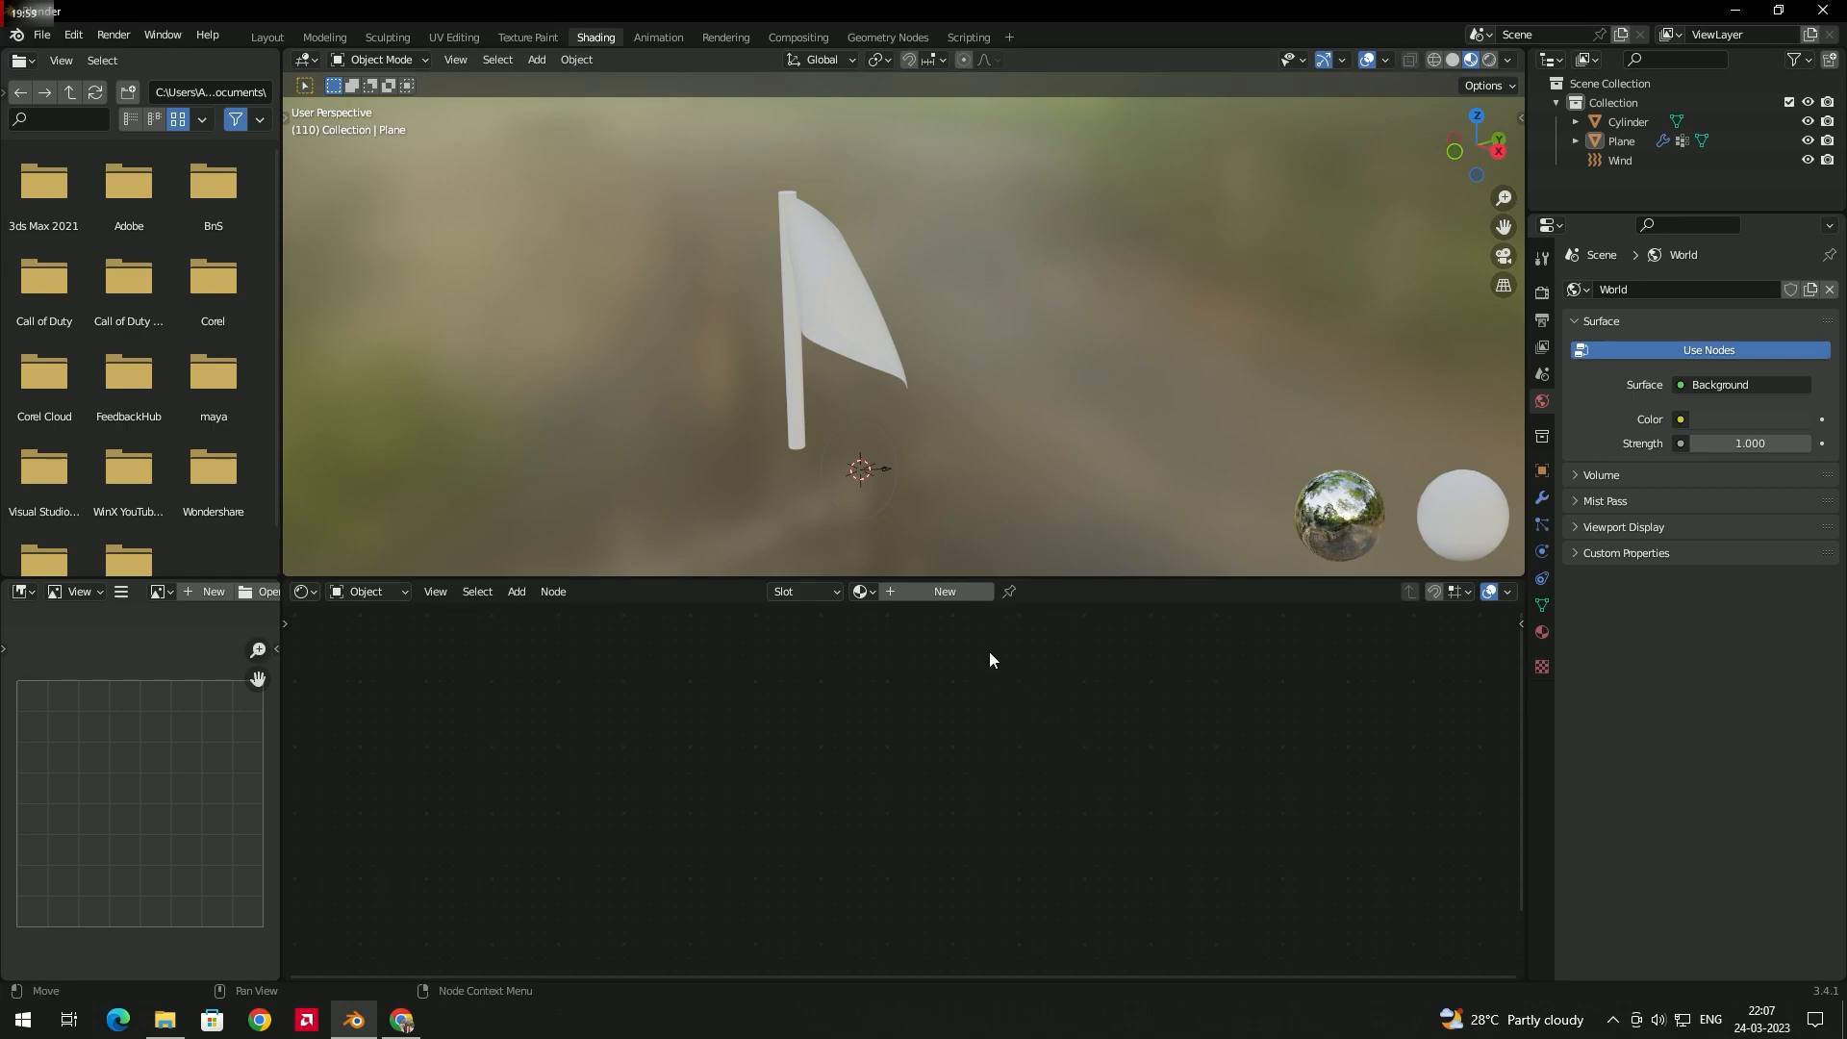
{"action": "left_click", "coordinate": [936, 597]}
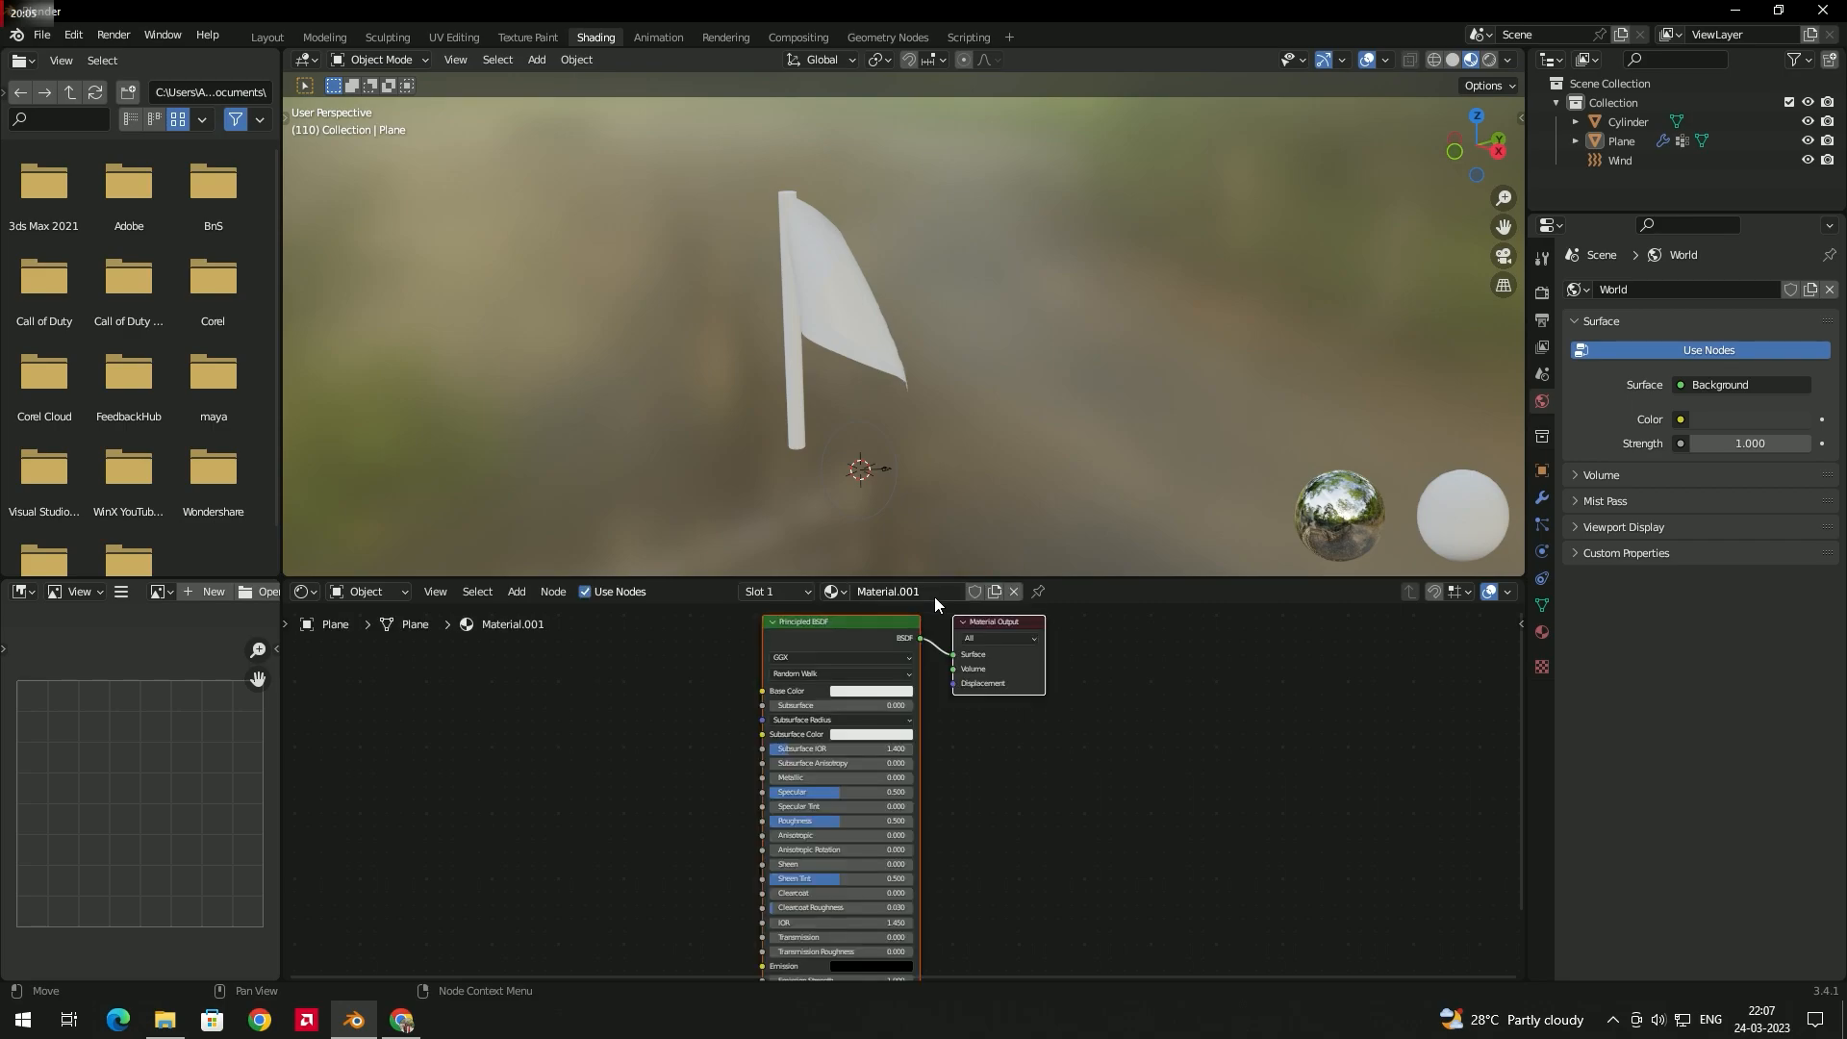
{"action": "left_click", "coordinate": [695, 723]}
{"action": "middle_click_drag", "start_coordinate": [713, 730], "coordinate": [762, 753]}
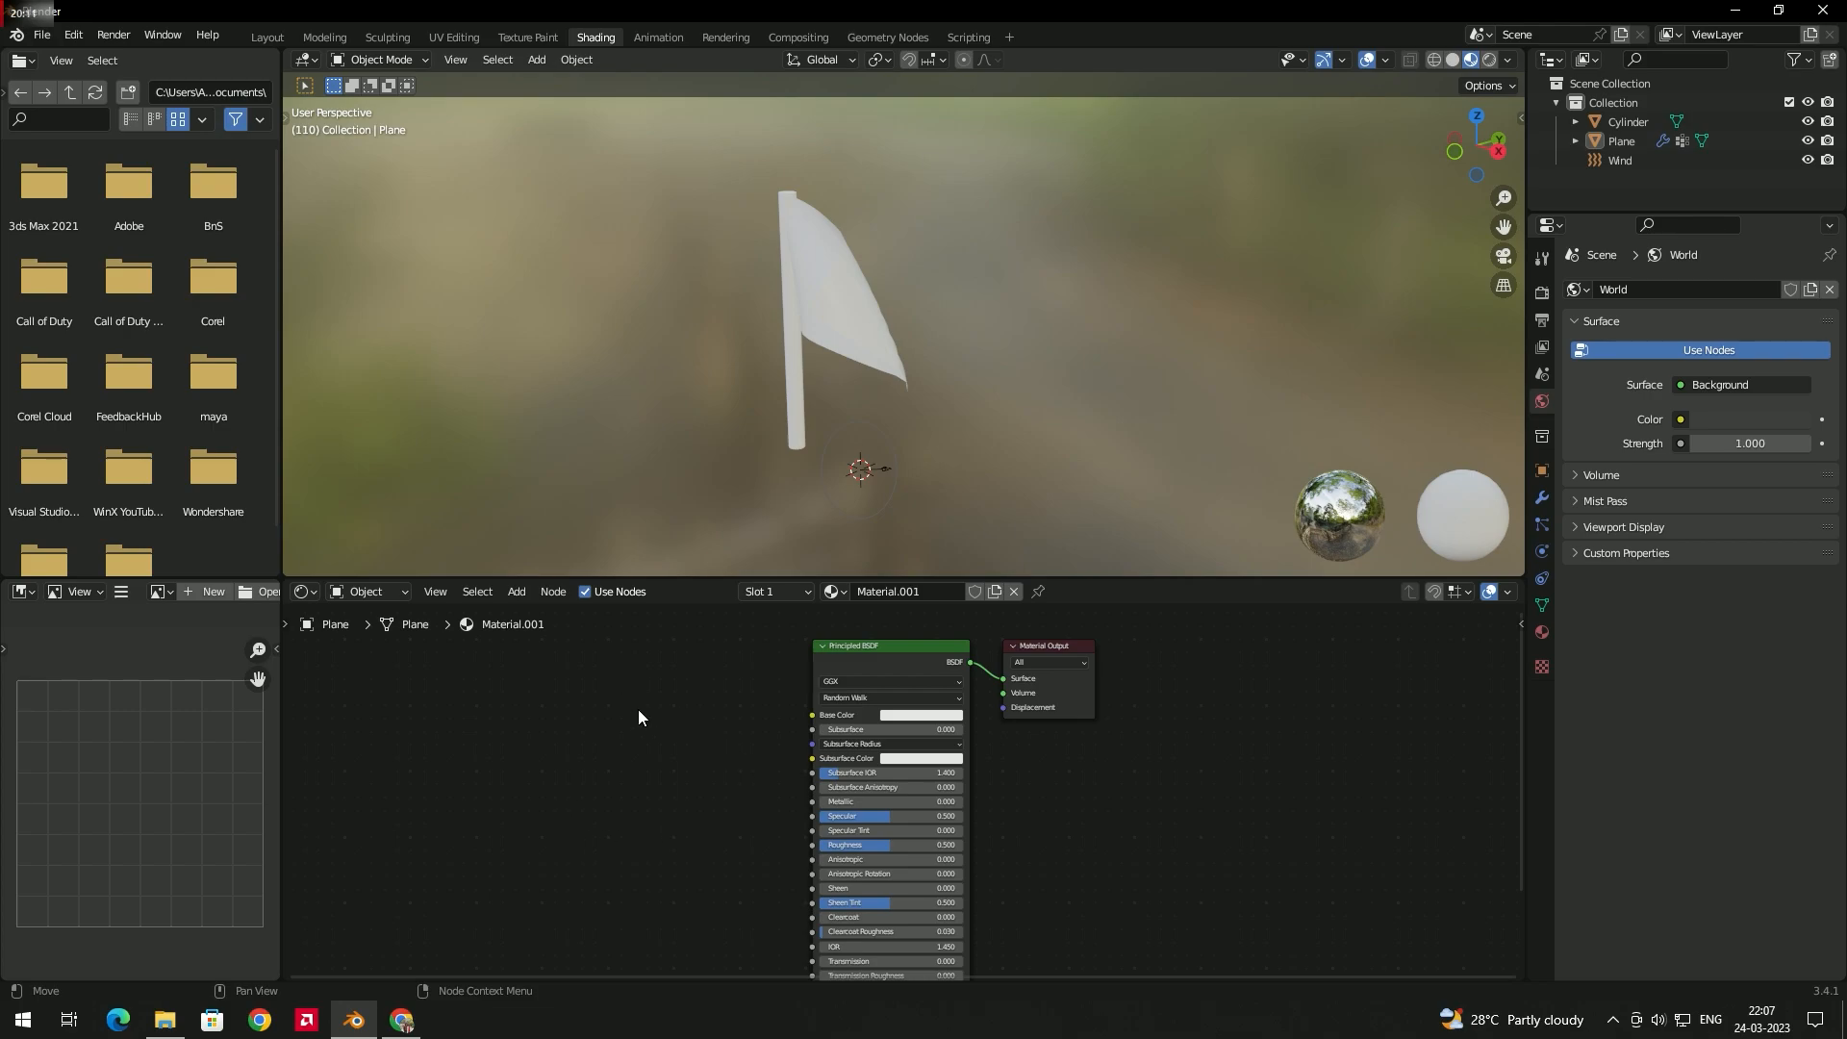
- Add an Image Texture node beside the Principled BSDF node on its input side
{"action": "key", "text": "shift+a"}
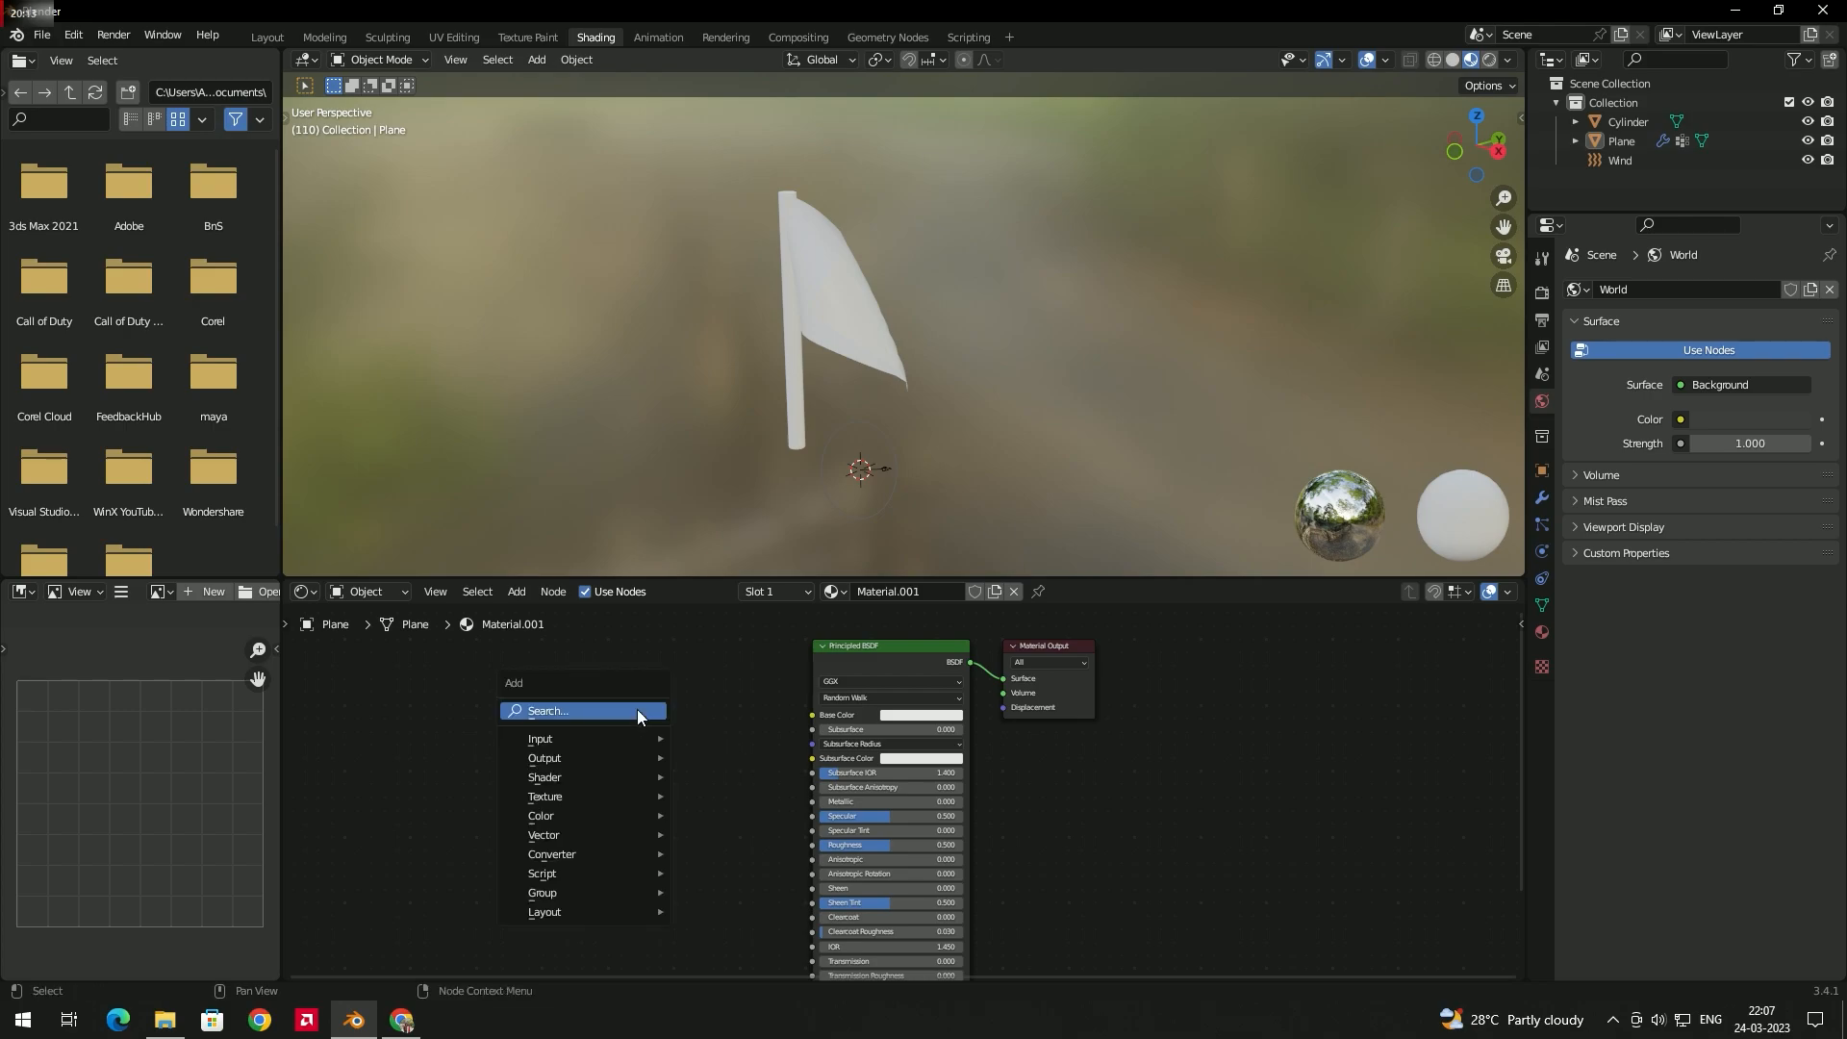
{"action": "mouse_move", "coordinate": [614, 795]}
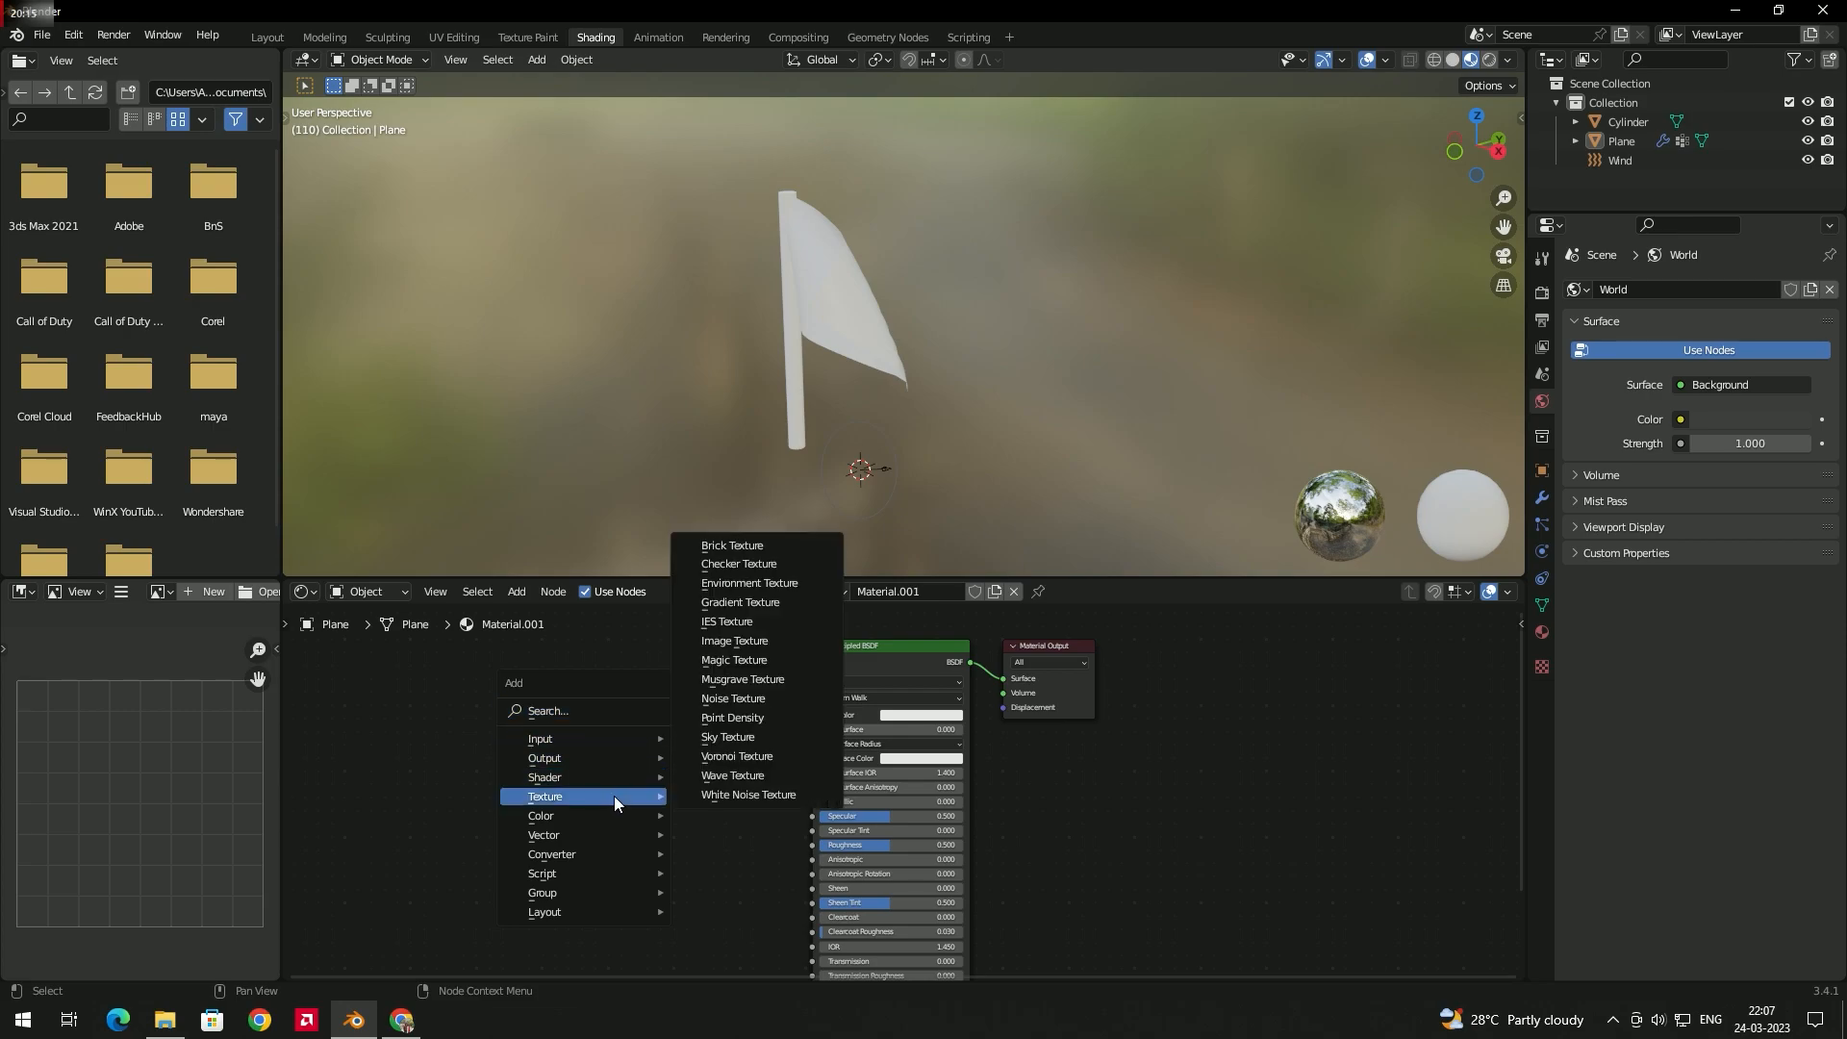
{"action": "left_click", "coordinate": [750, 641]}
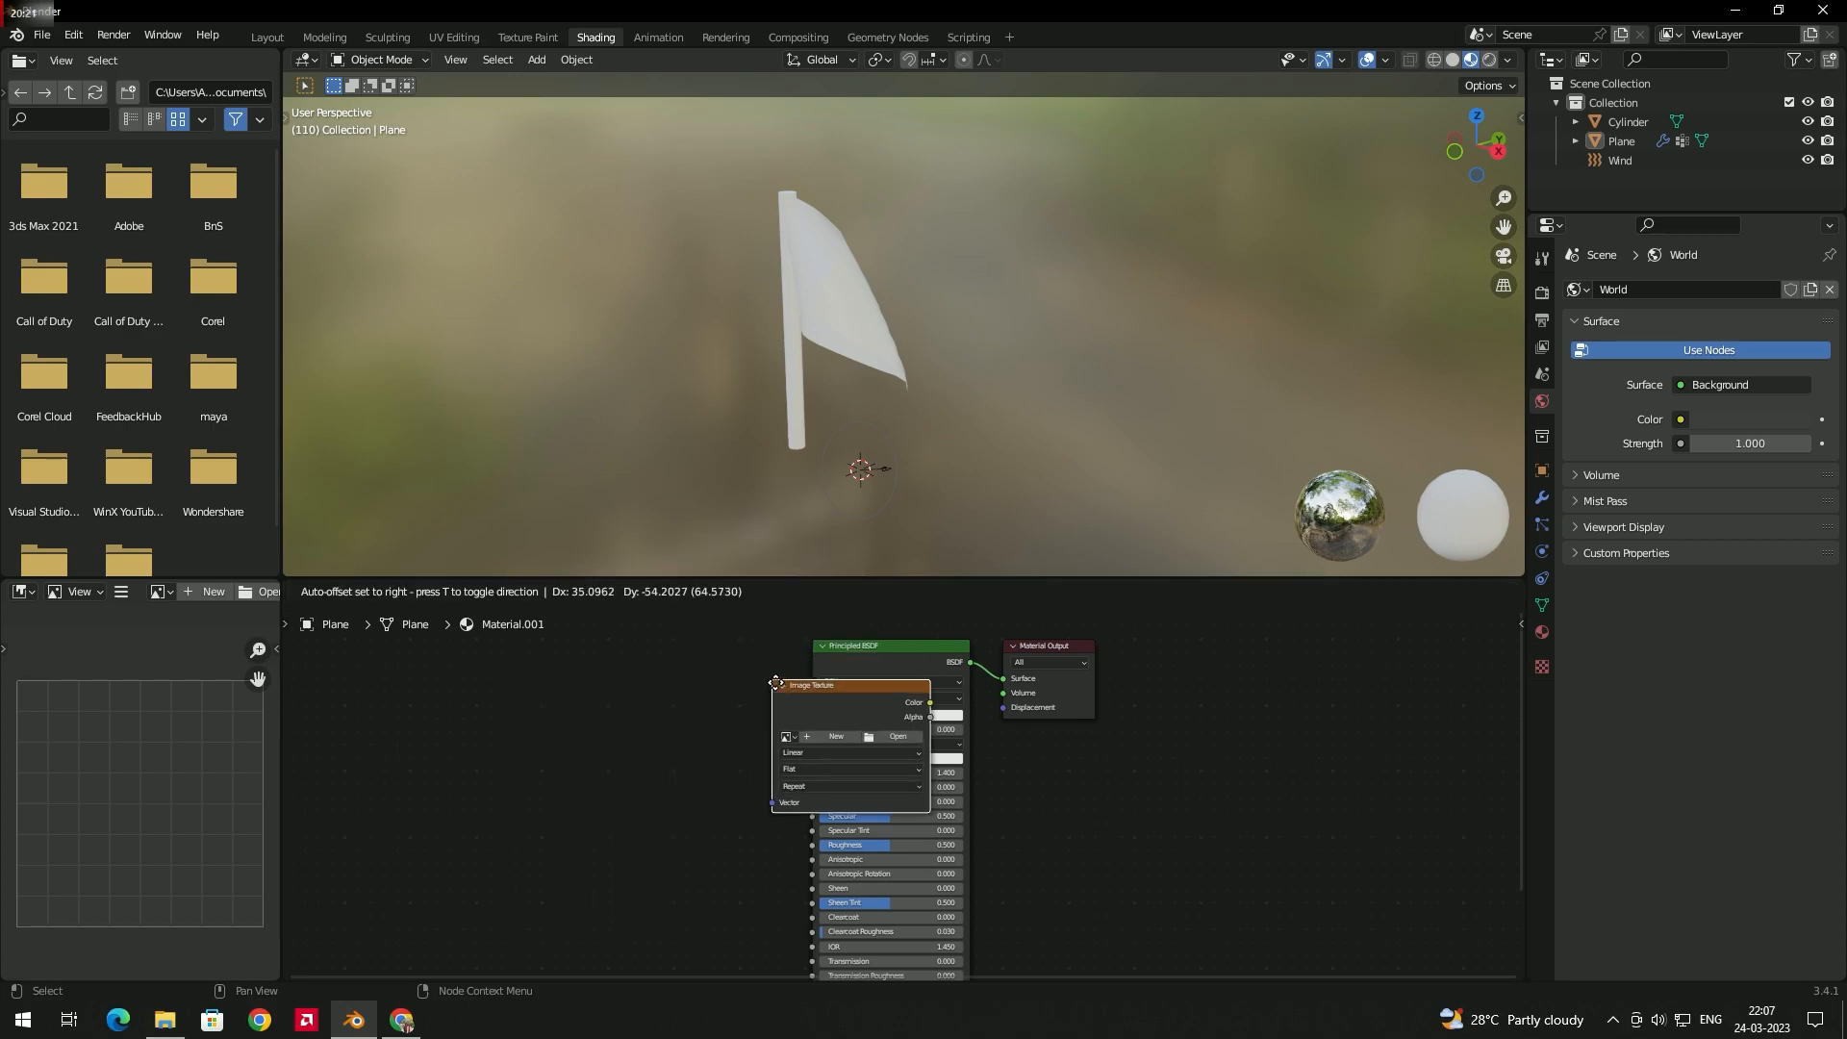
{"action": "left_click", "coordinate": [595, 664]}
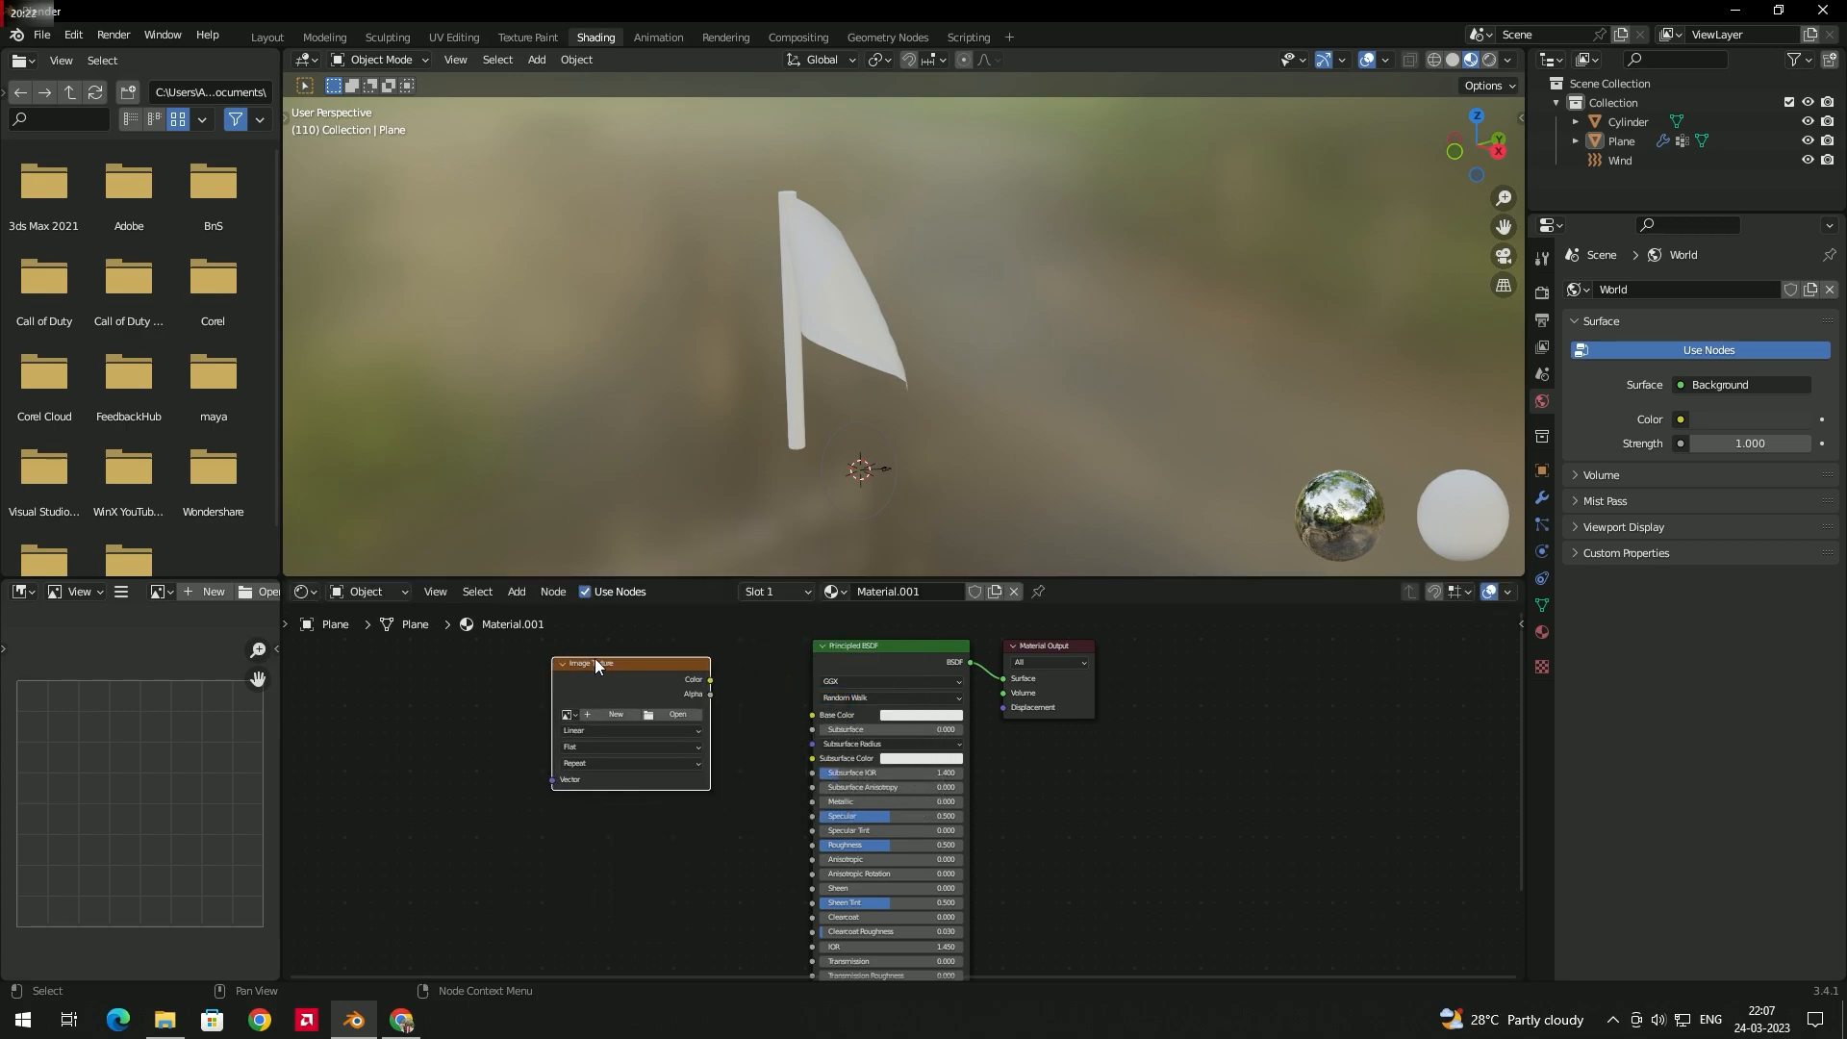
- Load 27130.jpg from E:\Artists Creek\Ref Images into the Image Texture node
{"action": "left_click", "coordinate": [679, 715]}
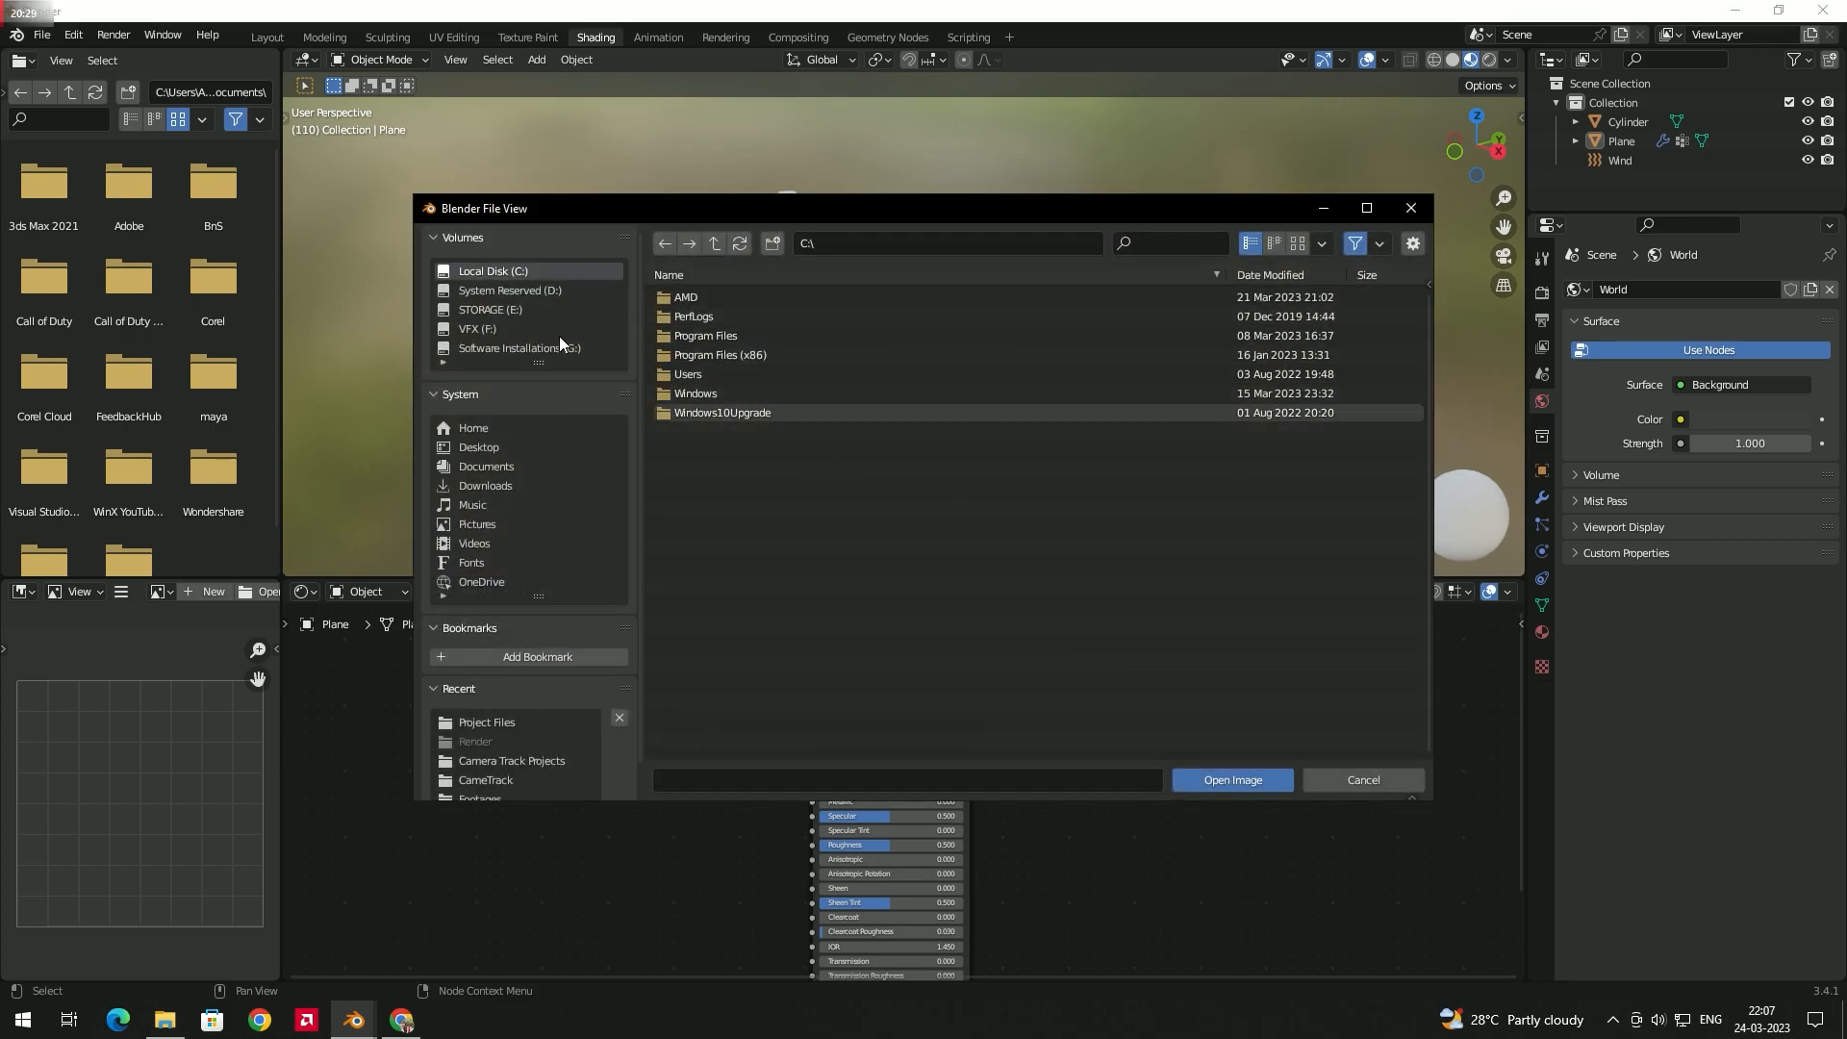
{"action": "left_click", "coordinate": [546, 310]}
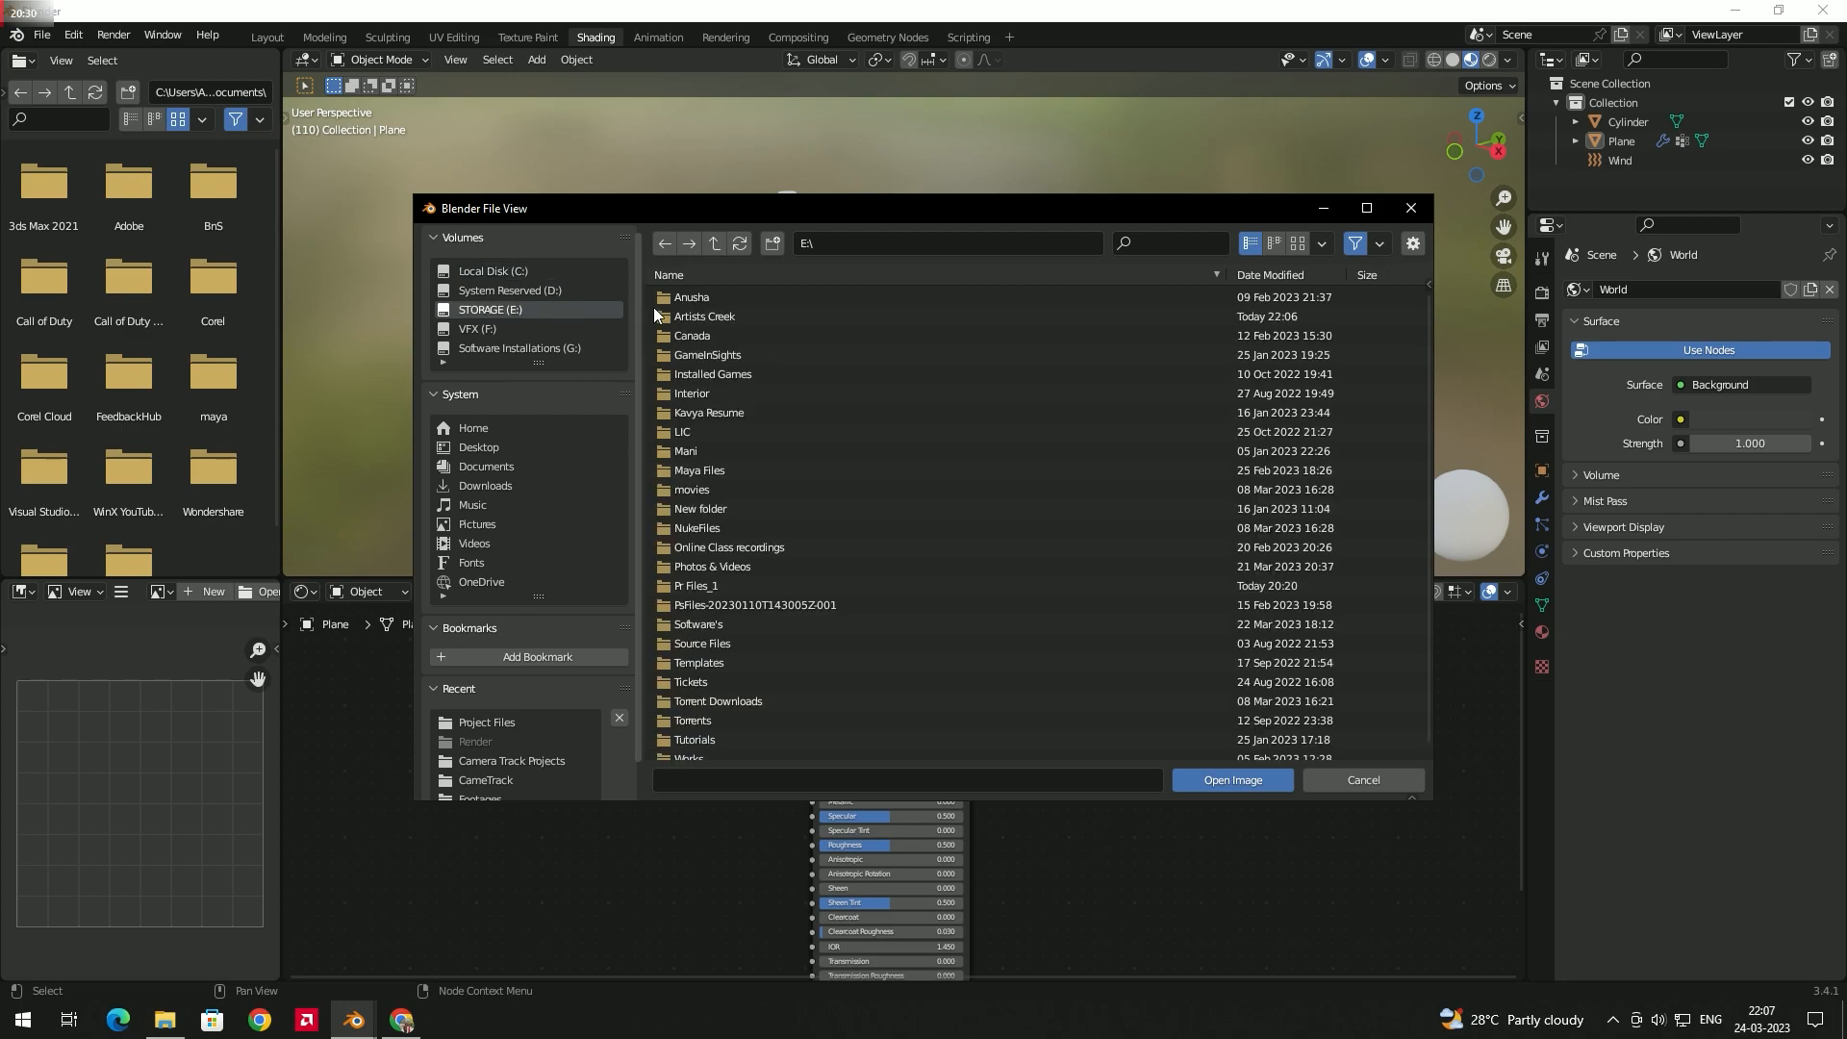
{"action": "double_click", "coordinate": [714, 319]}
{"action": "left_click", "coordinate": [735, 564]}
{"action": "double_click", "coordinate": [735, 565]}
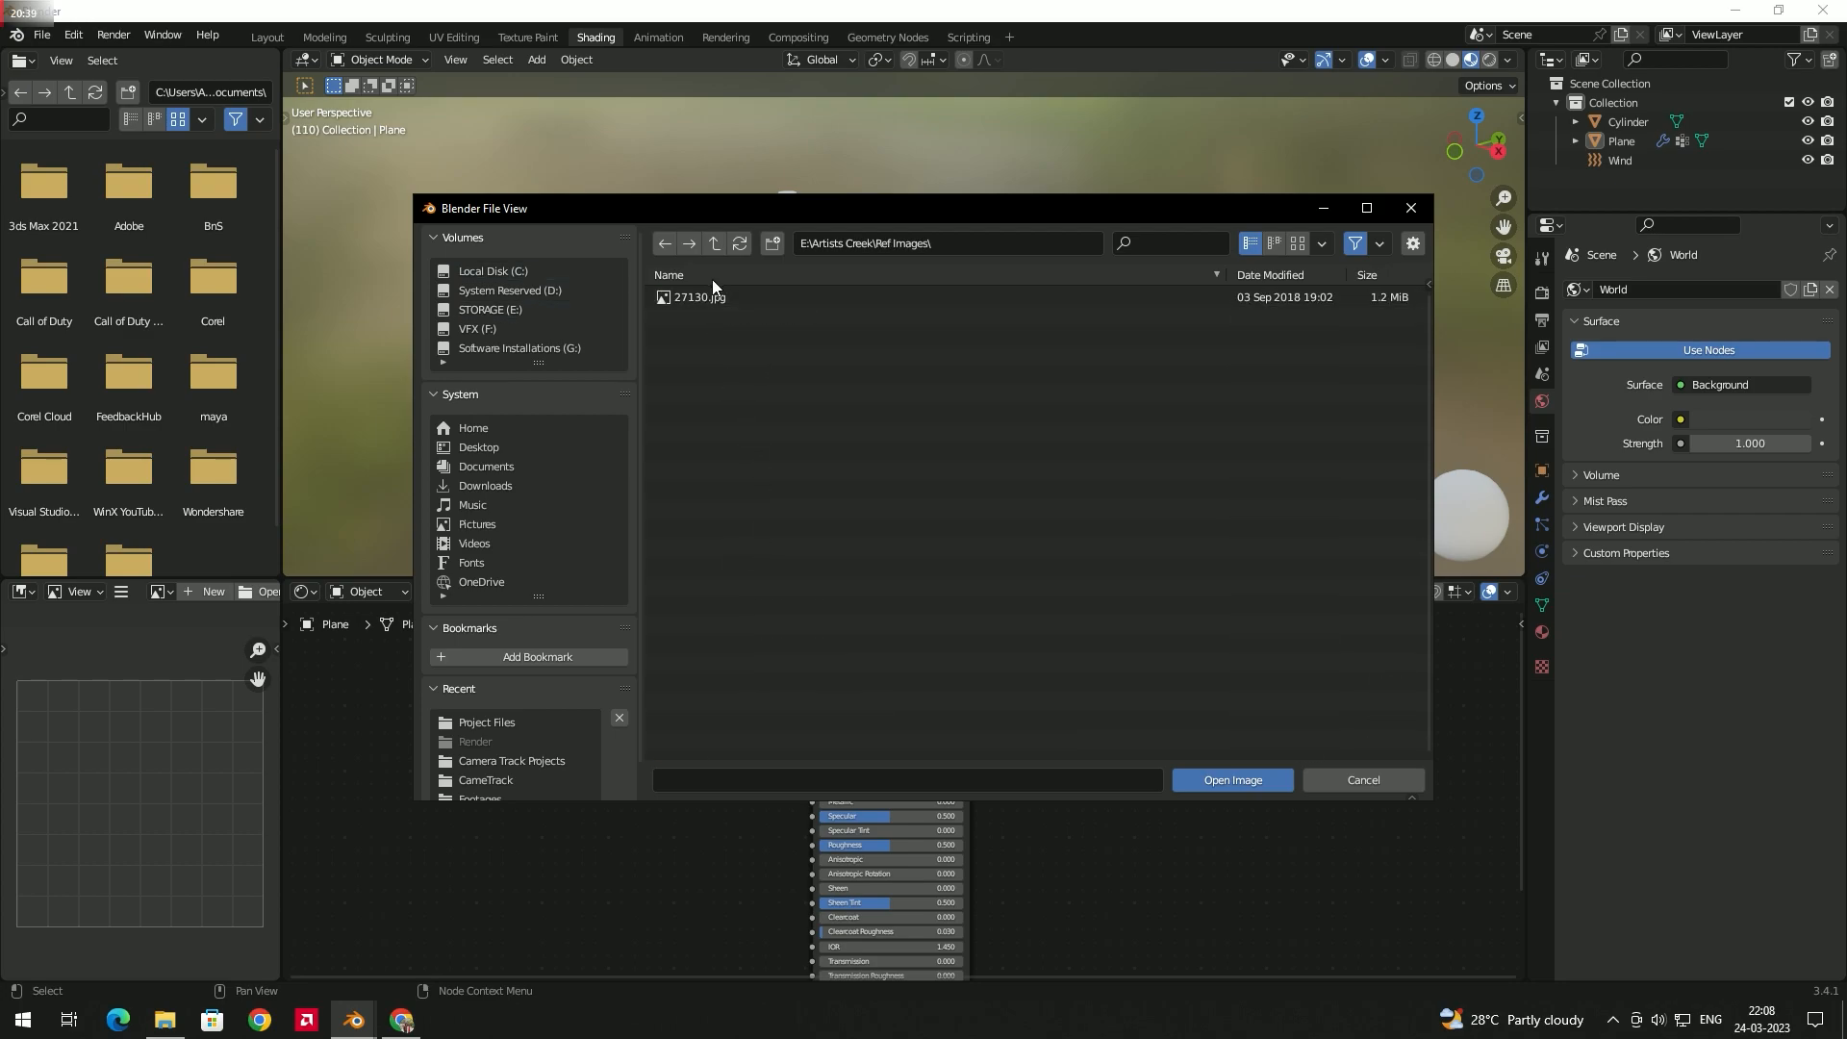
{"action": "left_click", "coordinate": [706, 296]}
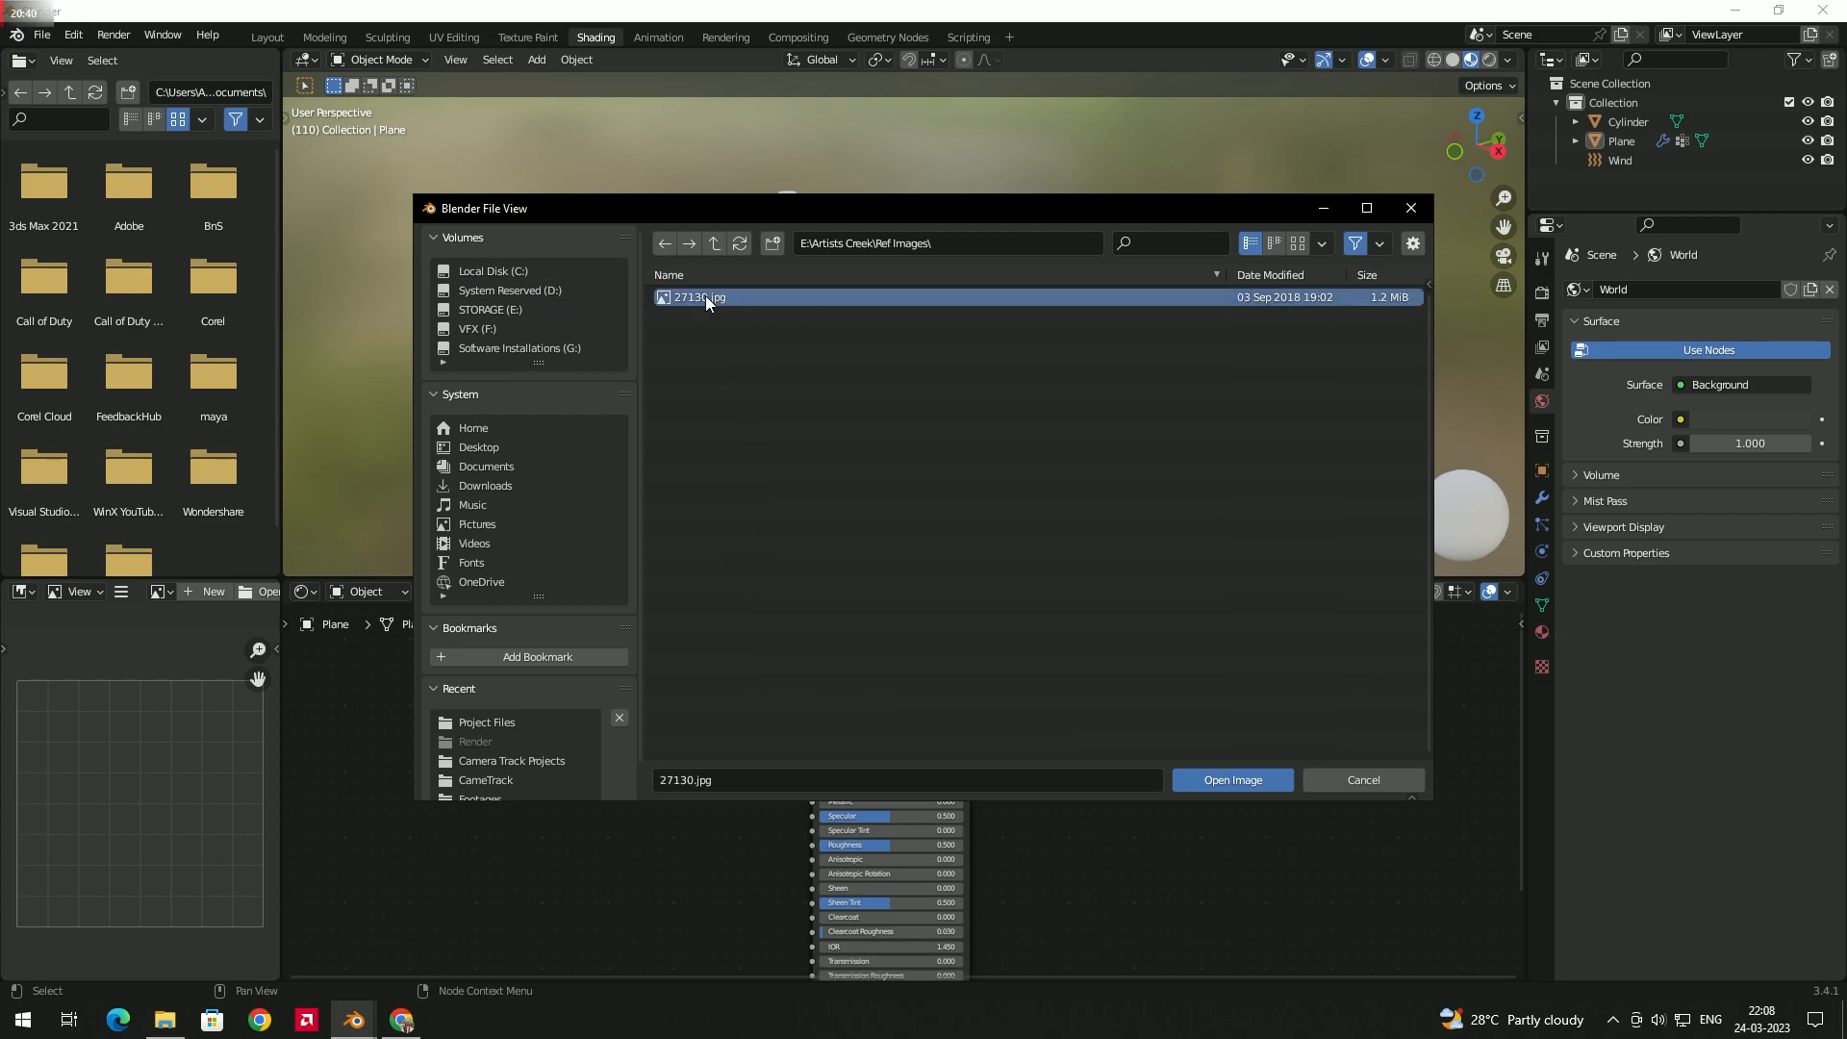
{"action": "left_click", "coordinate": [1232, 781]}
- Move the image node farther from the shader, connect its Color output to Base Color, and view the flag's material
{"action": "left_click_drag", "start_coordinate": [638, 675], "coordinate": [607, 680]}
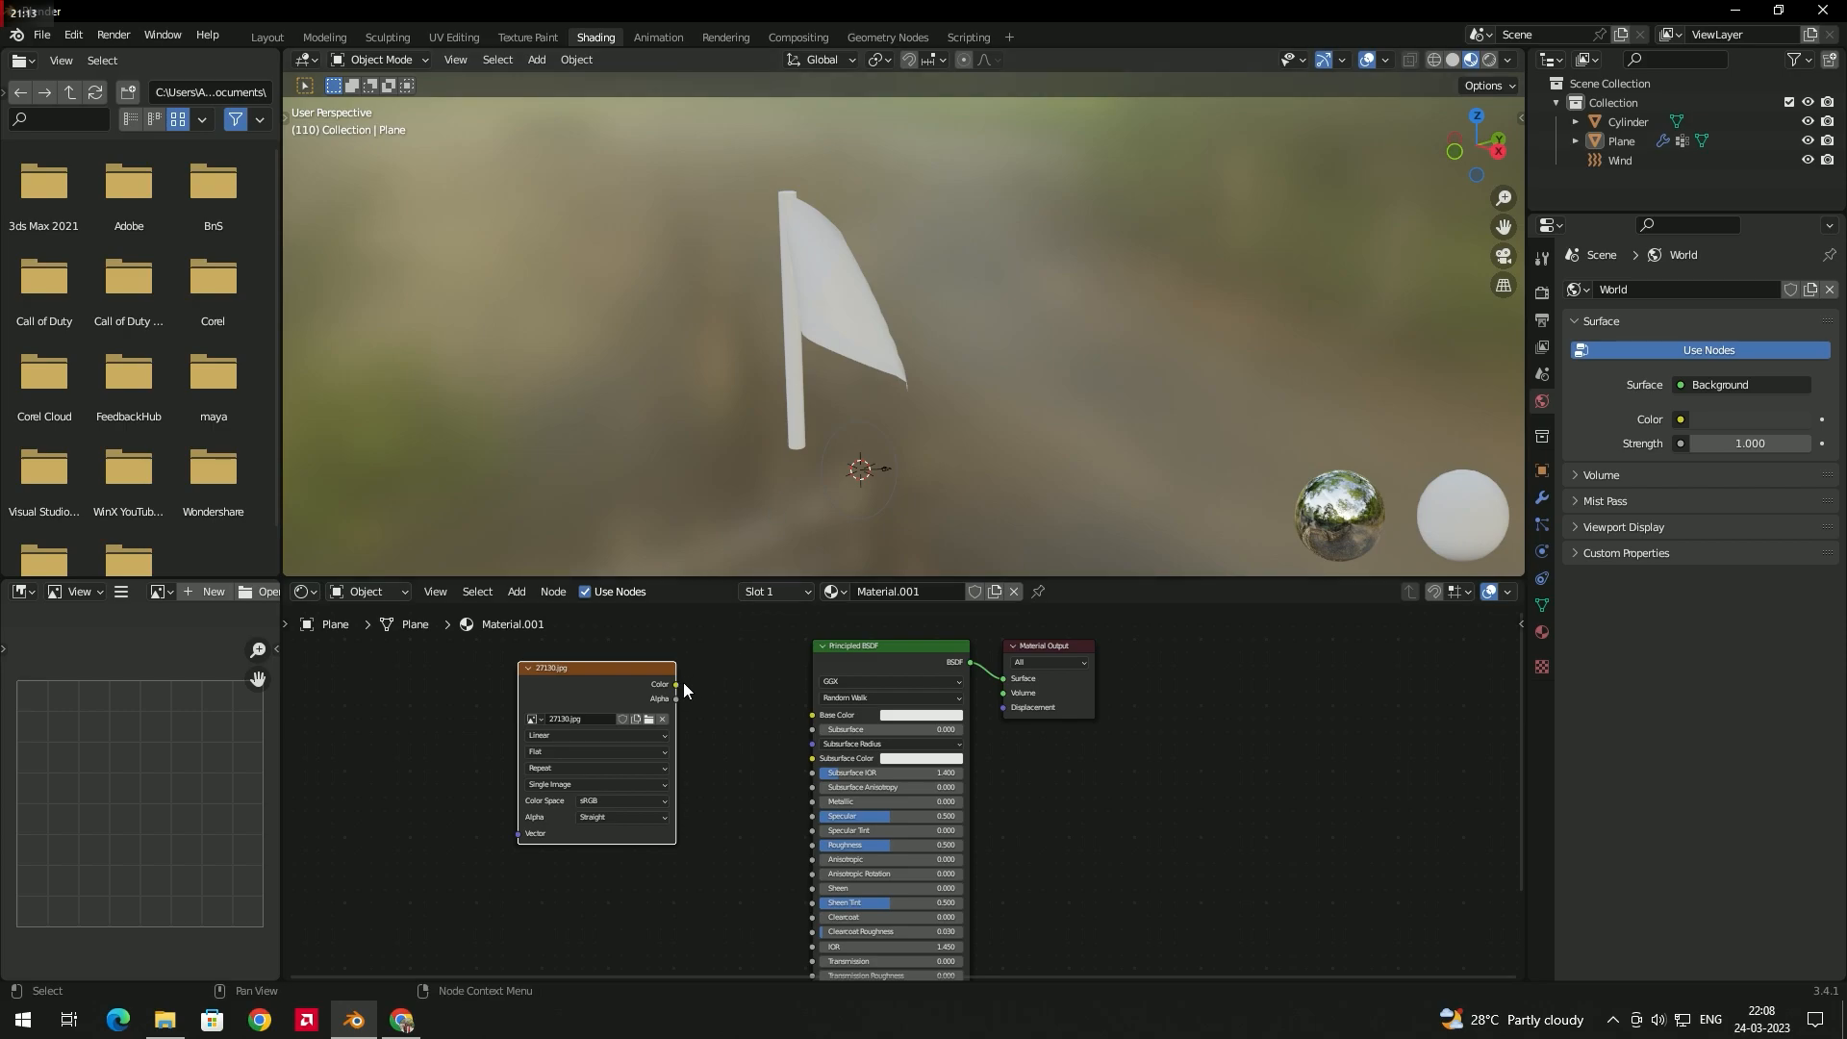
{"action": "left_click_drag", "start_coordinate": [676, 684], "coordinate": [812, 716]}
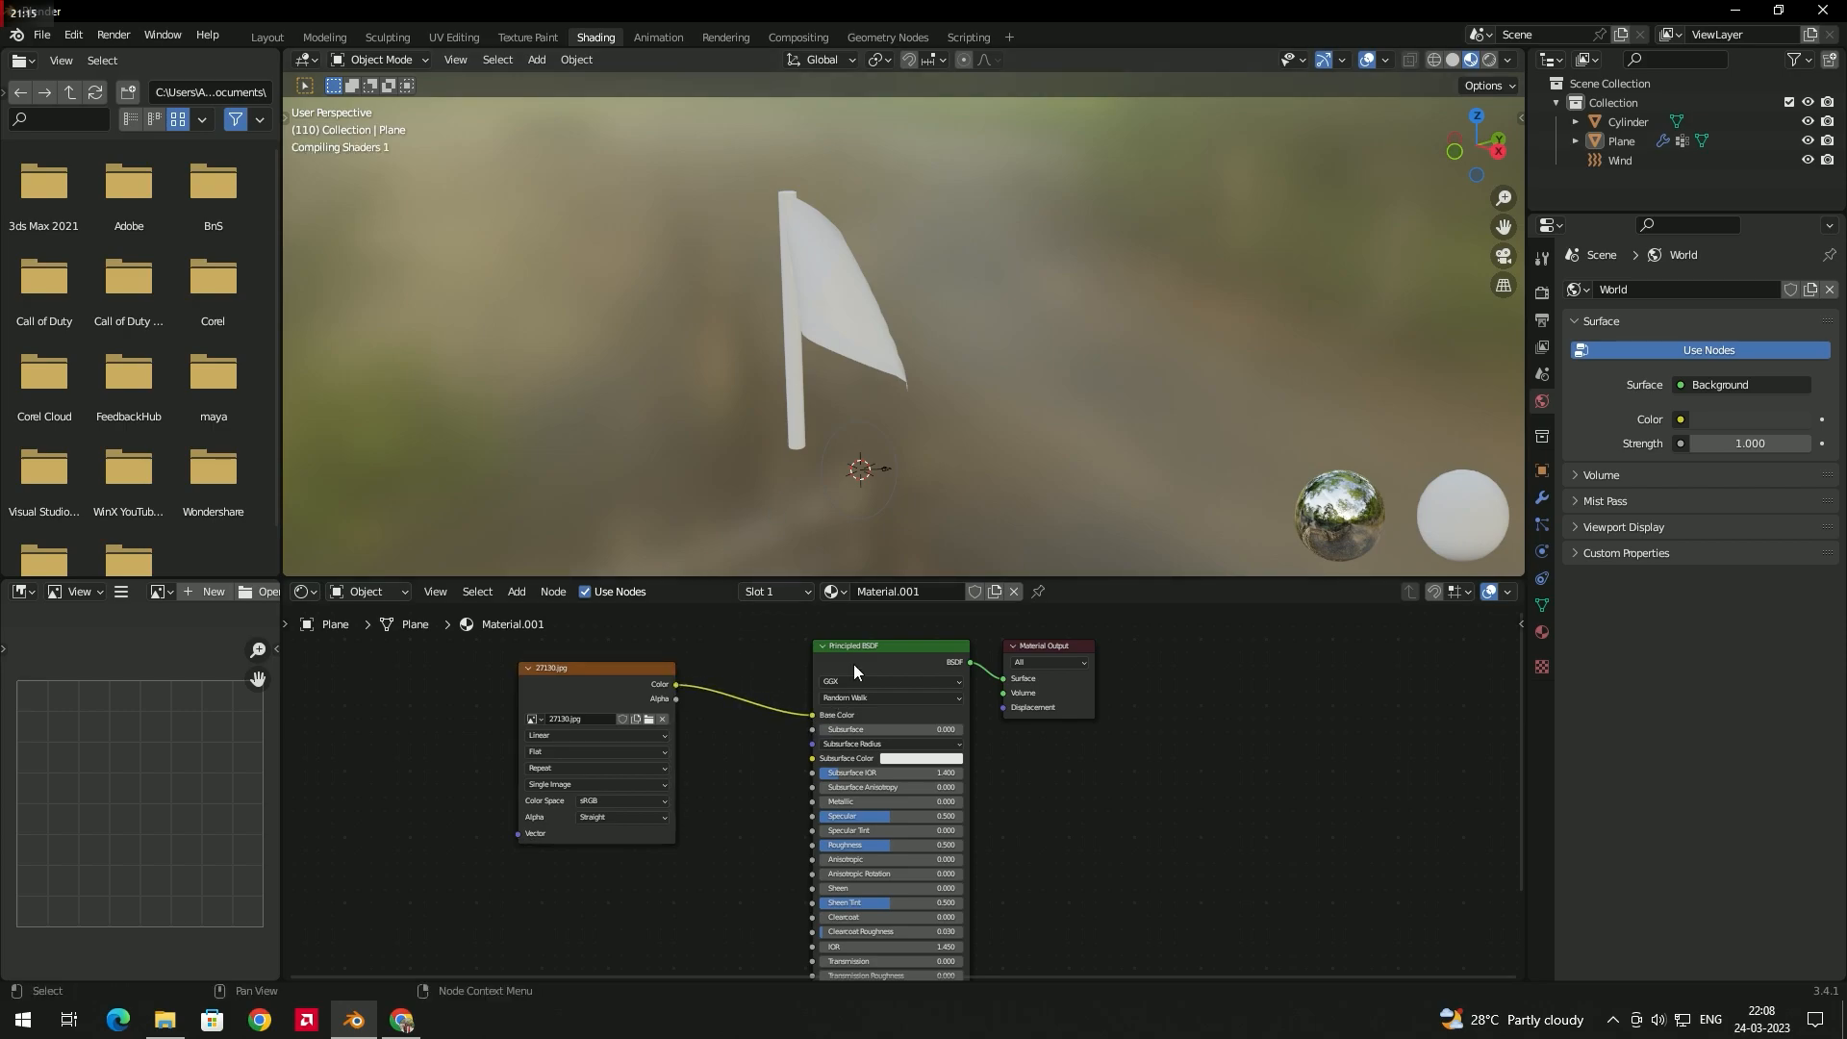
{"action": "middle_click_drag", "start_coordinate": [832, 433], "coordinate": [980, 406]}
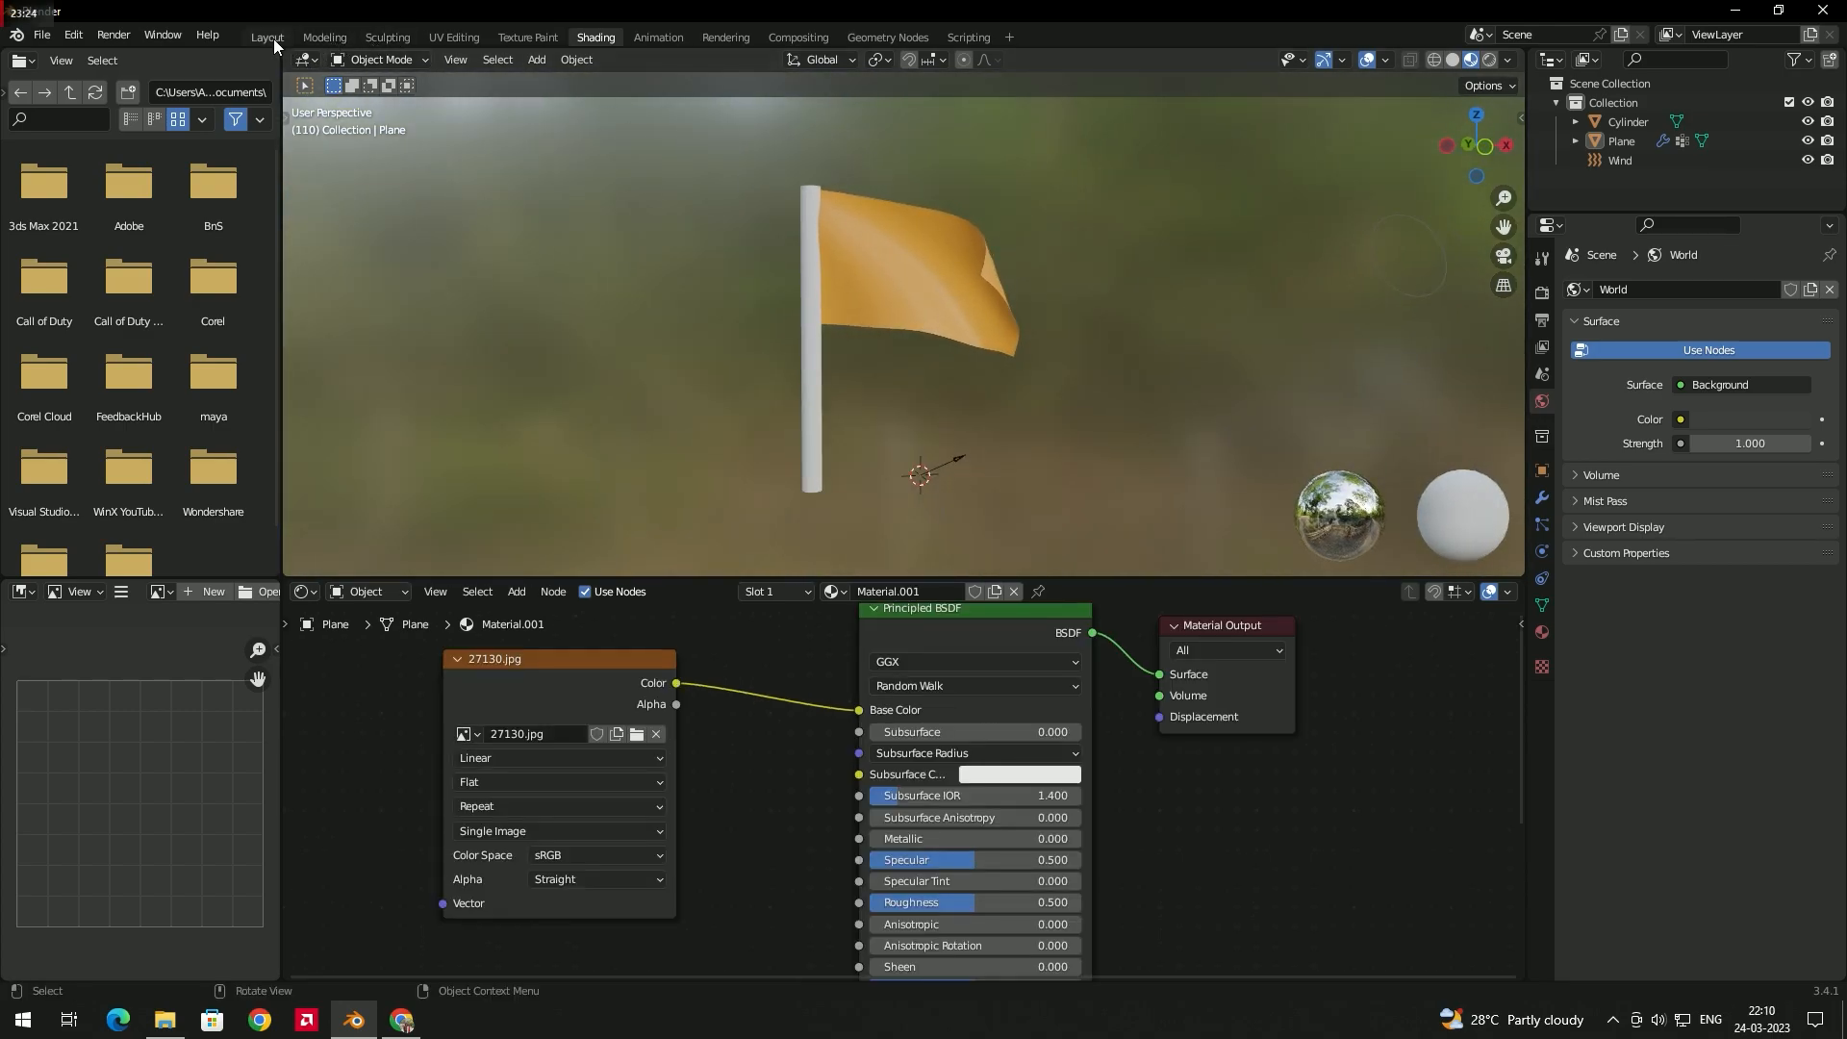
- Return to the Layout workspace and try adding a UV Project modifier to the flag plane
{"action": "left_click", "coordinate": [273, 38]}
{"action": "left_click", "coordinate": [789, 398]}
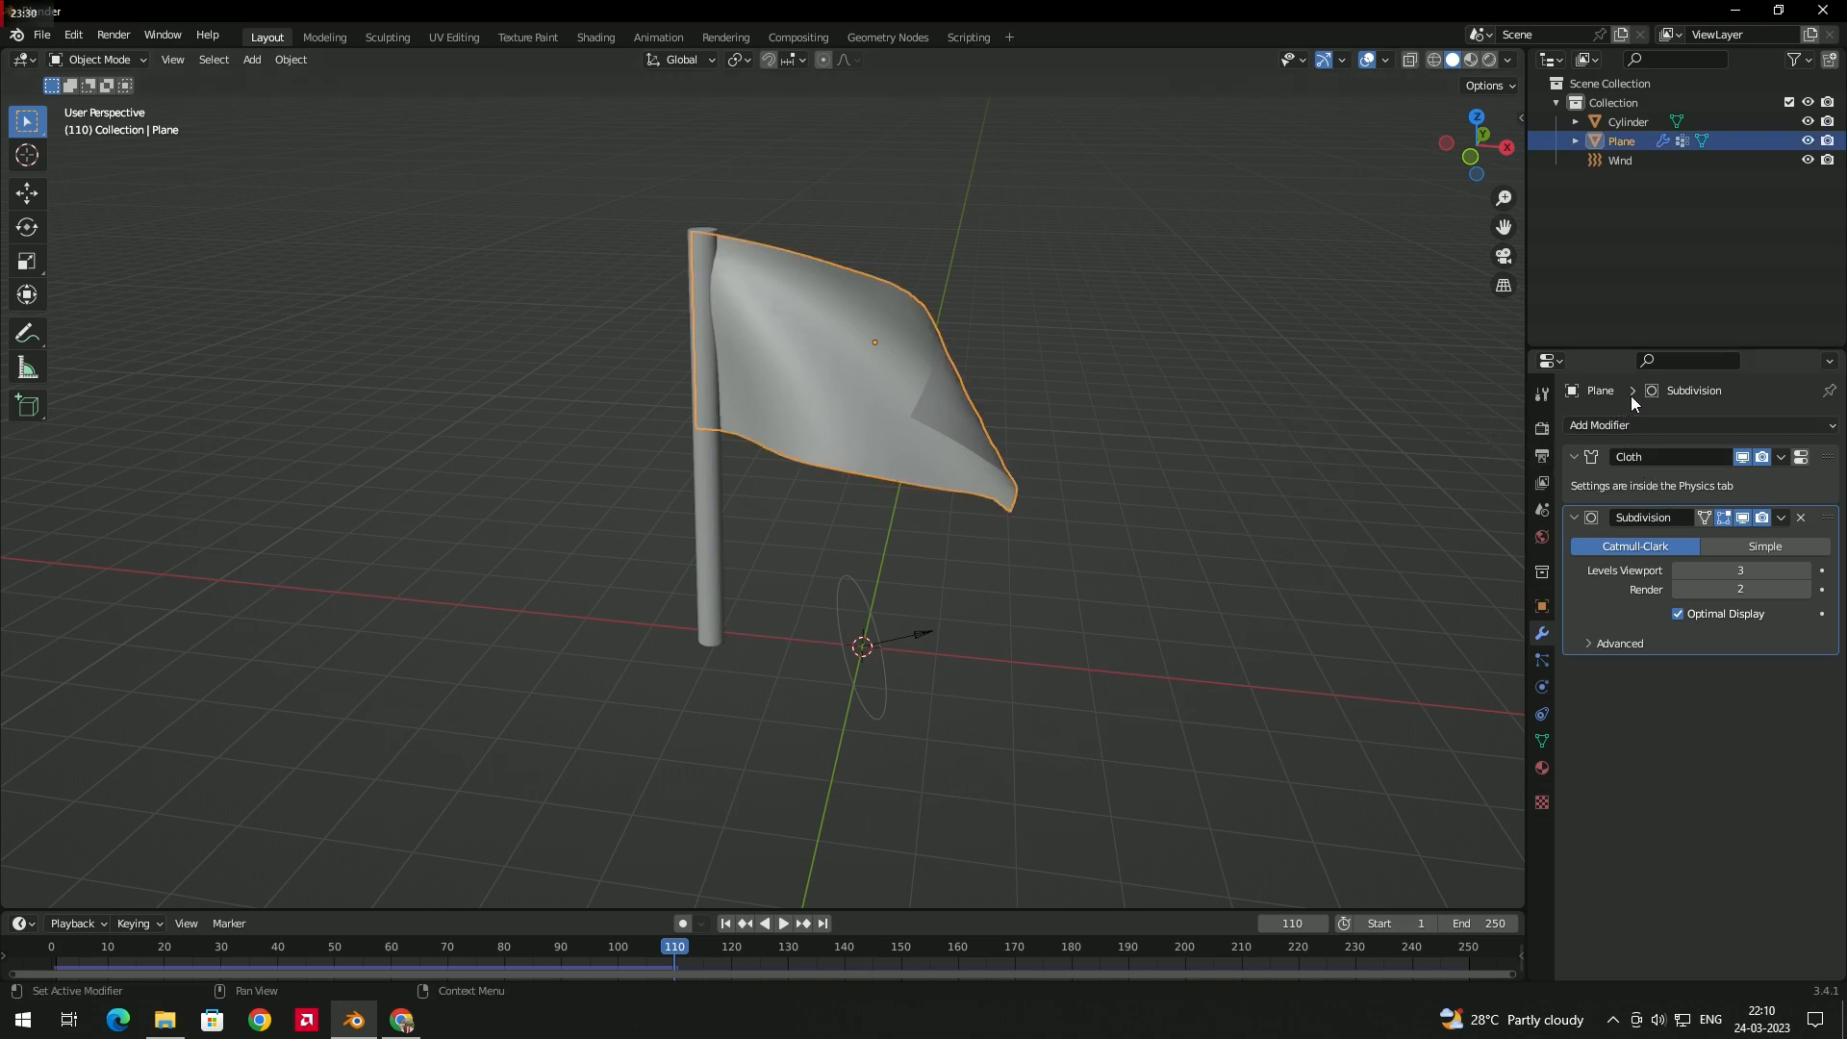
{"action": "left_click", "coordinate": [1624, 427]}
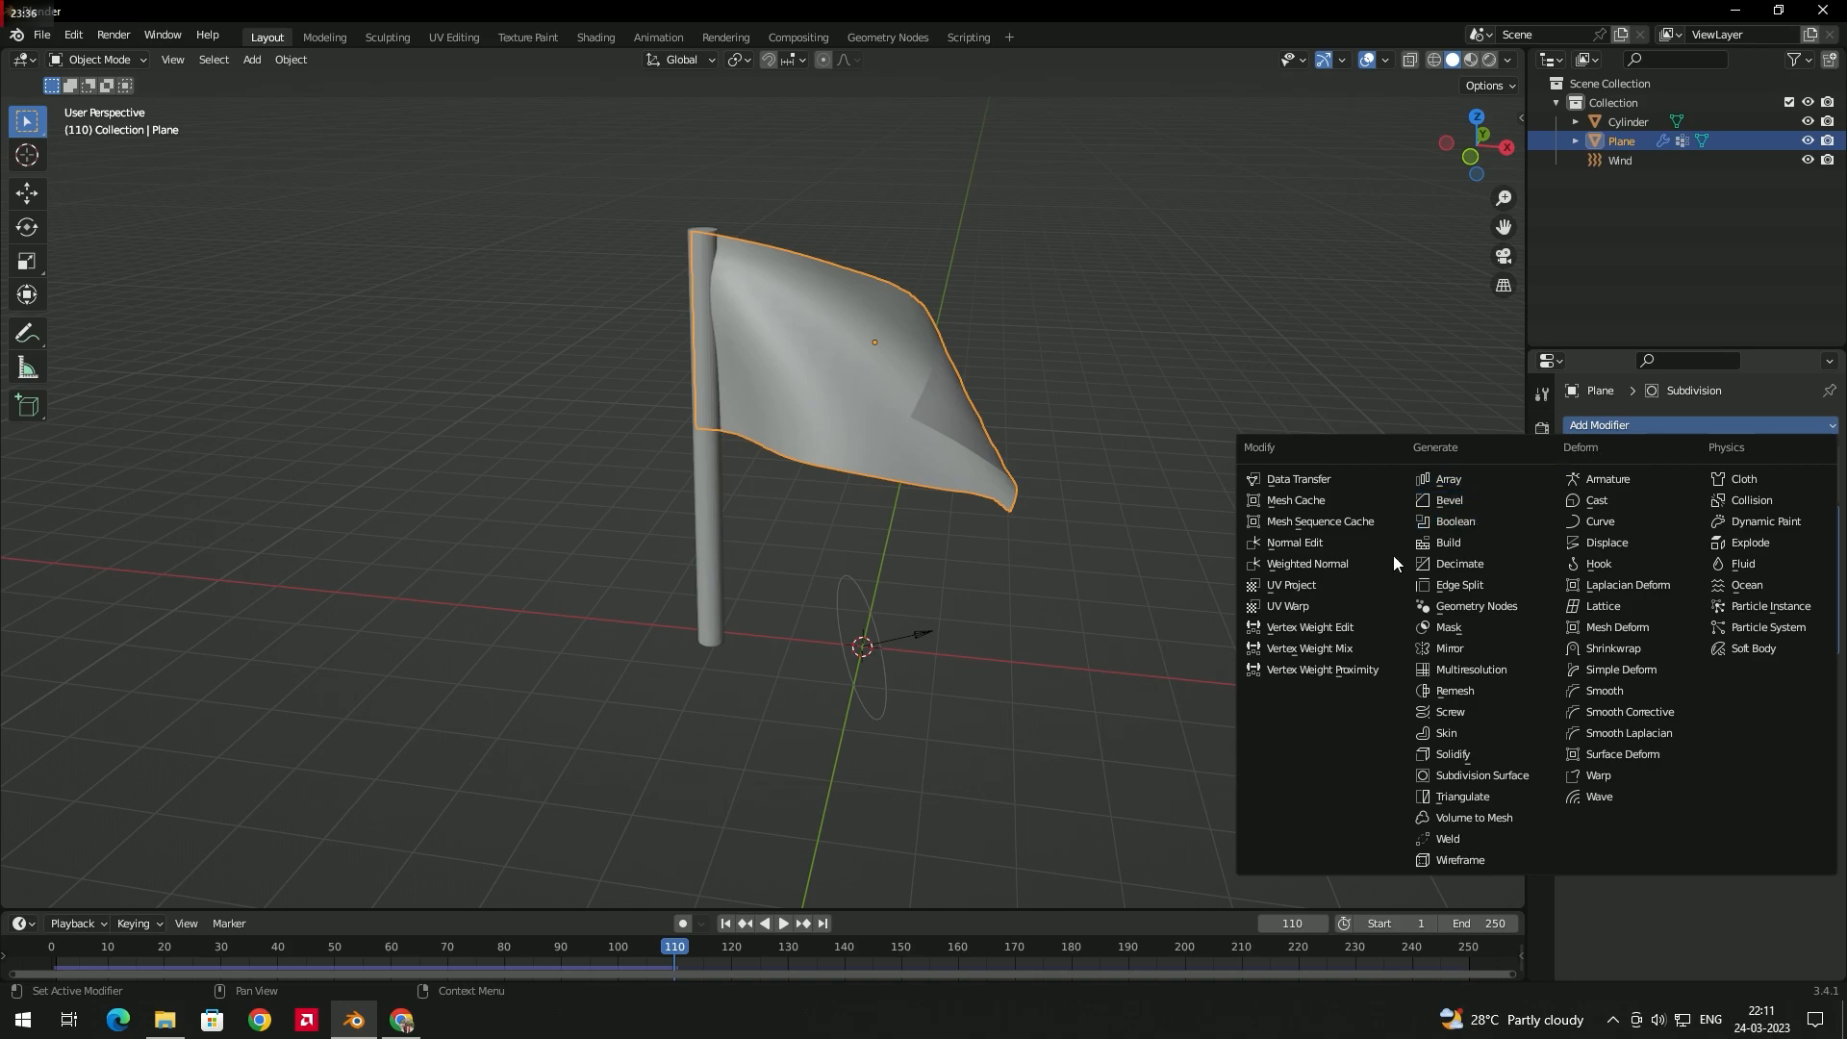
{"action": "left_click", "coordinate": [1337, 590]}
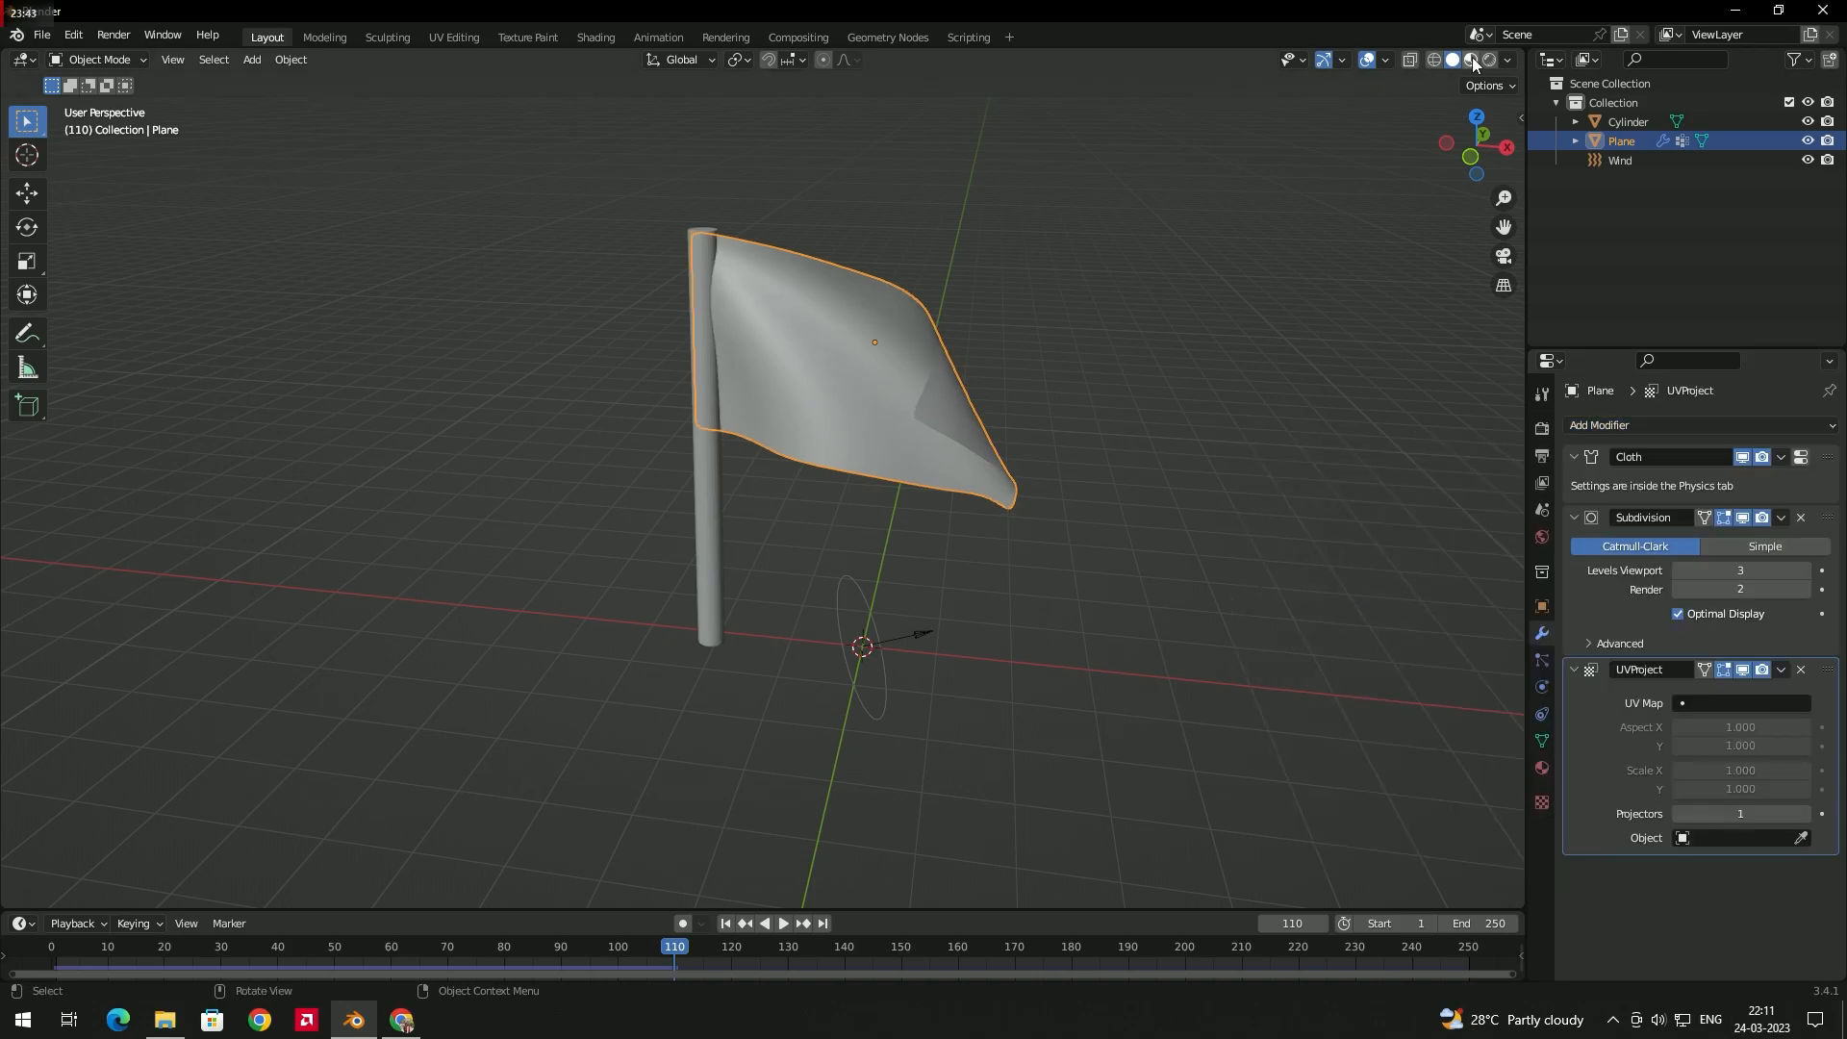
- Show the viewport in Material Preview shading and stop the textured flag's playback at frame 147
{"action": "left_click", "coordinate": [1471, 61]}
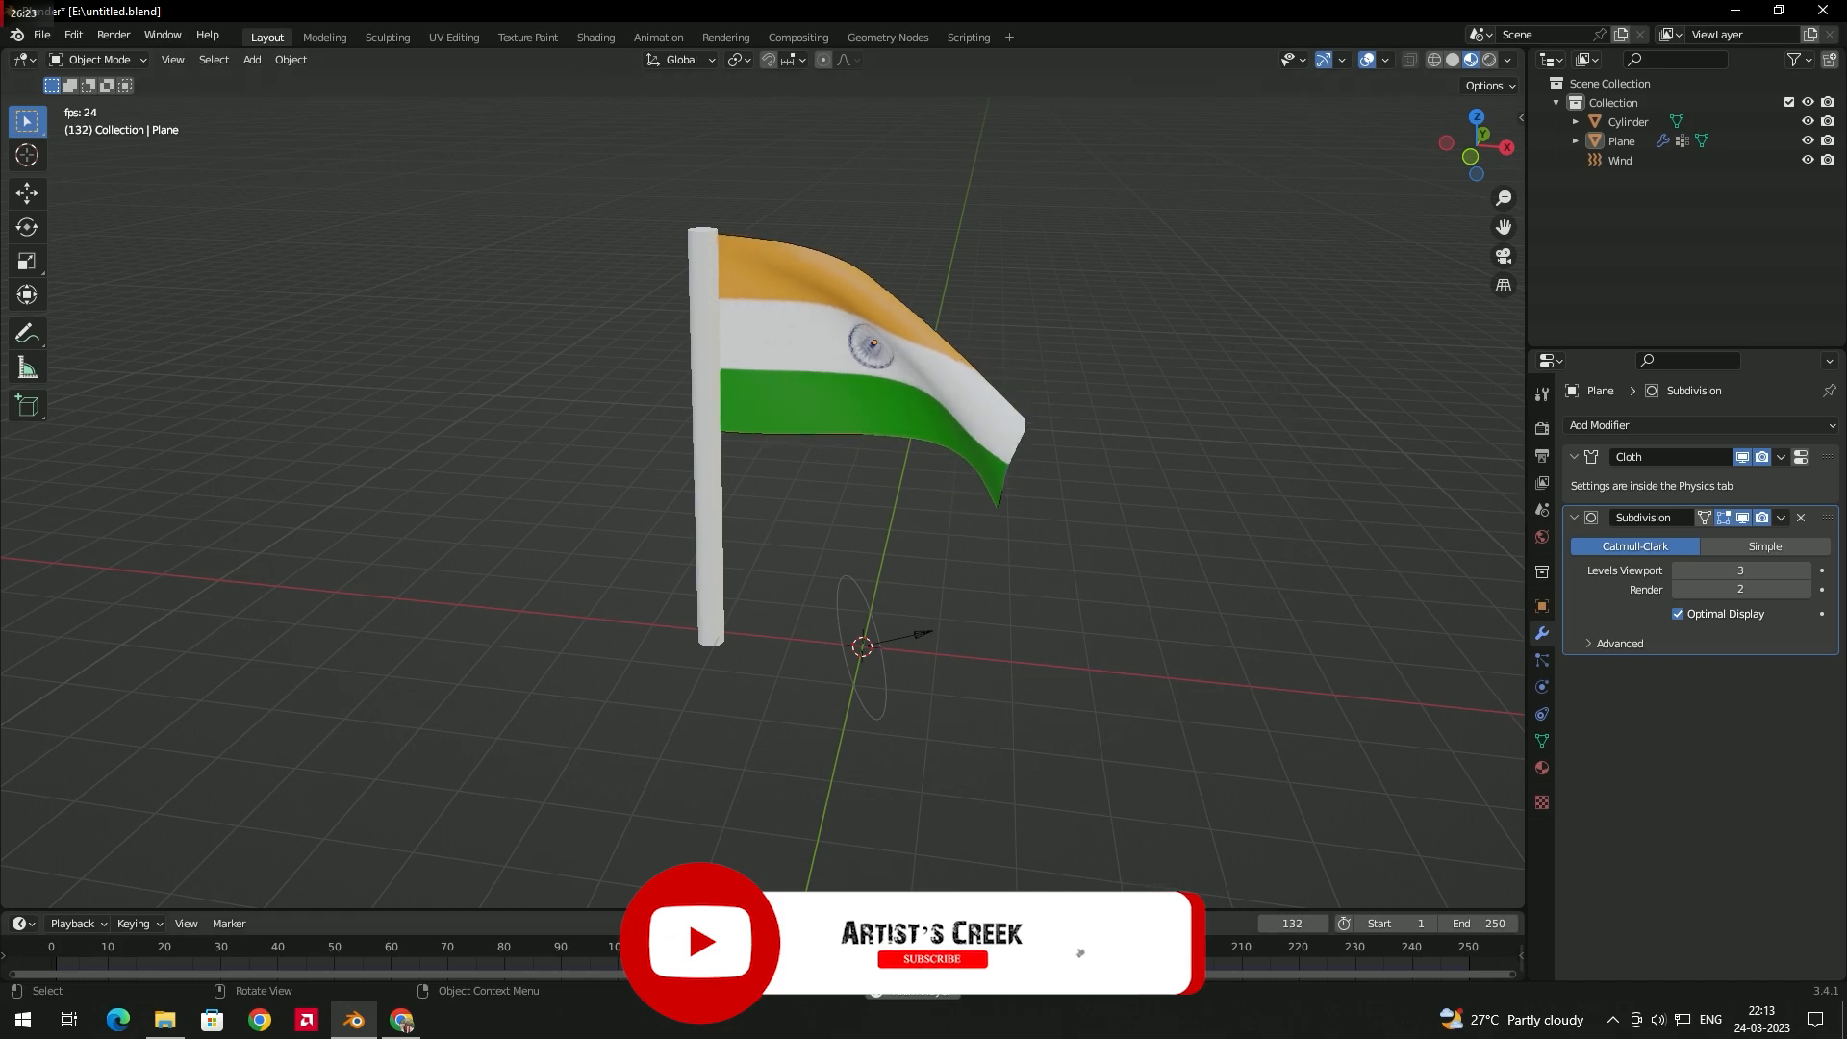
{"action": "key", "text": "space"}
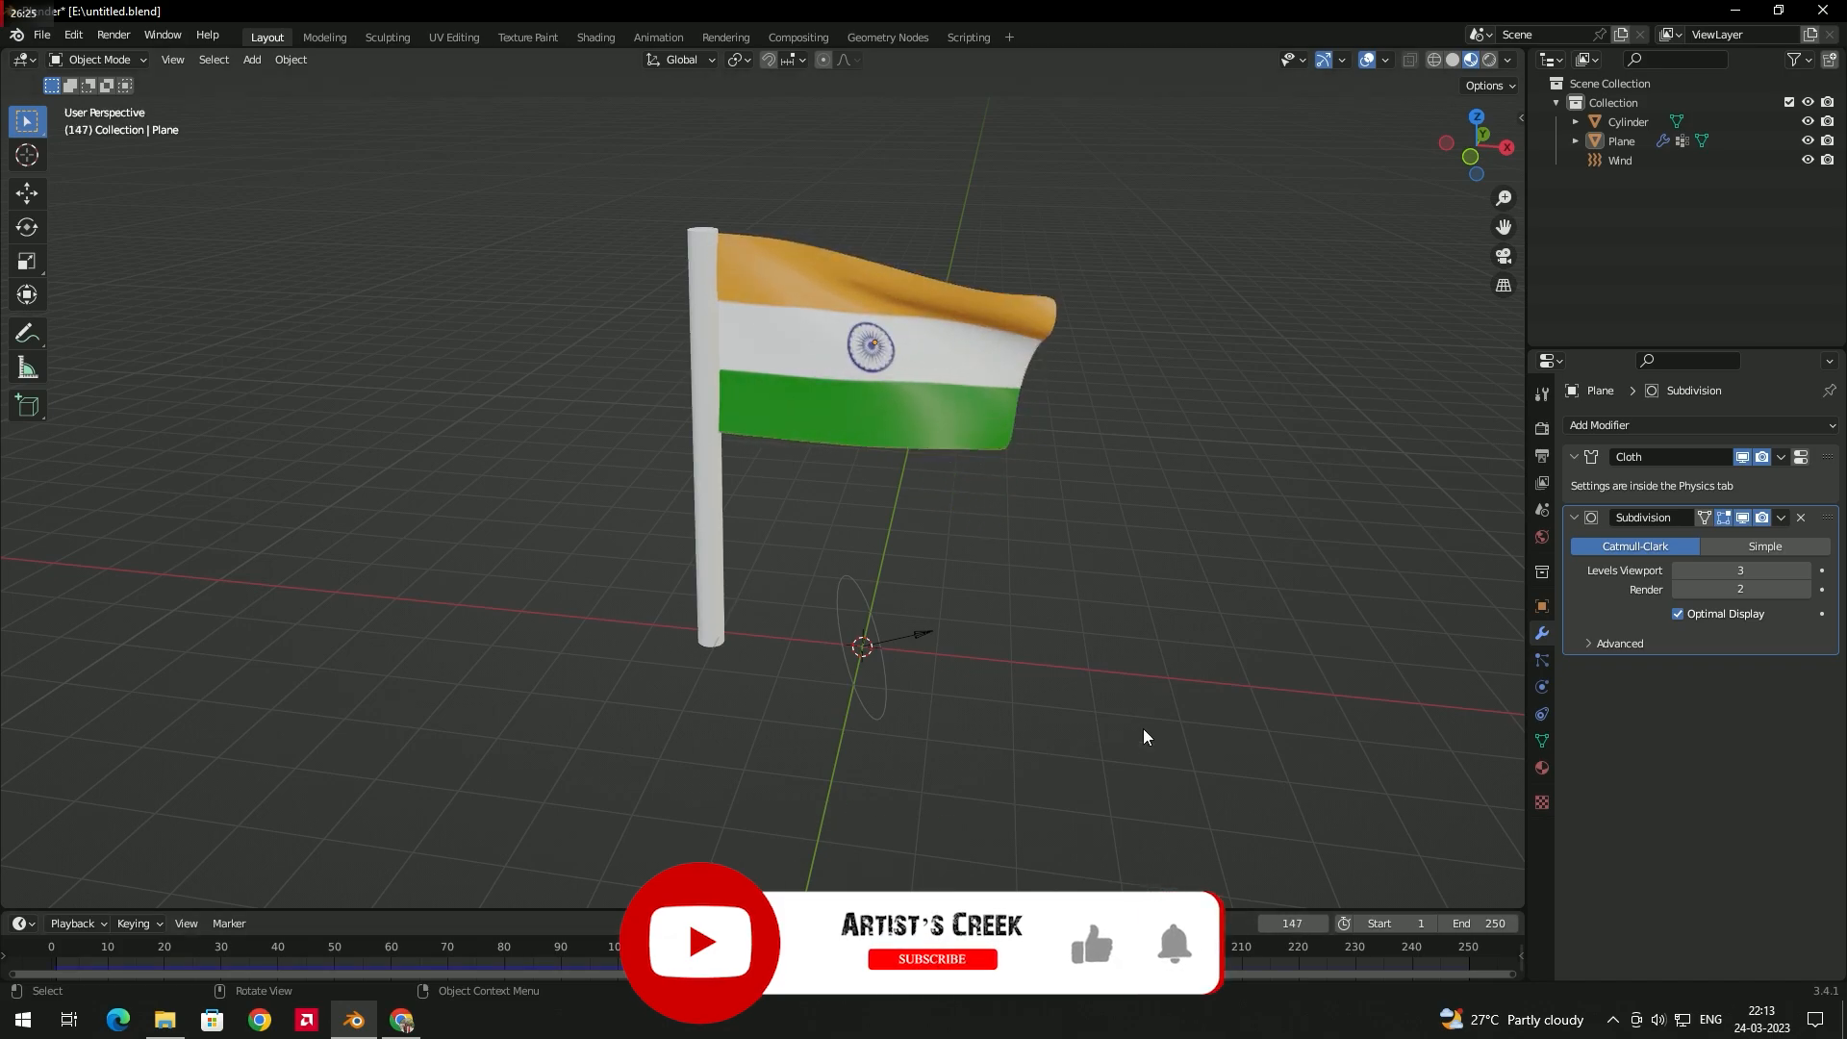